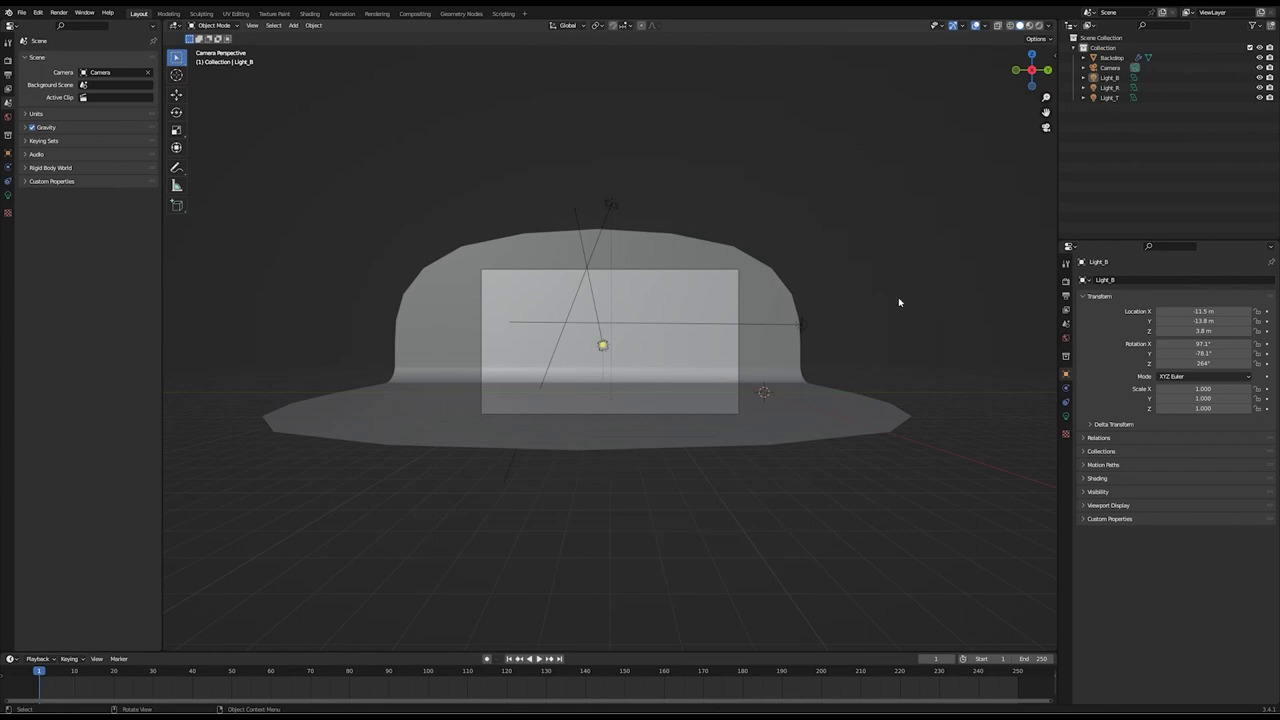
Check the camera's lens settings and adjust its focal length
{"action": "left_click", "coordinate": [1112, 68]}
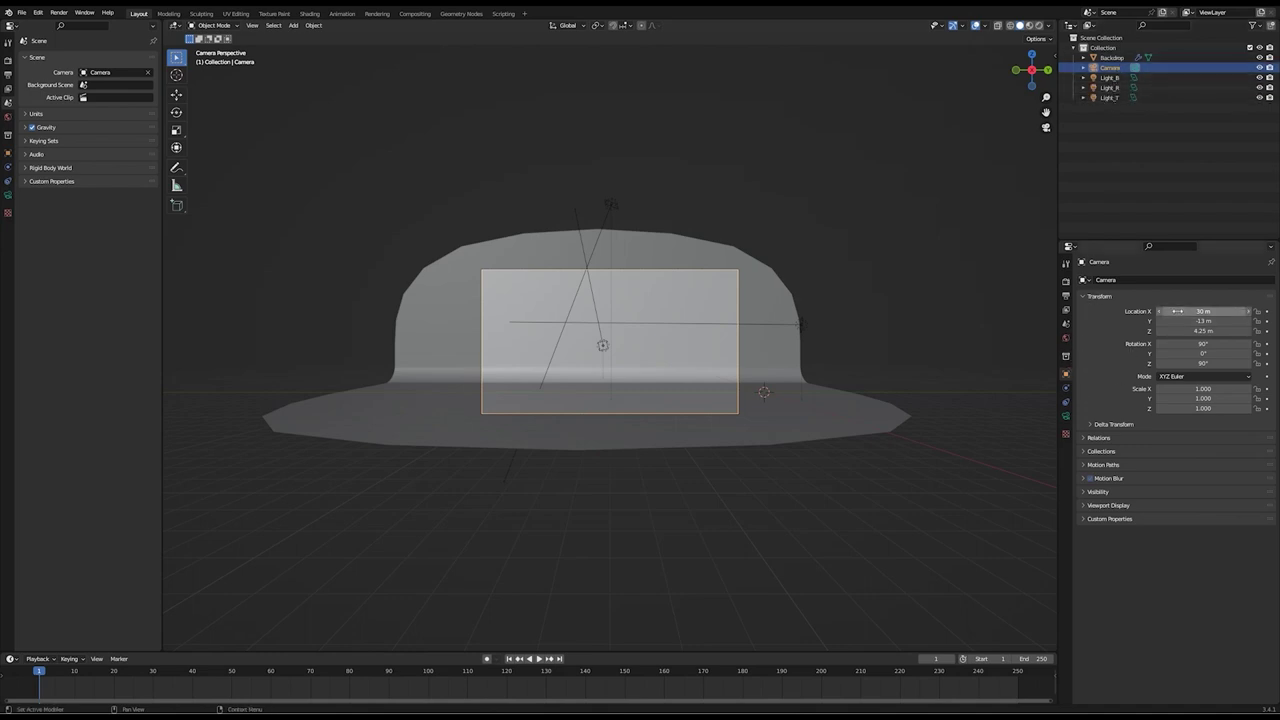
{"action": "left_click", "coordinate": [1066, 416]}
{"action": "left_click_drag", "start_coordinate": [1185, 328], "coordinate": [1208, 328]}
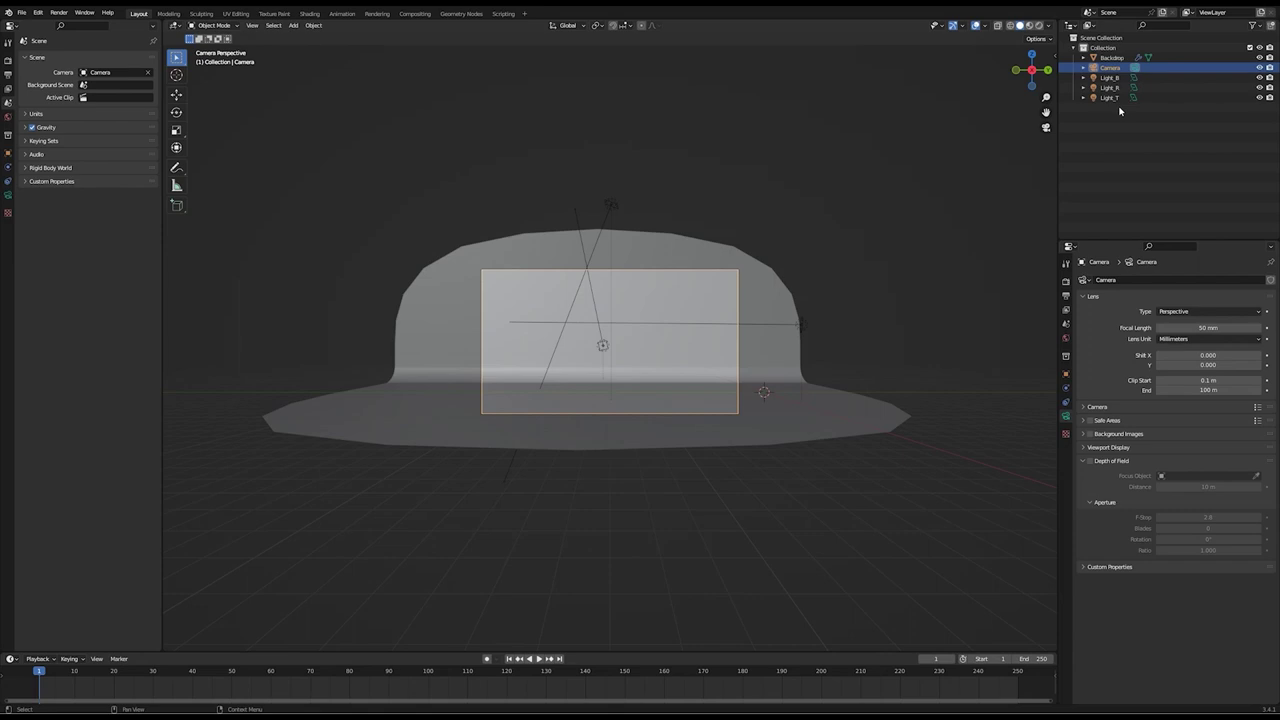
Inspect back light Light_B's colour and its location and rotation values
{"action": "left_click", "coordinate": [1108, 79]}
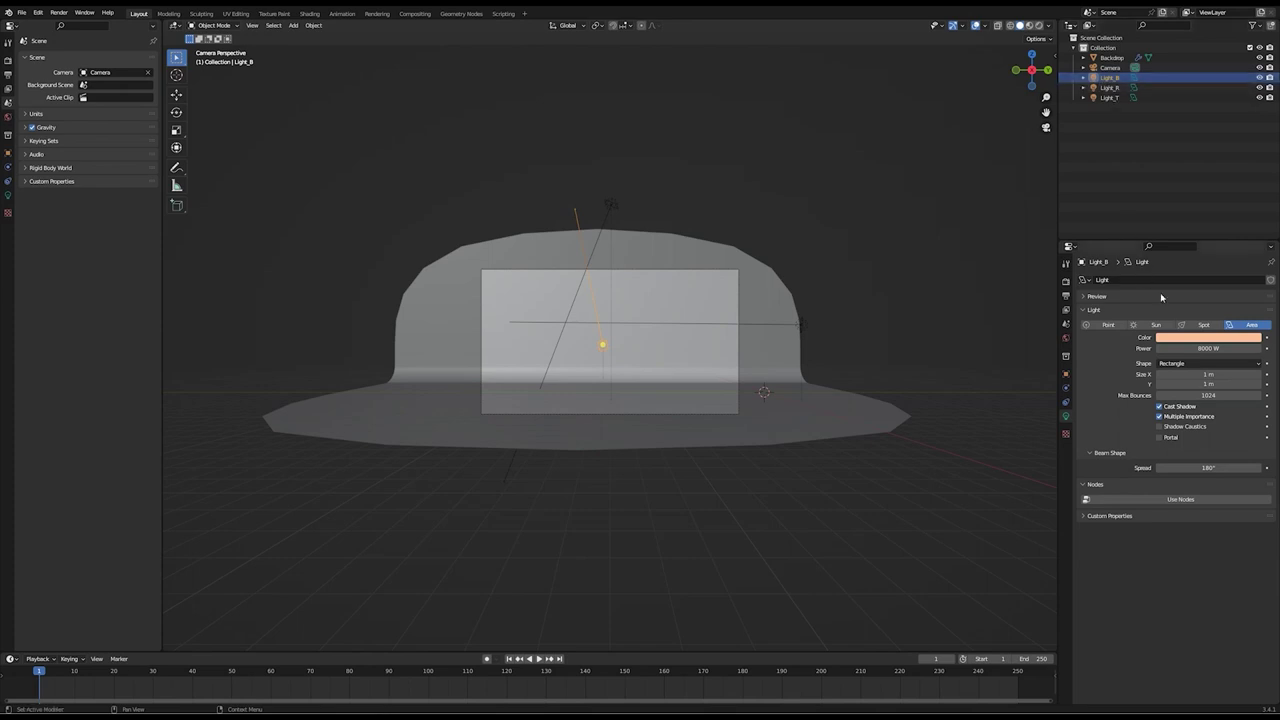
{"action": "left_click", "coordinate": [1187, 340]}
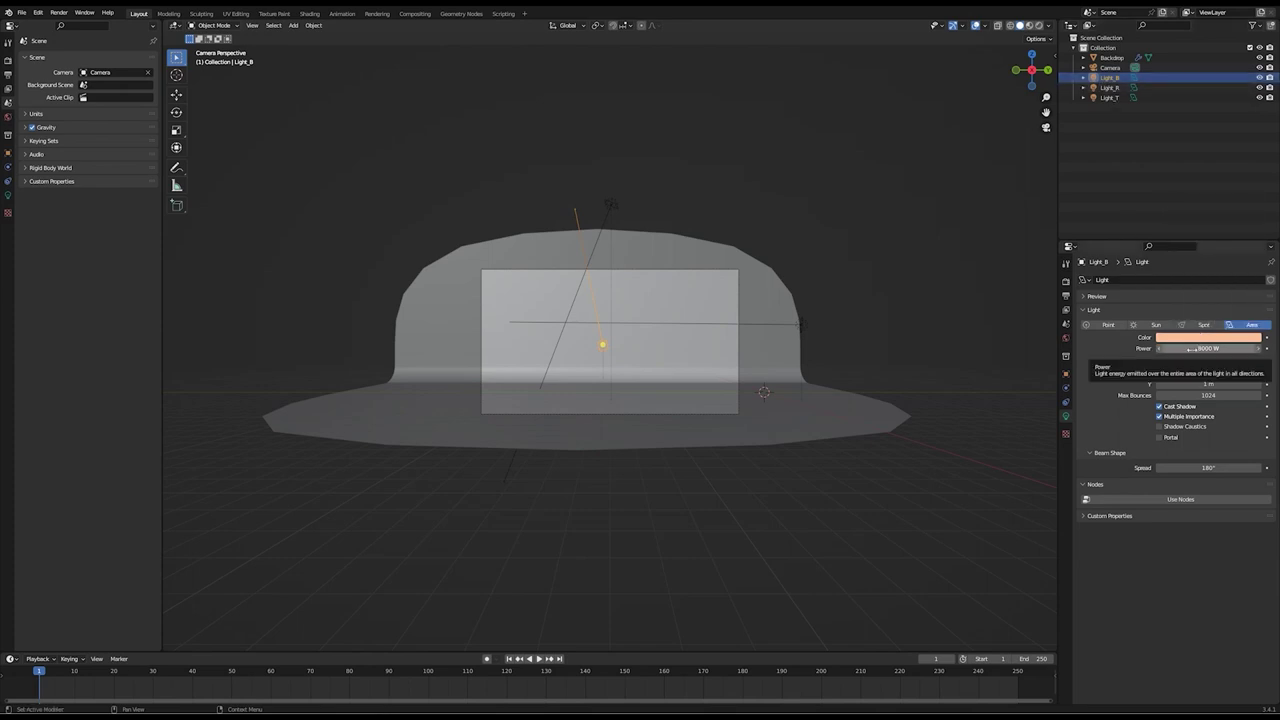
{"action": "left_click", "coordinate": [1066, 374]}
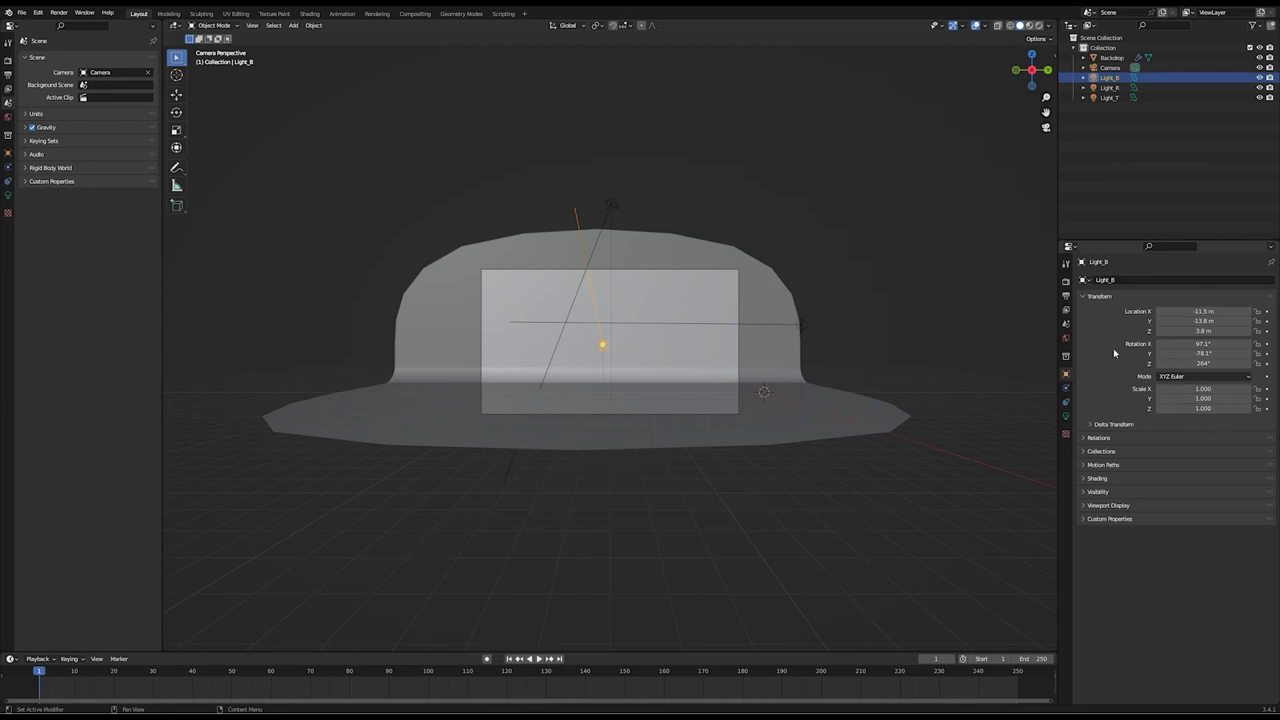
Inspect right light Light_R's object constraints, light power and colour
{"action": "left_click", "coordinate": [1110, 88]}
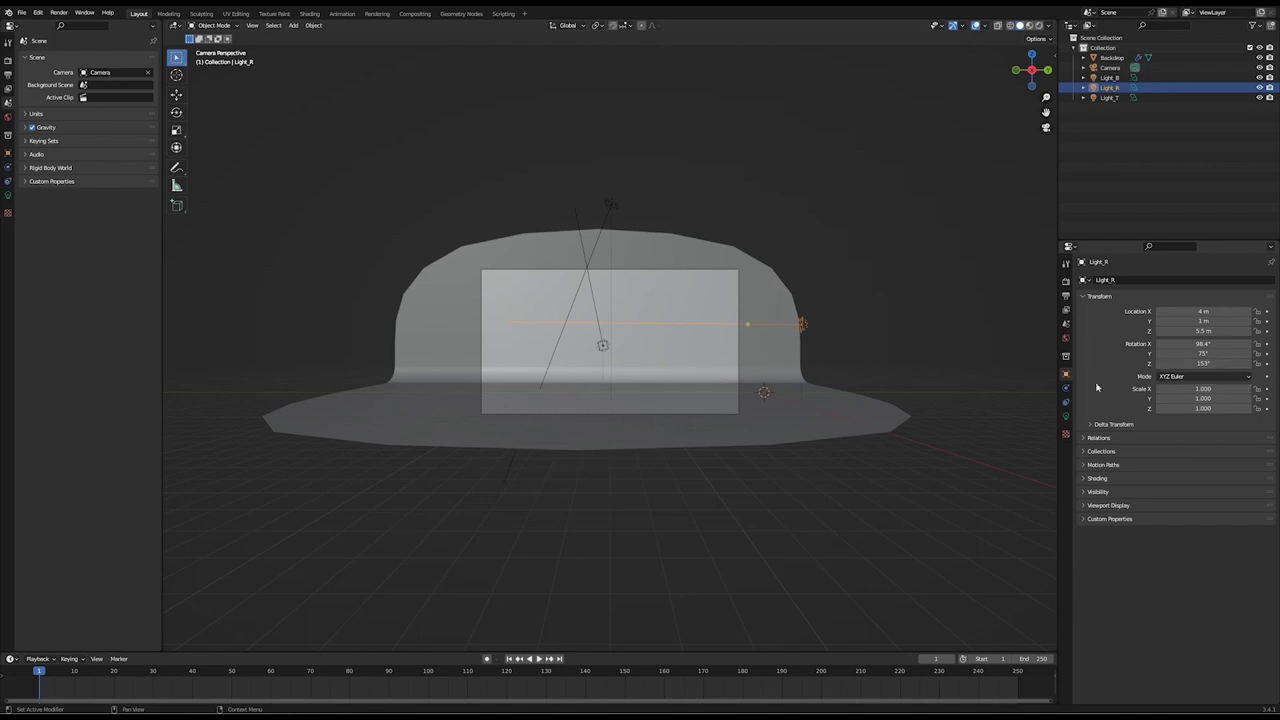
{"action": "left_click", "coordinate": [1066, 401]}
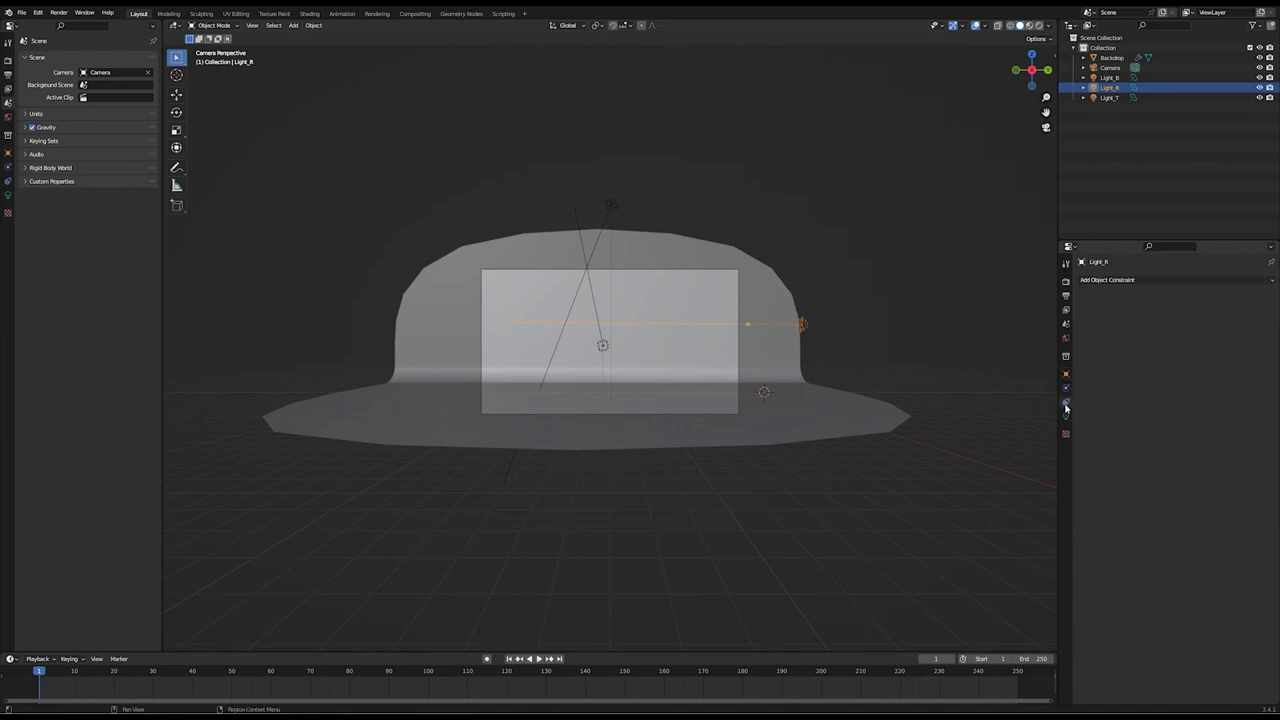
{"action": "left_click", "coordinate": [1066, 416]}
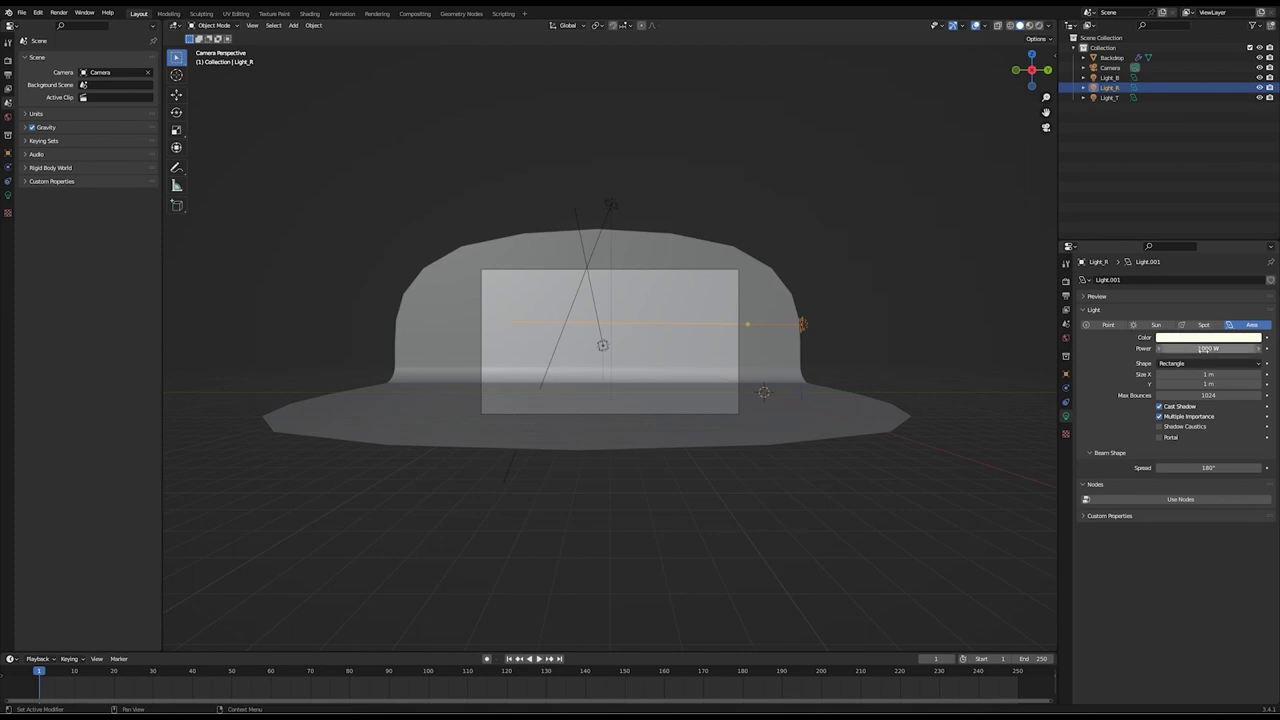
{"action": "left_click", "coordinate": [1205, 341]}
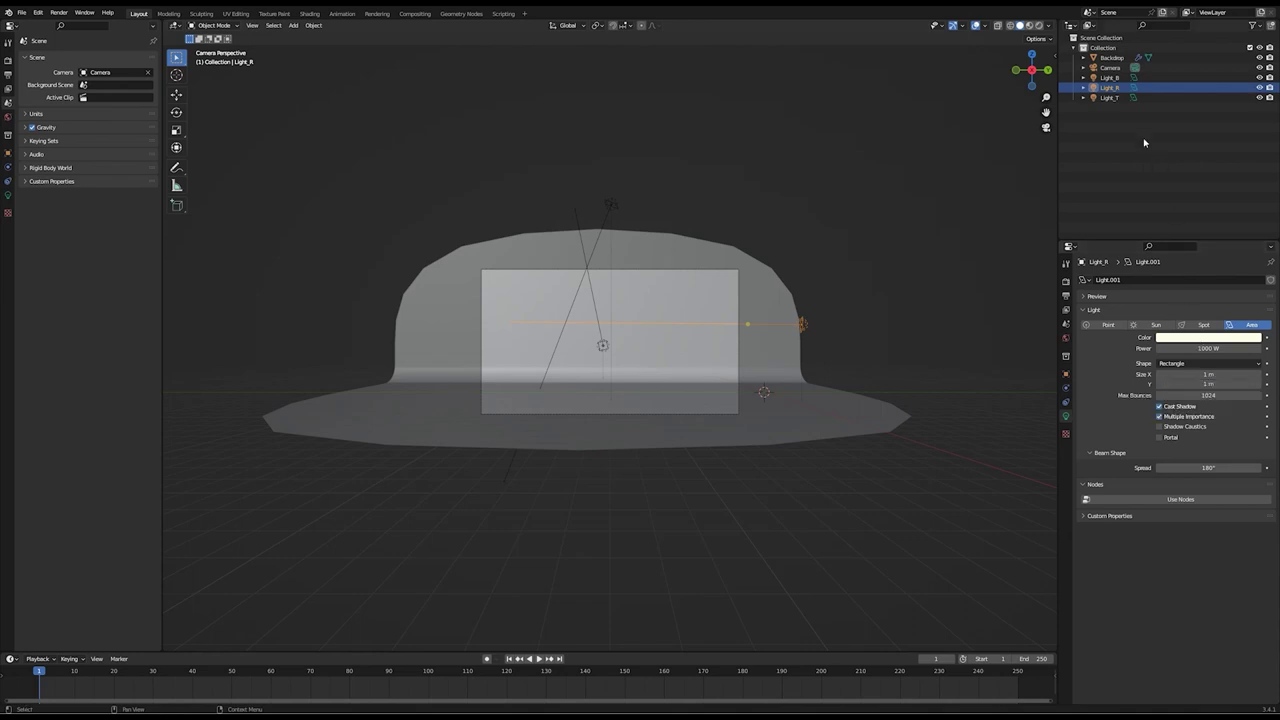
Inspect top light Light_T's blue colour and transform, select the Backdrop, then deselect everything
{"action": "left_click", "coordinate": [1121, 99]}
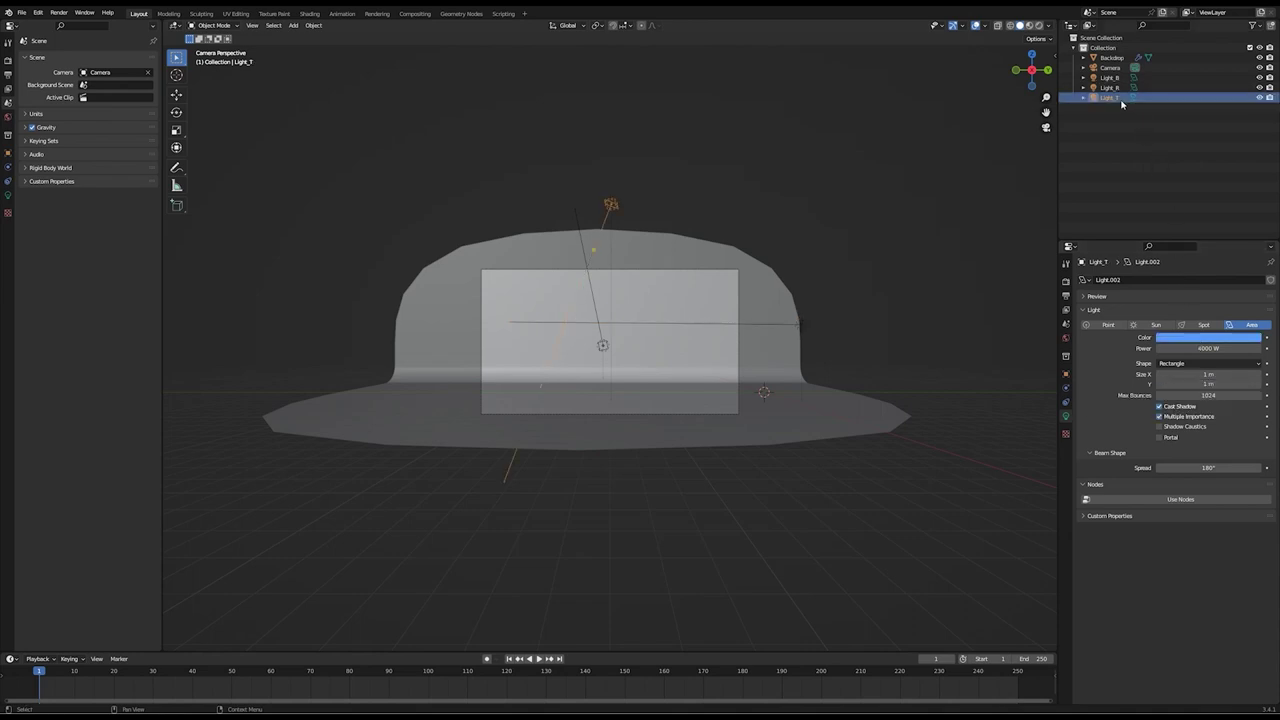
{"action": "left_click", "coordinate": [1206, 339]}
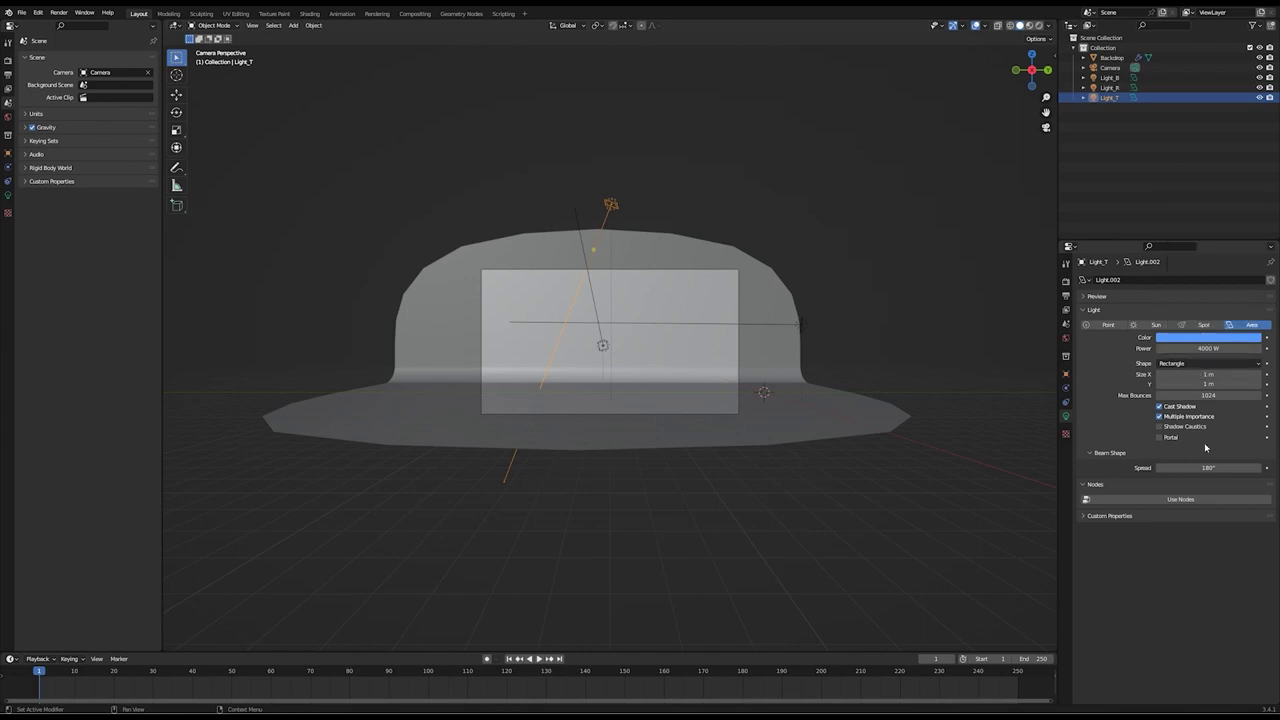
{"action": "left_click", "coordinate": [1066, 374]}
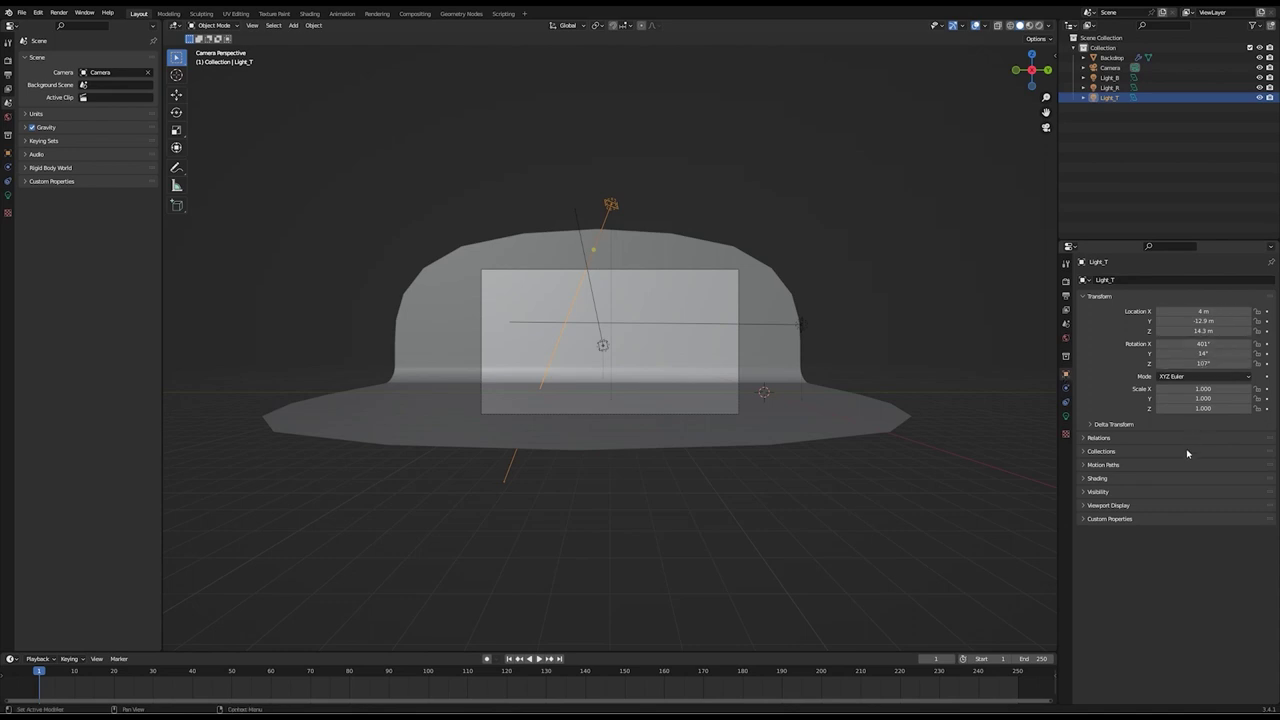
{"action": "left_click", "coordinate": [1122, 58]}
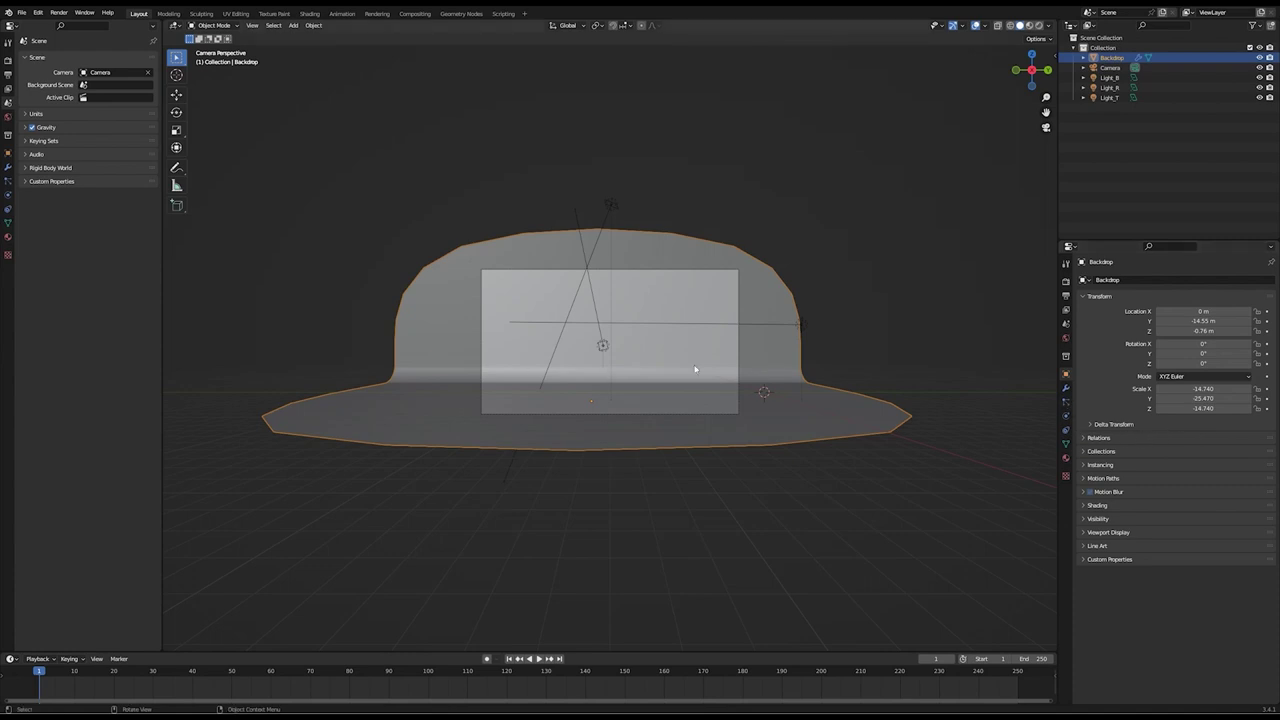
{"action": "key", "text": "alt+a"}
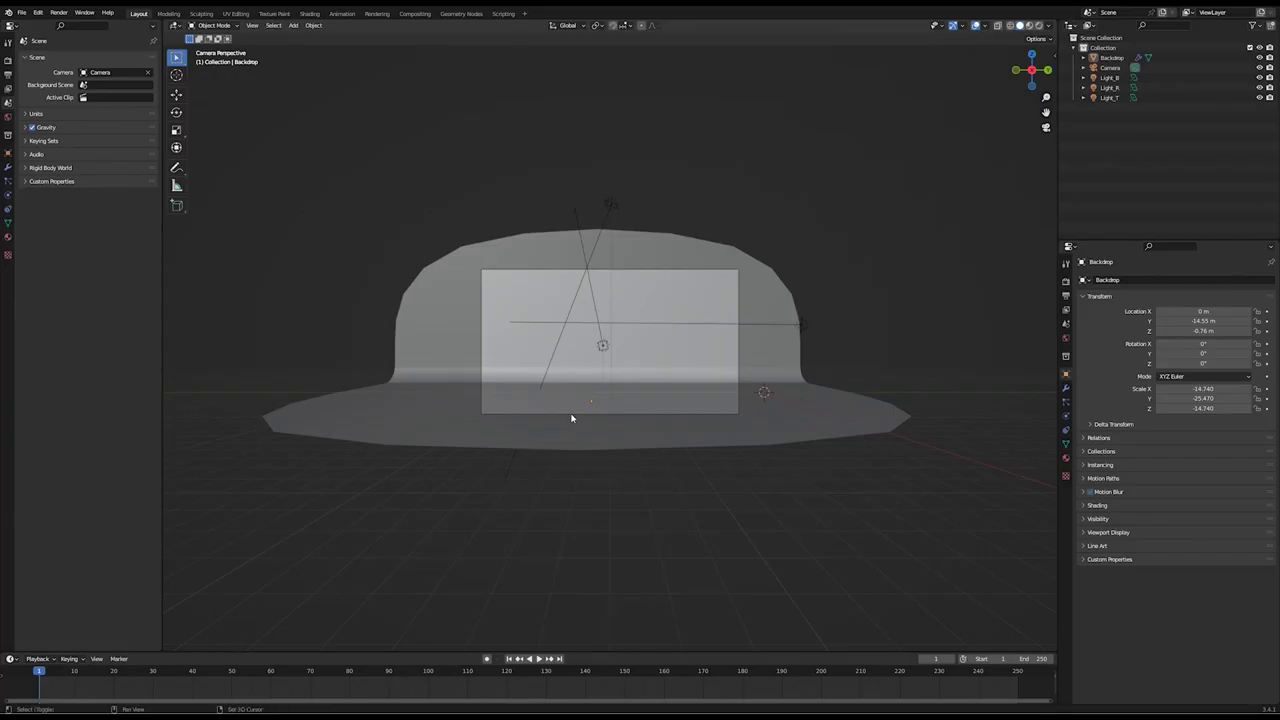
Add a Cube, hide it with its Outliner eye icon, then add a Plane
{"action": "key", "text": "shift+a"}
{"action": "mouse_move", "coordinate": [571, 417]}
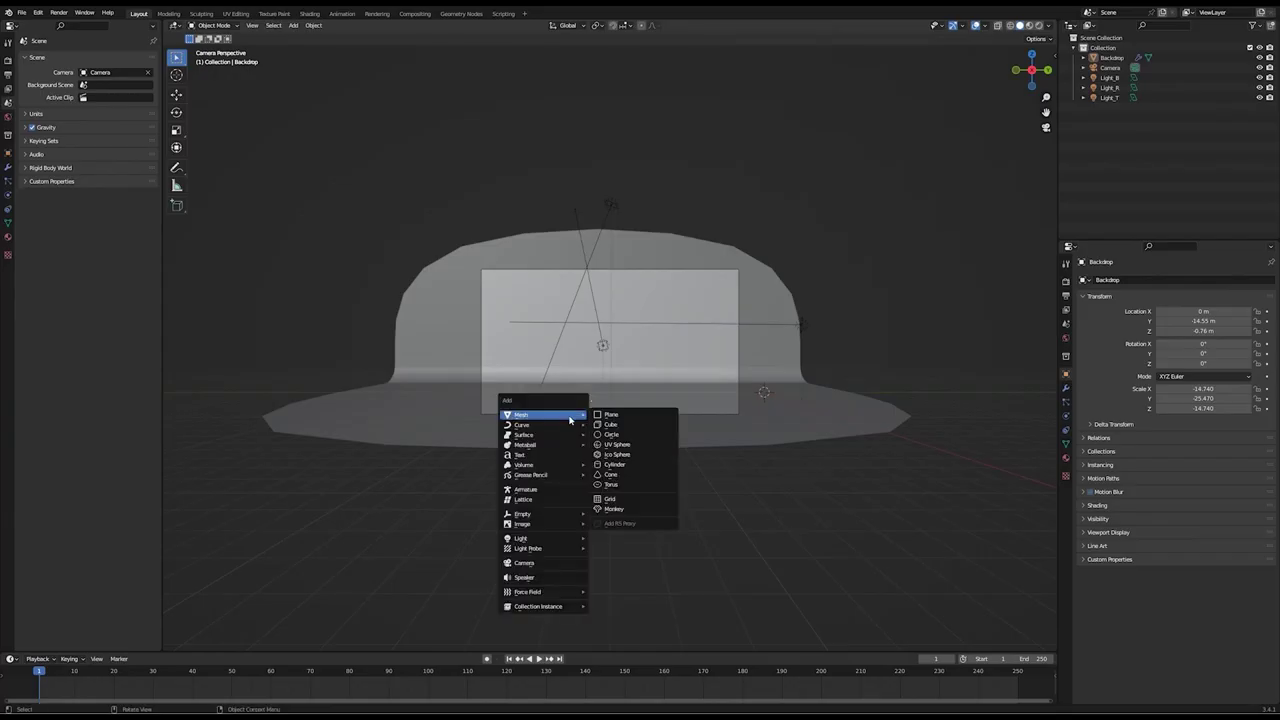
{"action": "left_click", "coordinate": [607, 425]}
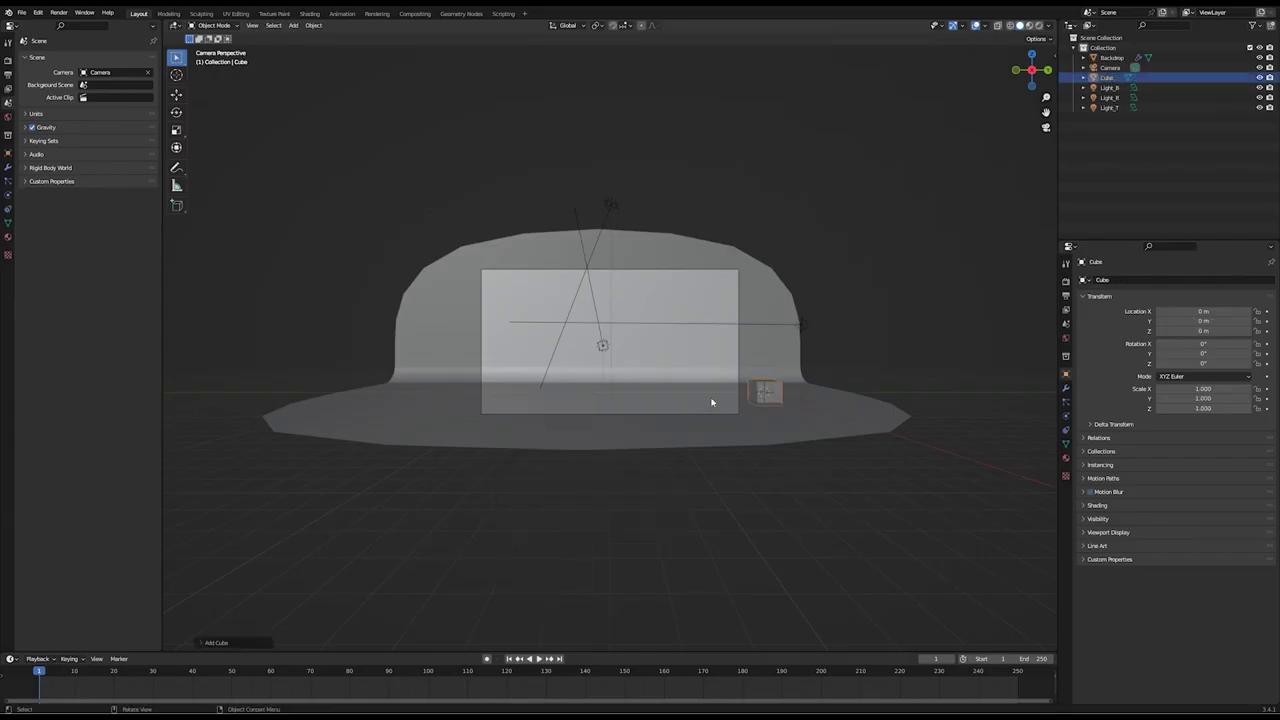
{"action": "left_click", "coordinate": [1270, 78]}
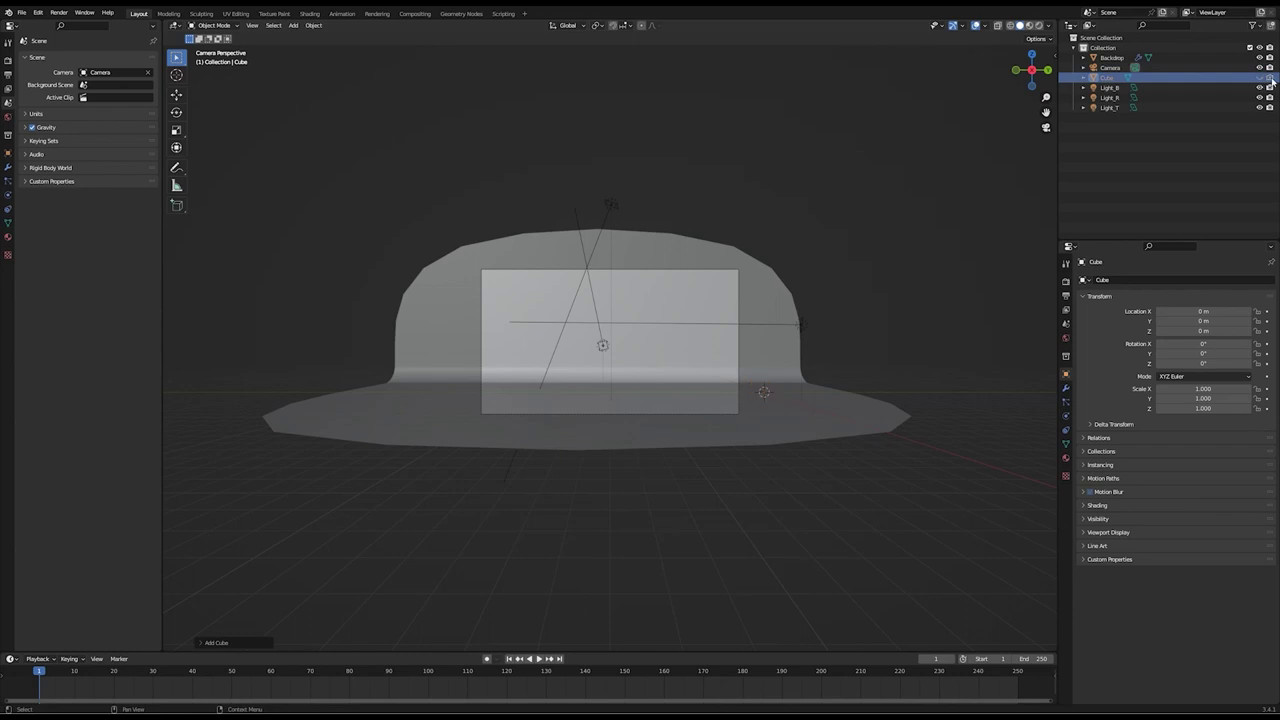
{"action": "key", "text": "shift+a"}
{"action": "left_click", "coordinate": [677, 380]}
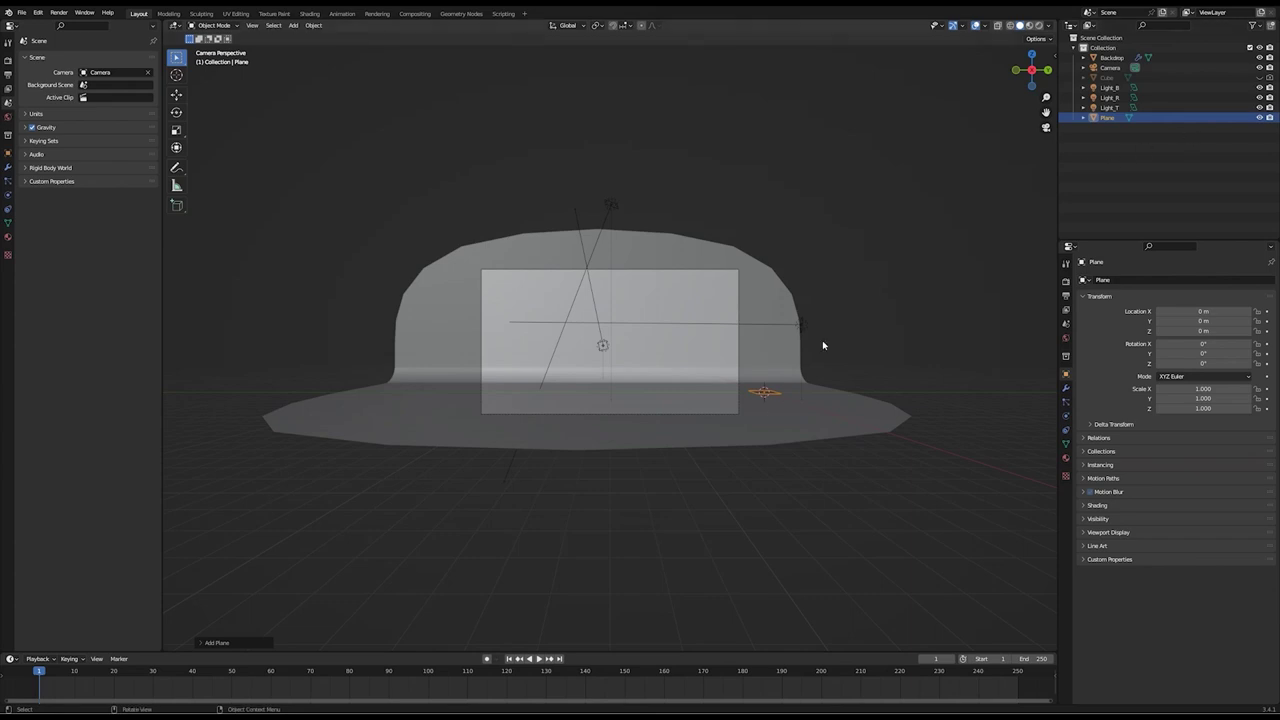
Create a new geometry node tree and wire Distribute Points on Faces between Group Input and Output
{"action": "left_click", "coordinate": [462, 13]}
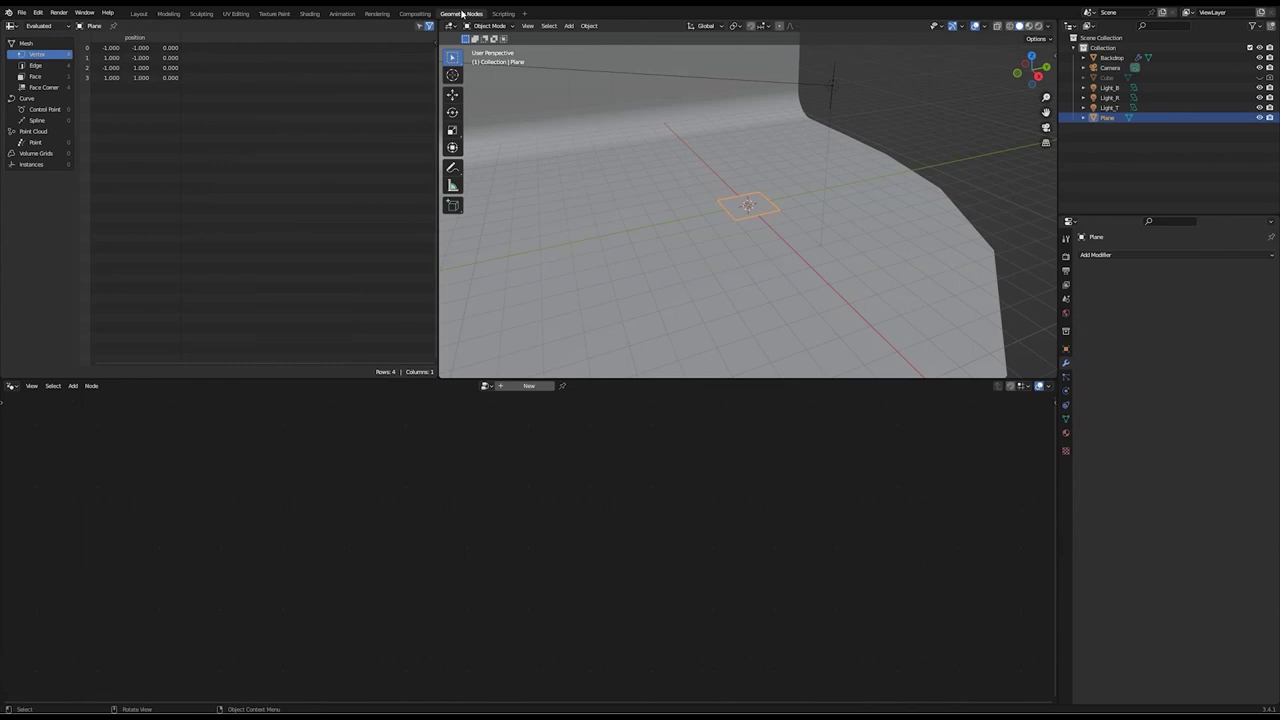
{"action": "left_click", "coordinate": [522, 386]}
{"action": "key", "text": "shift+a"}
{"action": "mouse_move", "coordinate": [508, 536]}
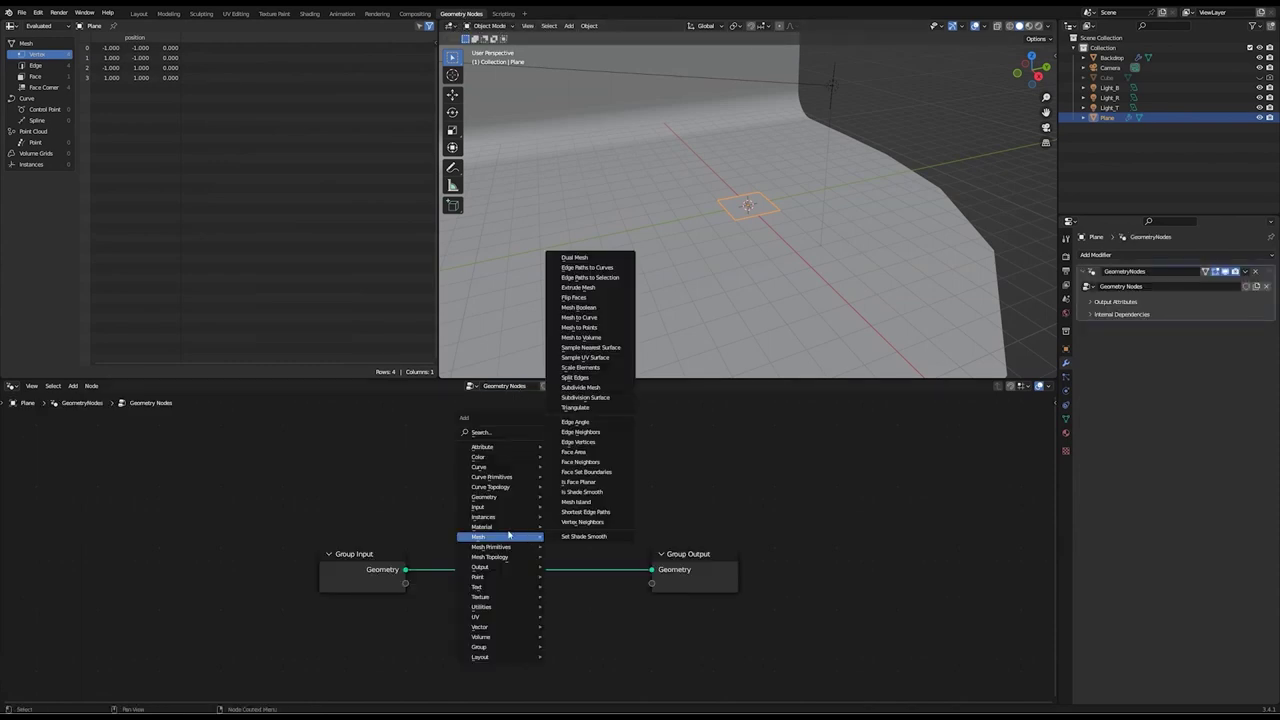
{"action": "type", "text": "face"}
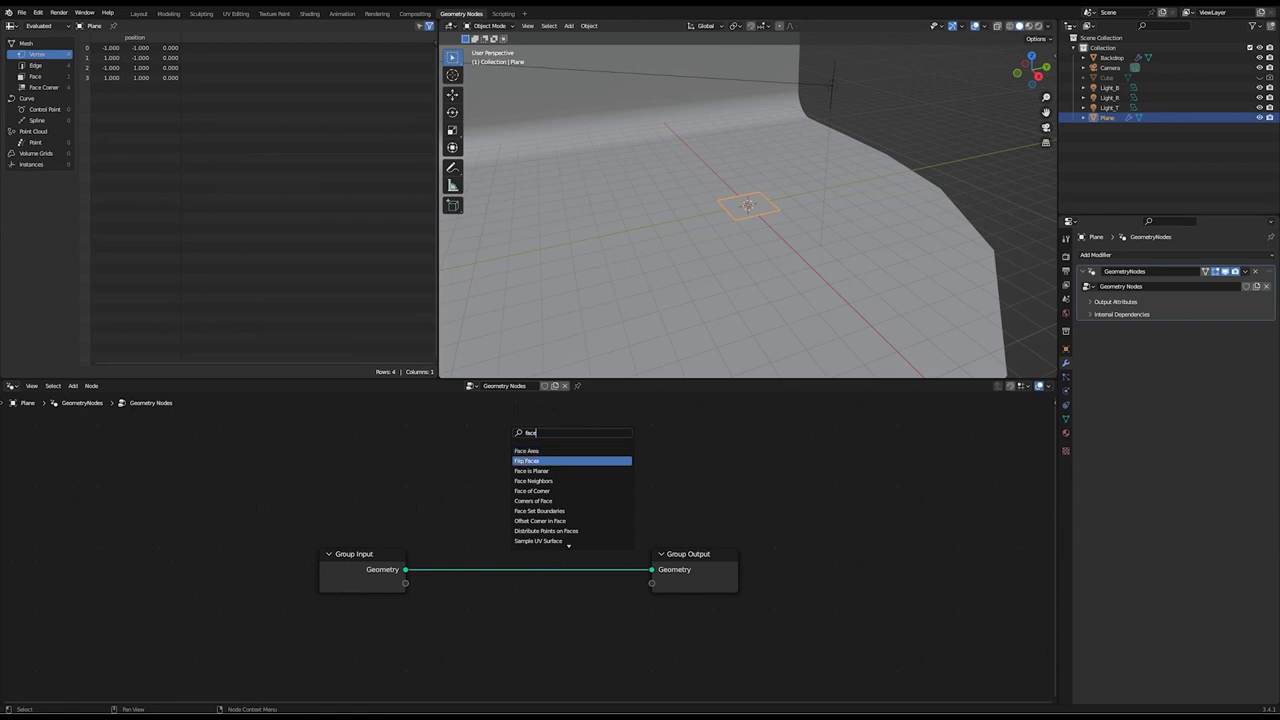
{"action": "left_click", "coordinate": [540, 531]}
{"action": "left_click", "coordinate": [489, 580]}
{"action": "key", "text": "Home"}
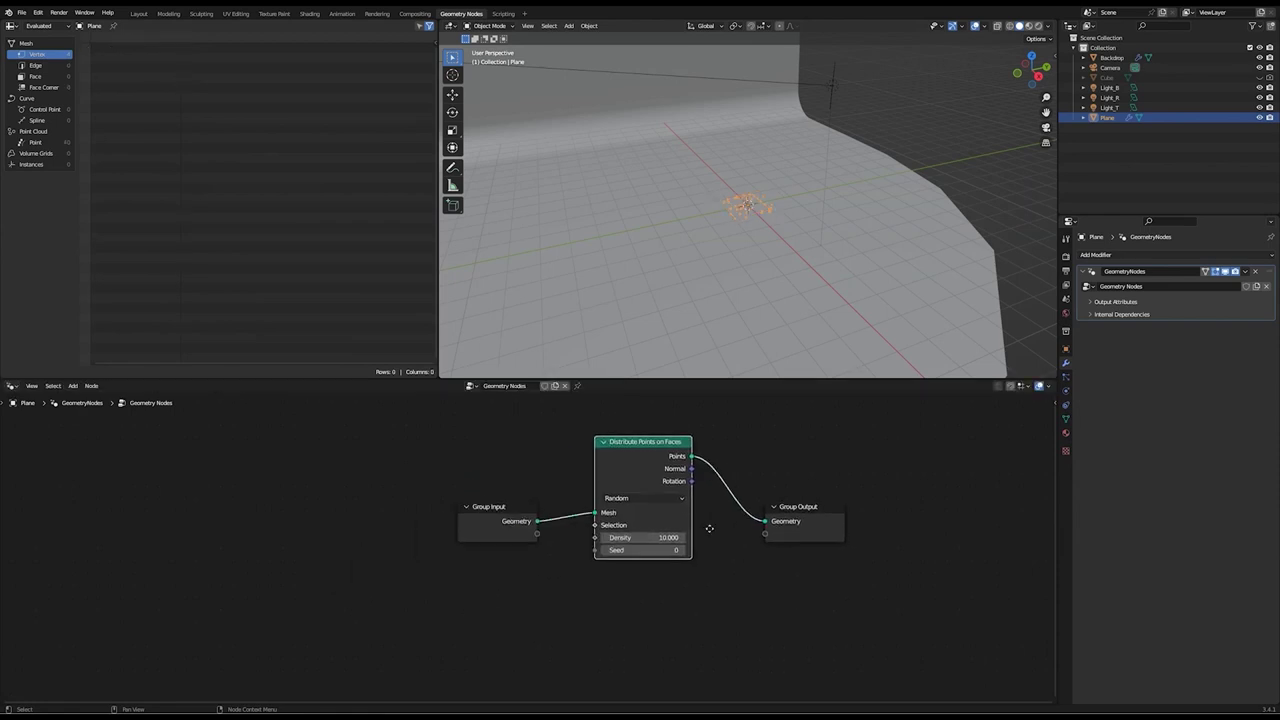
Set the Density to 1 and the Seed to #frame, then play to preview
{"action": "left_click", "coordinate": [654, 538]}
{"action": "type", "text": "1"}
{"action": "key", "text": "Return"}
{"action": "left_click", "coordinate": [640, 549]}
{"action": "type", "text": "4"}
{"action": "type", "text": "frame"}
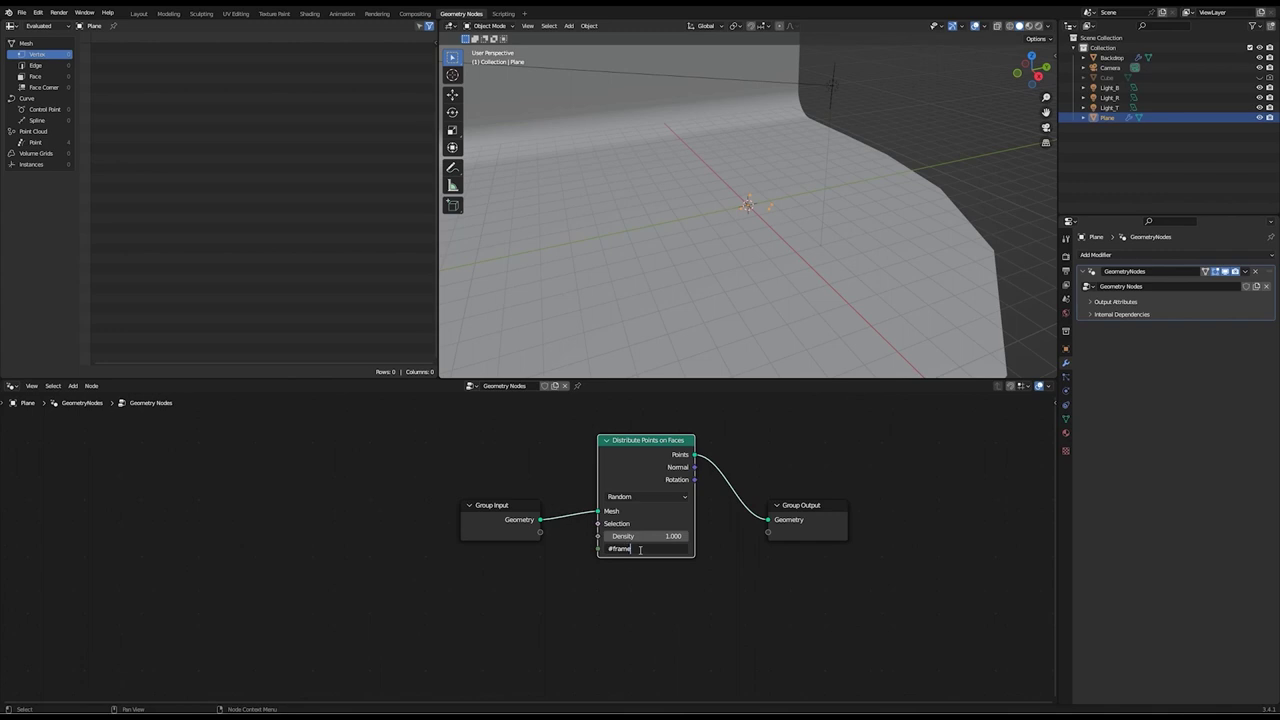
{"action": "key", "text": "Return"}
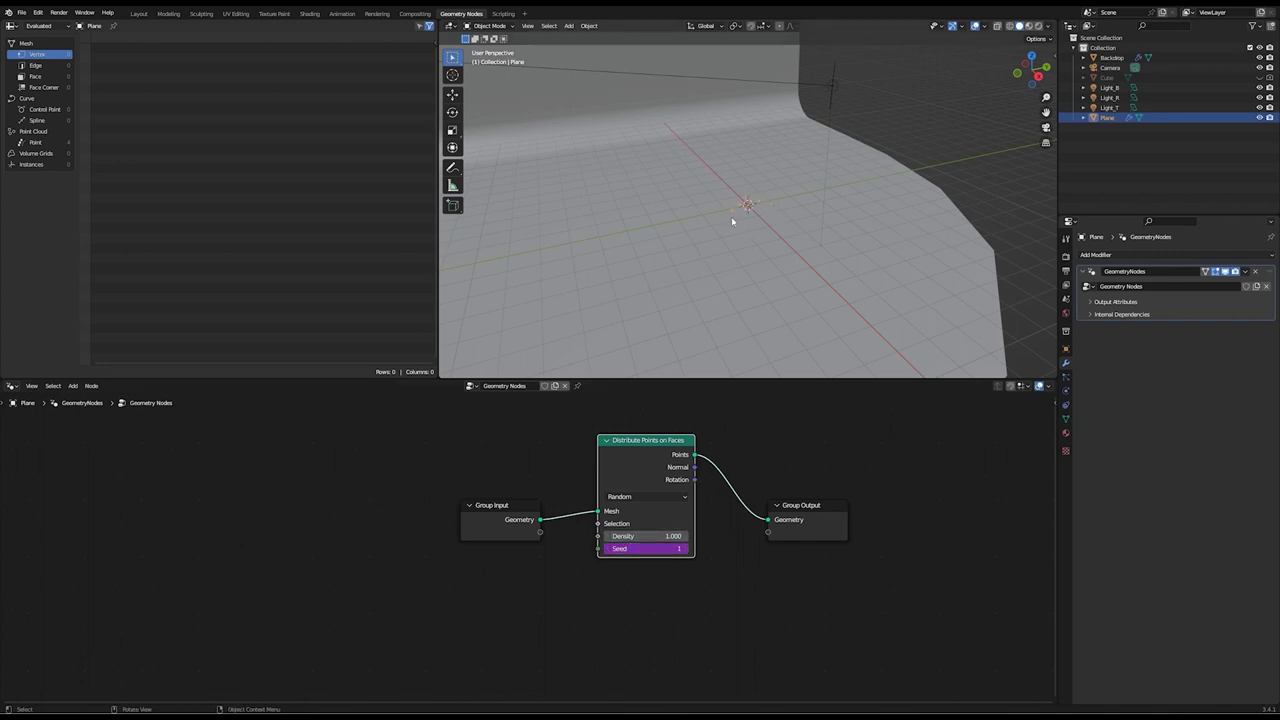
{"action": "key", "text": "space"}
{"action": "key", "text": "space"}
{"action": "key", "text": "shift+a"}
{"action": "left_click", "coordinate": [737, 455]}
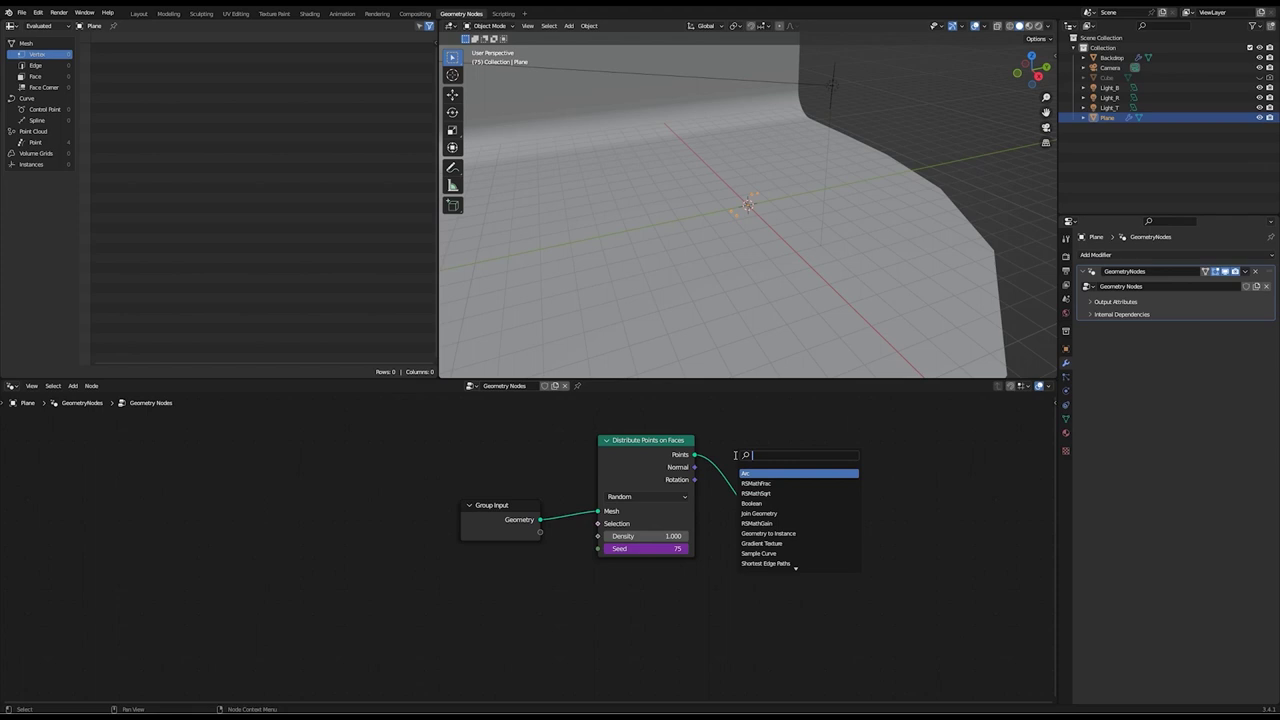
Insert an Instance on Points node just before Group Output
{"action": "type", "text": "insta"}
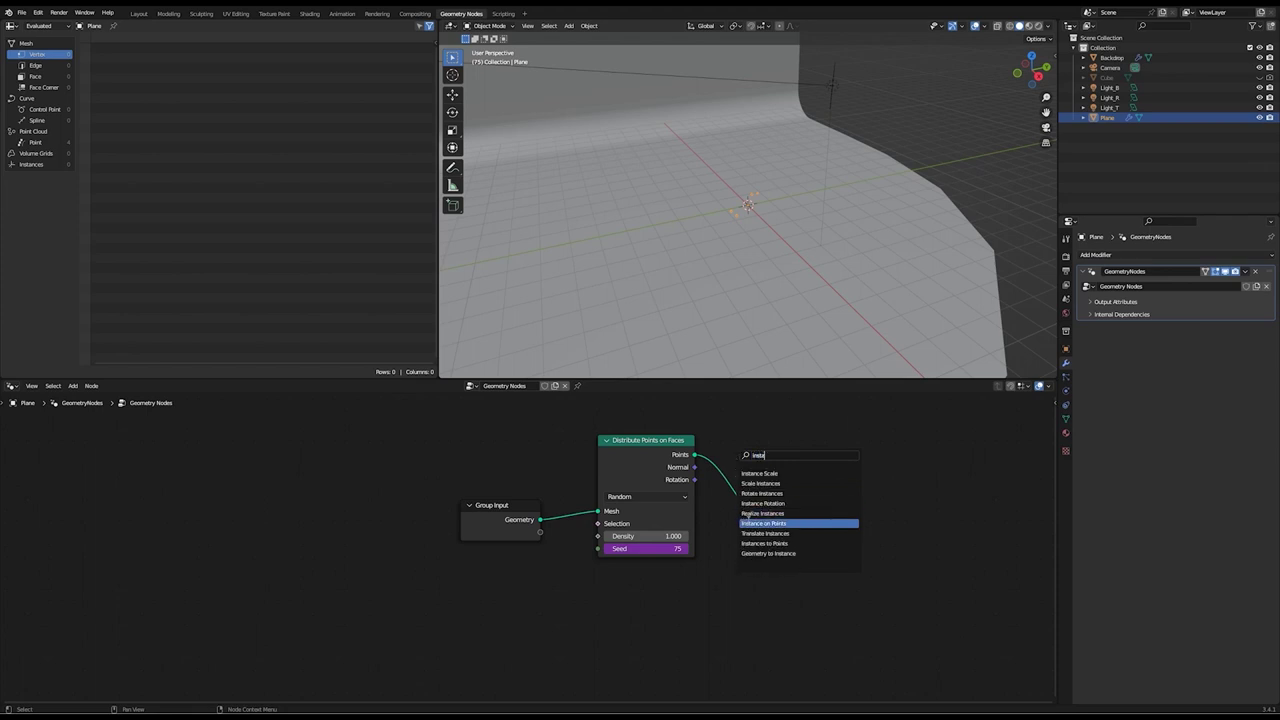
{"action": "left_click", "coordinate": [798, 523]}
{"action": "left_click", "coordinate": [818, 522]}
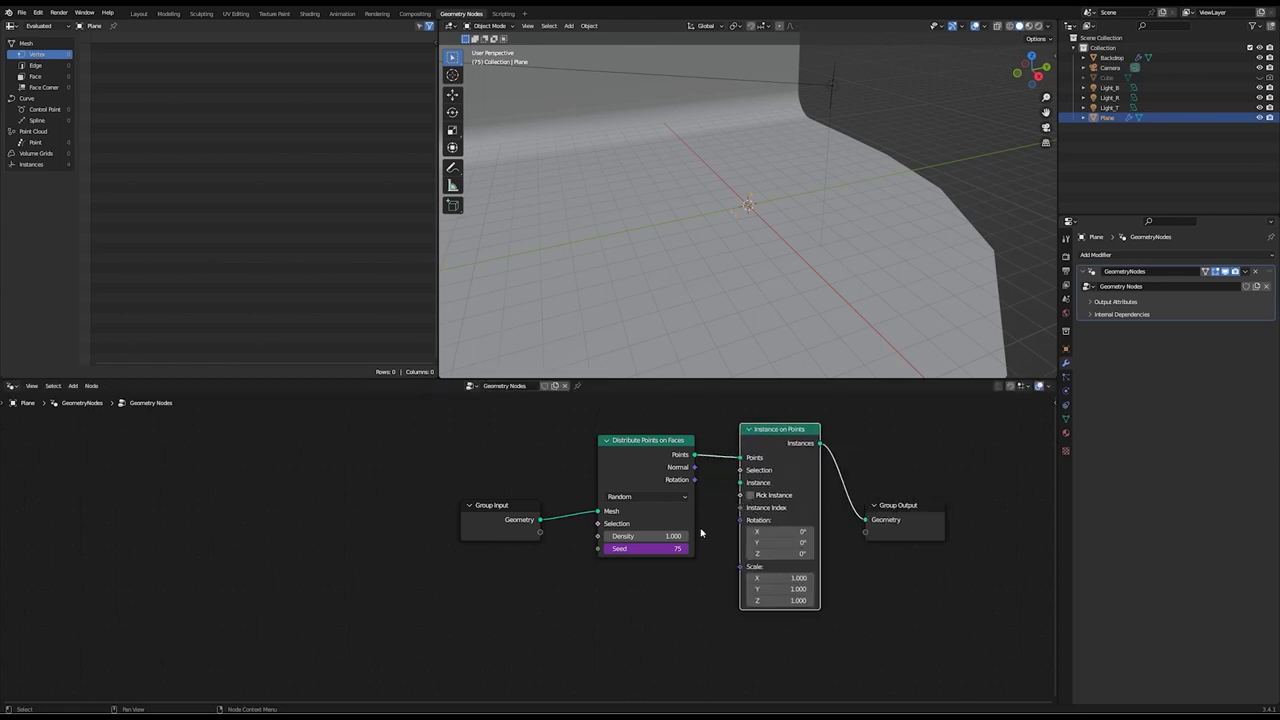
Add an Object Info node set to Cube and feed its geometry into the Instance input
{"action": "key", "text": "shift+a"}
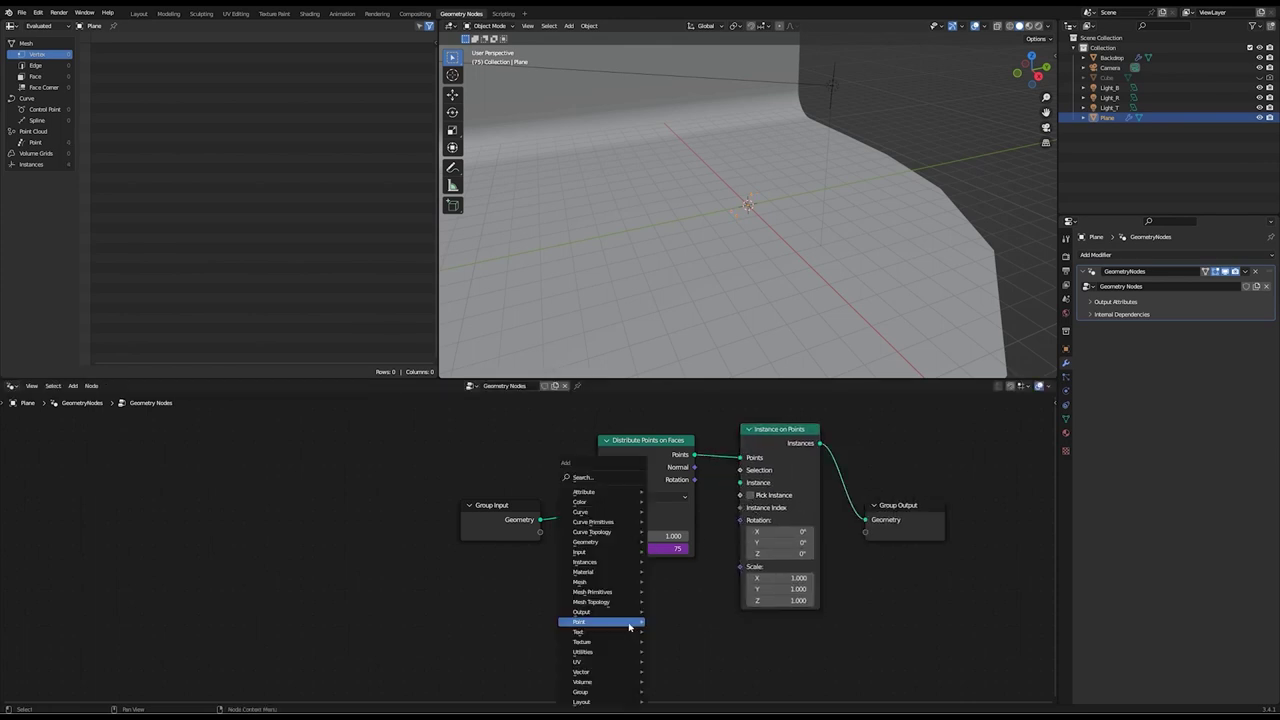
{"action": "left_click", "coordinate": [600, 478]}
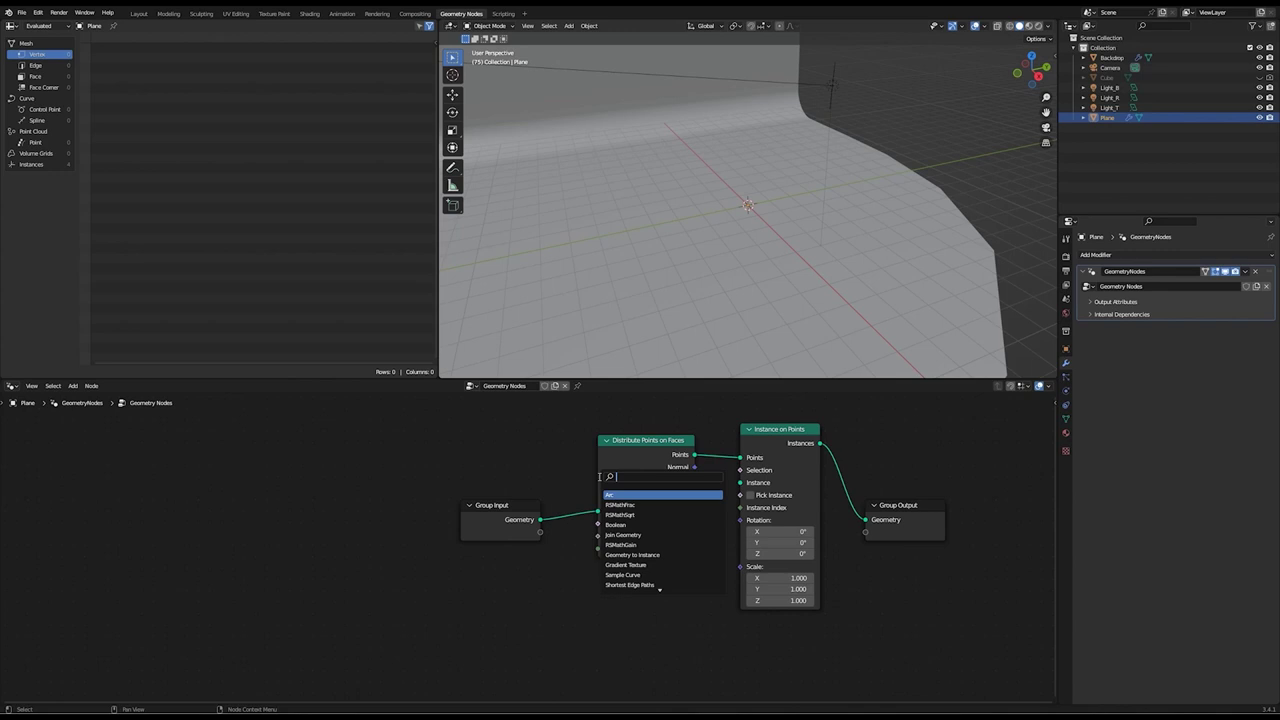
{"action": "type", "text": "obj"}
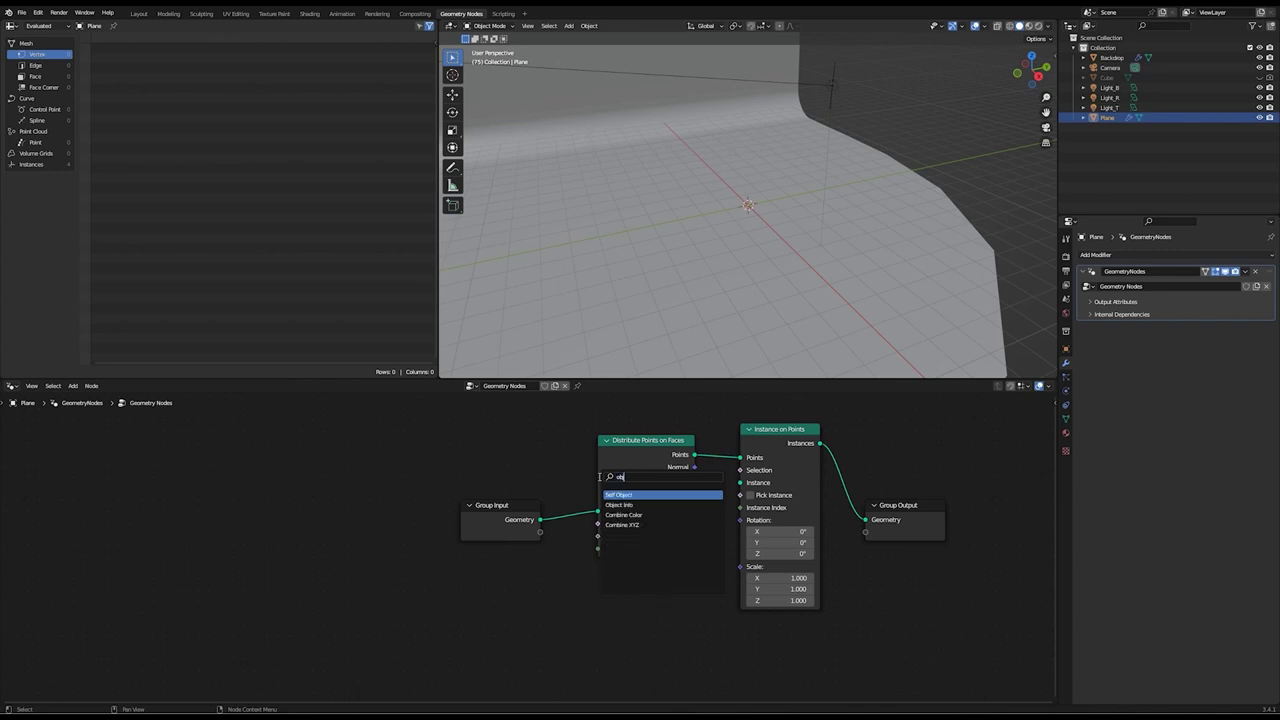
{"action": "left_click", "coordinate": [622, 511]}
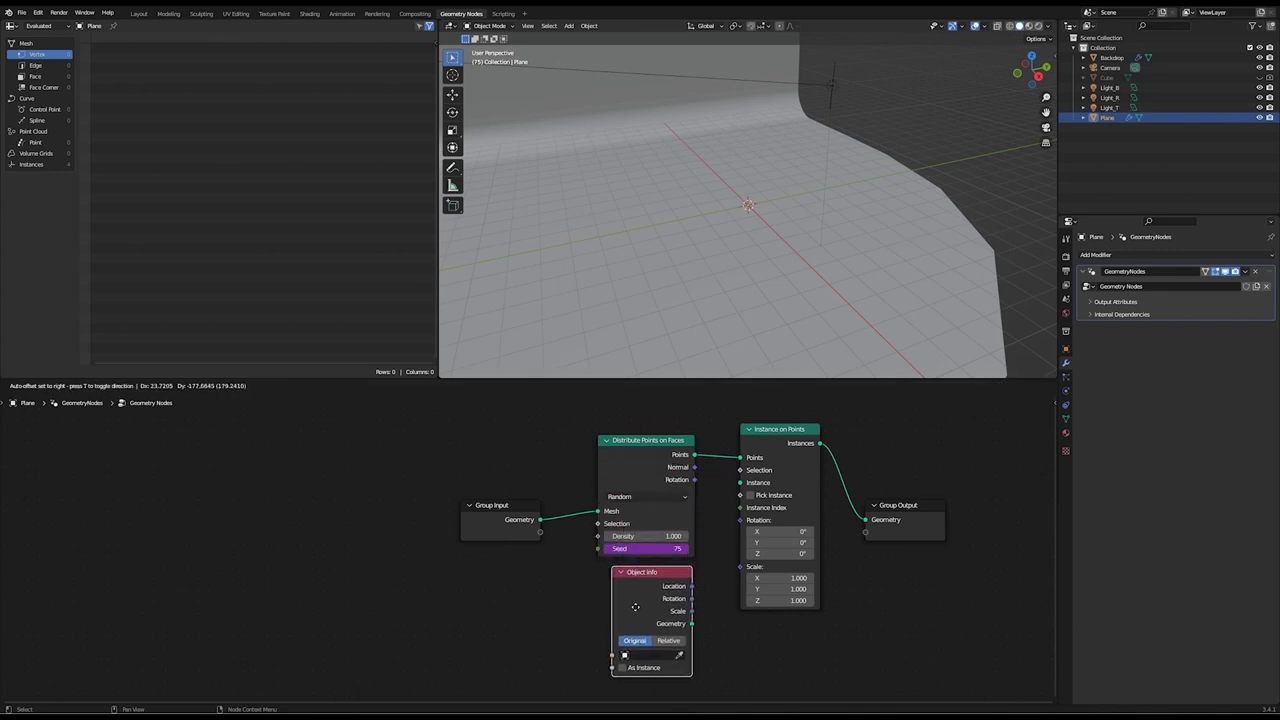
{"action": "left_click", "coordinate": [690, 614]}
{"action": "left_click_drag", "start_coordinate": [690, 624], "coordinate": [741, 484]}
{"action": "left_click", "coordinate": [648, 656]}
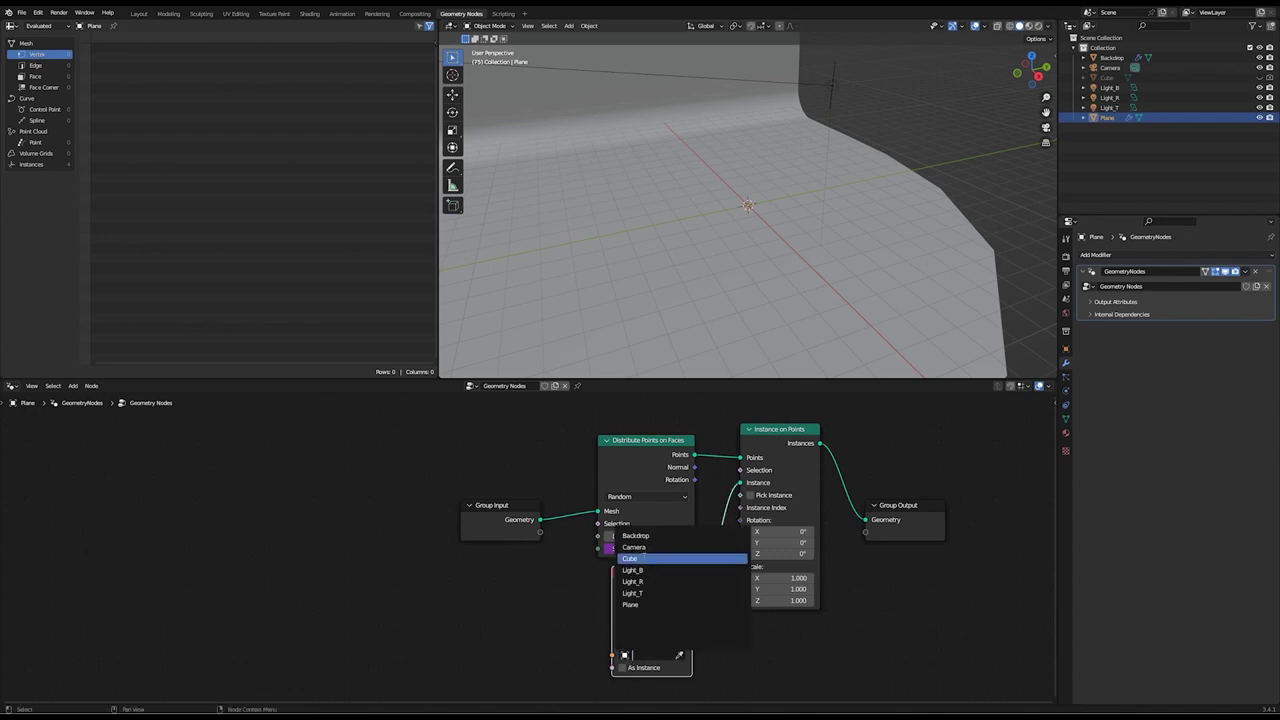
{"action": "left_click", "coordinate": [648, 558]}
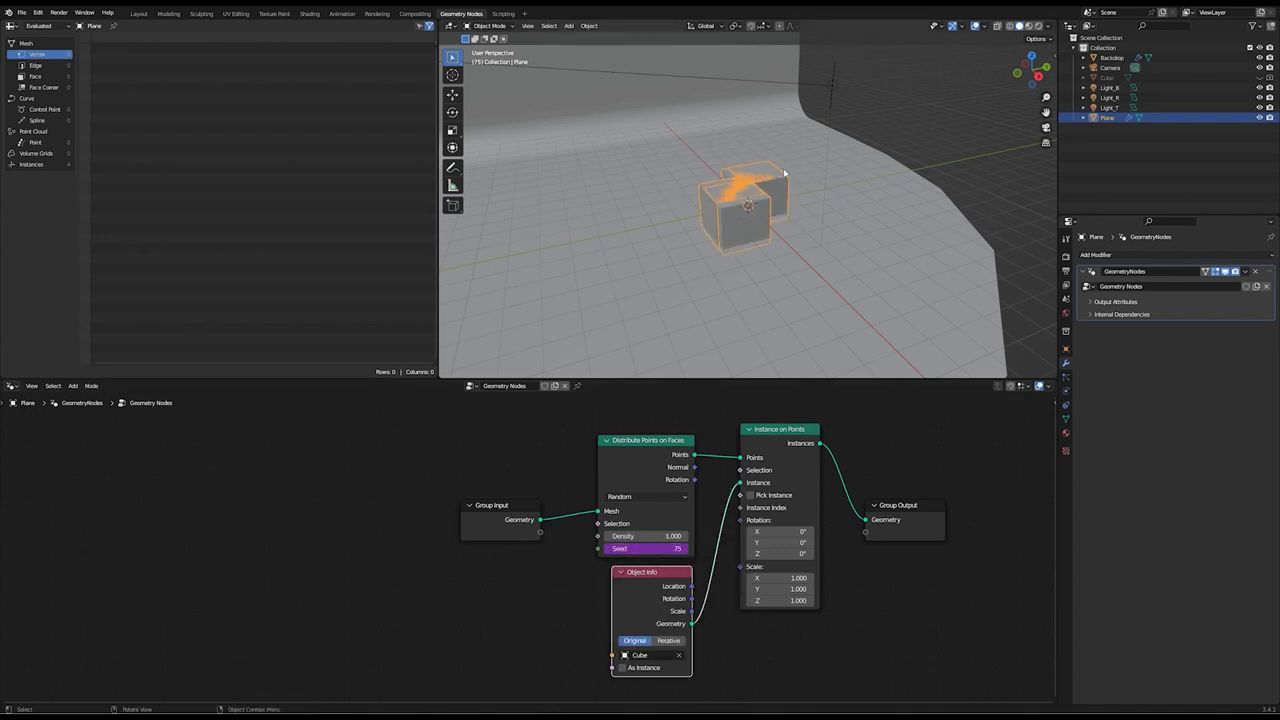
{"action": "scroll", "coordinate": [749, 583], "scroll_direction": "down", "scroll_amount": 2}
{"action": "middle_click_drag", "start_coordinate": [749, 583], "coordinate": [826, 557]}
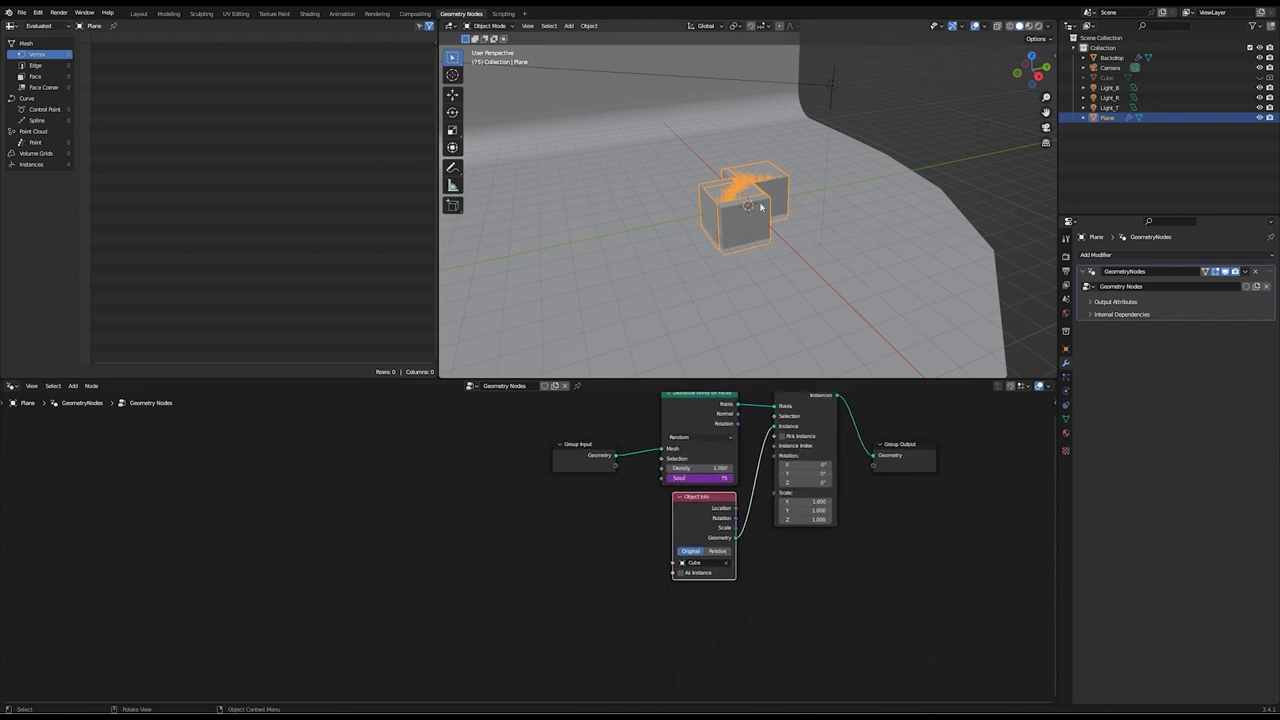
Add a Random Value node driving instance rotation with range -180 to 180 and seed 1
{"action": "left_click", "coordinate": [694, 606]}
{"action": "key", "text": "shift+a"}
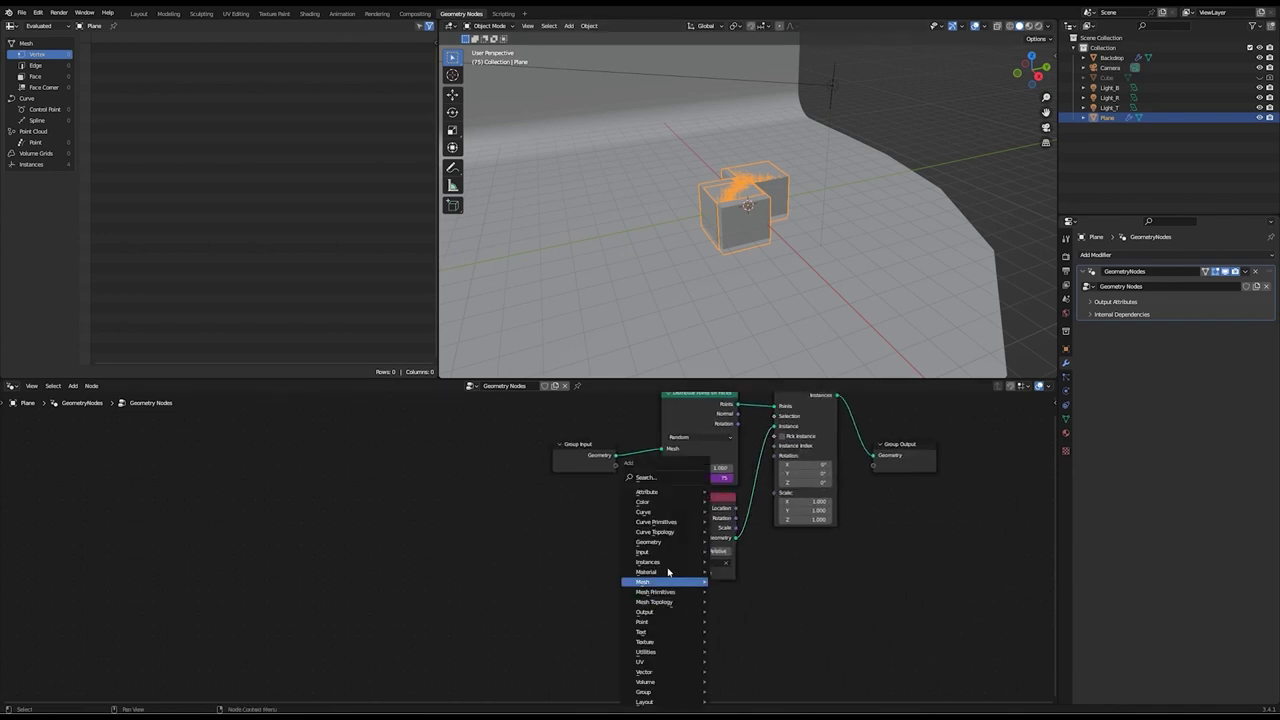
{"action": "left_click", "coordinate": [660, 477]}
{"action": "type", "text": "ran"}
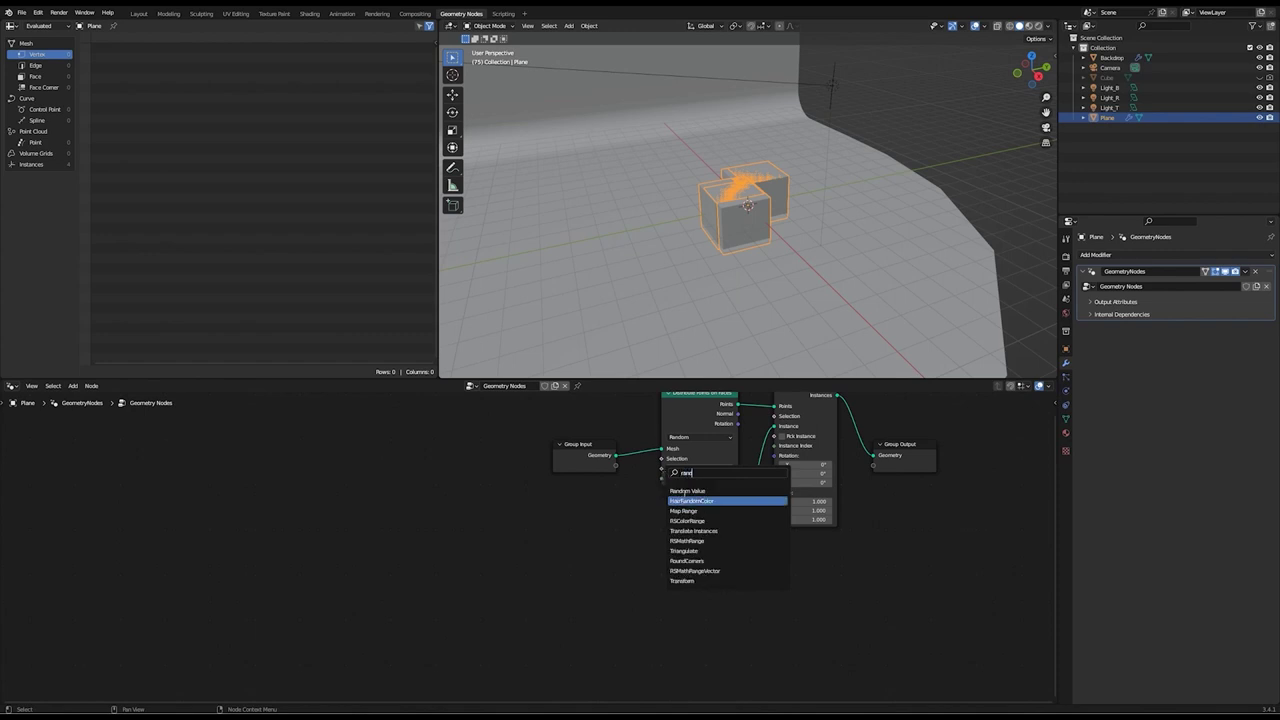
{"action": "left_click", "coordinate": [687, 491]}
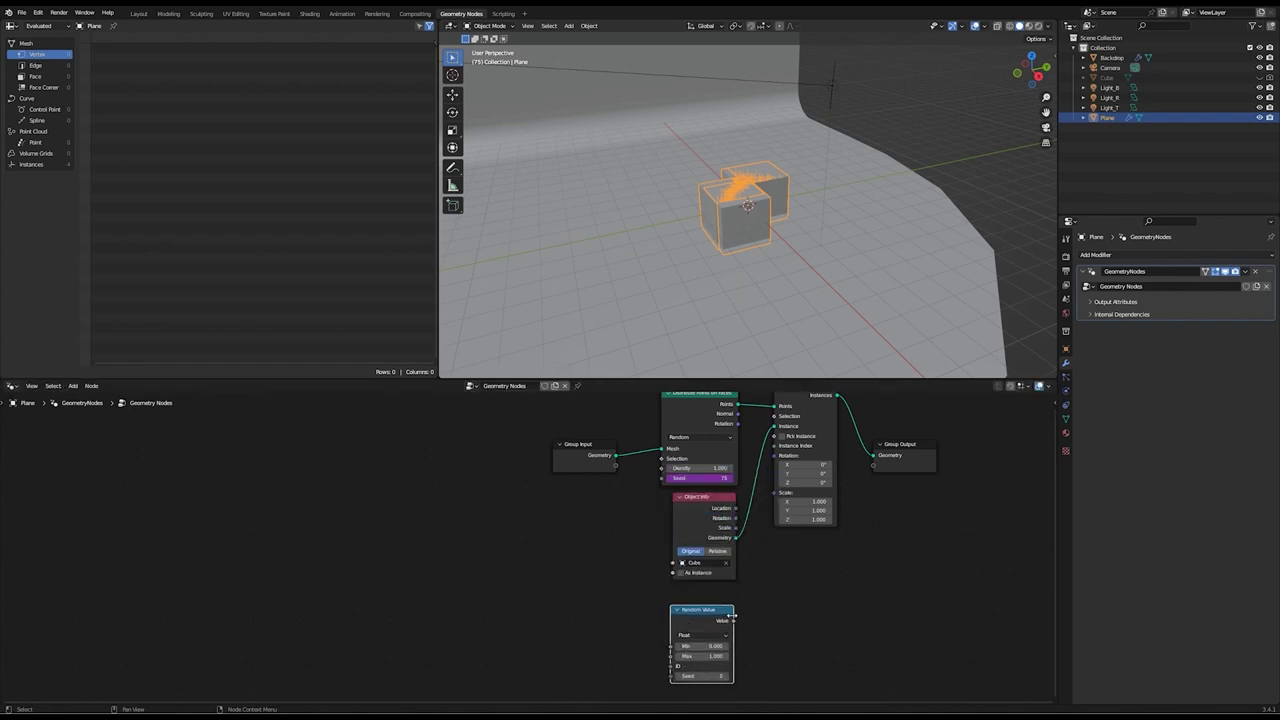
{"action": "left_click_drag", "start_coordinate": [733, 620], "coordinate": [774, 455]}
{"action": "scroll", "coordinate": [780, 545], "scroll_direction": "down", "scroll_amount": 5, "text": "shift"}
{"action": "left_click", "coordinate": [721, 547]}
{"action": "type", "text": "-"}
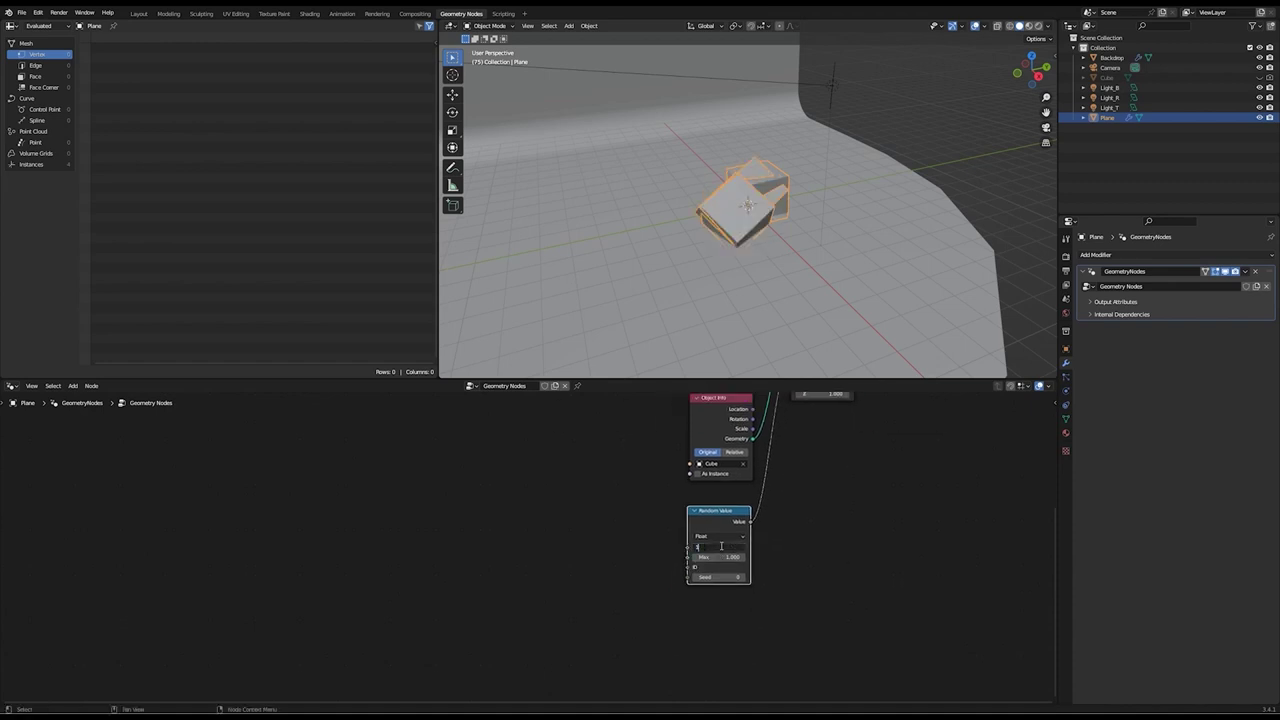
{"action": "type", "text": "10"}
{"action": "key", "text": "Return"}
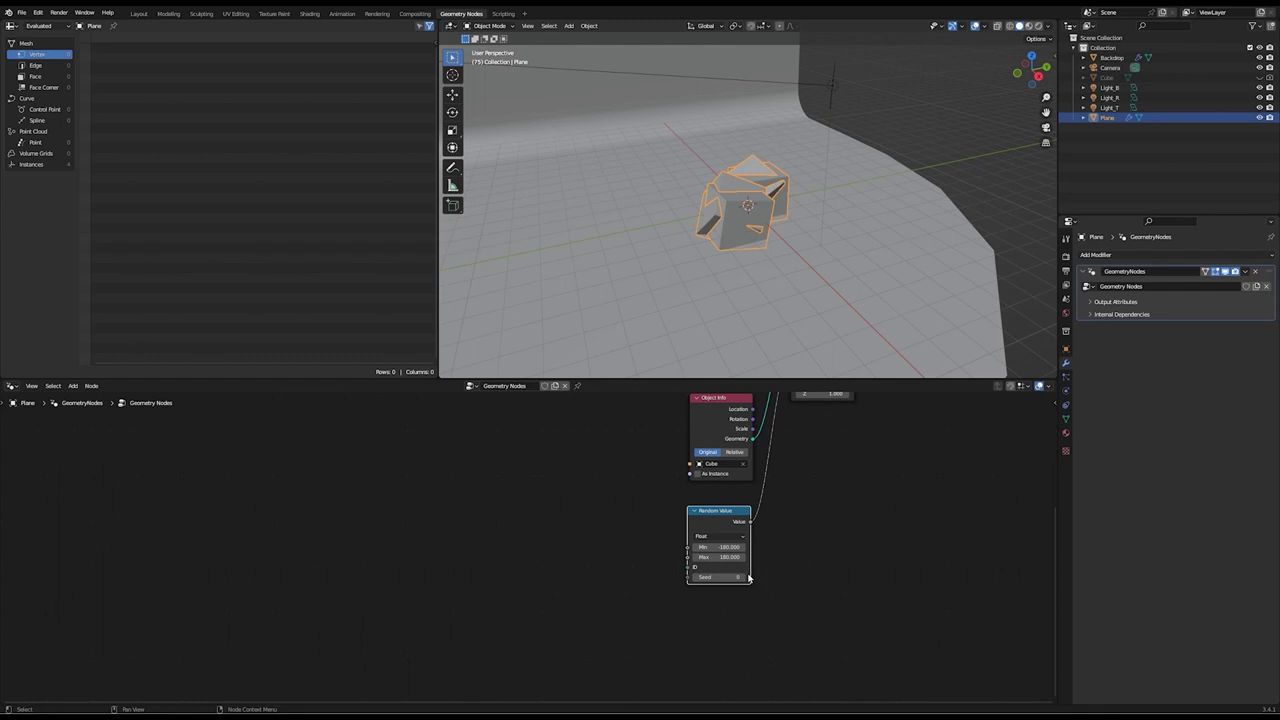
{"action": "left_click", "coordinate": [745, 578]}
{"action": "scroll", "coordinate": [823, 569], "scroll_direction": "down", "scroll_amount": 2}
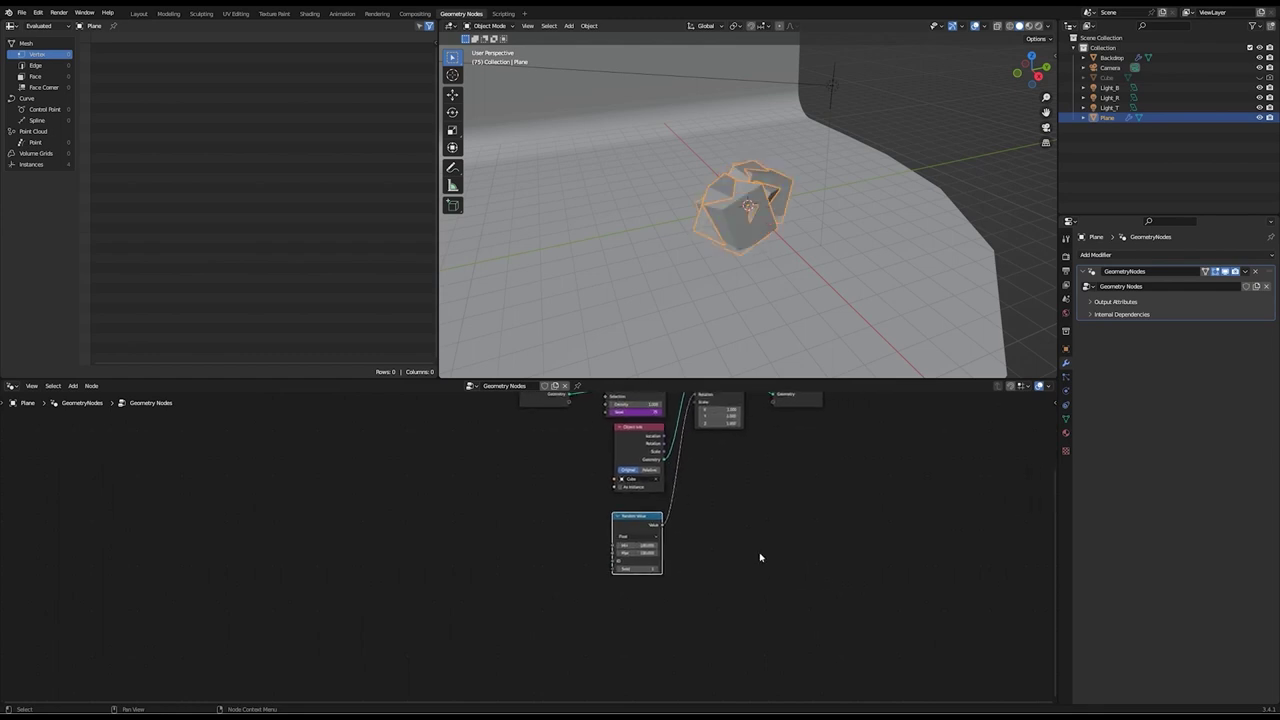
Duplicate the Random Value node to drive the instance scale and set its min and max
{"action": "key", "text": "shift+d"}
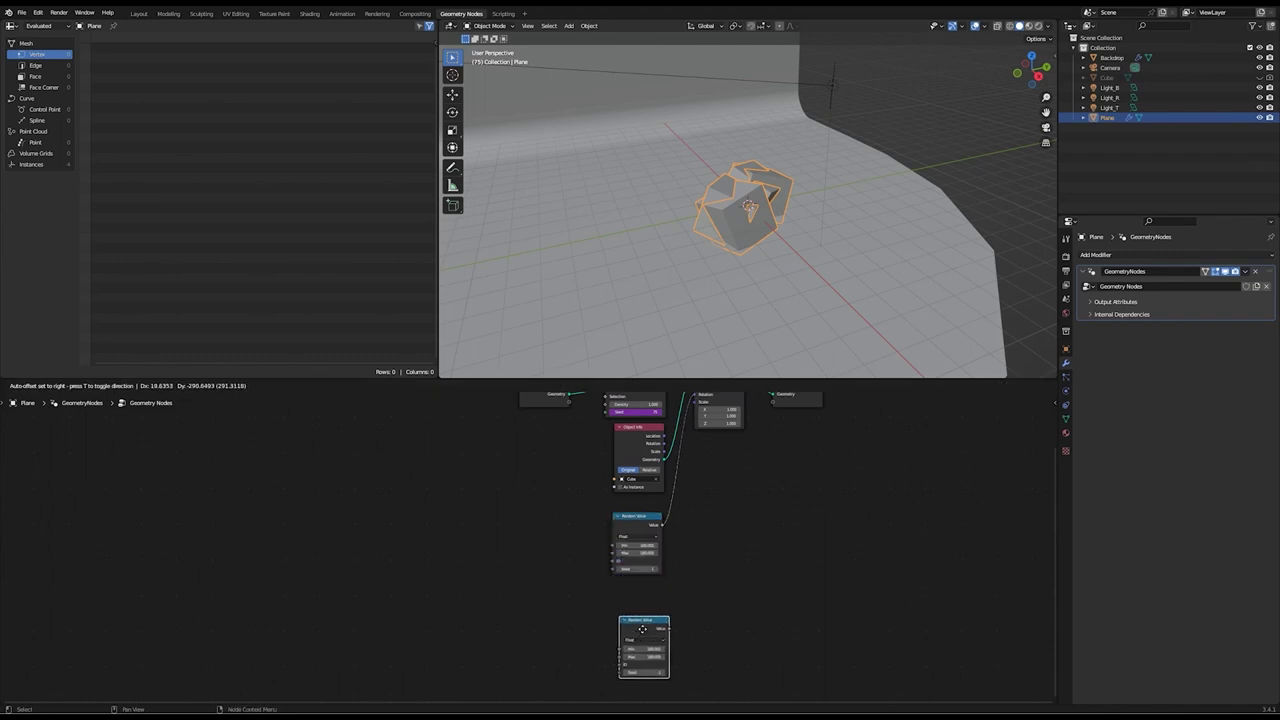
{"action": "left_click", "coordinate": [637, 598]}
{"action": "left_click_drag", "start_coordinate": [664, 597], "coordinate": [700, 406]}
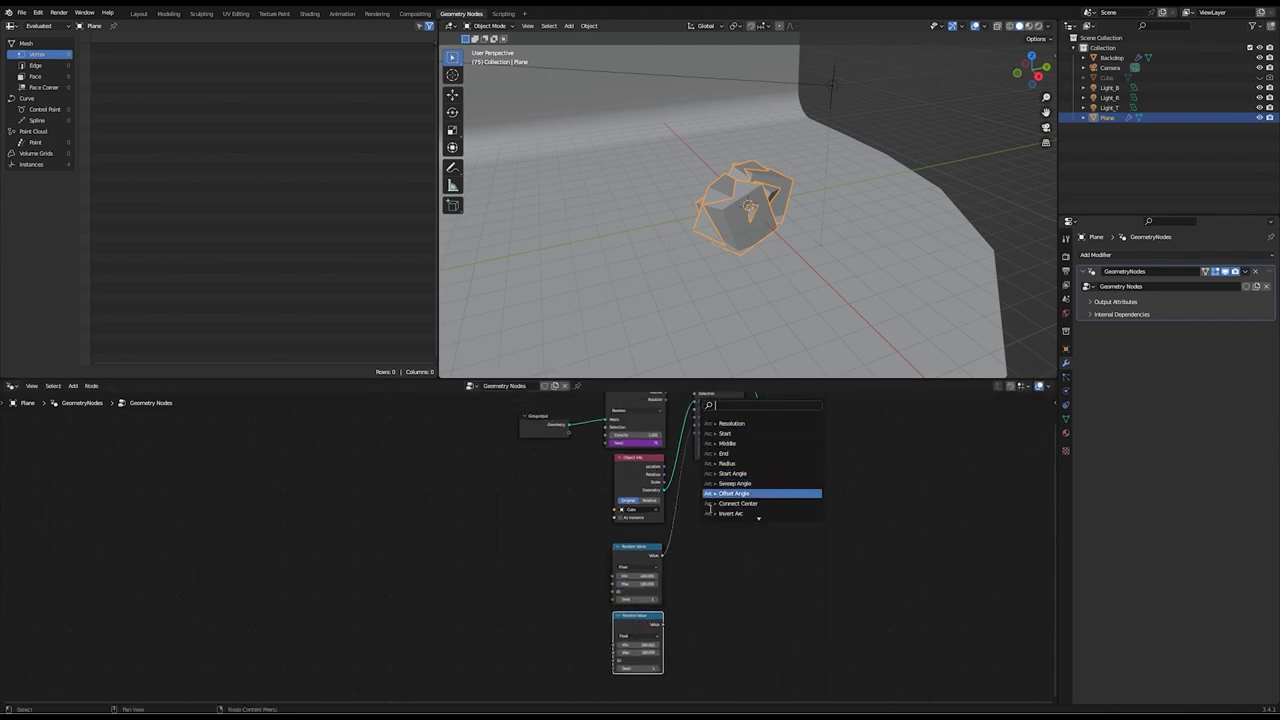
{"action": "left_click_drag", "start_coordinate": [663, 625], "coordinate": [695, 433]}
{"action": "left_click", "coordinate": [637, 645]}
{"action": "type", "text": "4"}
{"action": "key", "text": "Tab"}
{"action": "type", "text": "1"}
{"action": "key", "text": "Return"}
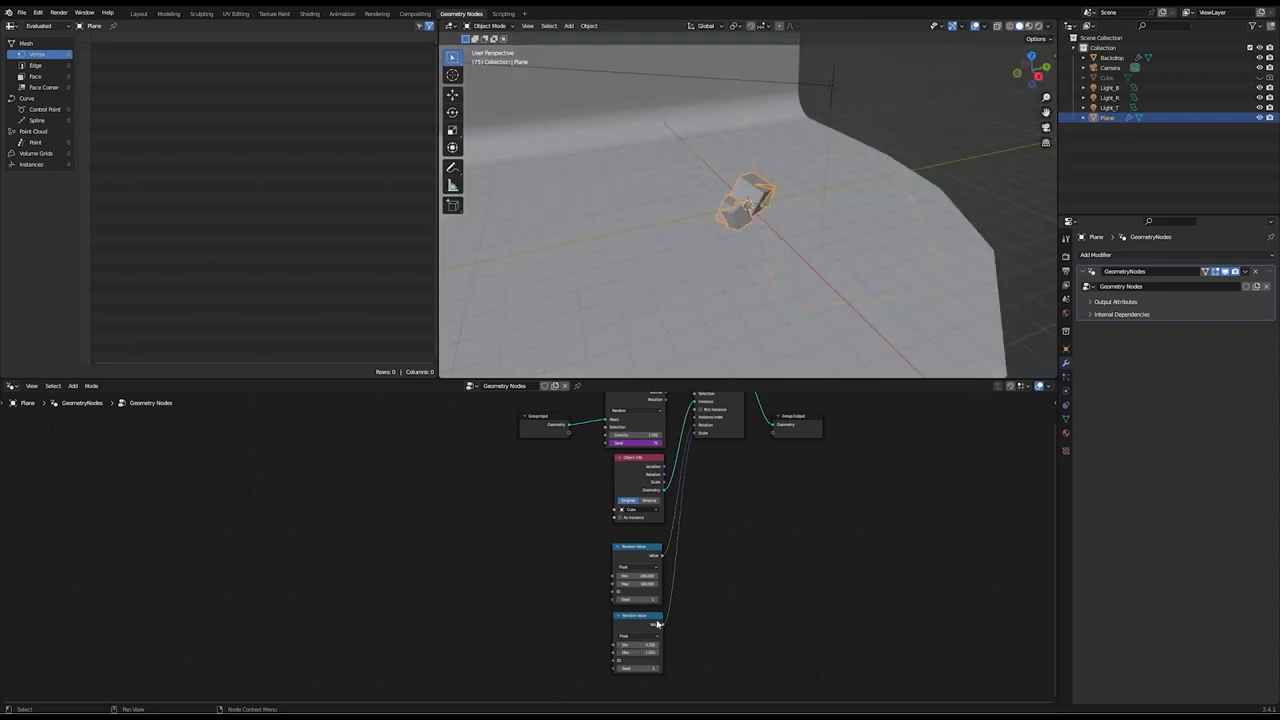
Seed the scale Random Value with #frame and play the animation to preview
{"action": "left_click", "coordinate": [641, 667]}
{"action": "type", "text": "#frame"}
{"action": "key", "text": "Return"}
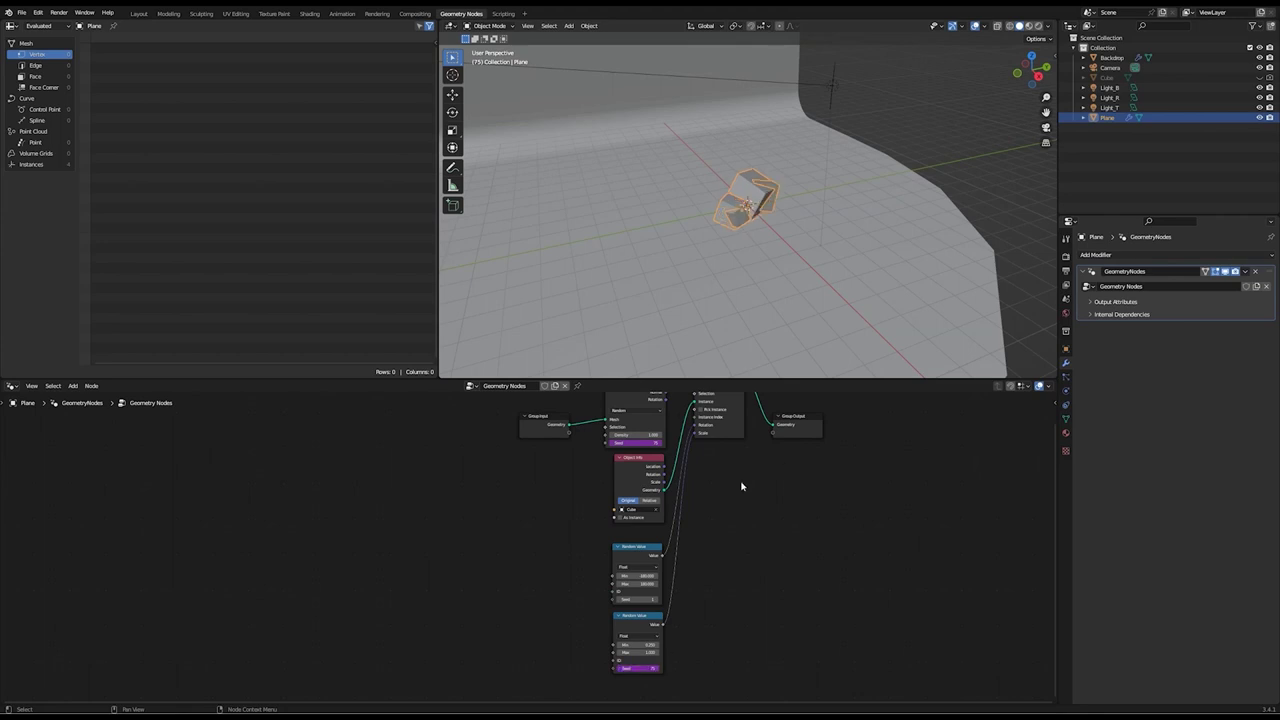
{"action": "key", "text": "space"}
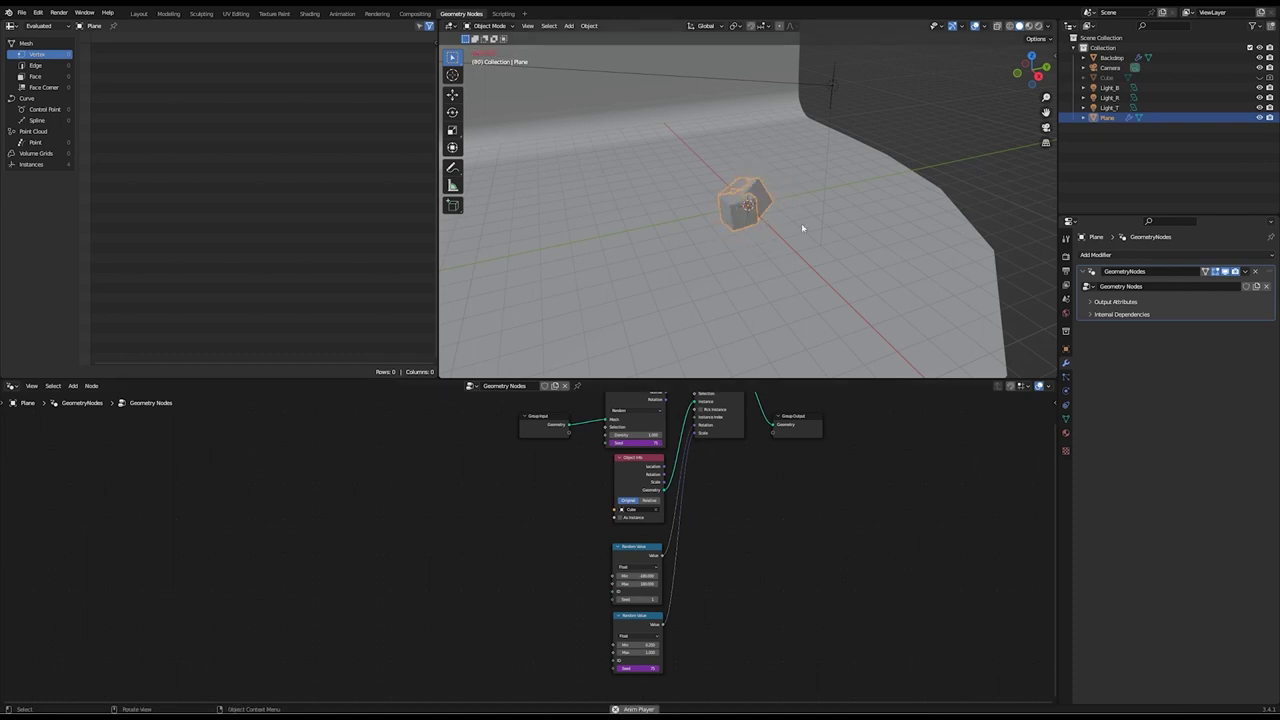
Stop playback, rewind to frame 1, view through the camera, and make the Cube active
{"action": "key", "text": "space"}
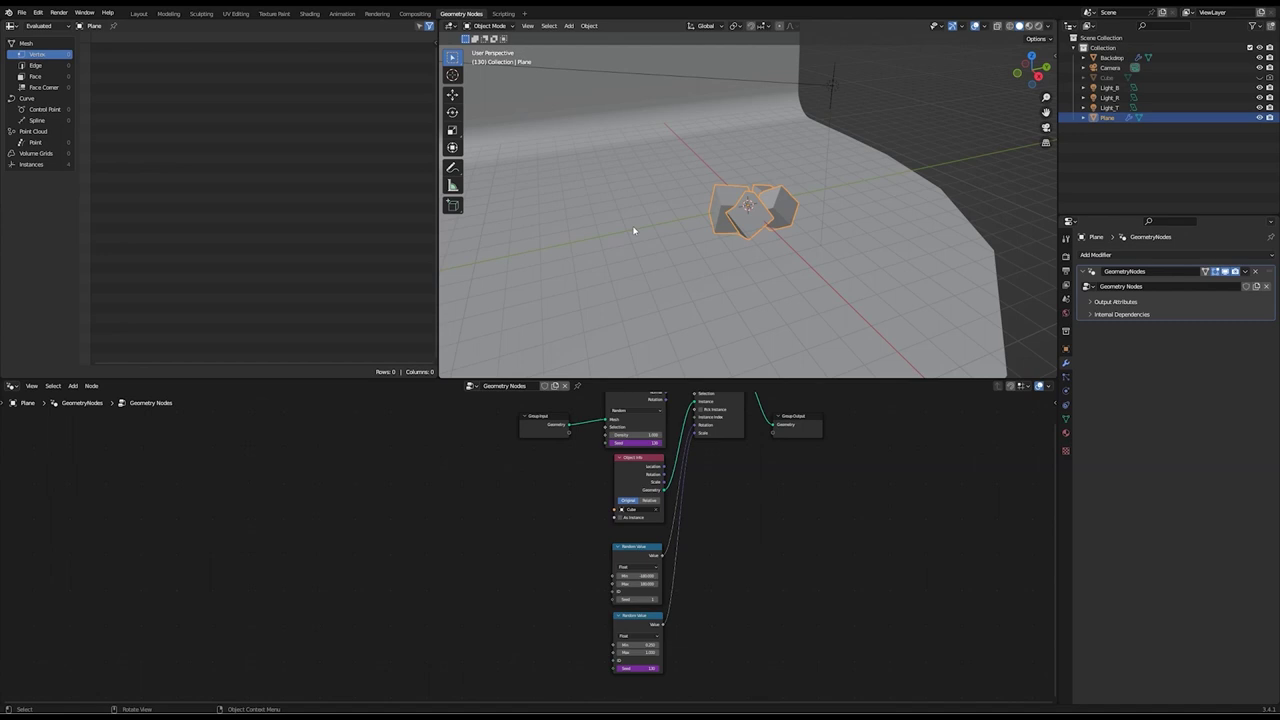
{"action": "key", "text": "shift+Left"}
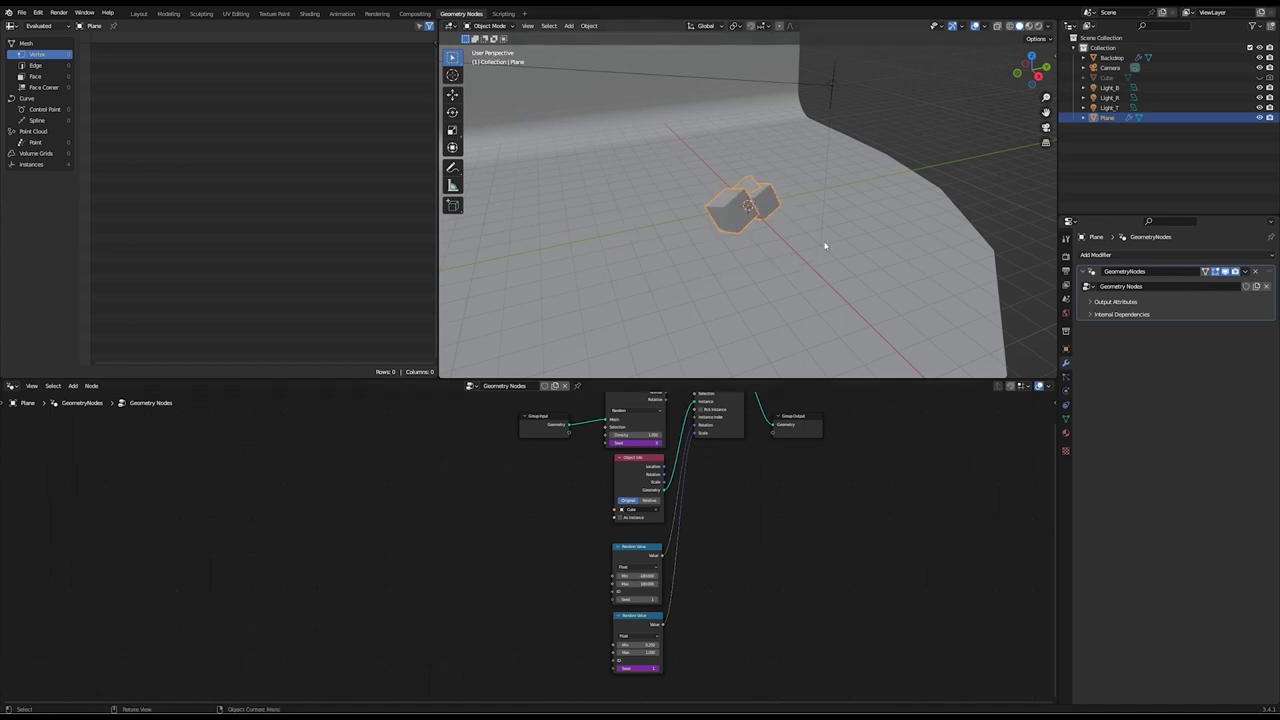
{"action": "key", "text": "KP_0"}
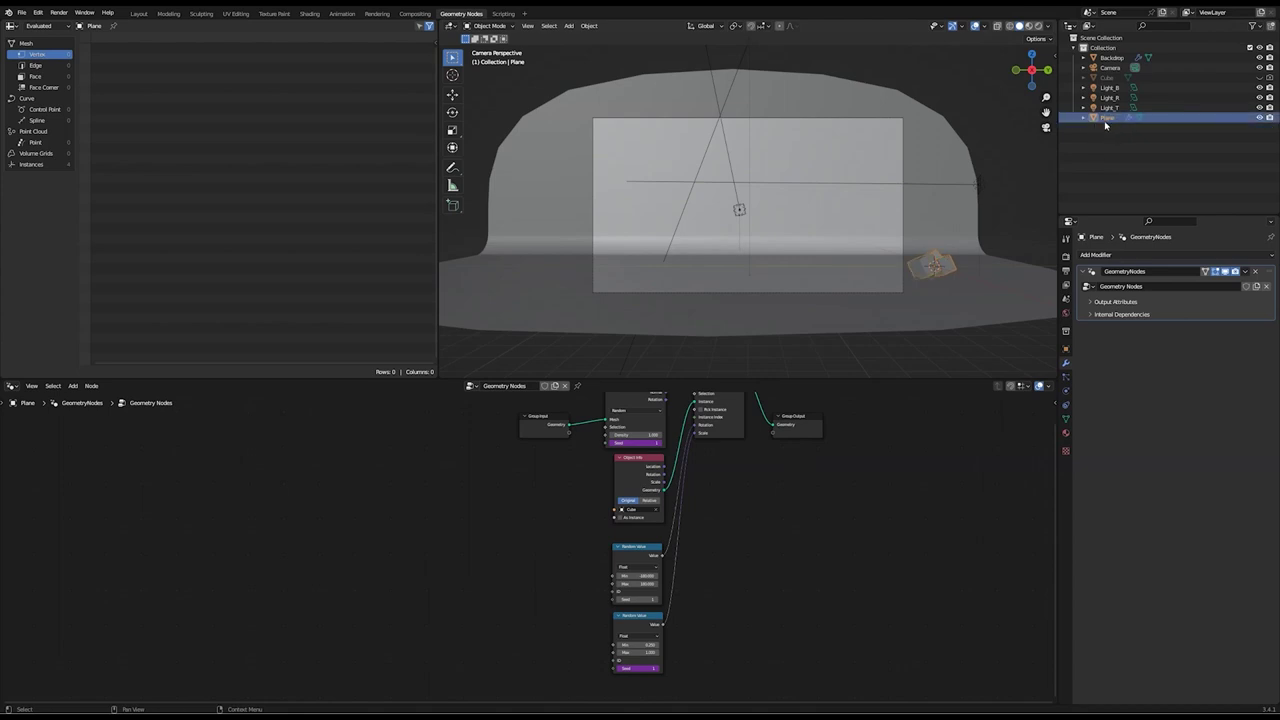
{"action": "scroll", "coordinate": [531, 483], "scroll_direction": "down", "scroll_amount": 3}
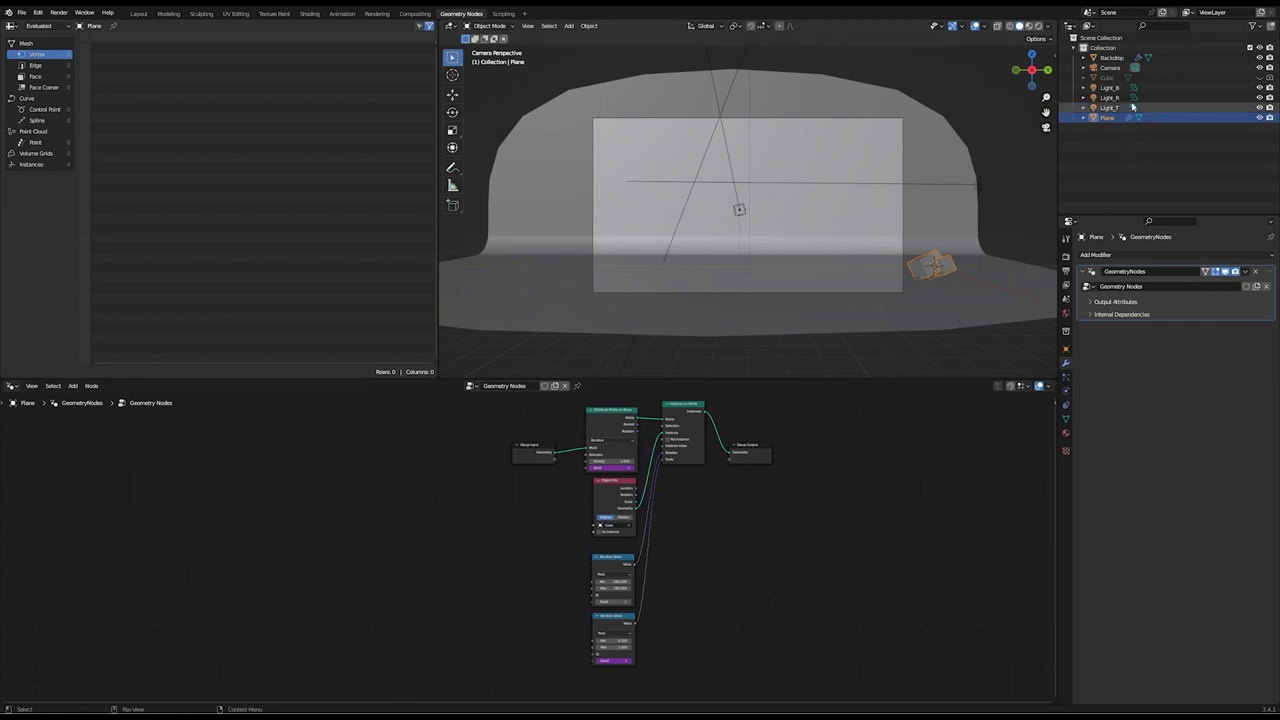
{"action": "left_click", "coordinate": [1107, 77]}
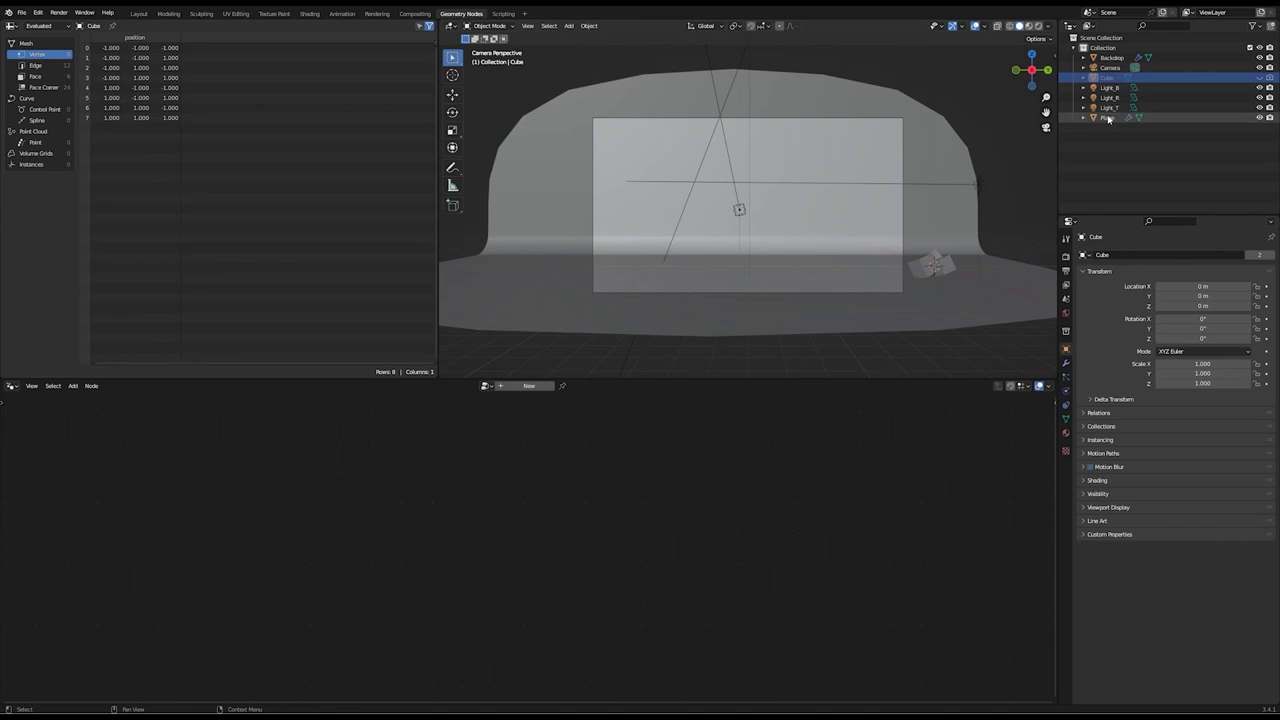
Add then remove a Subdivision Surface modifier on the Plane, and save as smoke.blend
{"action": "left_click", "coordinate": [1107, 118]}
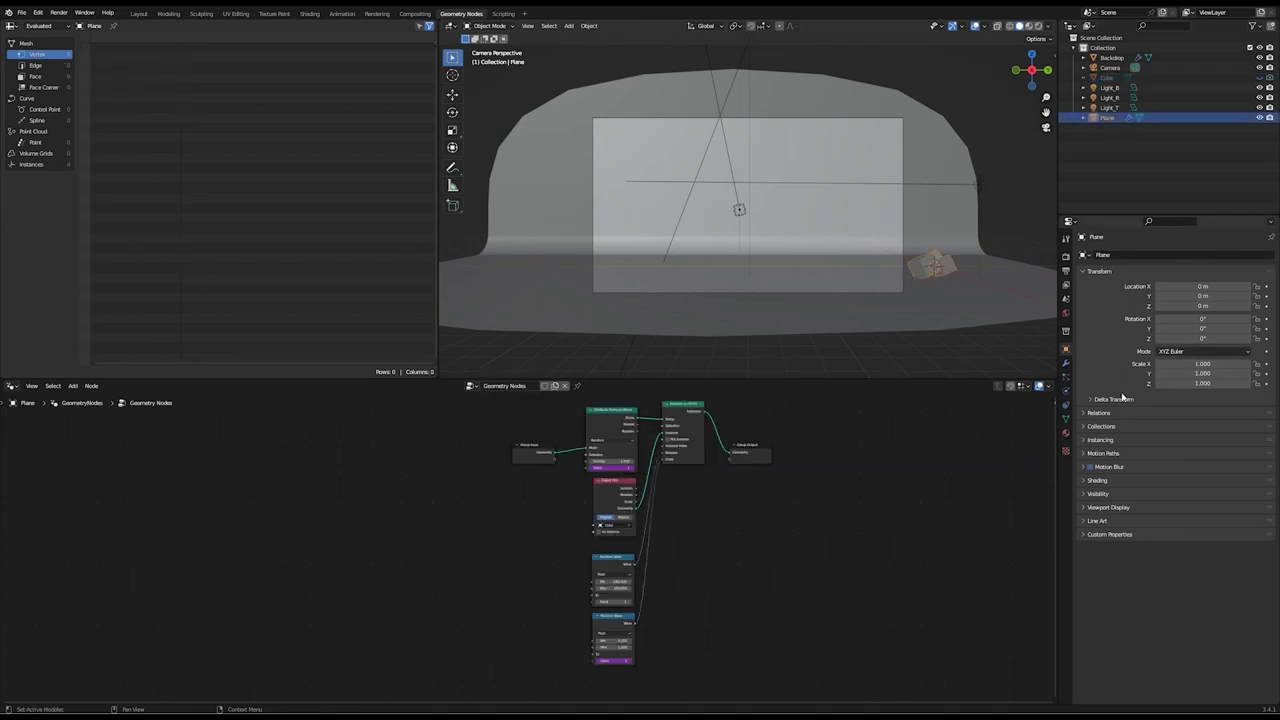
{"action": "left_click", "coordinate": [1066, 363]}
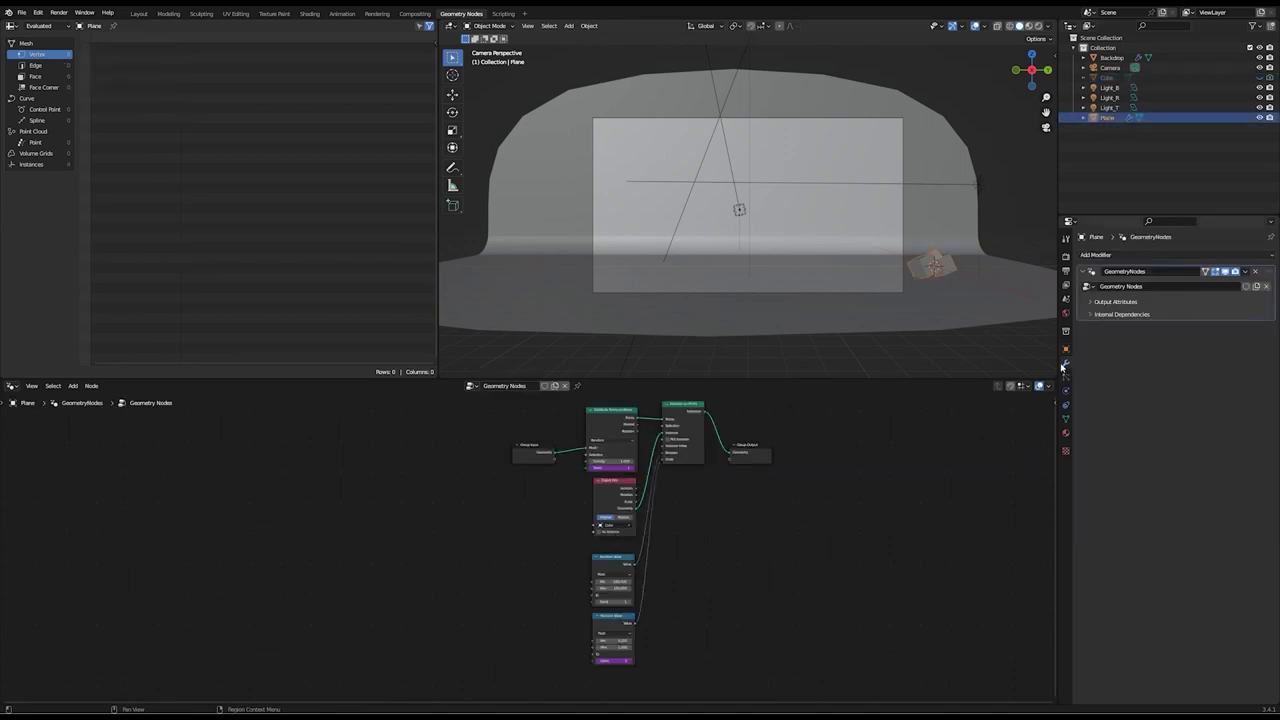
{"action": "left_click", "coordinate": [1128, 256]}
{"action": "left_click", "coordinate": [1092, 437]}
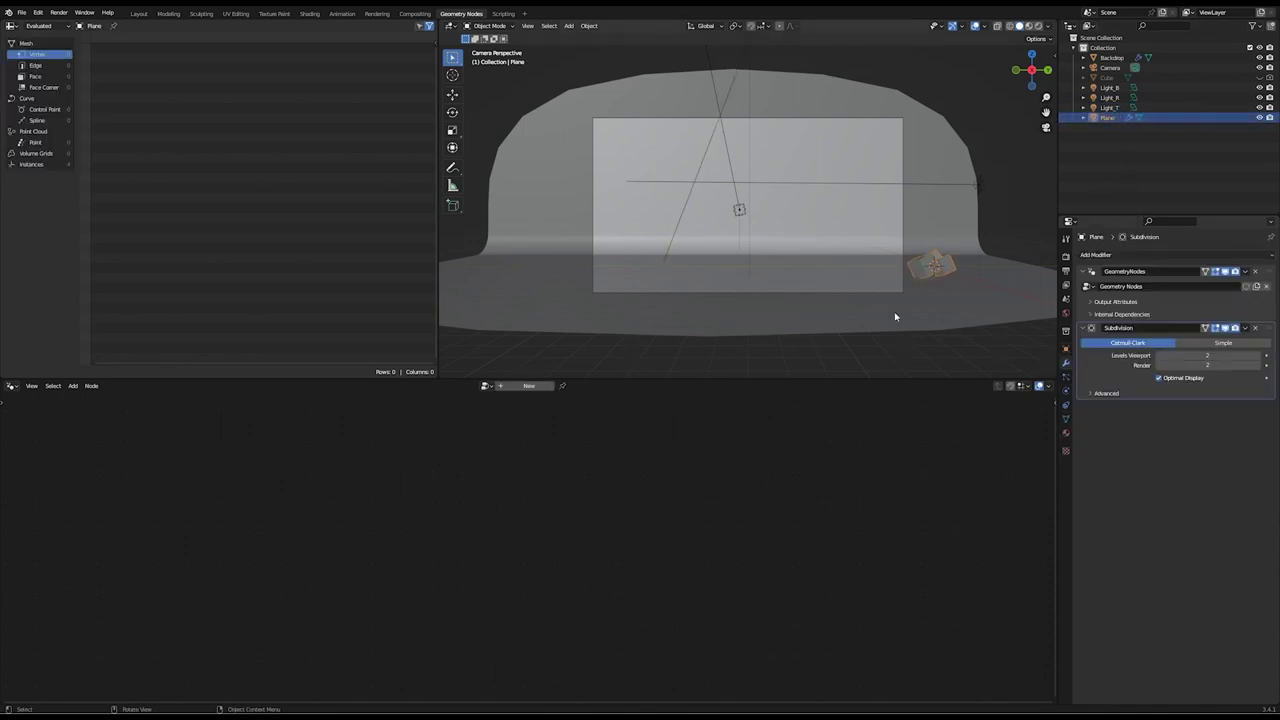
{"action": "left_click", "coordinate": [1256, 328]}
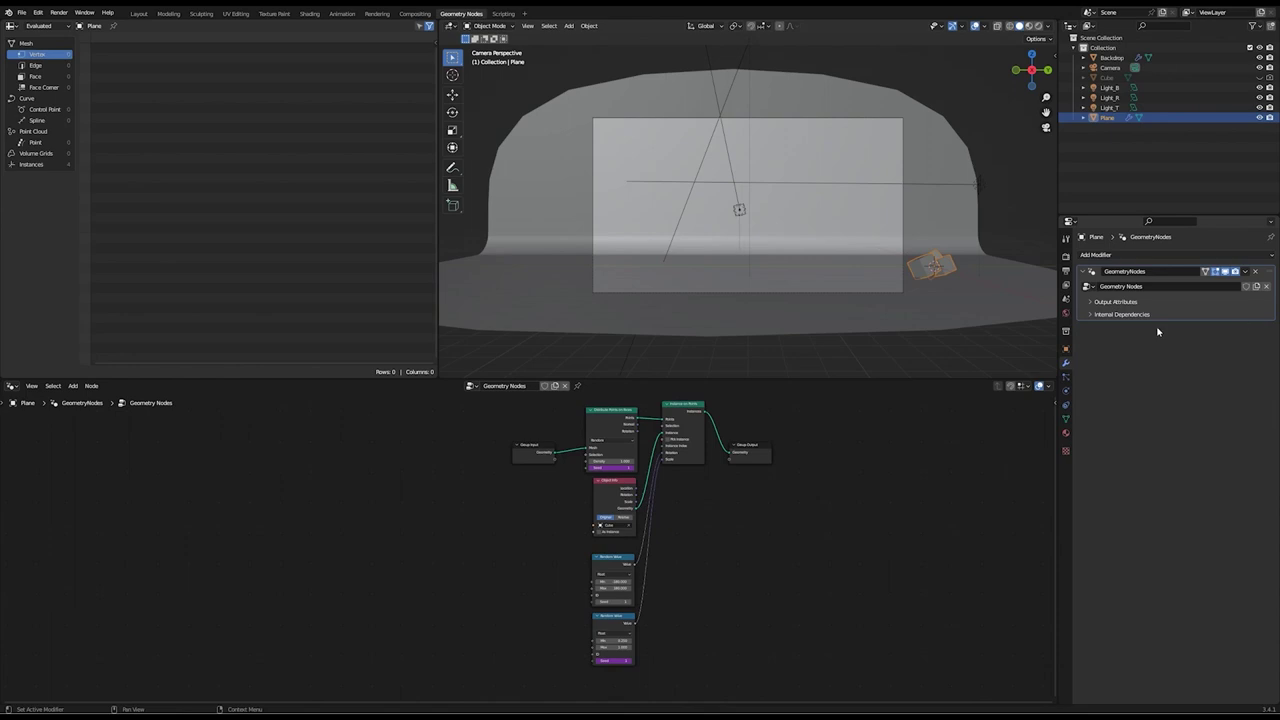
{"action": "key", "text": "ctrl+z"}
{"action": "key", "text": "ctrl+shift+z"}
{"action": "key", "text": "ctrl+s"}
Move the Group Output node up and to the right in the node editor
{"action": "scroll", "coordinate": [806, 466], "scroll_direction": "up", "scroll_amount": 3}
{"action": "middle_click_drag", "start_coordinate": [820, 472], "coordinate": [770, 522]}
{"action": "left_click_drag", "start_coordinate": [775, 486], "coordinate": [860, 440]}
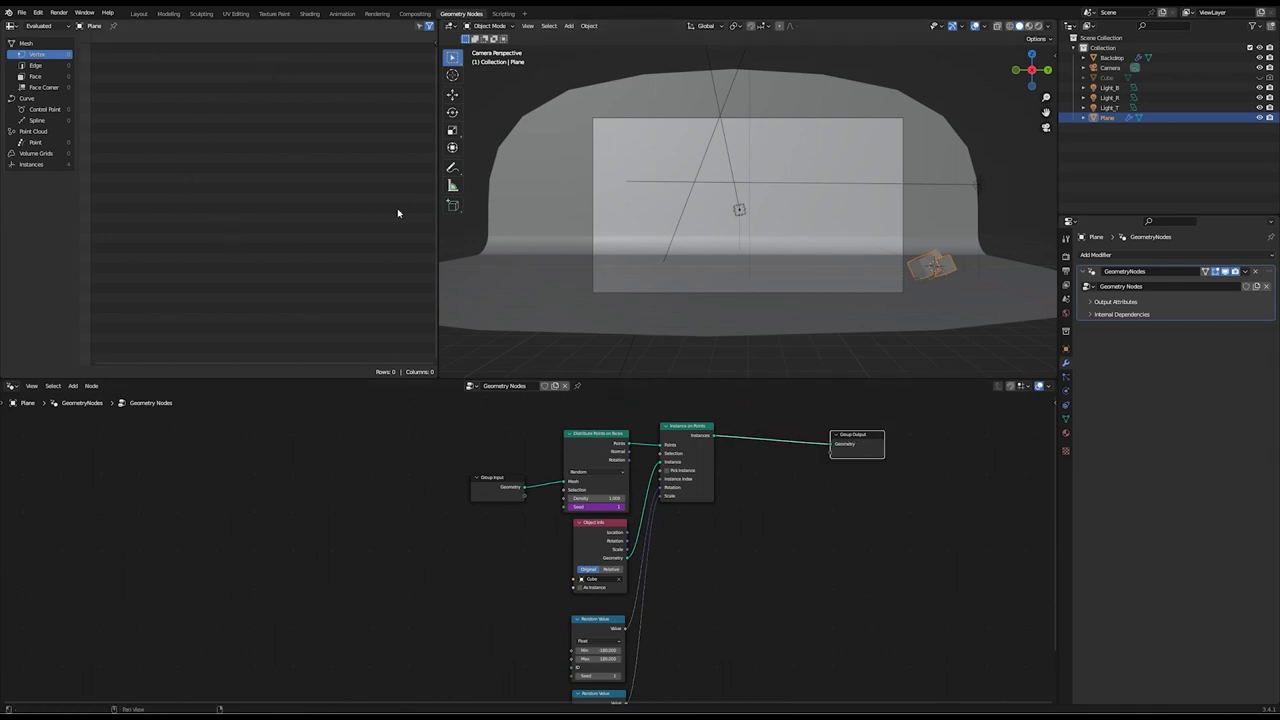
Insert a Realize Instances node between Instance on Points and Group Output
{"action": "left_click", "coordinate": [770, 485]}
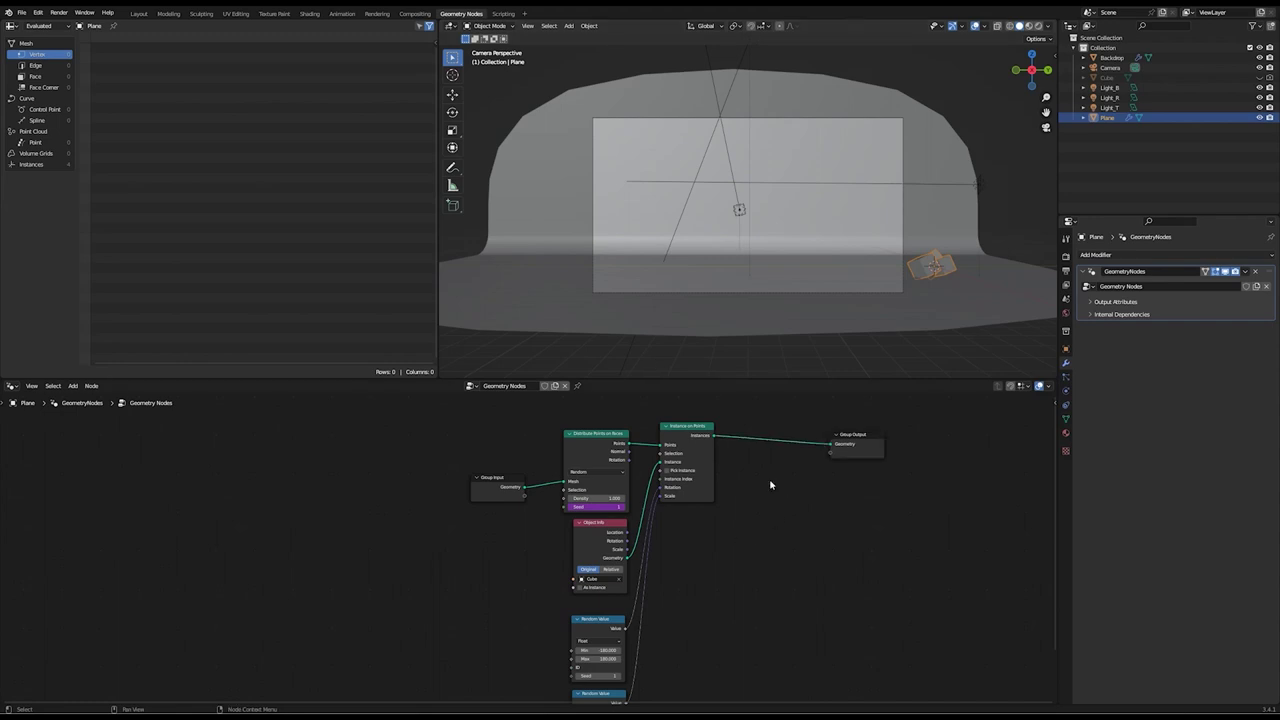
{"action": "key", "text": "a"}
{"action": "key", "text": "alt+a"}
{"action": "key", "text": "shift+a"}
{"action": "left_click", "coordinate": [746, 476]}
{"action": "type", "text": "rea"}
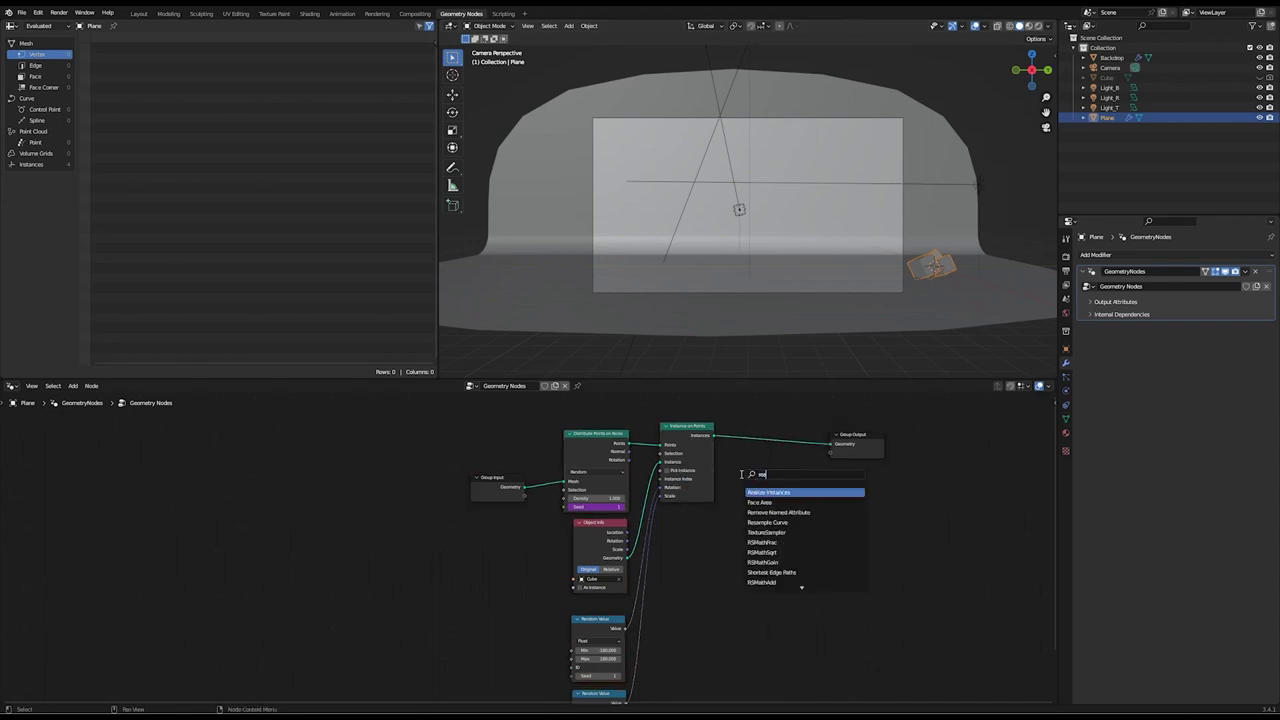
{"action": "key", "text": "Return"}
{"action": "left_click", "coordinate": [772, 446]}
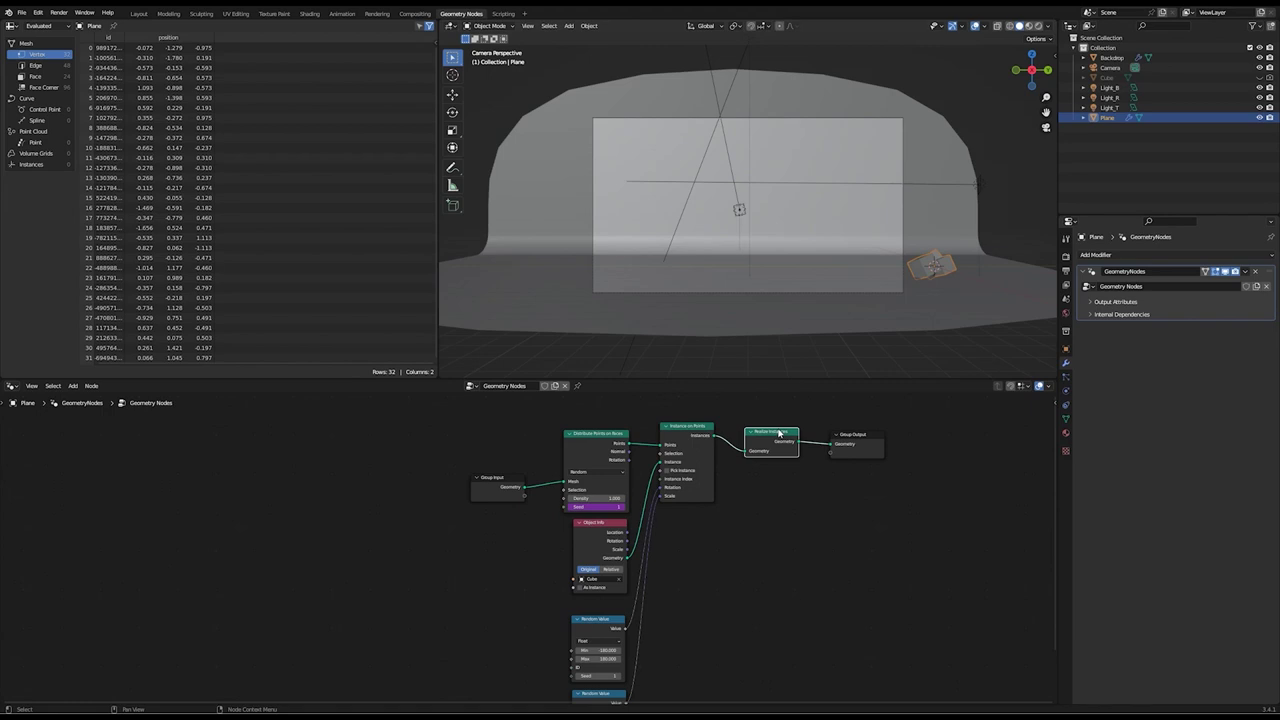
{"action": "mouse_move", "coordinate": [785, 442]}
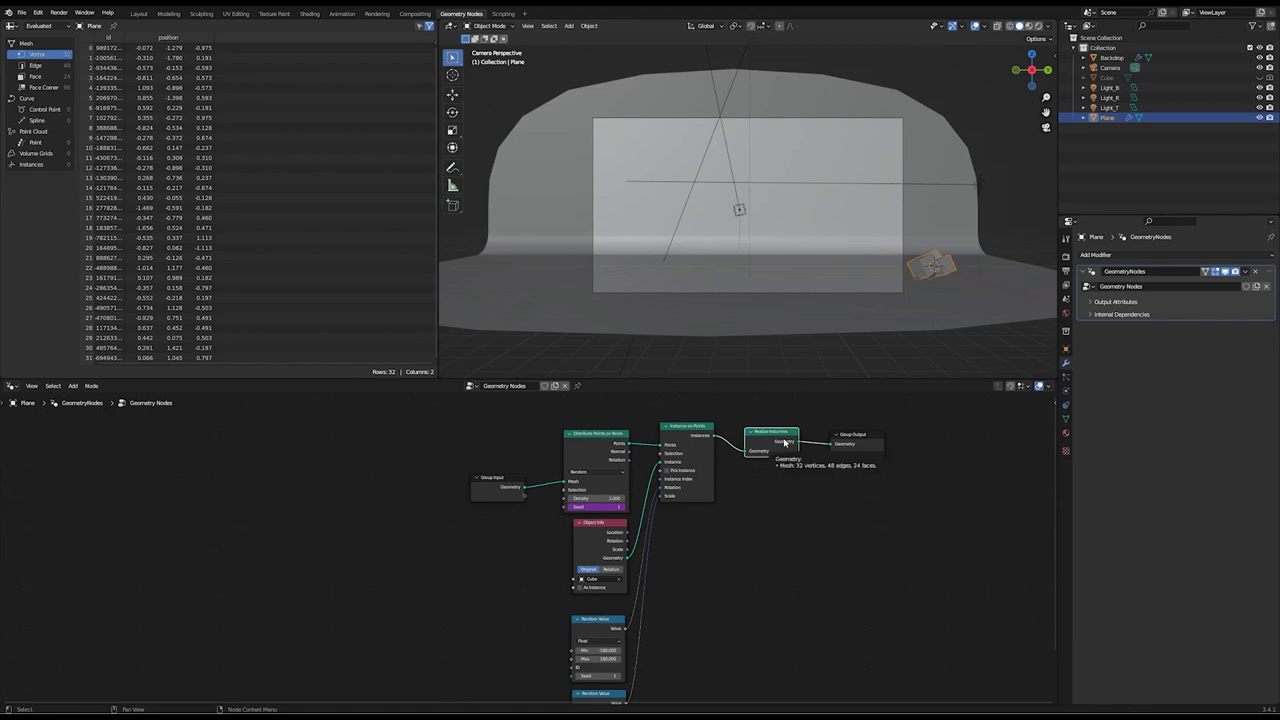
Add a Subdivision Surface modifier at viewport level 2, then reselect the Plane's node tree
{"action": "left_click", "coordinate": [1132, 257]}
{"action": "left_click", "coordinate": [1090, 437]}
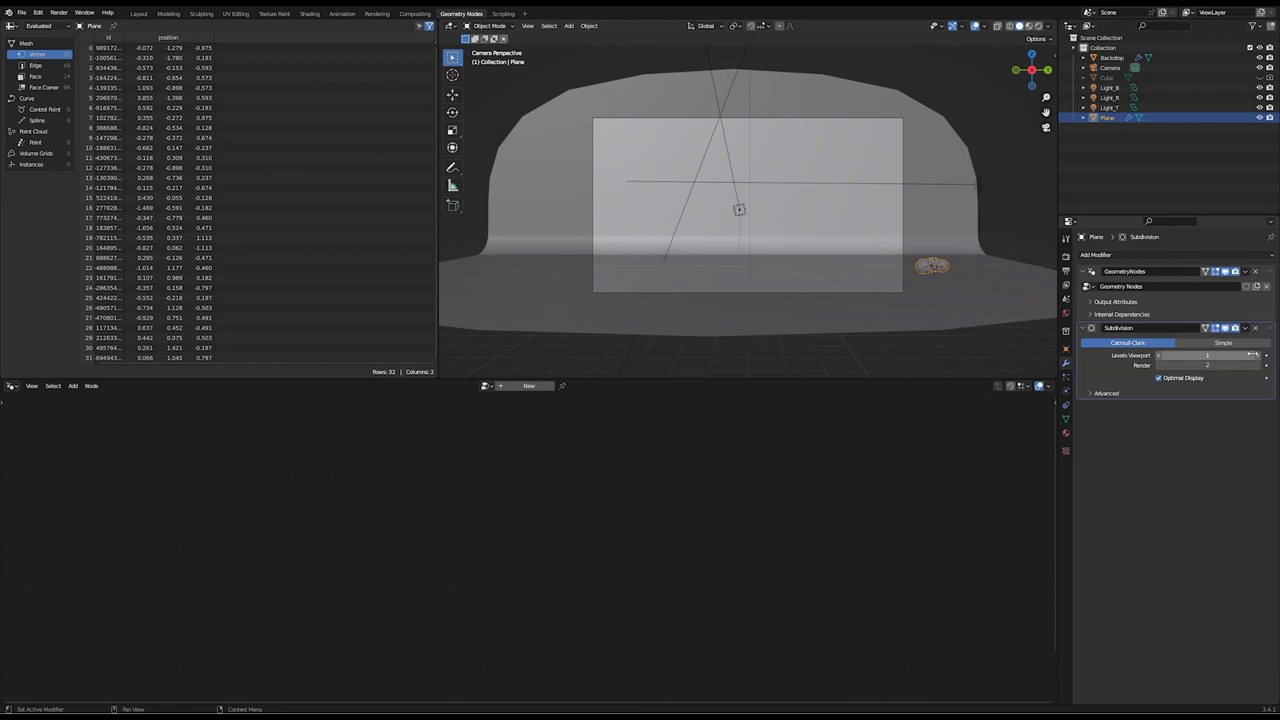
{"action": "left_click", "coordinate": [1253, 355]}
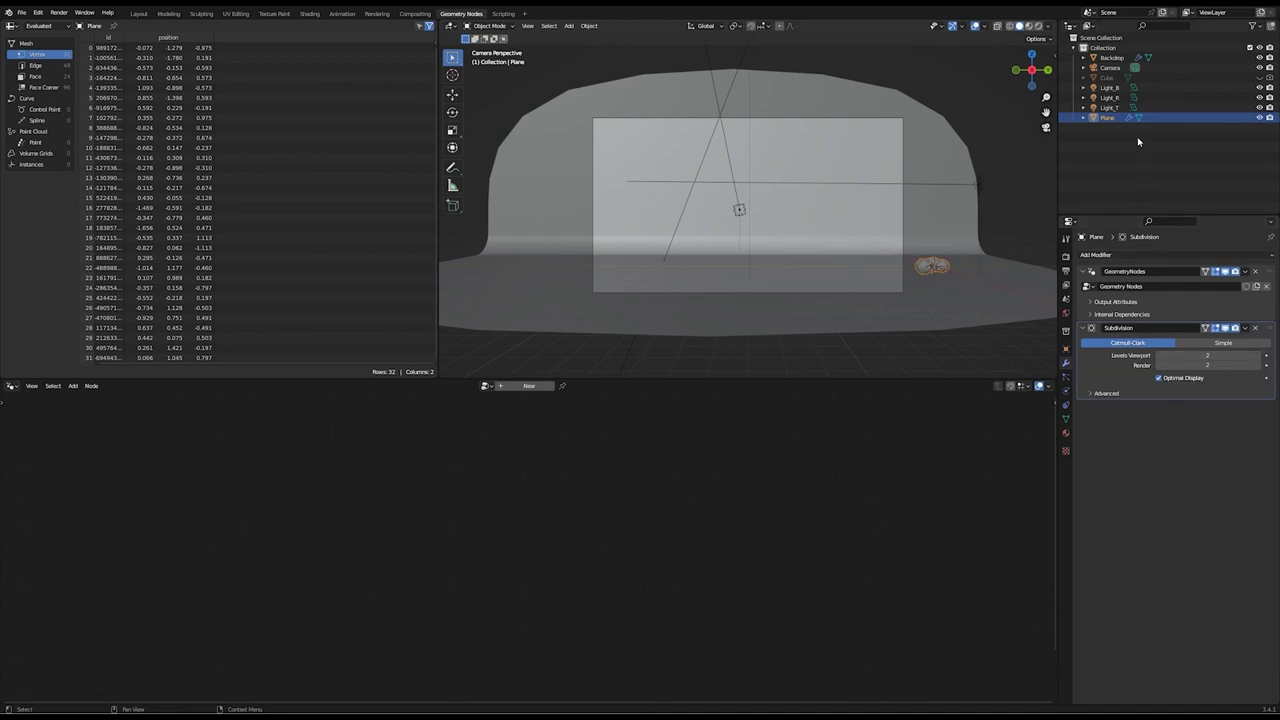
{"action": "left_click", "coordinate": [1124, 108]}
{"action": "left_click", "coordinate": [1110, 117]}
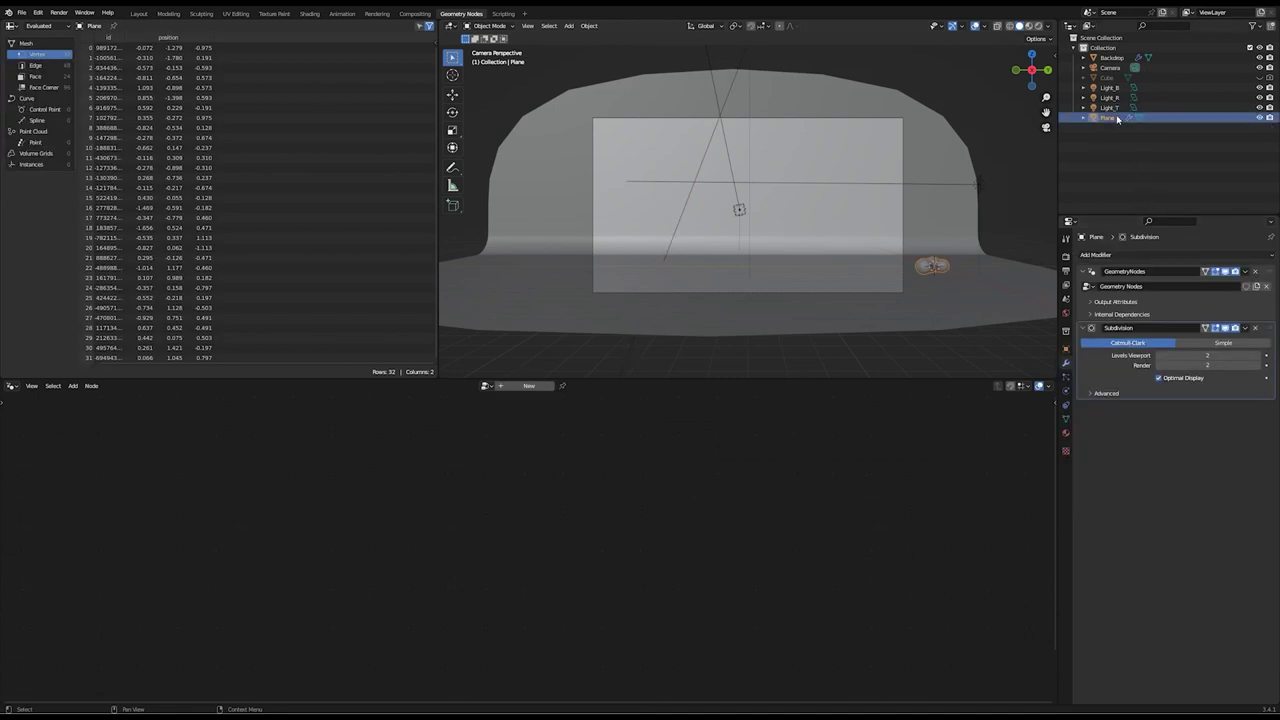
{"action": "left_click", "coordinate": [1168, 302]}
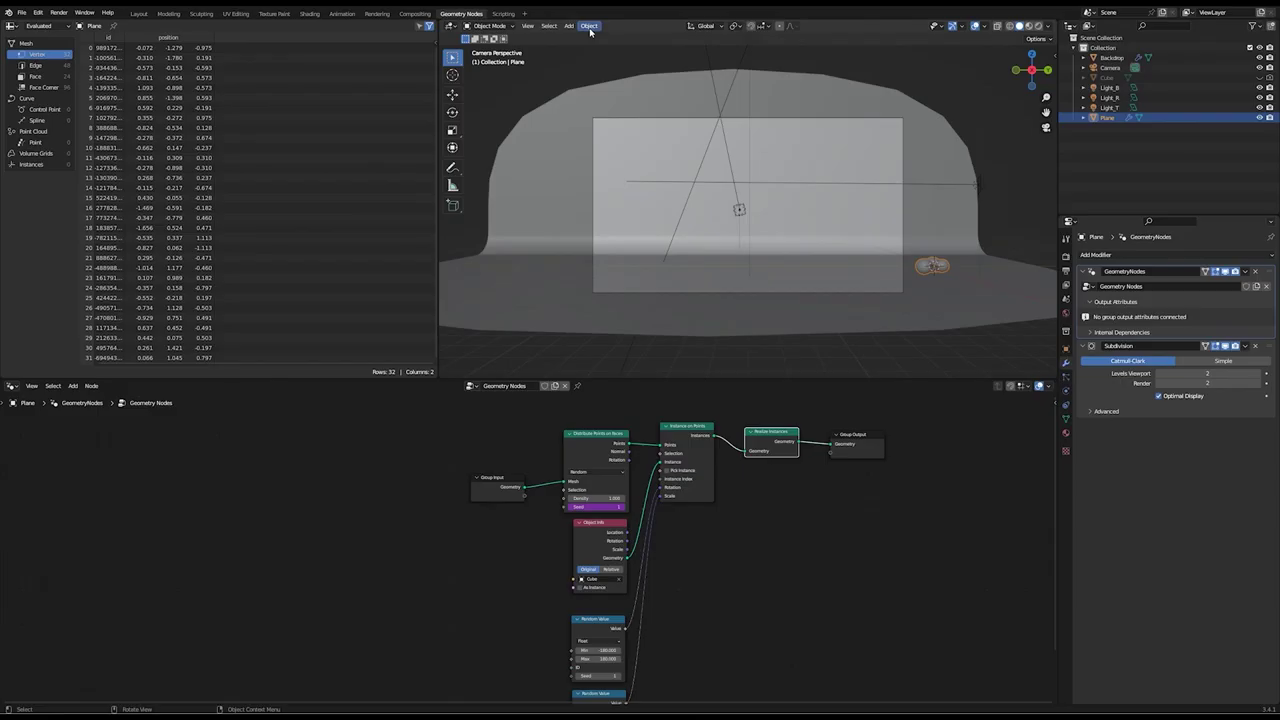
Save the file and add a Quick Smoke effect from Object > Quick Effects
{"action": "key", "text": "ctrl+s"}
{"action": "left_click", "coordinate": [589, 25]}
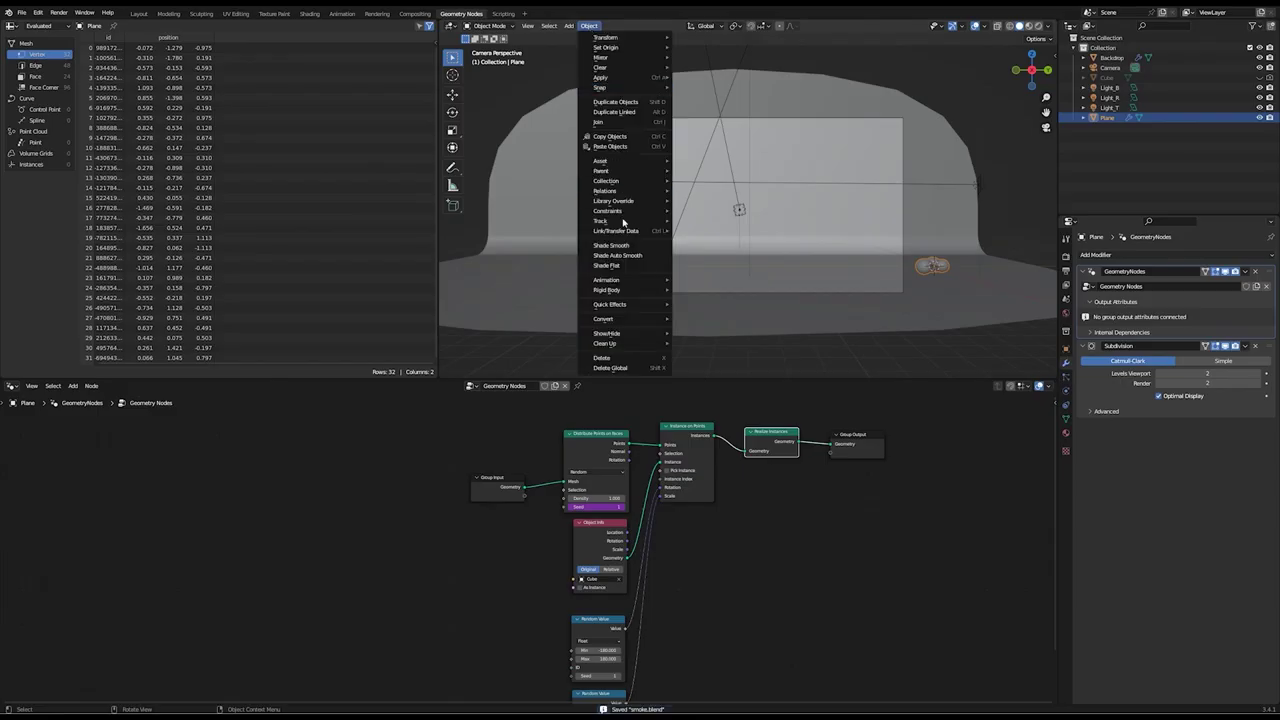
{"action": "mouse_move", "coordinate": [636, 305]}
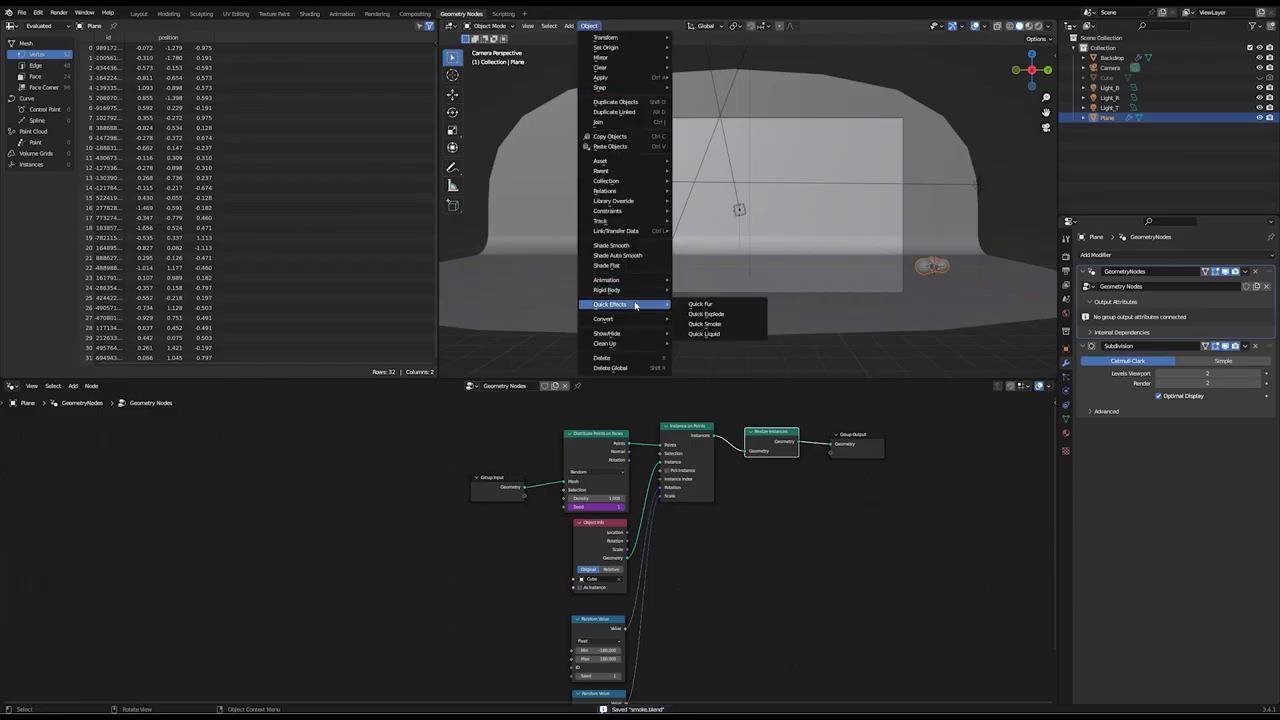
{"action": "left_click", "coordinate": [714, 325]}
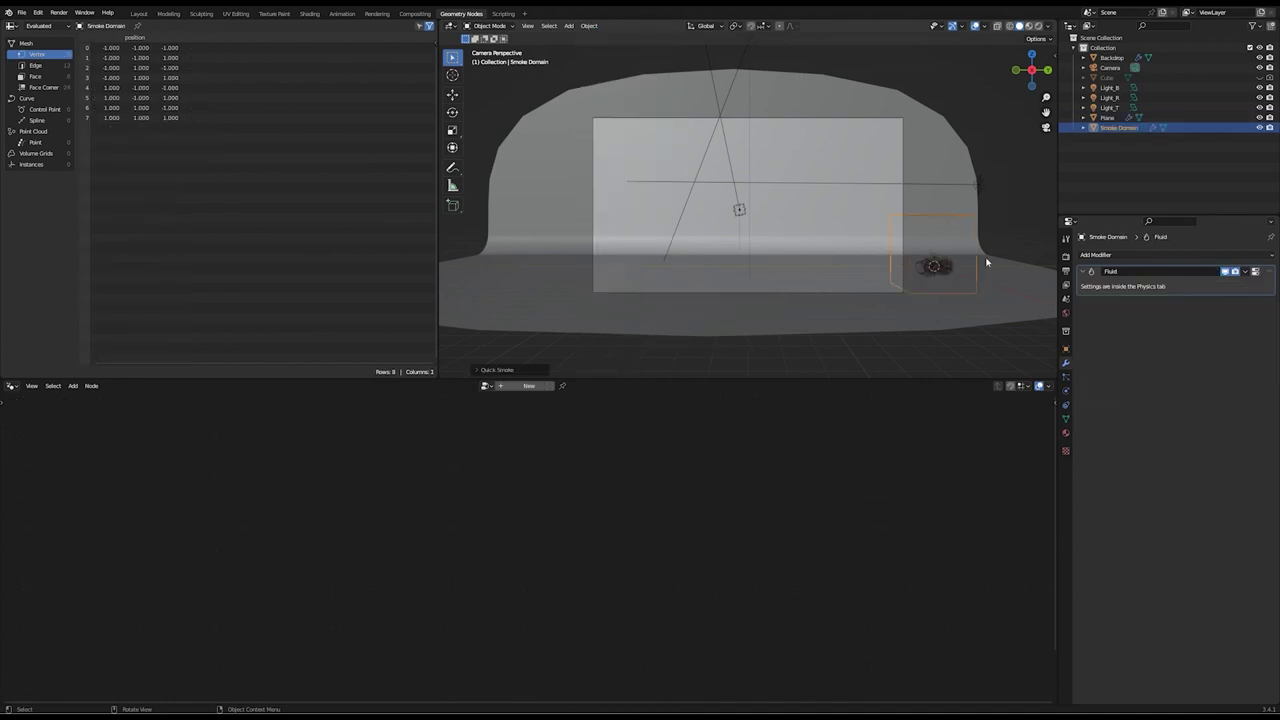
Scale up the Smoke Domain's mesh in Edit Mode so the box encloses the emitter
{"action": "left_click", "coordinate": [1108, 118]}
{"action": "left_click", "coordinate": [1113, 127]}
{"action": "key", "text": "Tab"}
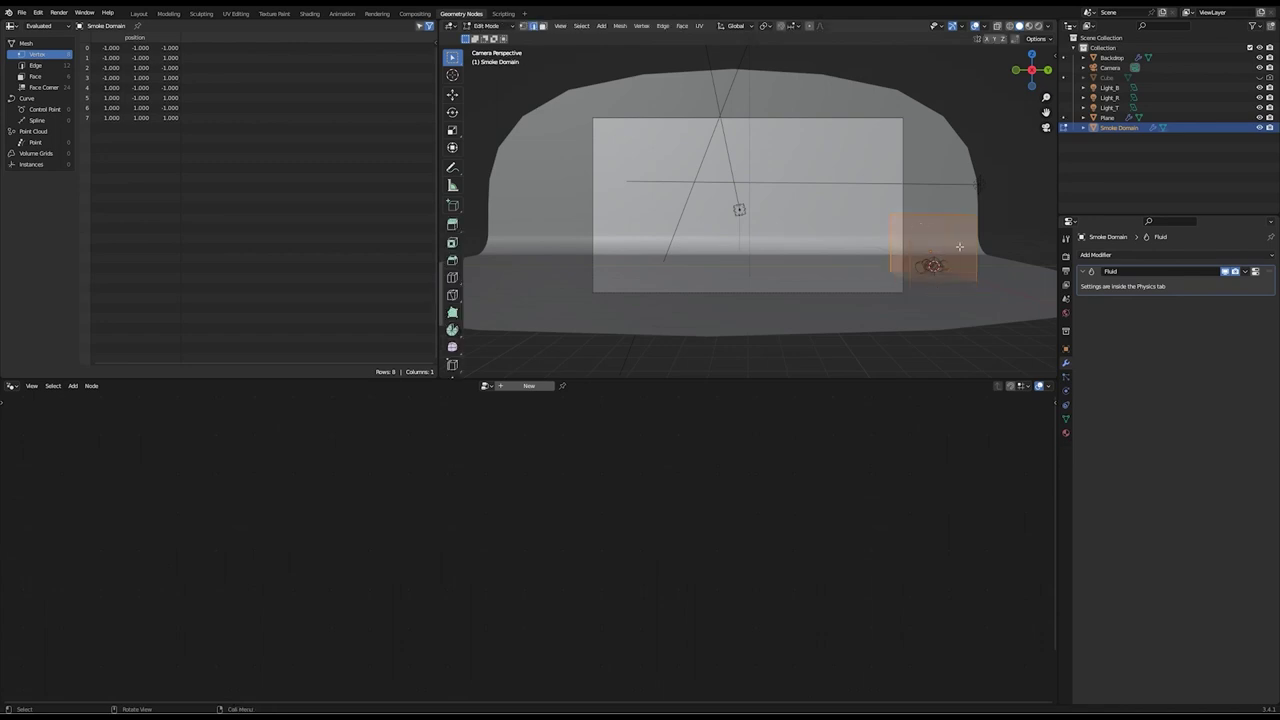
{"action": "key", "text": "s"}
{"action": "left_click", "coordinate": [994, 274]}
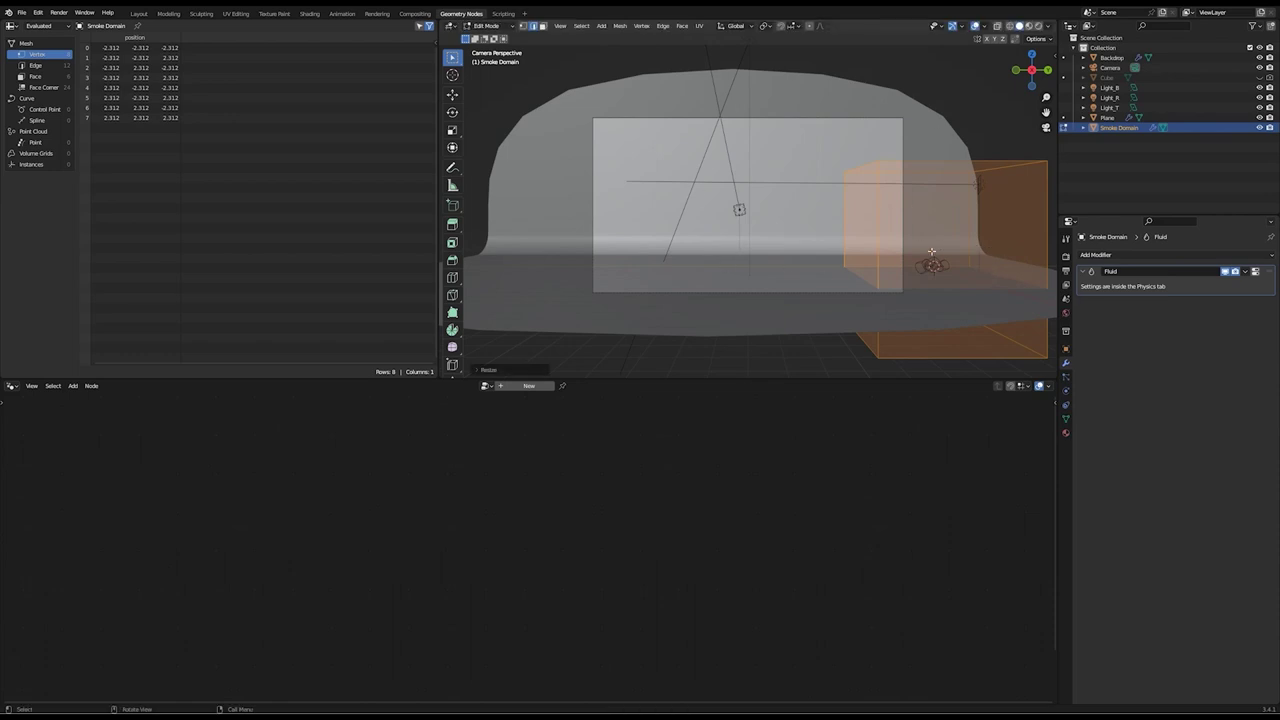
{"action": "key", "text": "Tab"}
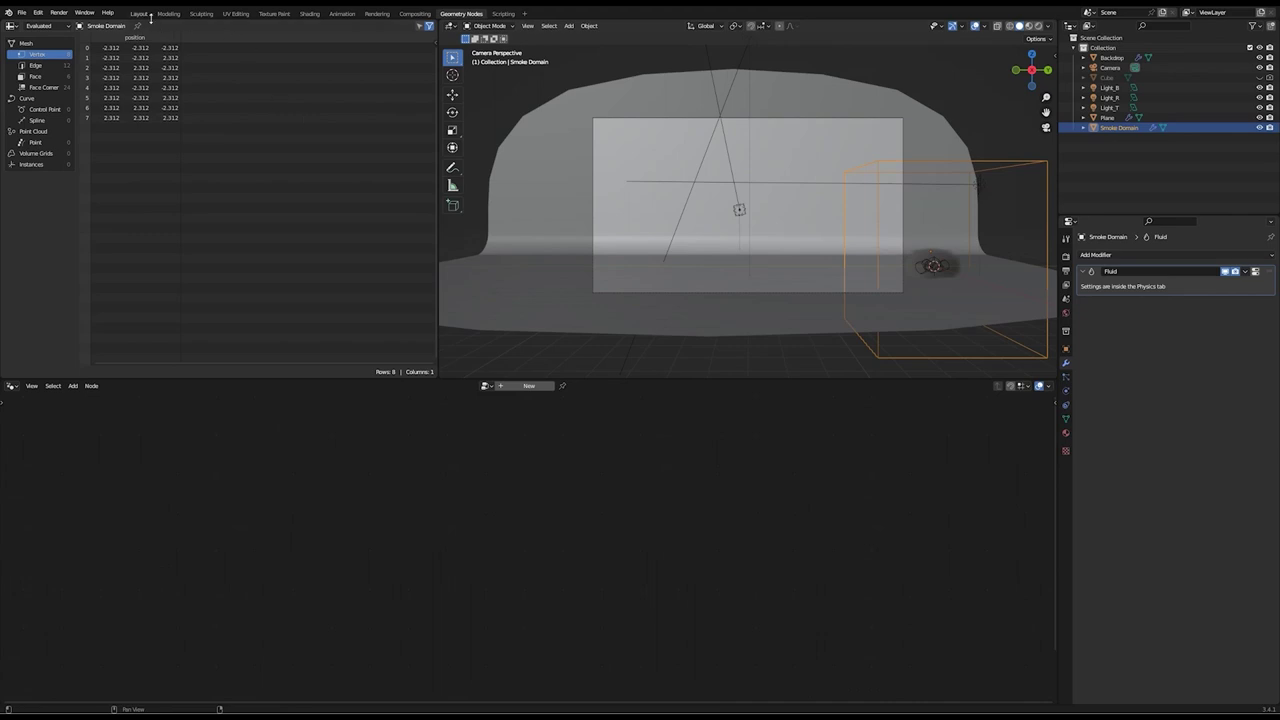
In the Layout workspace, raise the smoke domain along the Z axis
{"action": "left_click", "coordinate": [140, 13]}
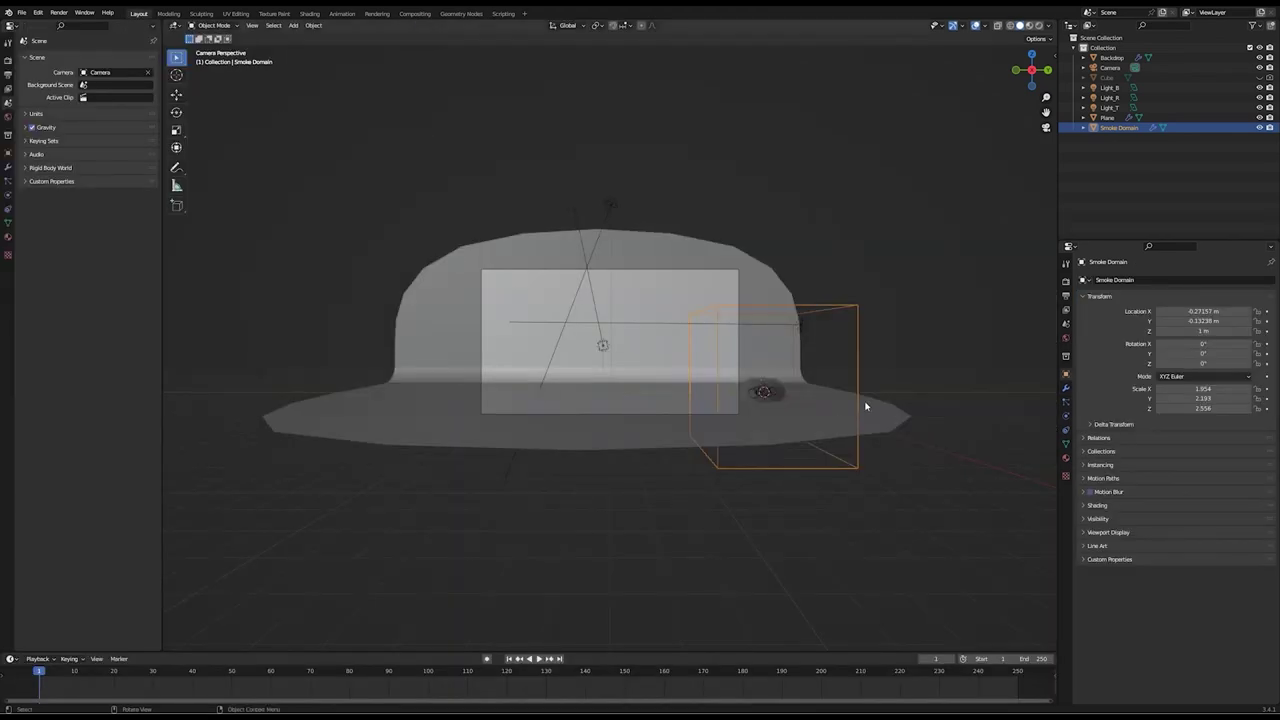
{"action": "scroll", "coordinate": [714, 390], "scroll_direction": "up", "scroll_amount": 3}
{"action": "scroll", "coordinate": [714, 390], "scroll_direction": "up", "scroll_amount": 1}
{"action": "scroll", "coordinate": [714, 390], "scroll_direction": "down", "scroll_amount": 1}
{"action": "key", "text": "g"}
{"action": "key", "text": "z"}
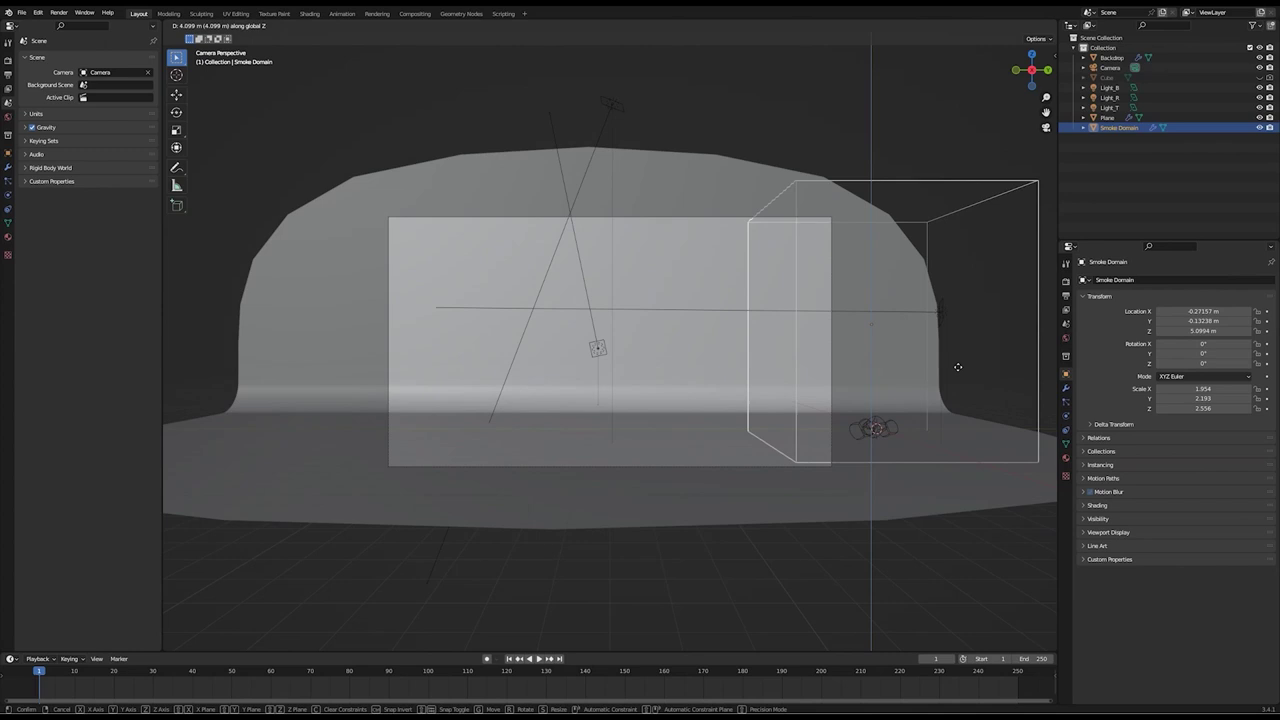
{"action": "left_click", "coordinate": [960, 370]}
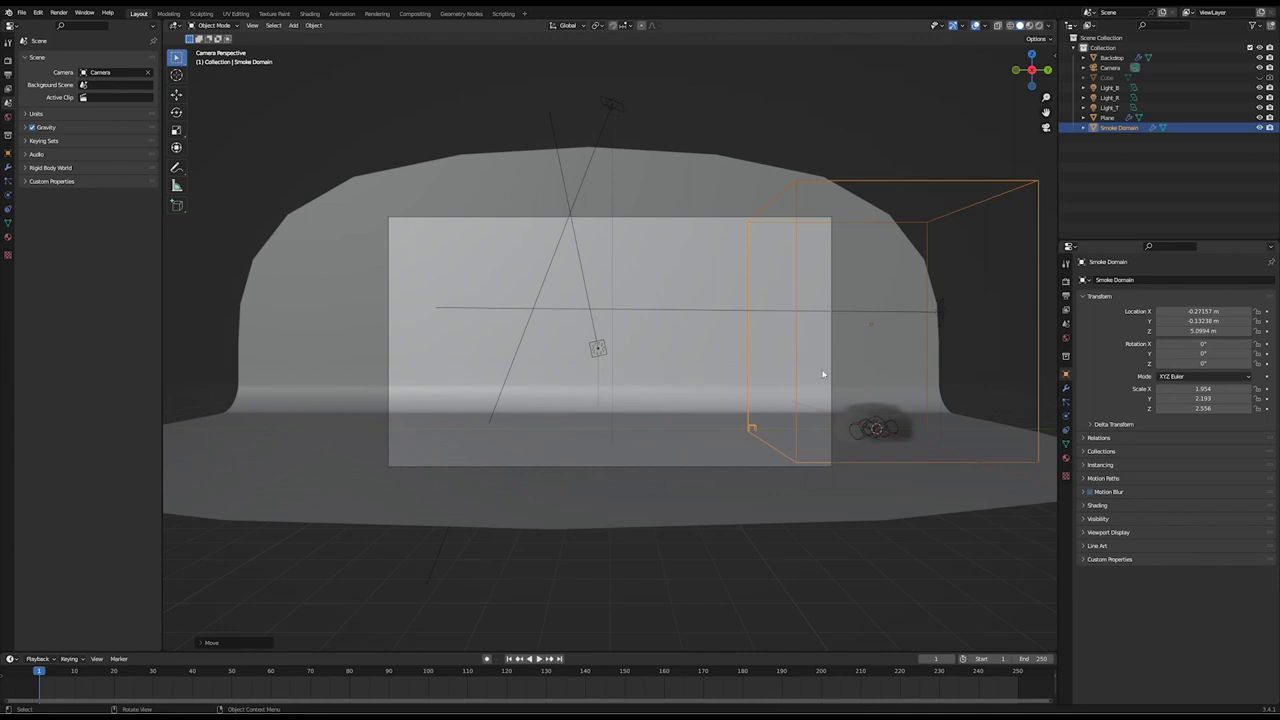
In face select mode, extend the domain's side face to the left along Y
{"action": "key", "text": "Tab"}
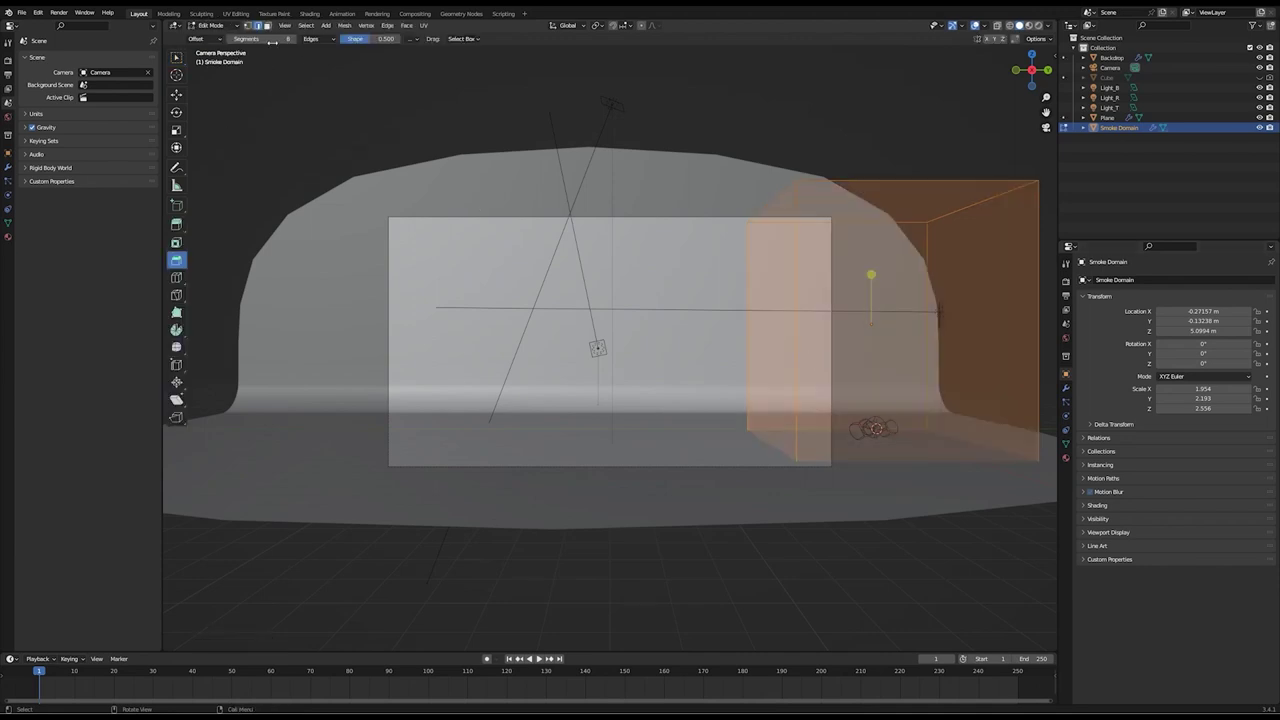
{"action": "left_click", "coordinate": [267, 26]}
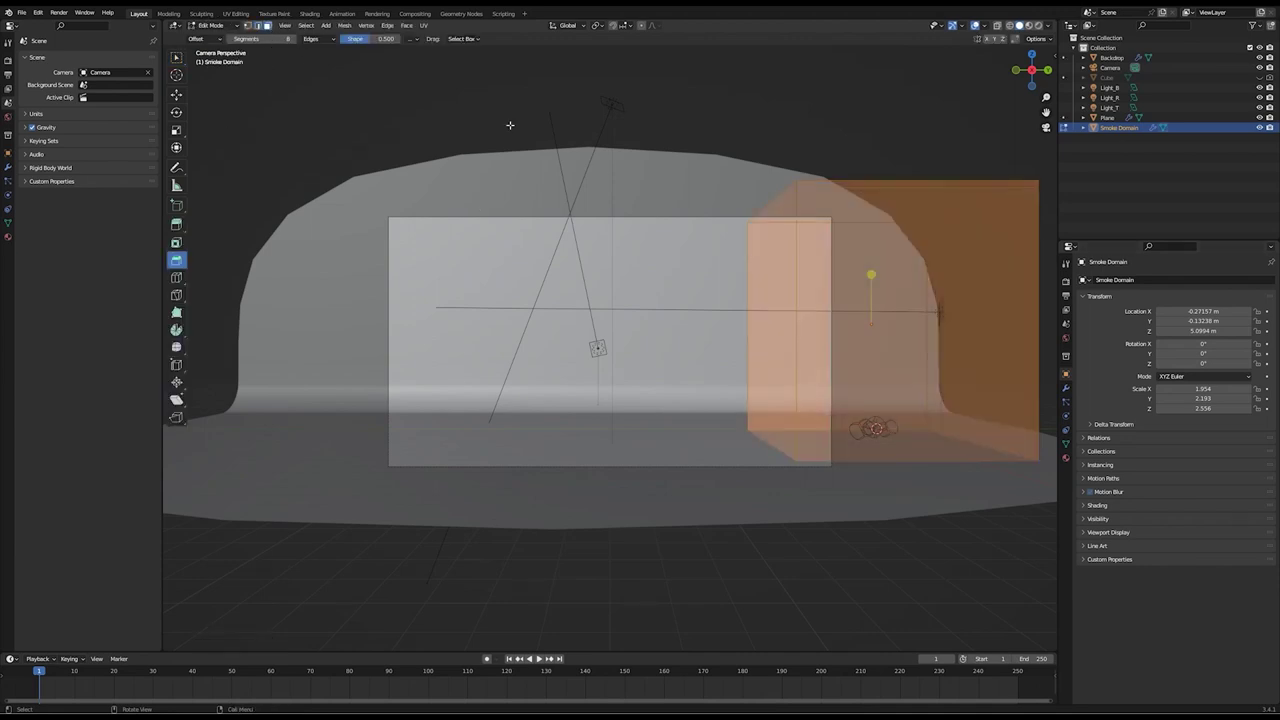
{"action": "left_click", "coordinate": [772, 306]}
{"action": "key", "text": "g"}
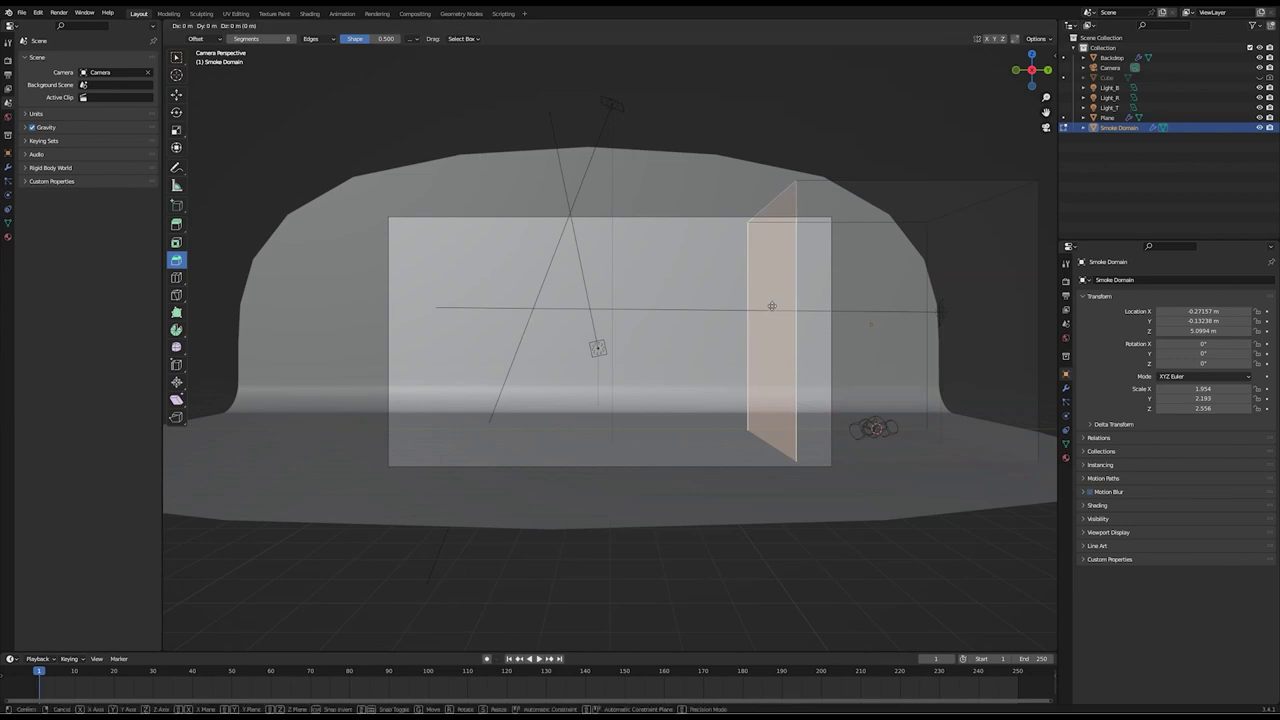
{"action": "key", "text": "y"}
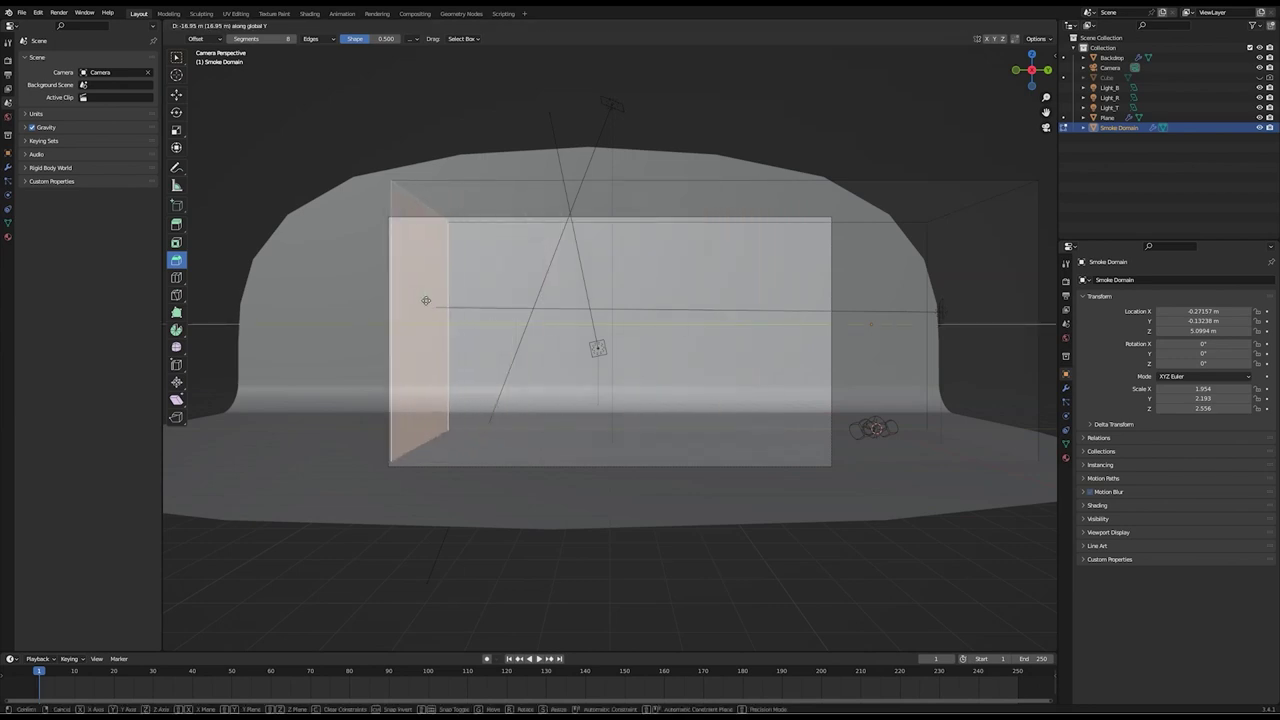
{"action": "left_click", "coordinate": [359, 300]}
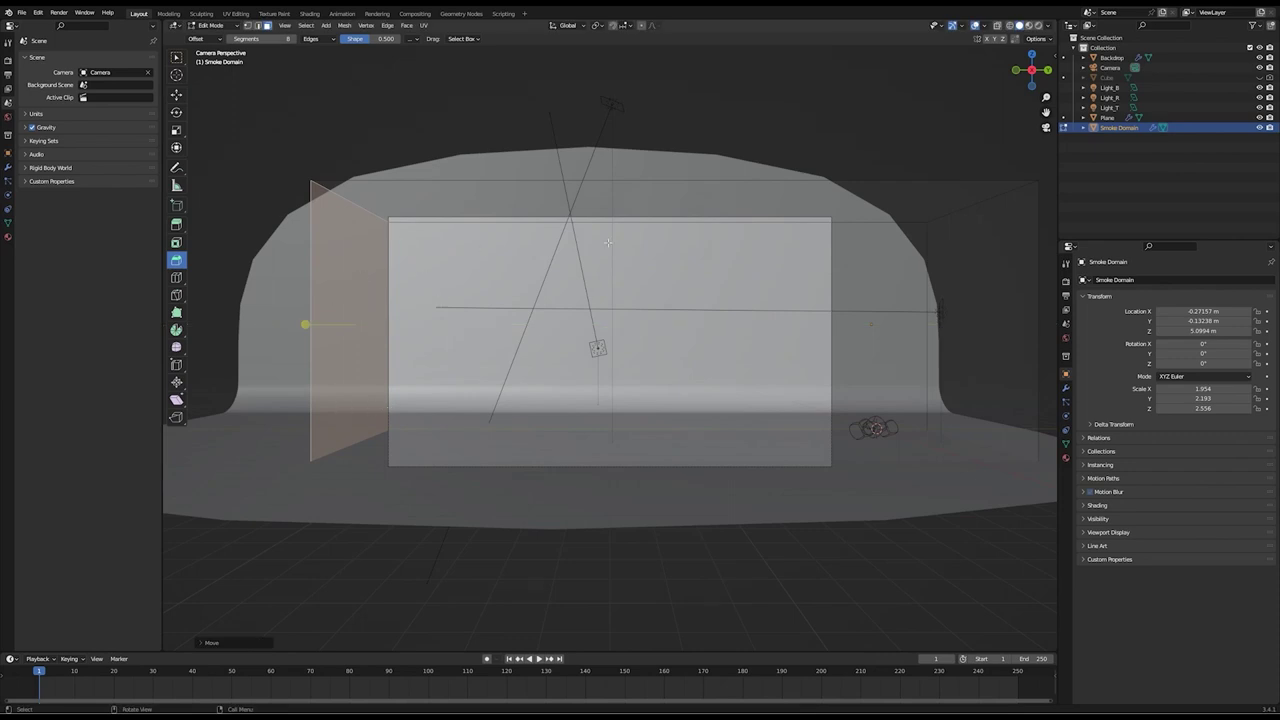
Raise the domain's top face along Z
{"action": "left_click", "coordinate": [688, 189]}
{"action": "key", "text": "KP_Decimal"}
{"action": "mouse_move", "coordinate": [685, 201]}
{"action": "middle_mouse_down"}
{"action": "mouse_move", "coordinate": [714, 209]}
{"action": "mouse_move", "coordinate": [702, 208]}
{"action": "middle_mouse_up"}
{"action": "key", "text": "KP_0"}
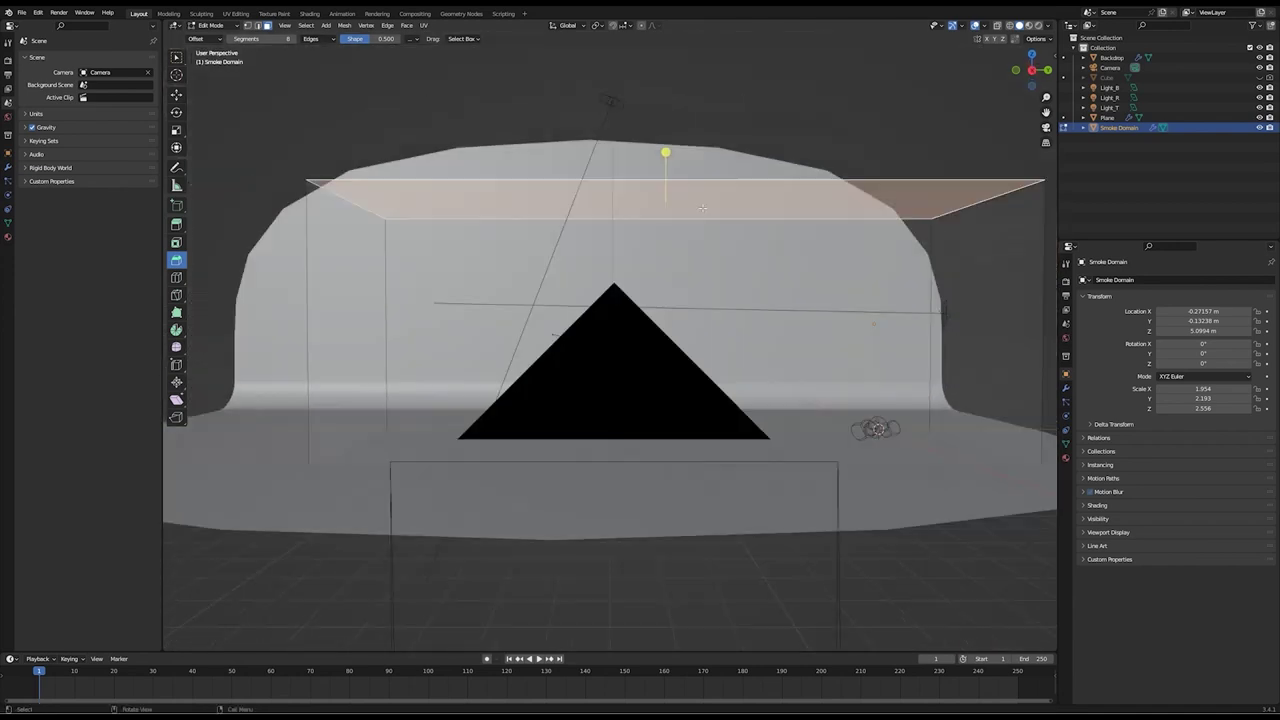
{"action": "key", "text": "g"}
{"action": "key", "text": "z"}
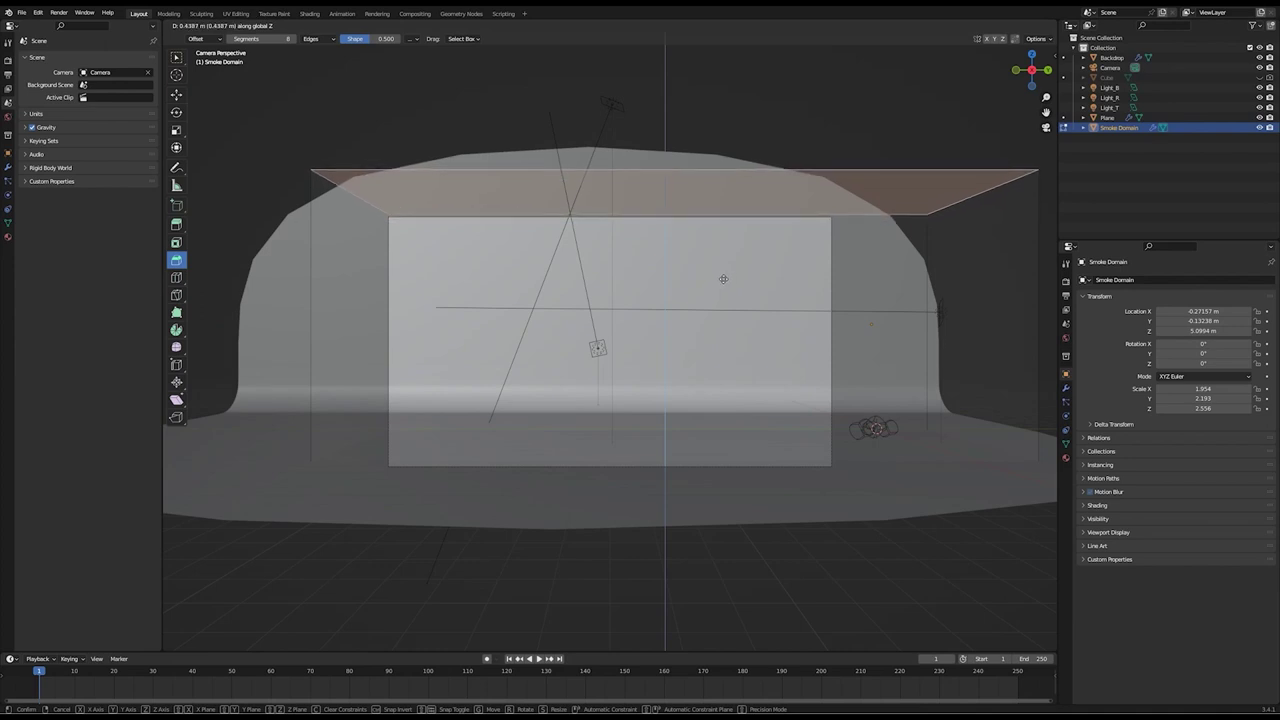
{"action": "left_click", "coordinate": [719, 282]}
Pull the domain's right side face inward along Y
{"action": "middle_click_drag", "start_coordinate": [890, 316], "coordinate": [929, 315]}
{"action": "key", "text": "KP_0"}
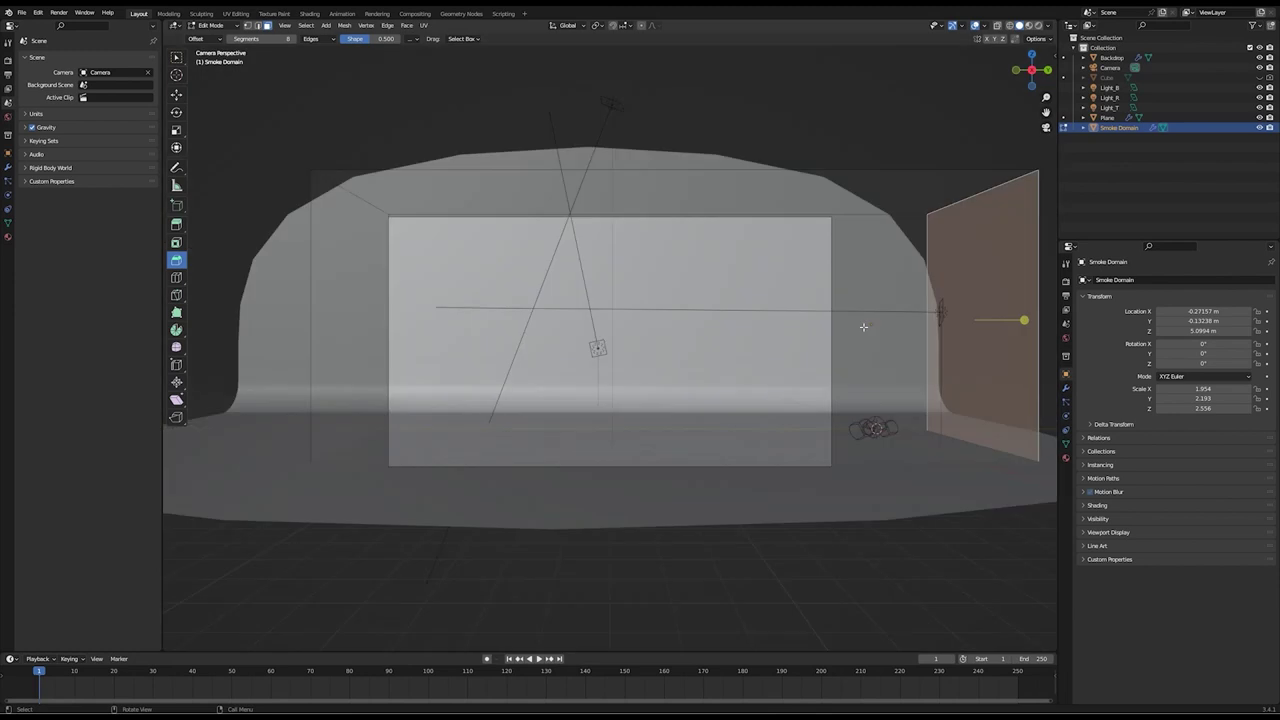
{"action": "key", "text": "g"}
{"action": "key", "text": "y"}
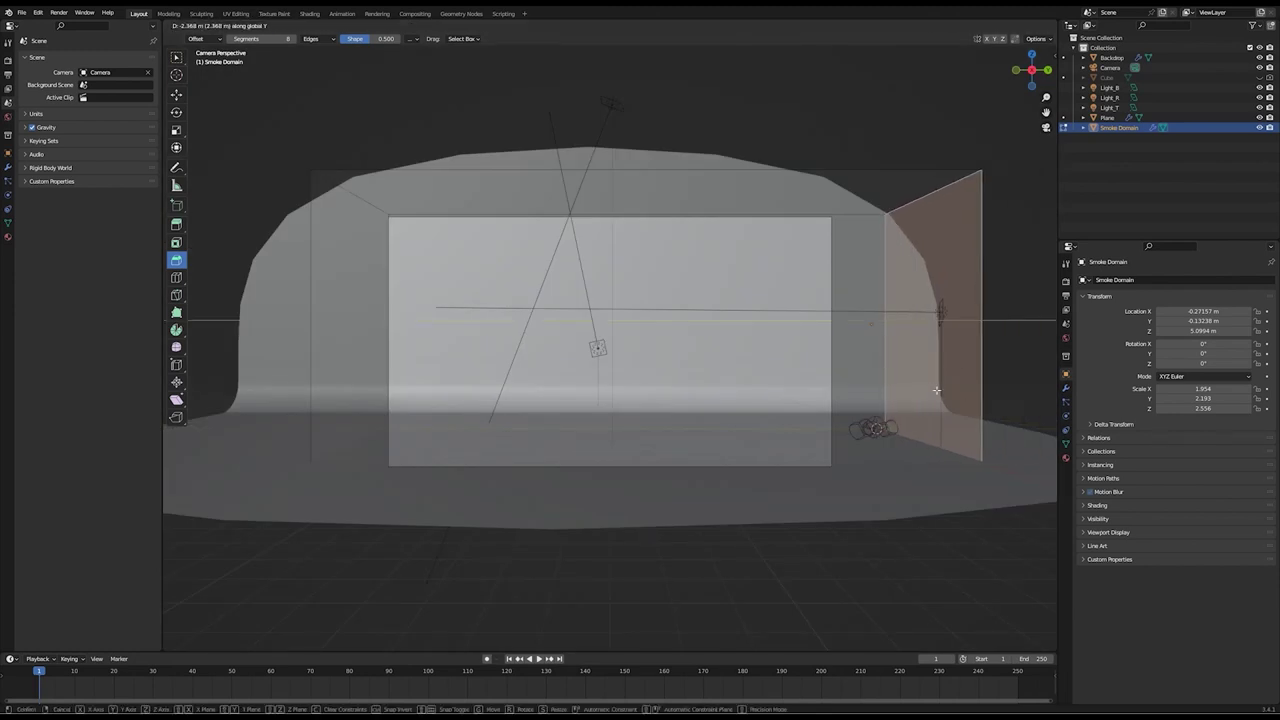
{"action": "left_click", "coordinate": [937, 390]}
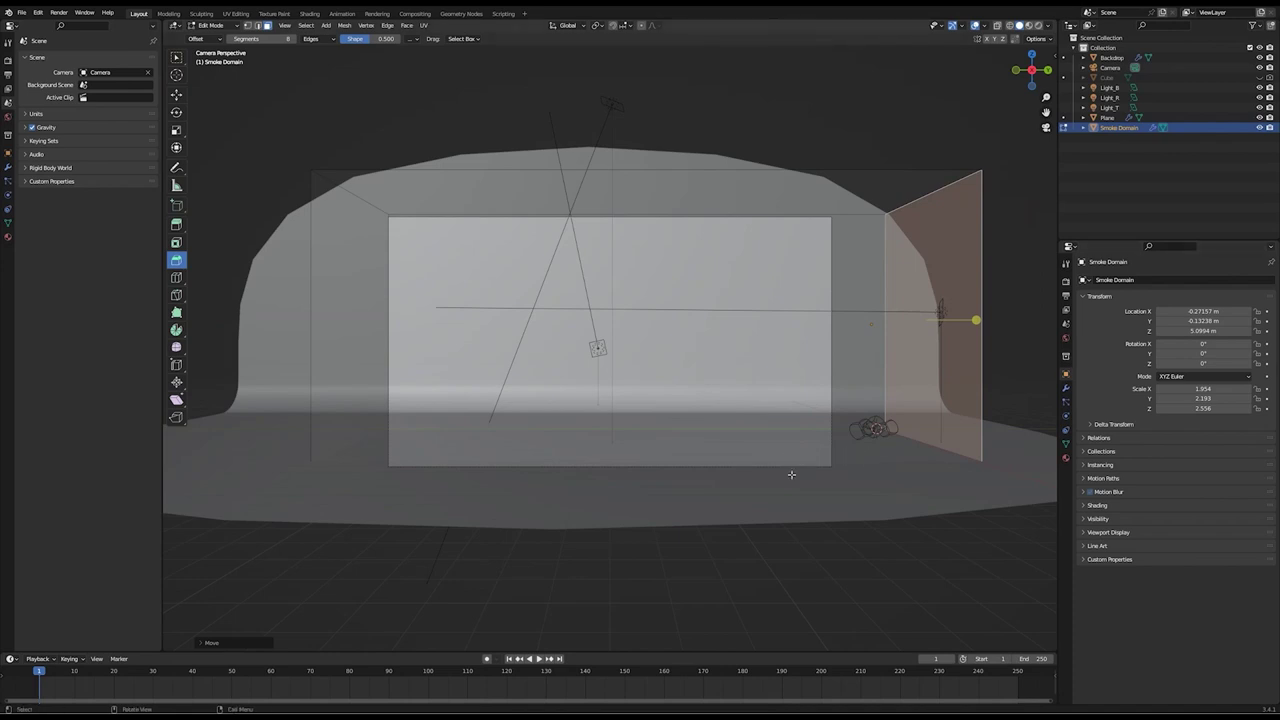
Inspect the reshaped domain from the front and return to Object Mode
{"action": "key", "text": "KP_1"}
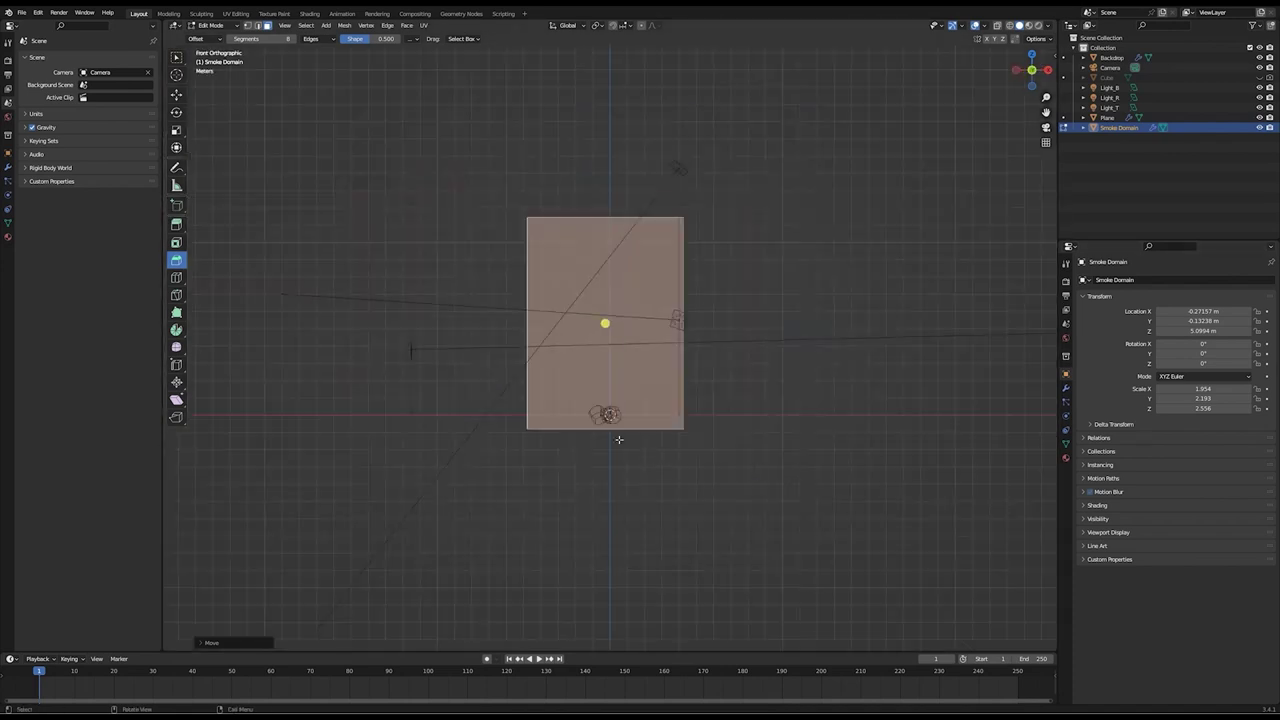
{"action": "scroll", "coordinate": [619, 440], "scroll_direction": "up", "scroll_amount": 2}
{"action": "middle_click_drag", "start_coordinate": [617, 440], "coordinate": [566, 437]}
{"action": "middle_click_drag", "start_coordinate": [549, 436], "coordinate": [581, 445]}
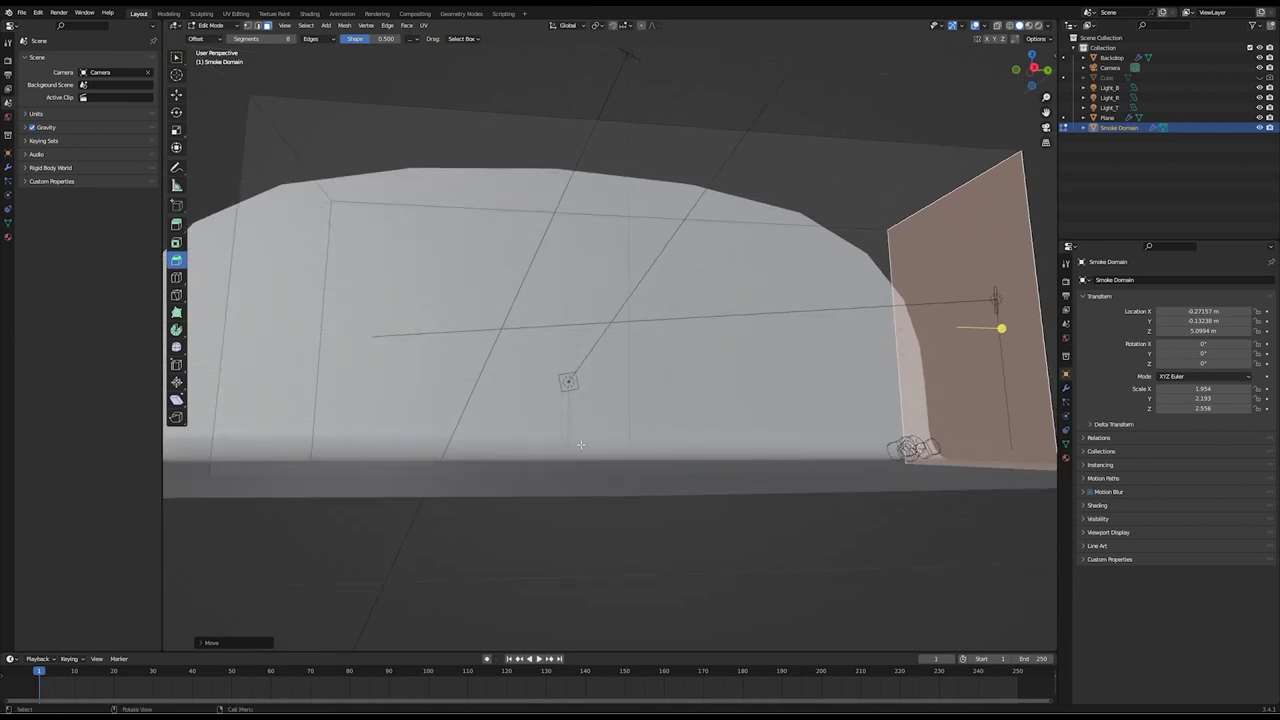
{"action": "key", "text": "Tab"}
{"action": "scroll", "coordinate": [690, 455], "scroll_direction": "down", "scroll_amount": 3}
{"action": "mouse_move", "coordinate": [694, 447]}
{"action": "middle_mouse_down"}
{"action": "mouse_move", "coordinate": [673, 467]}
{"action": "mouse_move", "coordinate": [686, 460]}
{"action": "middle_mouse_up"}
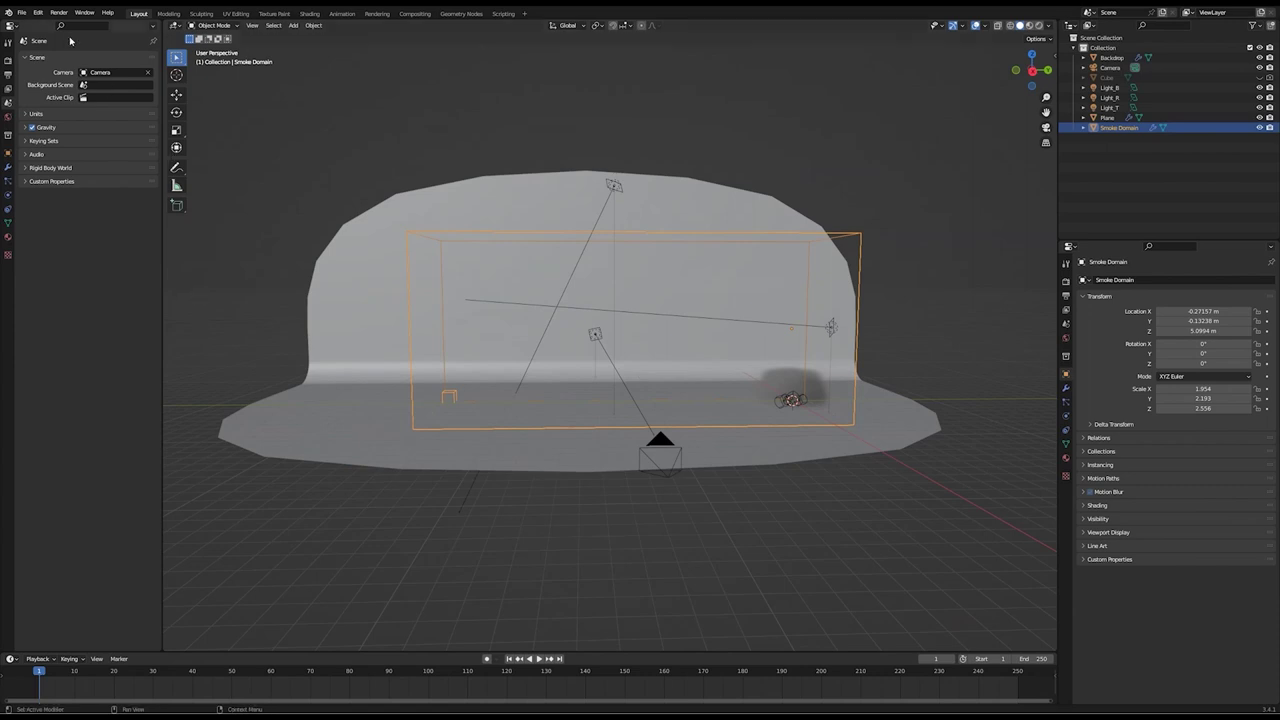
Pin the Smoke Domain's physics settings and review the cache type options
{"action": "left_click", "coordinate": [8, 195]}
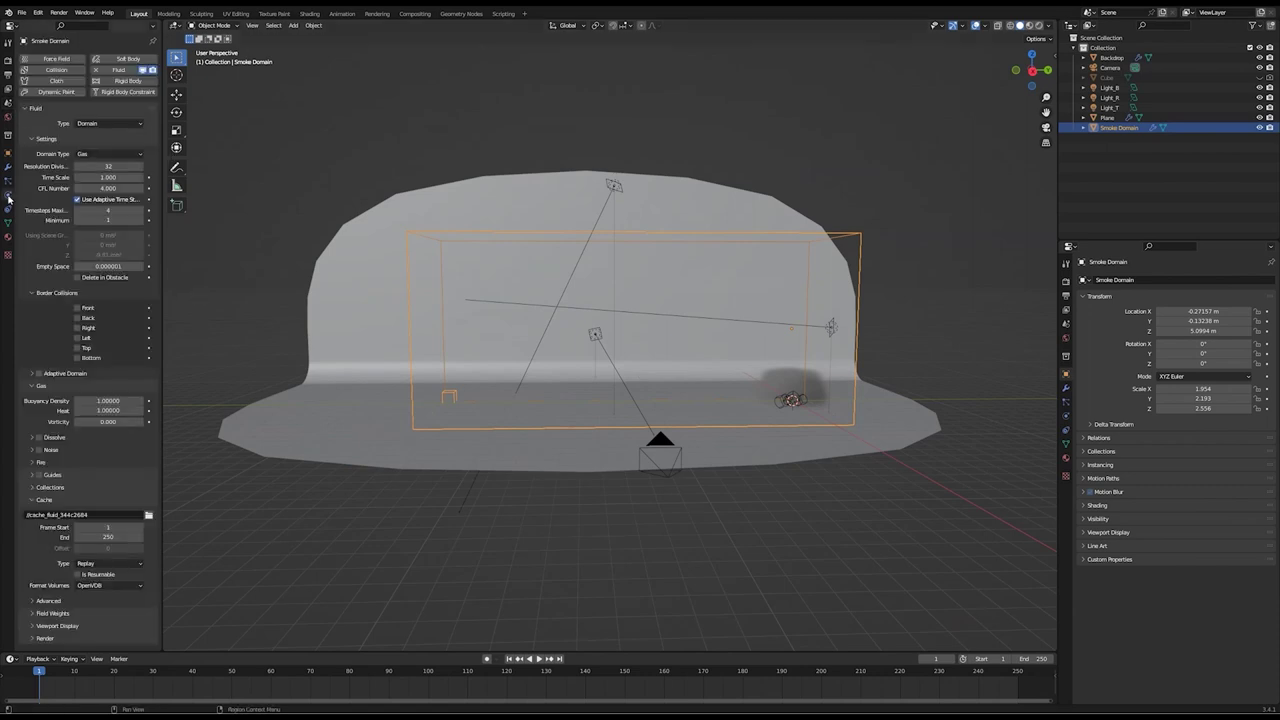
{"action": "left_click", "coordinate": [153, 42]}
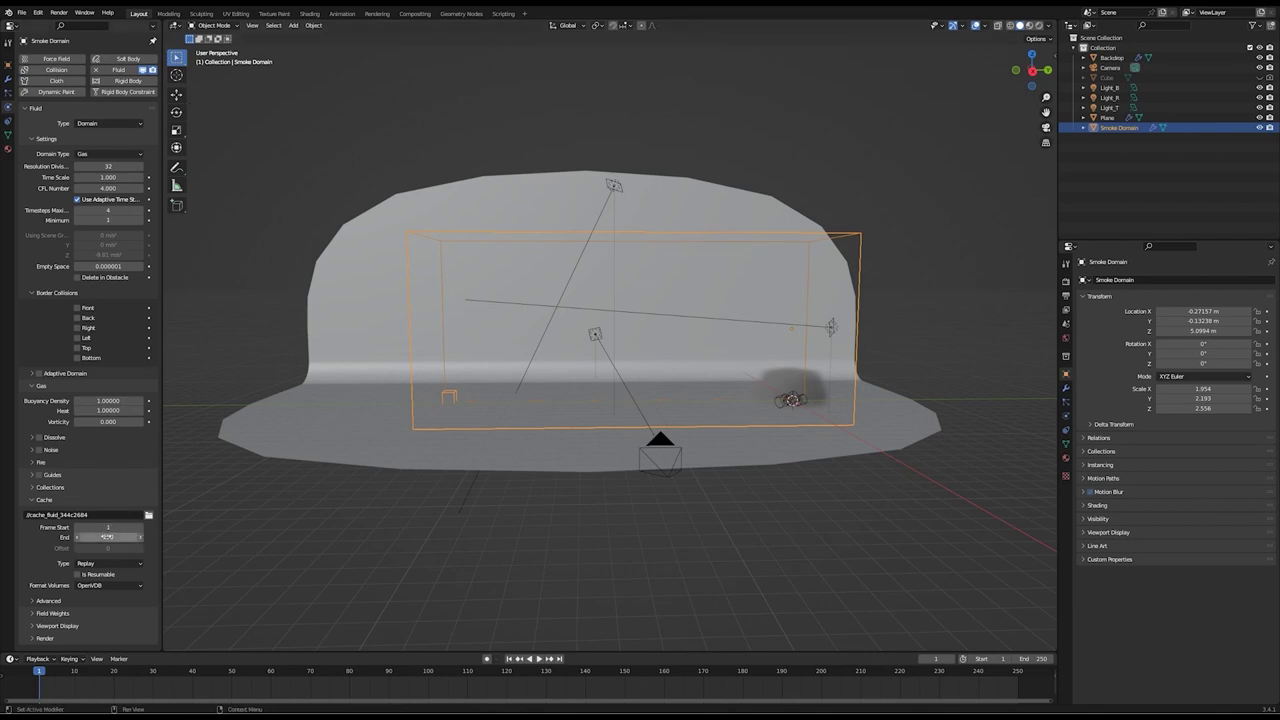
{"action": "left_click", "coordinate": [97, 565]}
{"action": "left_click", "coordinate": [83, 575]}
{"action": "left_click", "coordinate": [100, 564]}
{"action": "left_click", "coordinate": [105, 567]}
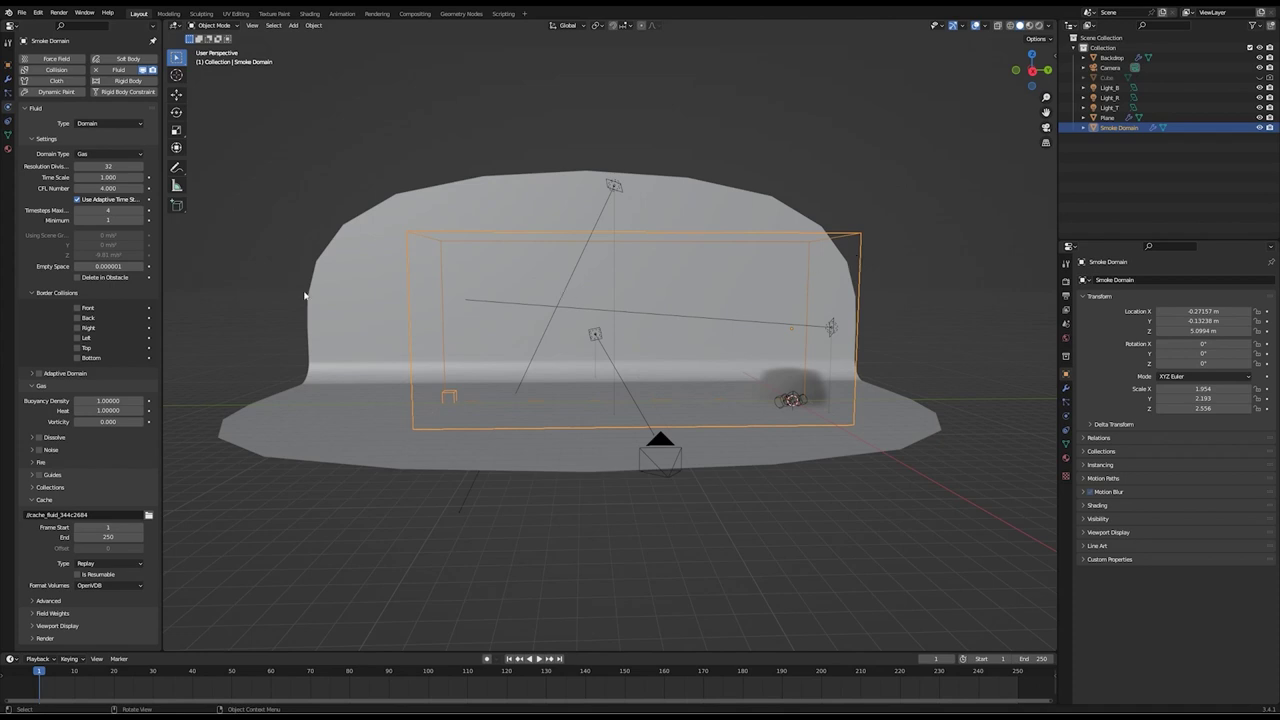
Enable Adaptive Domain with Add Resolution 1 and set Resolution Divisions to 128
{"action": "left_click", "coordinate": [37, 375]}
{"action": "left_click", "coordinate": [39, 374]}
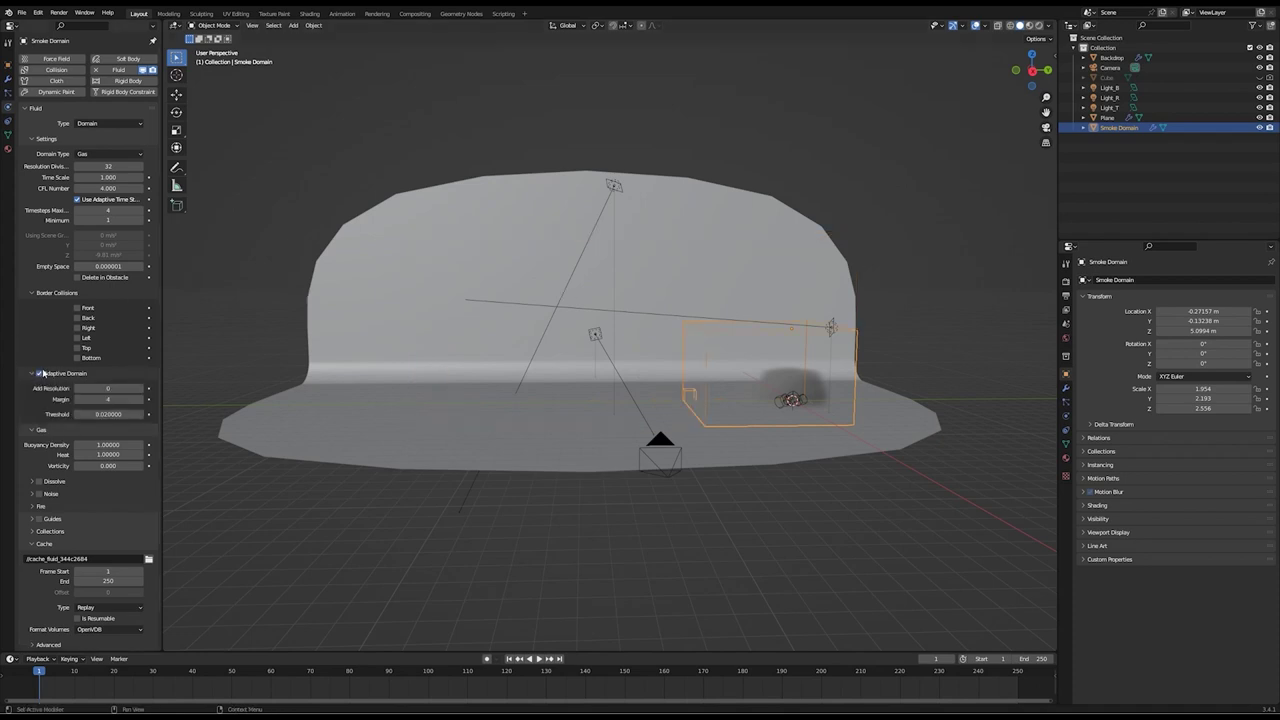
{"action": "left_click", "coordinate": [141, 388]}
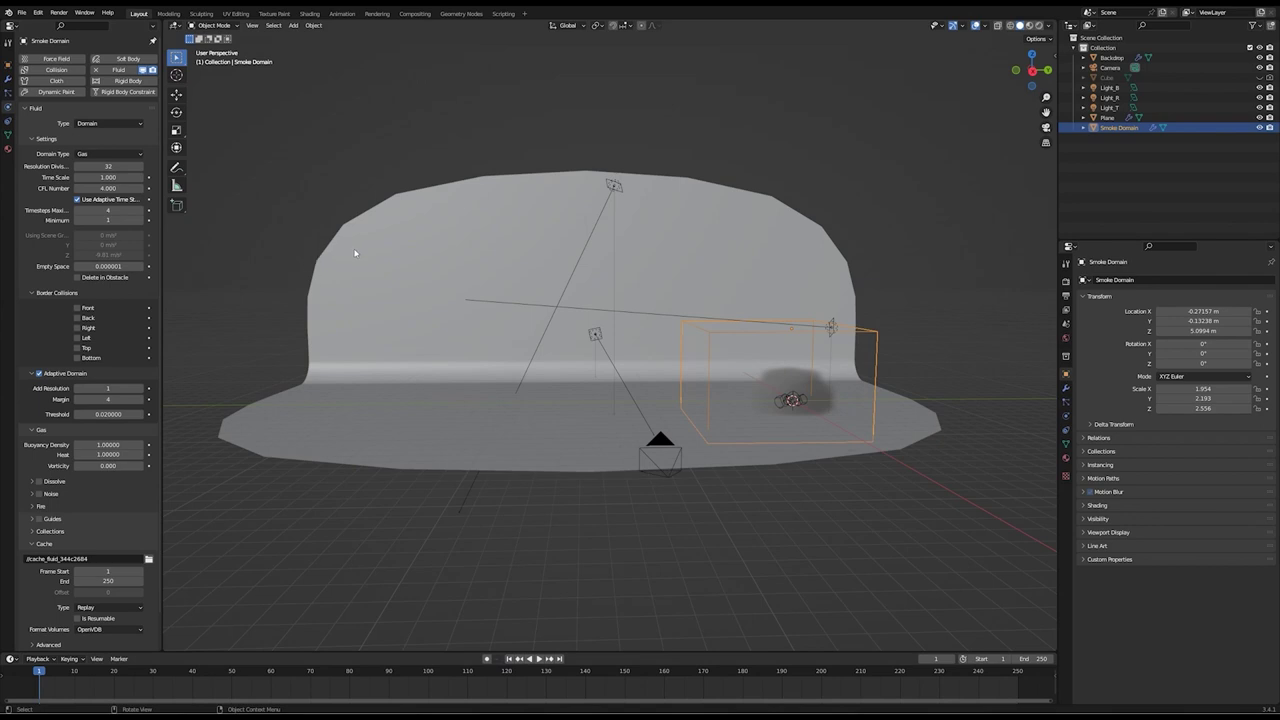
{"action": "left_click", "coordinate": [110, 166]}
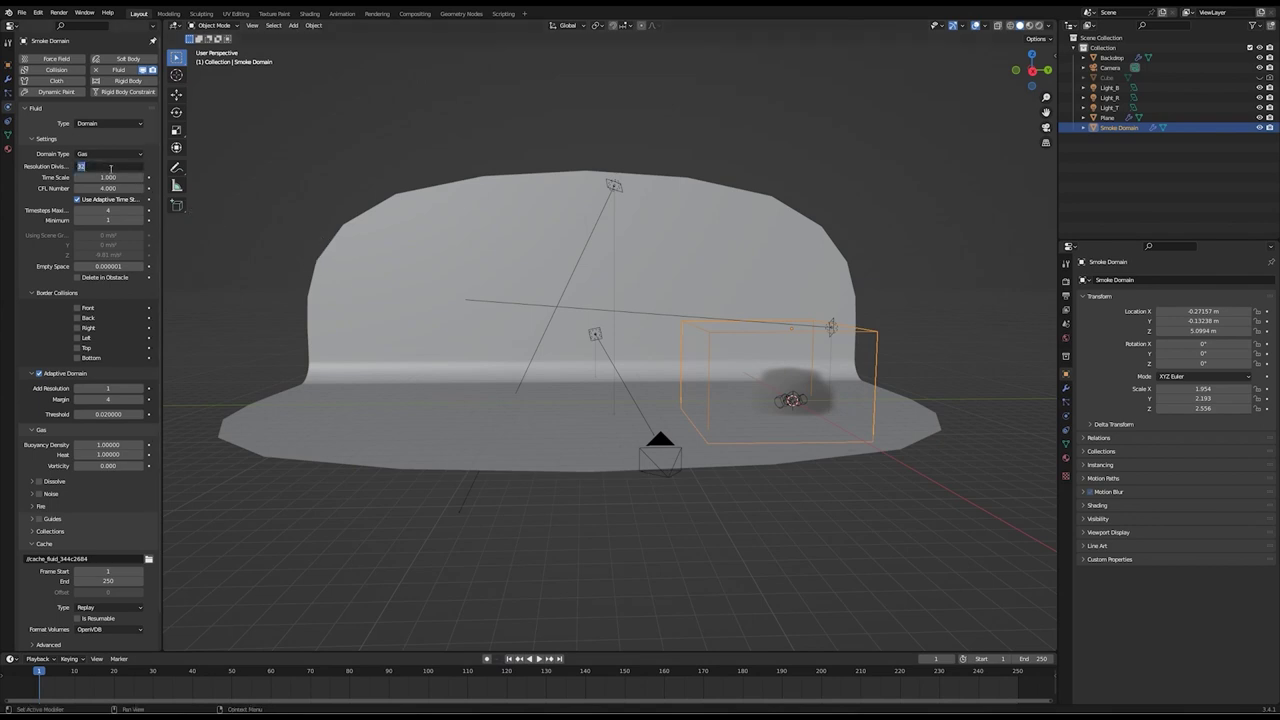
{"action": "type", "text": "128"}
{"action": "key", "text": "Return"}
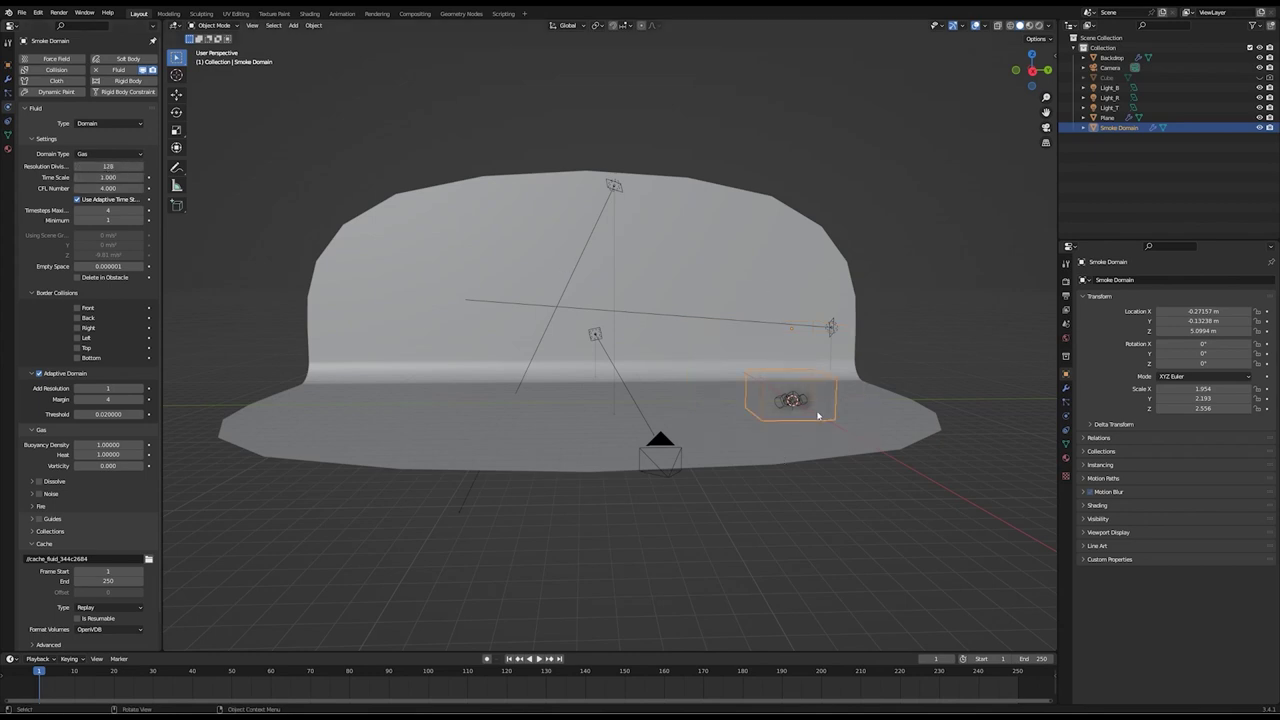
Enable bottom border collisions, preview the smoke playback and rewind to frame 1
{"action": "left_click", "coordinate": [77, 358]}
{"action": "left_click", "coordinate": [539, 658]}
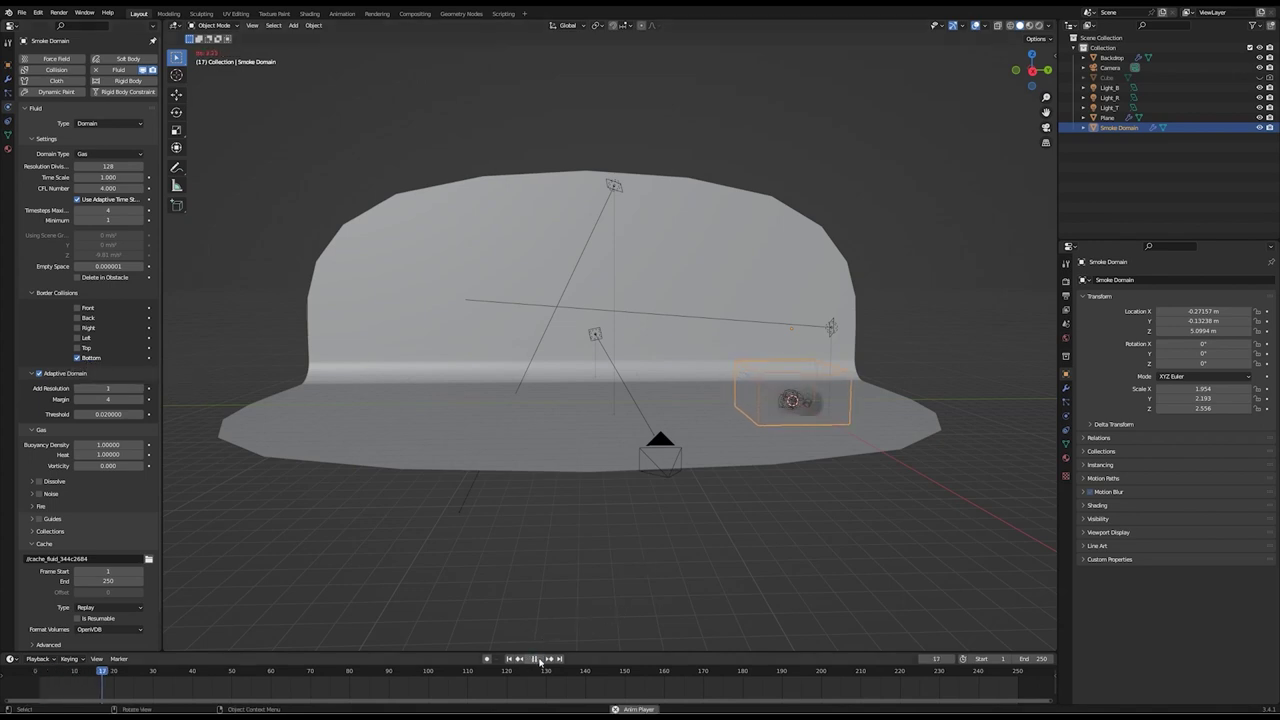
{"action": "left_click", "coordinate": [533, 658]}
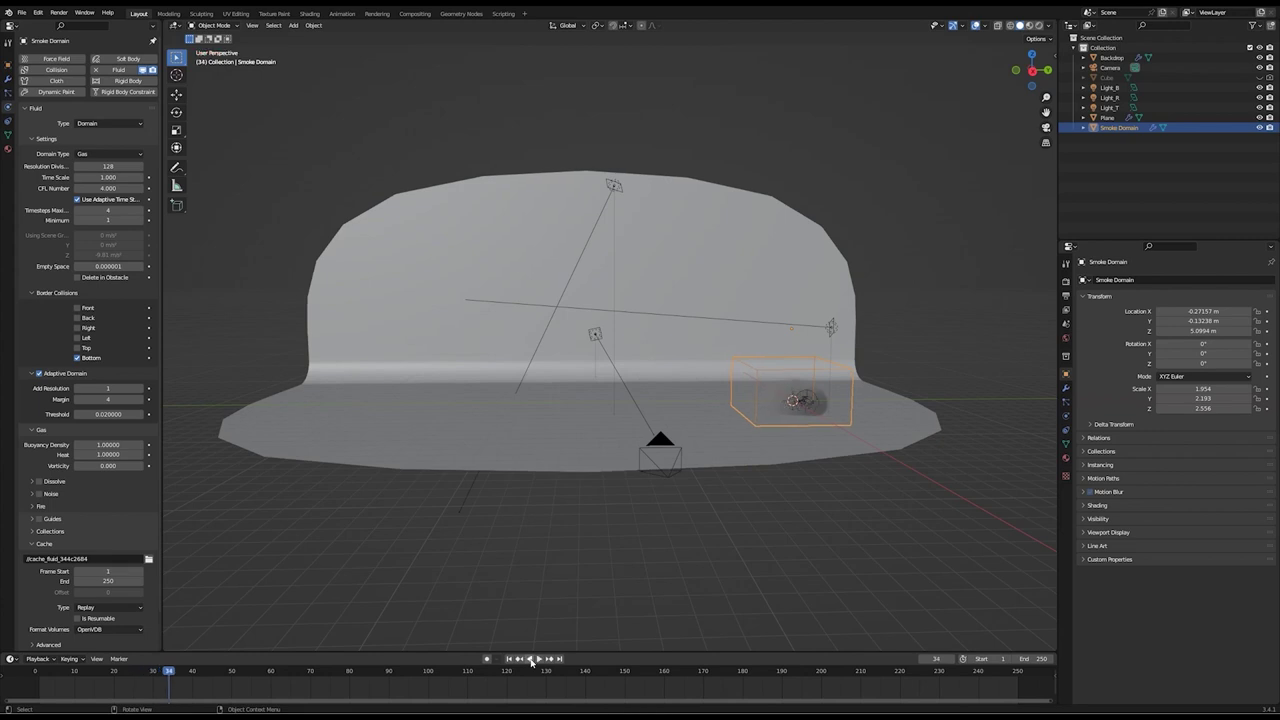
{"action": "left_click", "coordinate": [509, 658]}
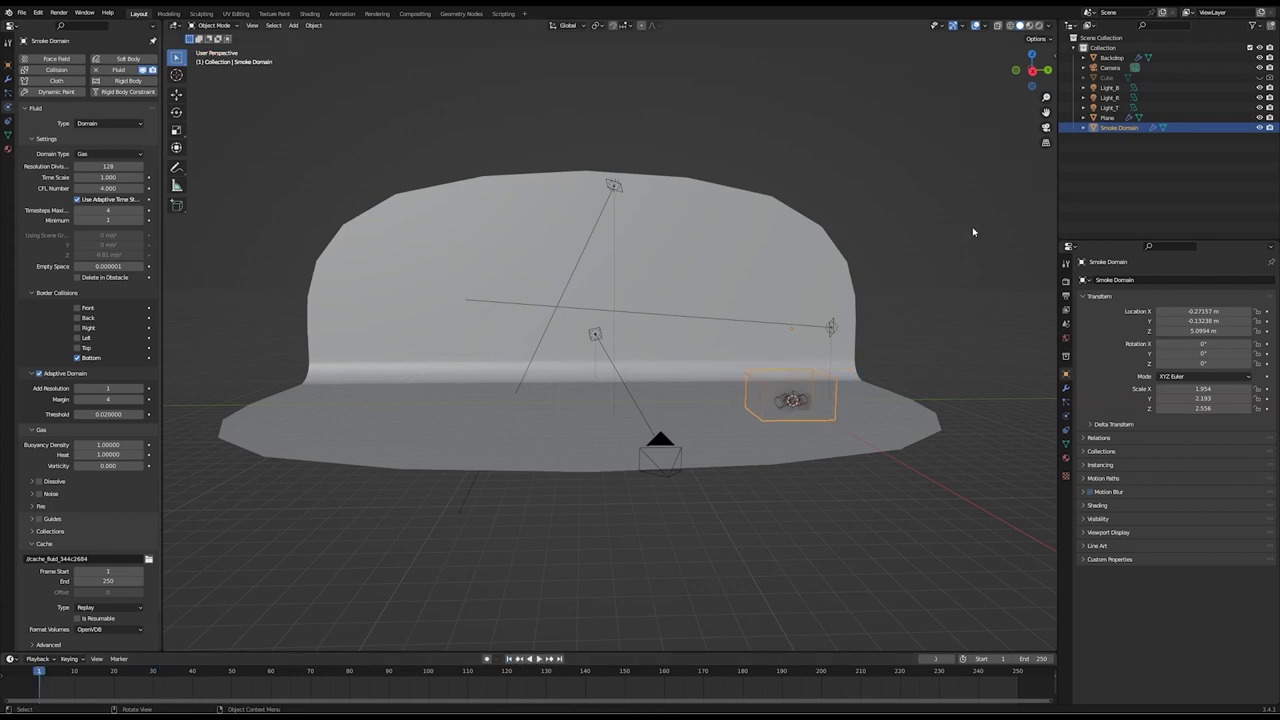
Rename the Plane object to Smoke_Obj in the Outliner
{"action": "left_click", "coordinate": [1114, 118]}
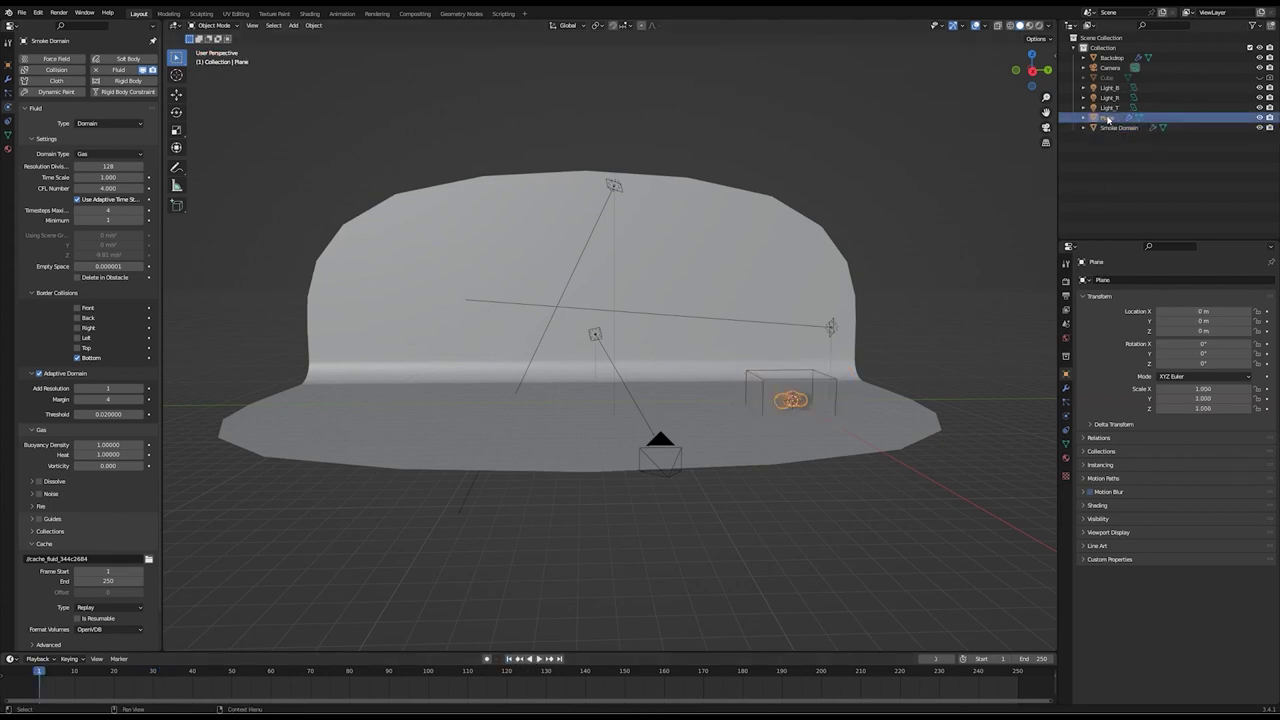
{"action": "double_click", "coordinate": [1114, 118]}
{"action": "type", "text": "Sm"}
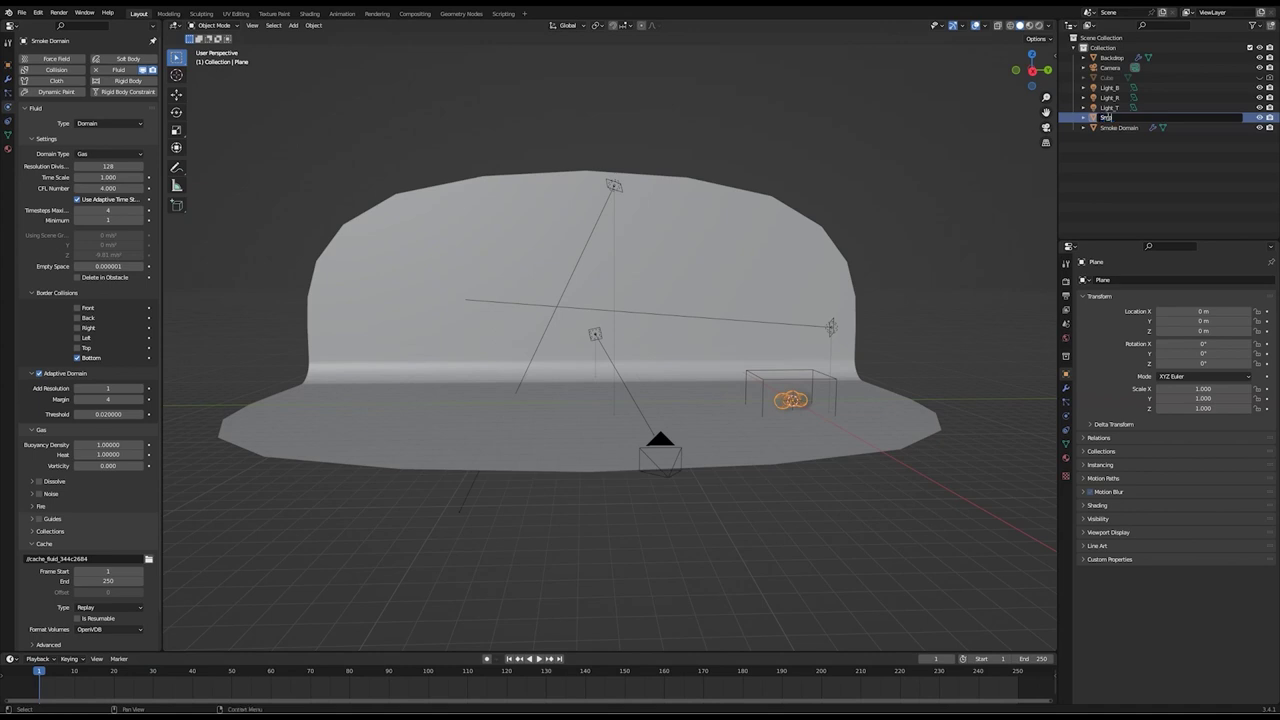
{"action": "type", "text": "oke_Cbj"}
{"action": "key", "text": "Return"}
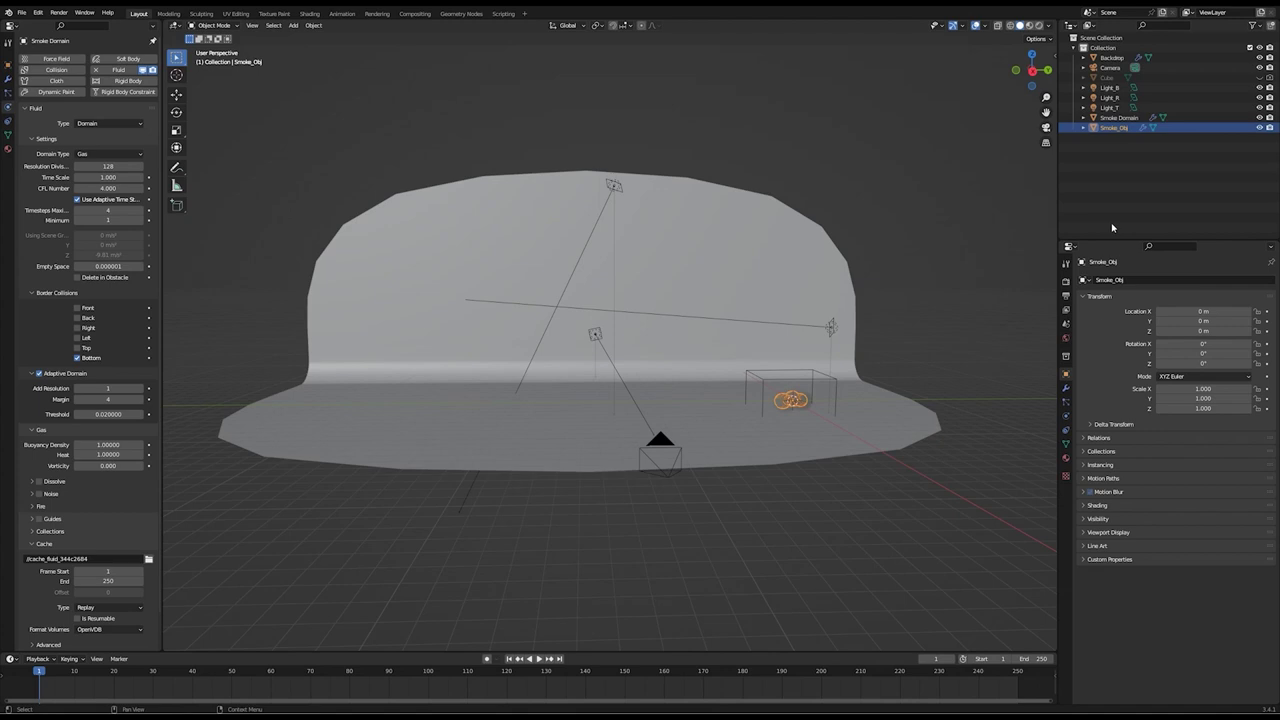
Set the smoke flow to 1 sampling substep, surface emission 2 and volume emission 1
{"action": "left_click", "coordinate": [1066, 415]}
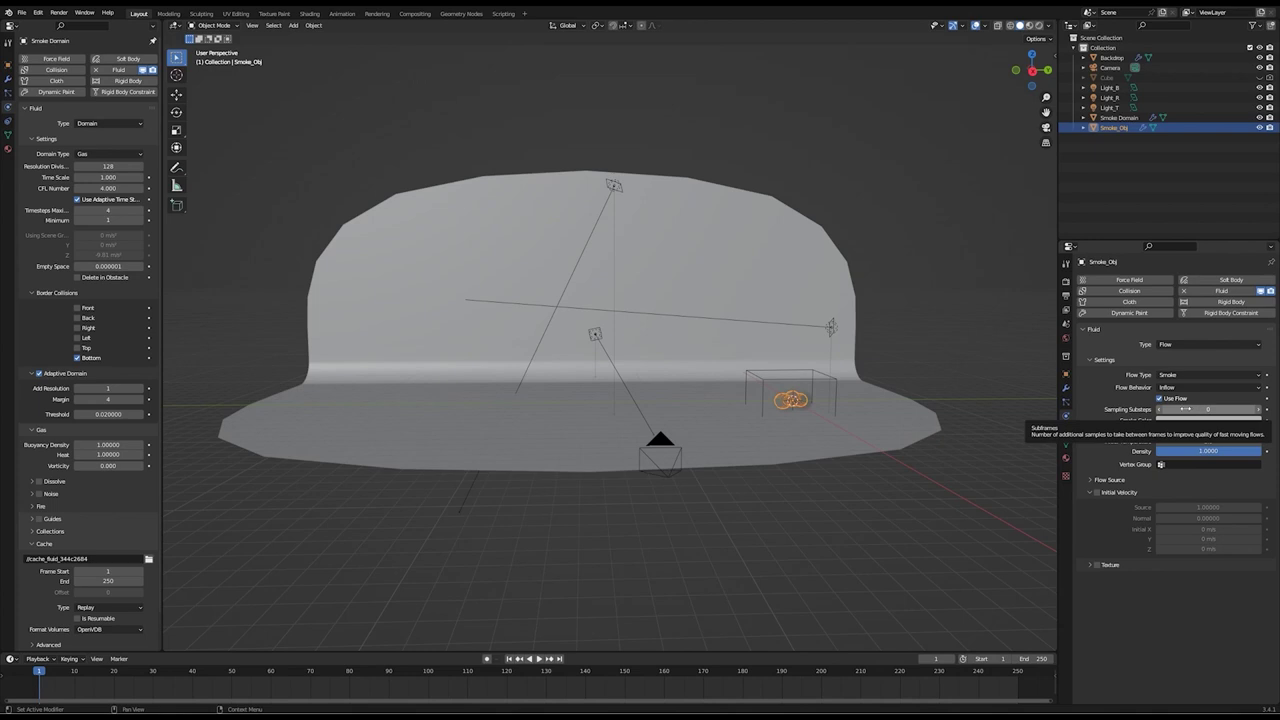
{"action": "left_click", "coordinate": [1262, 410]}
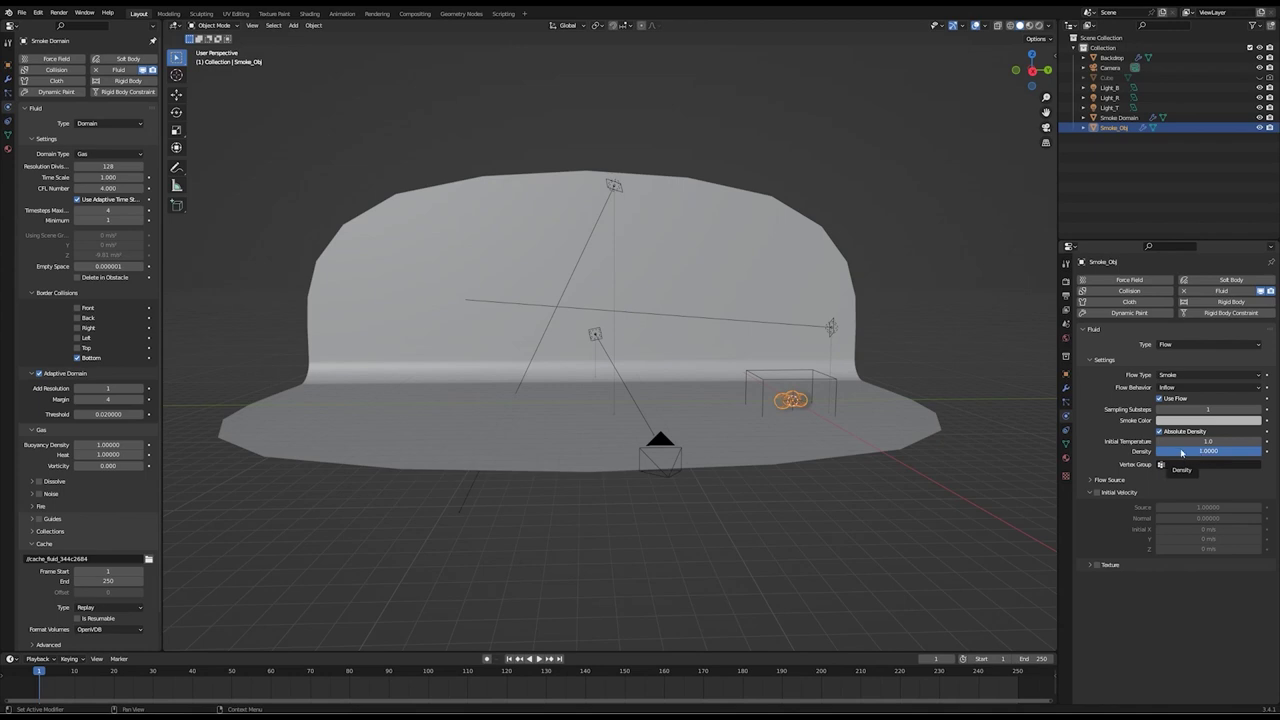
{"action": "left_click", "coordinate": [1092, 481]}
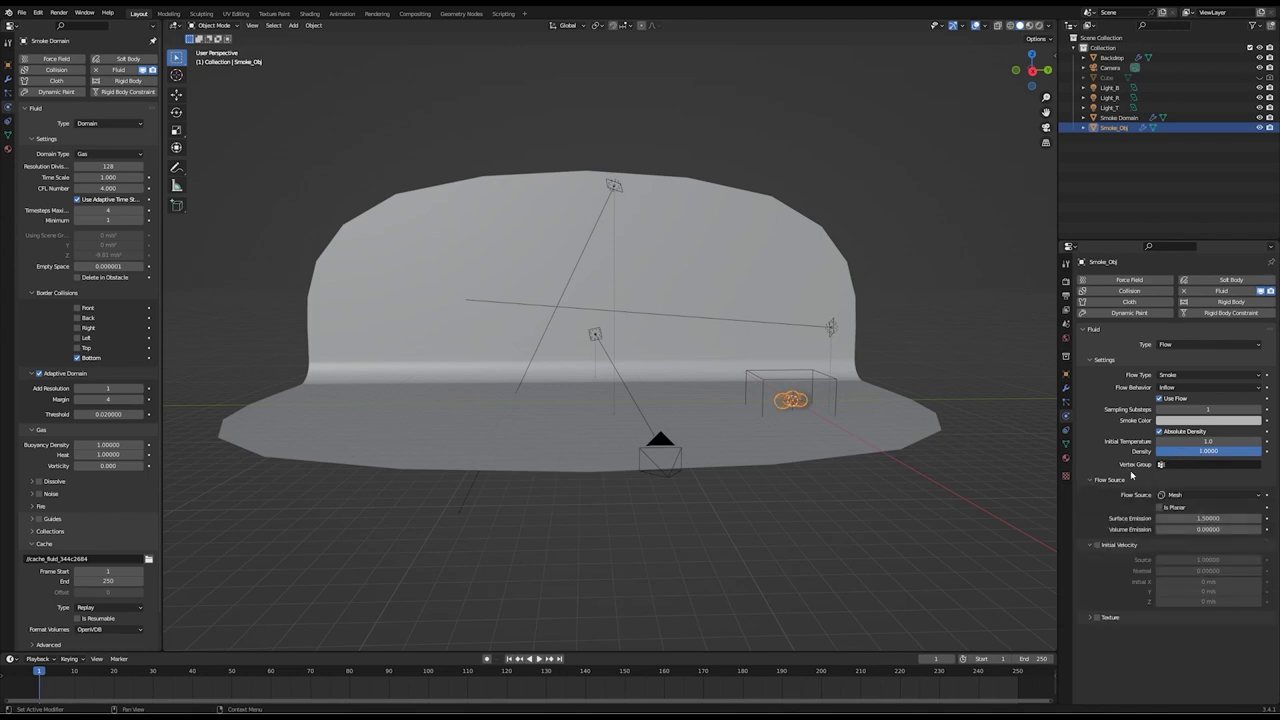
{"action": "left_click", "coordinate": [1200, 518]}
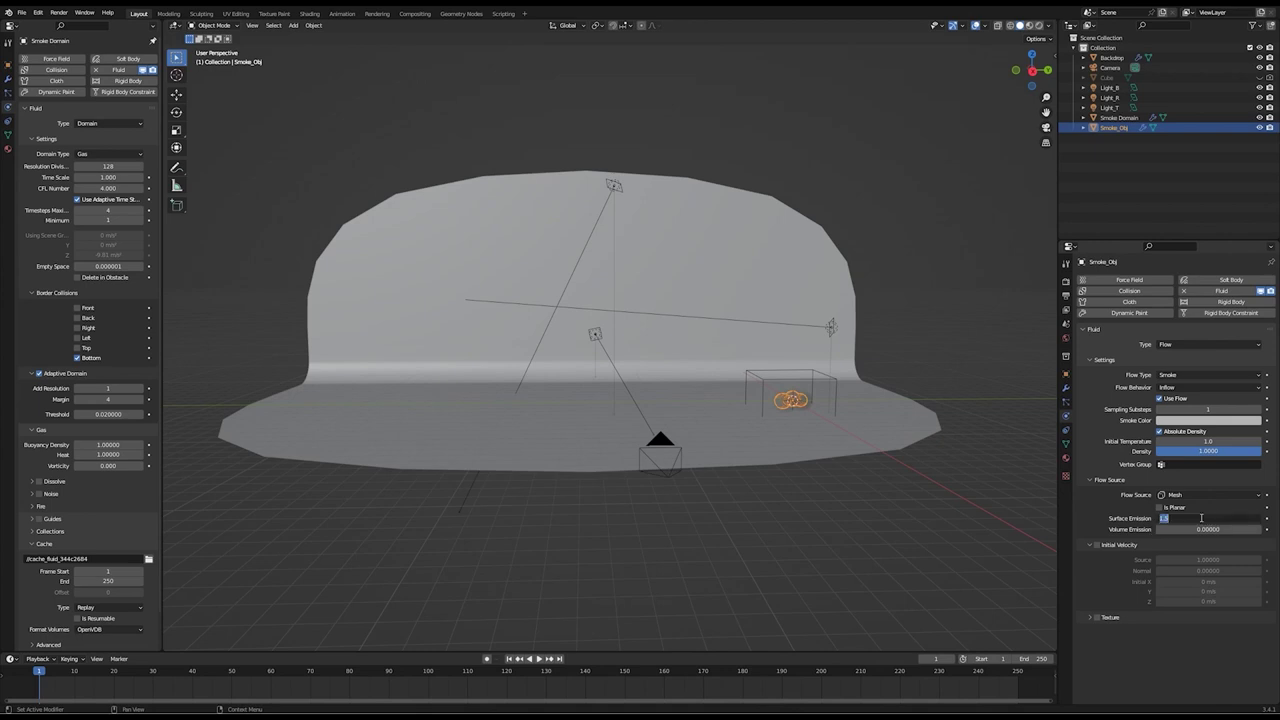
{"action": "type", "text": "2"}
{"action": "key", "text": "Tab"}
{"action": "type", "text": "1"}
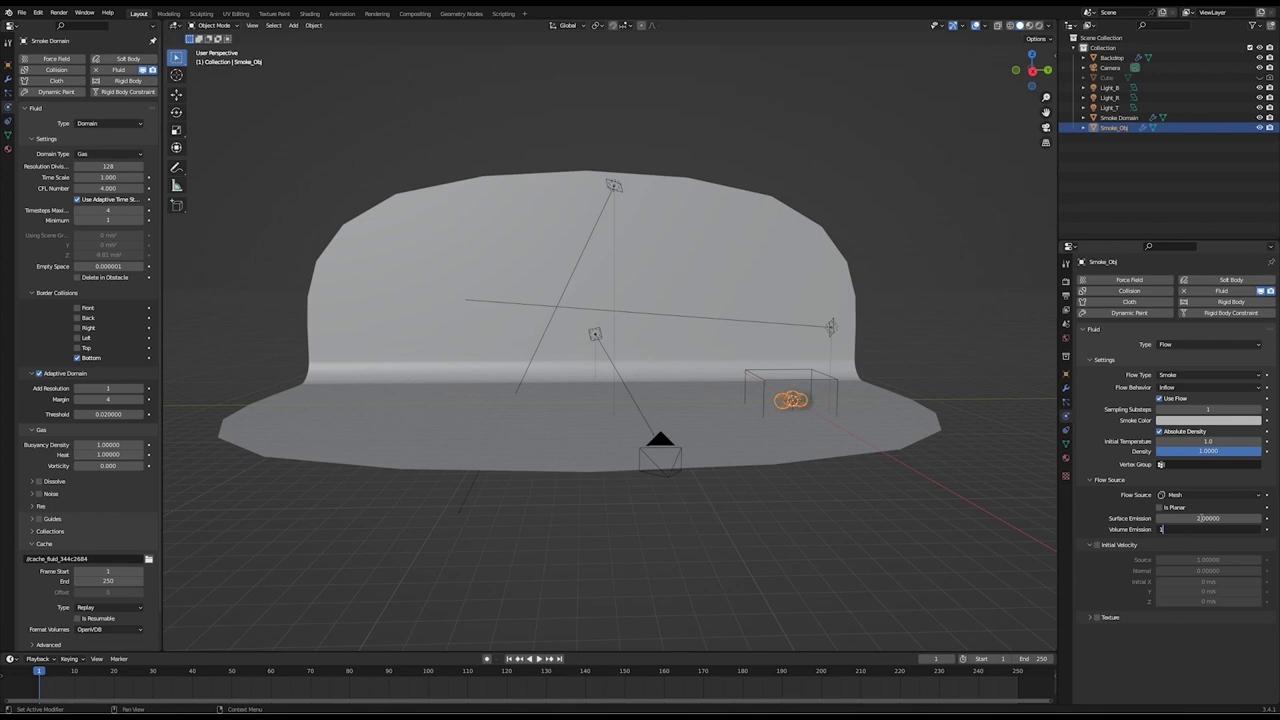
{"action": "key", "text": "Return"}
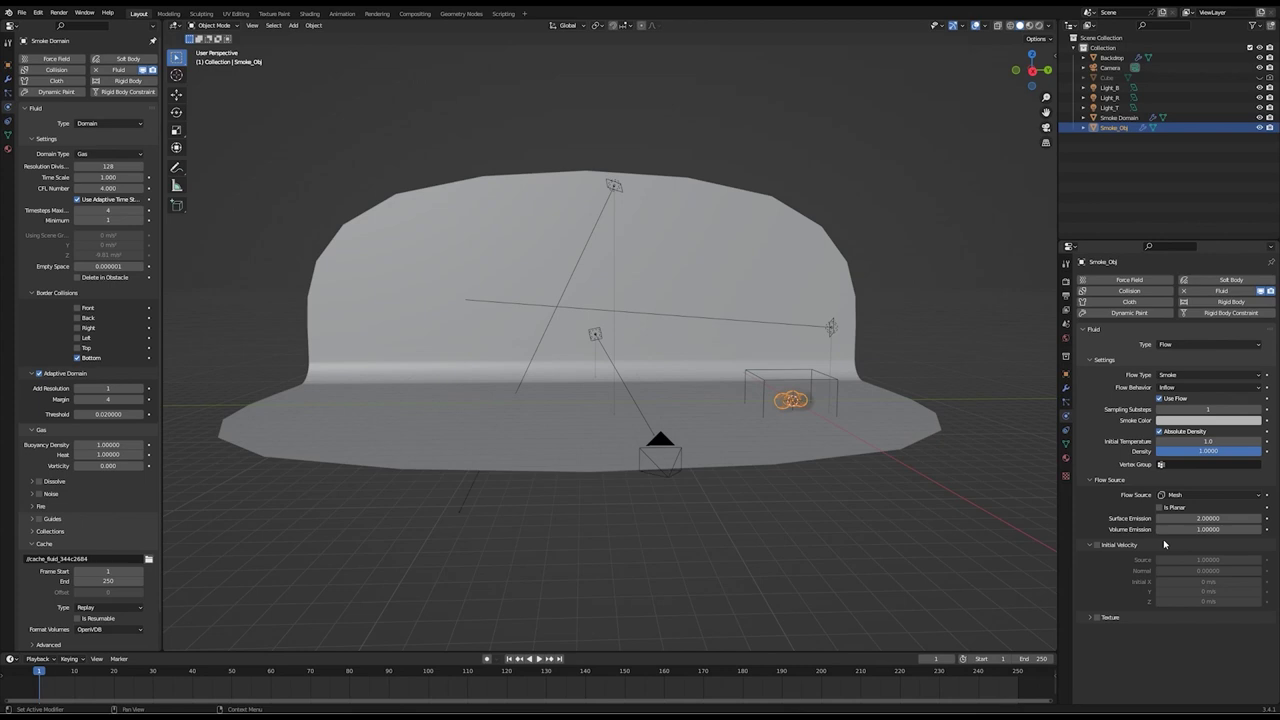
Enable Initial Velocity with Normal 2, Y -1 m/s and Z -20 m/s
{"action": "left_click", "coordinate": [1097, 546]}
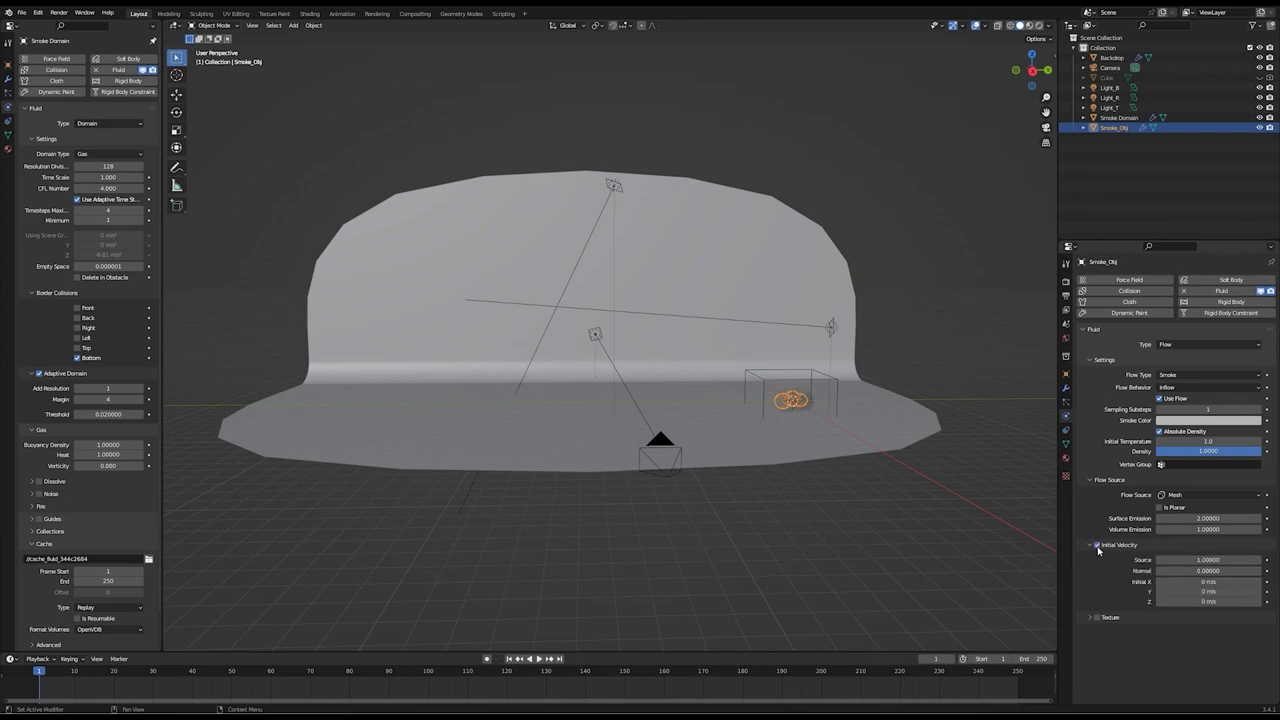
{"action": "left_click", "coordinate": [1199, 571]}
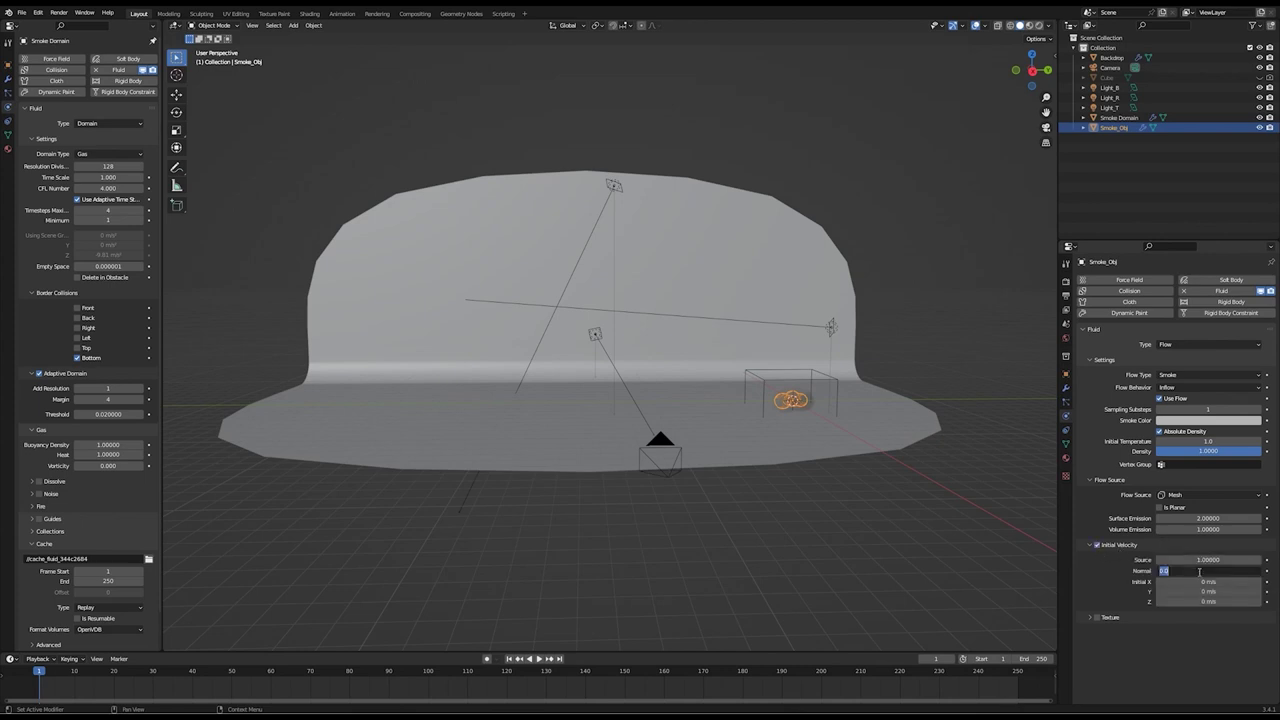
{"action": "type", "text": "2"}
{"action": "key", "text": "Return"}
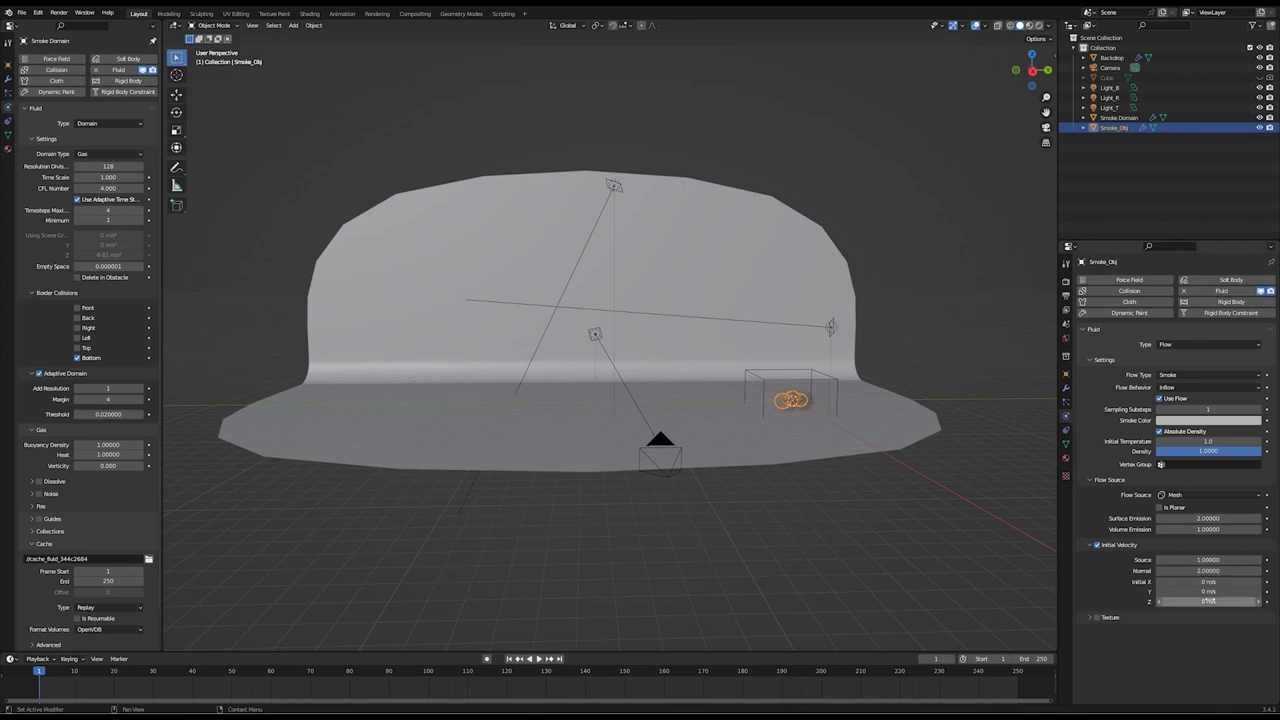
{"action": "left_click", "coordinate": [1208, 592]}
{"action": "type", "text": "-1"}
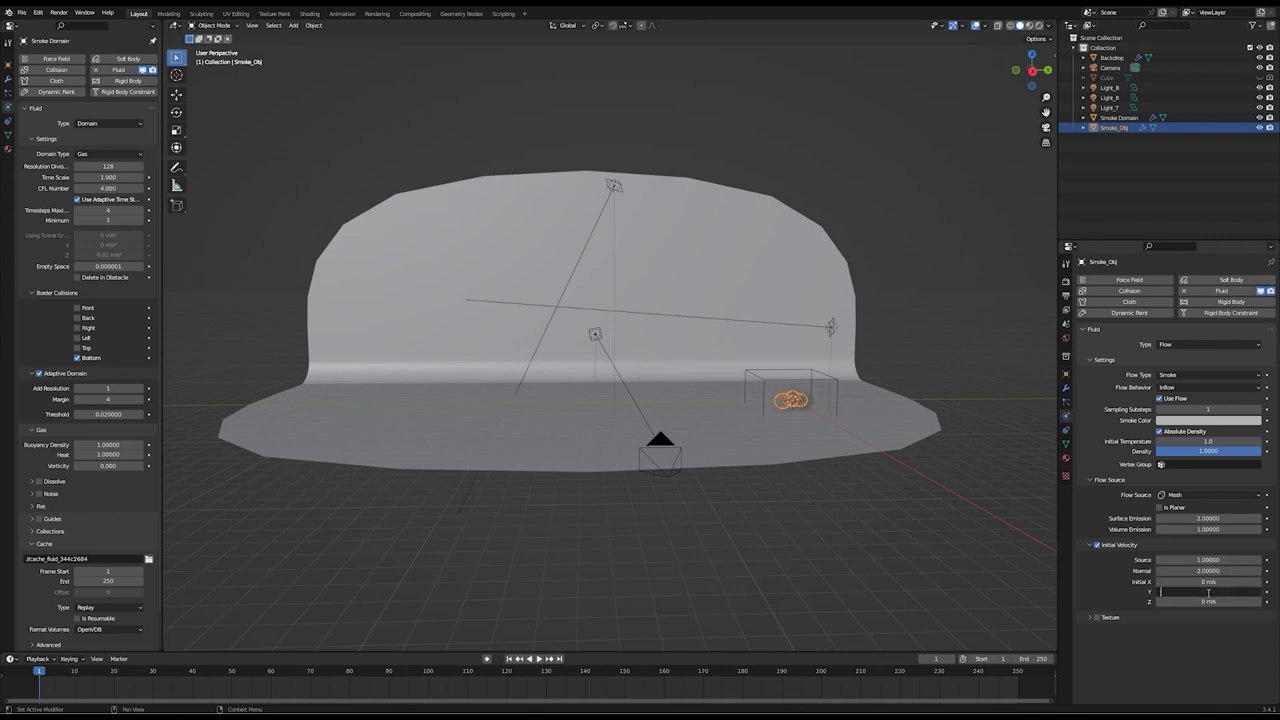
{"action": "key", "text": "Tab"}
{"action": "type", "text": "-20"}
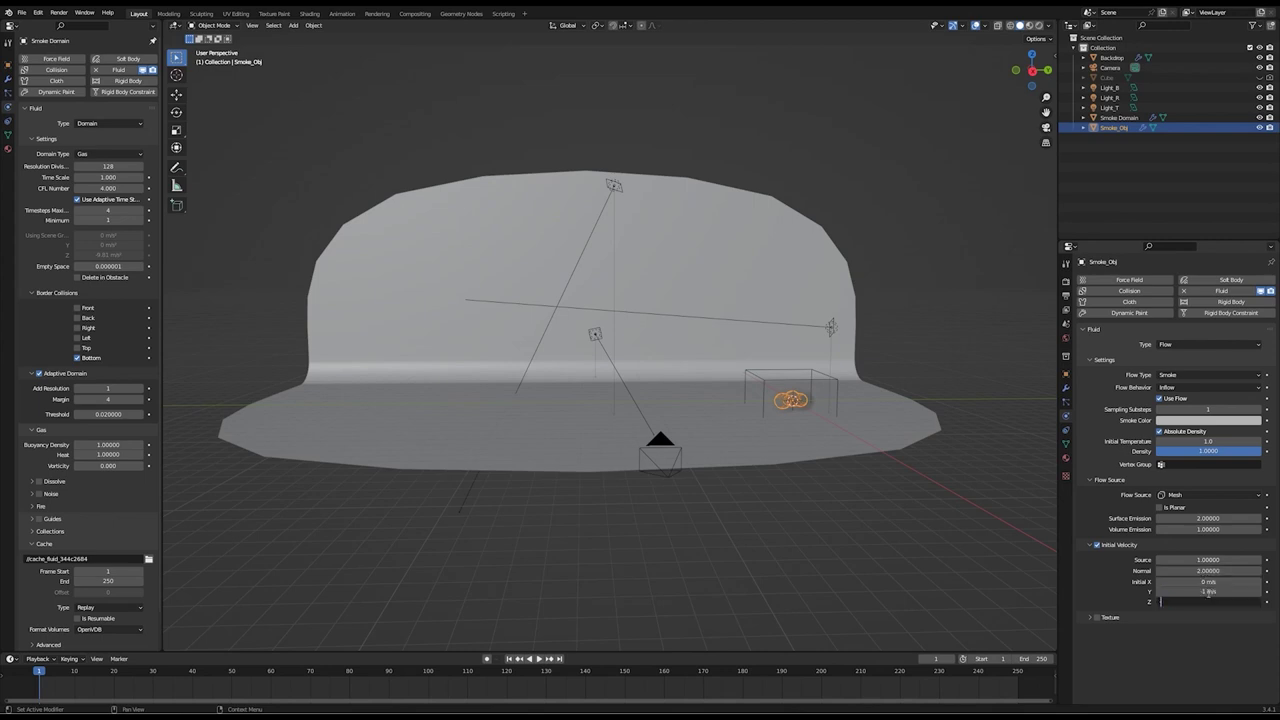
{"action": "key", "text": "Return"}
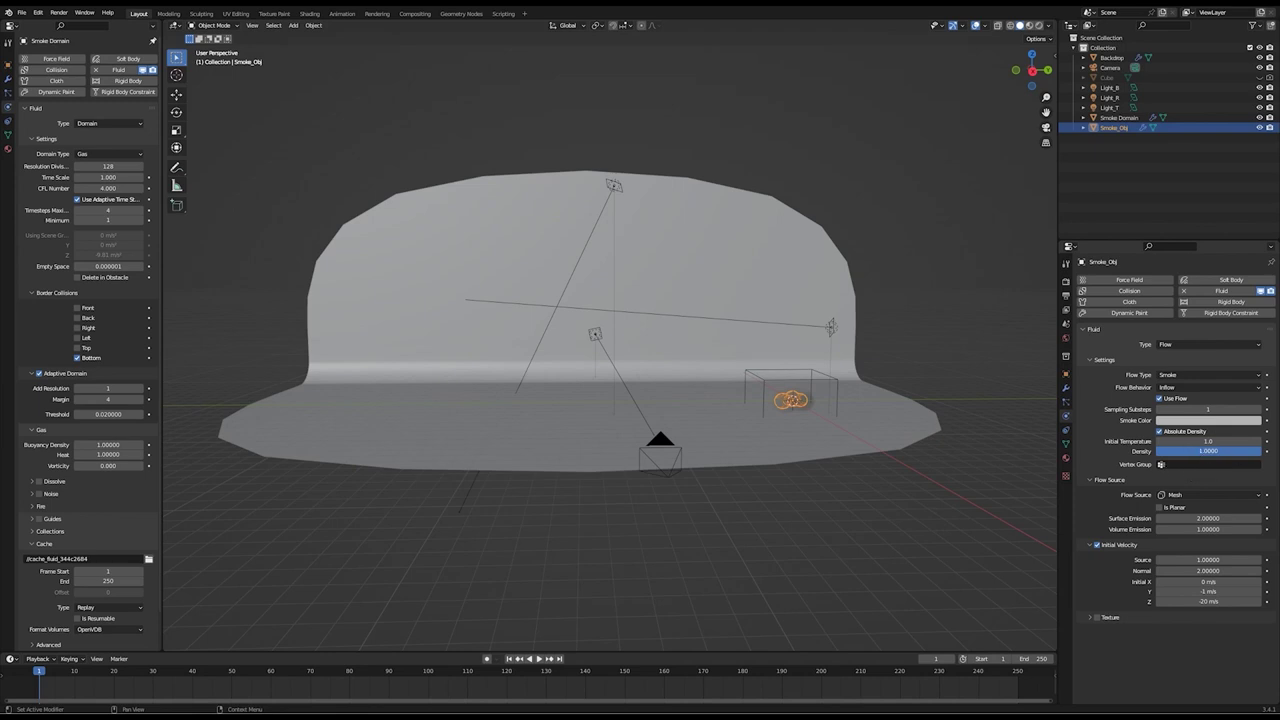
Set the flow Density to 0 and keyframe it on frame 1
{"action": "left_click", "coordinate": [1200, 452]}
{"action": "key", "text": "Escape"}
{"action": "key", "text": "BackSpace"}
{"action": "key", "text": "i"}
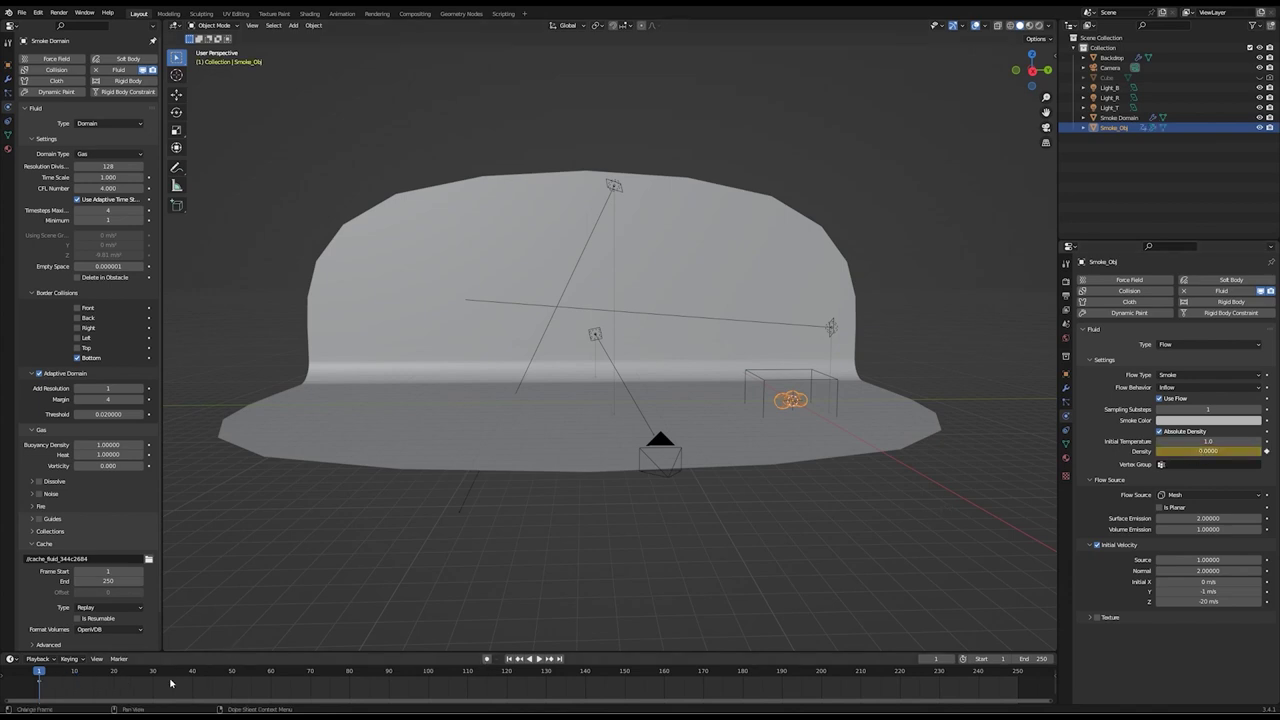
Keyframe the Density at 1 on frame 24
{"action": "left_click", "coordinate": [937, 659]}
{"action": "type", "text": "24"}
{"action": "key", "text": "Return"}
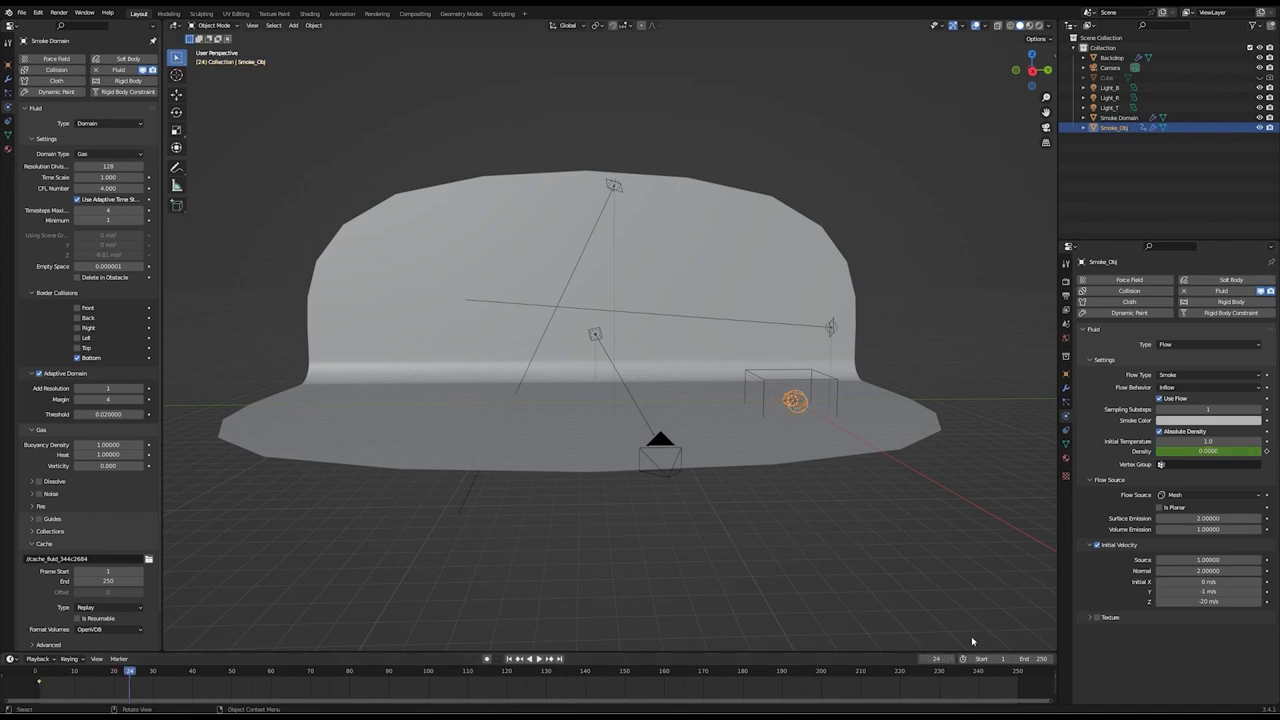
{"action": "left_click", "coordinate": [1210, 453]}
{"action": "type", "text": "1"}
{"action": "key", "text": "Return"}
{"action": "key", "text": "i"}
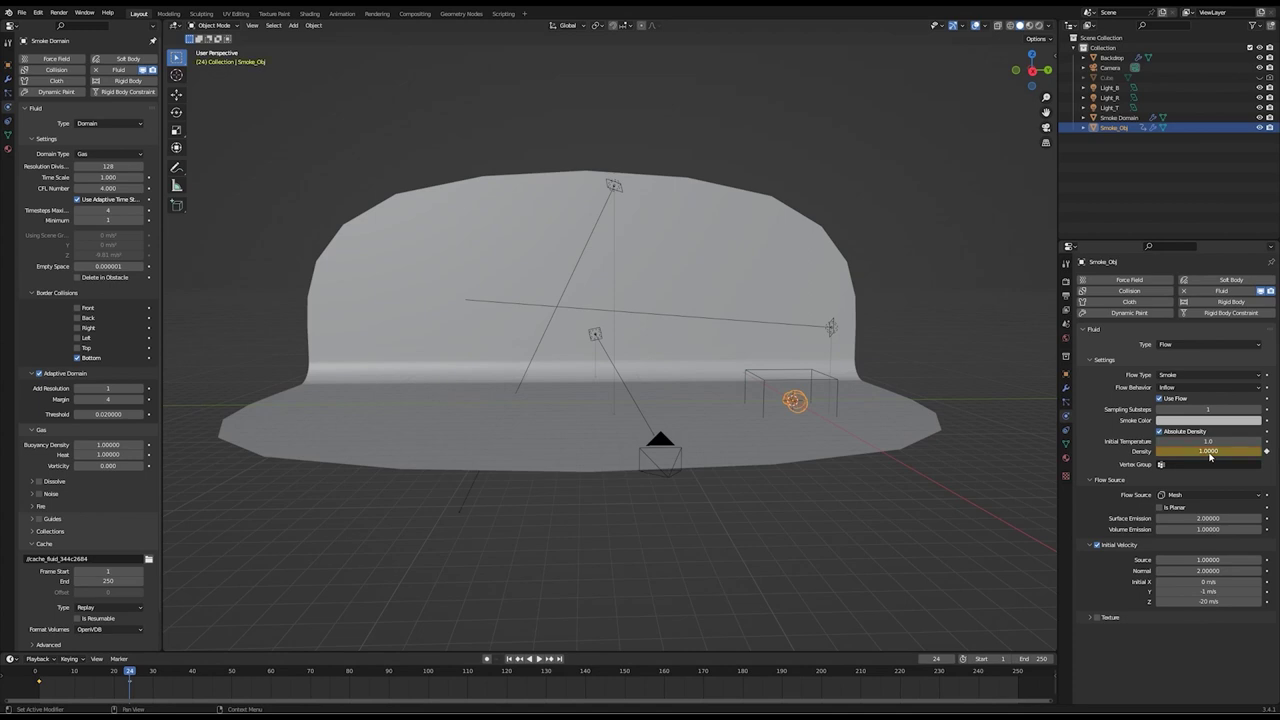
Rewind to frame 1, save smoke.blend and switch to the Animation workspace
{"action": "left_click", "coordinate": [509, 658]}
{"action": "key", "text": "ctrl+s"}
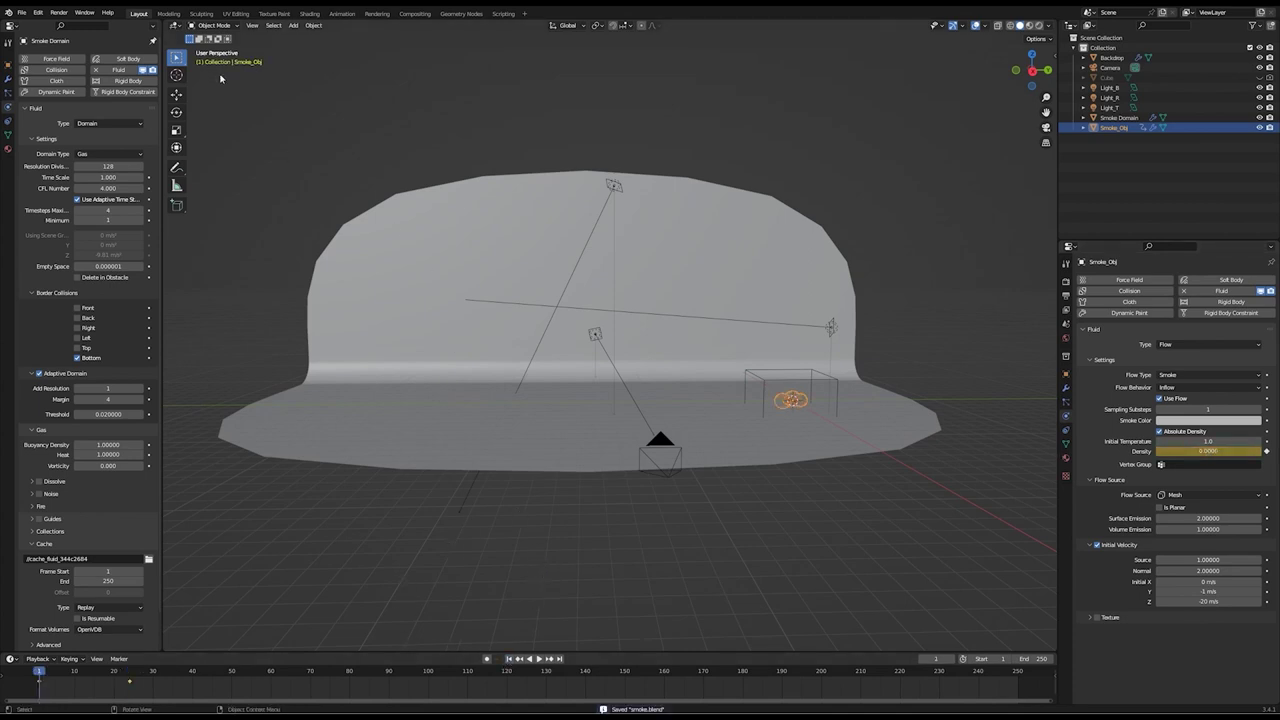
{"action": "left_click", "coordinate": [340, 13]}
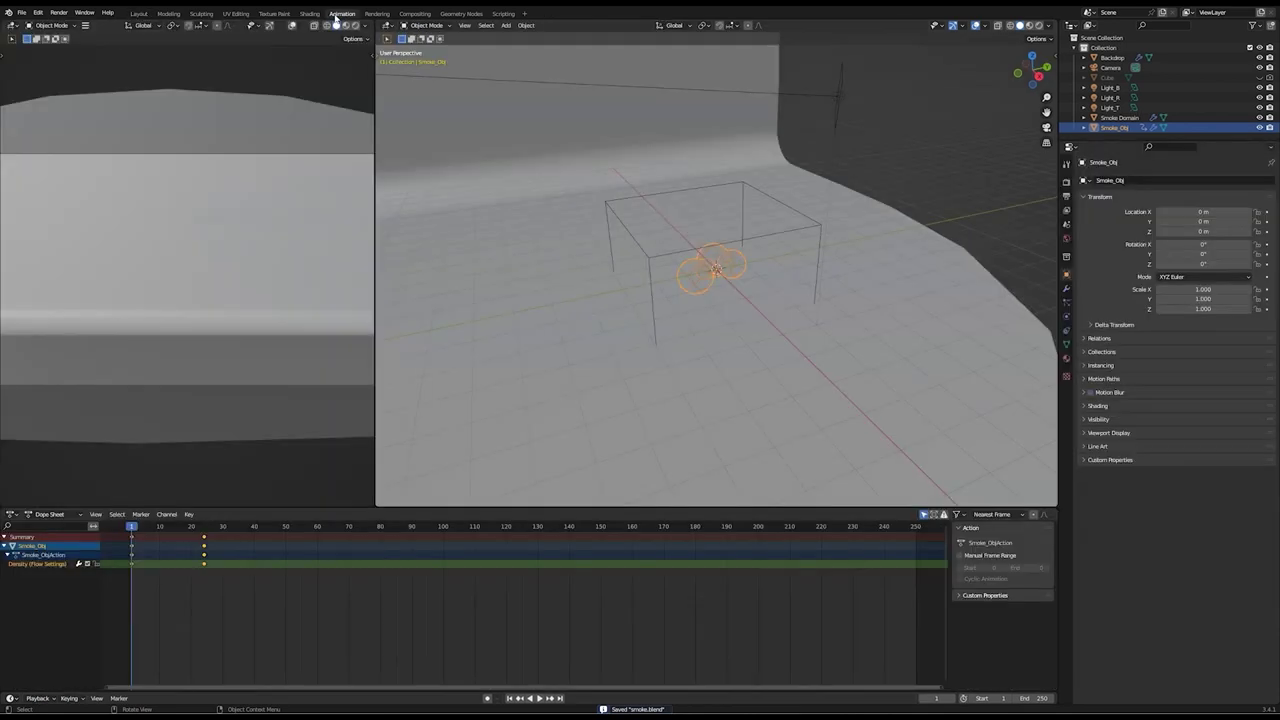
Show the Density curve in the Graph Editor and add a Noise modifier
{"action": "left_click", "coordinate": [12, 515]}
{"action": "left_click", "coordinate": [141, 564]}
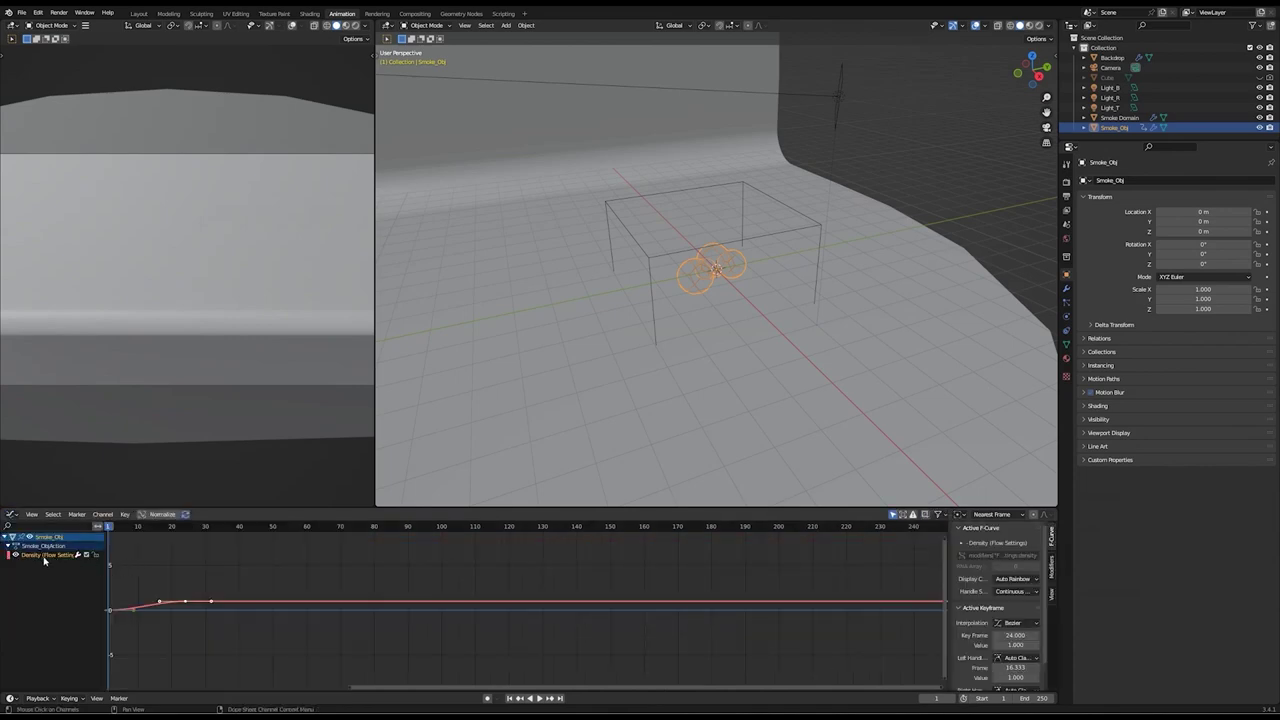
{"action": "left_click", "coordinate": [1051, 568]}
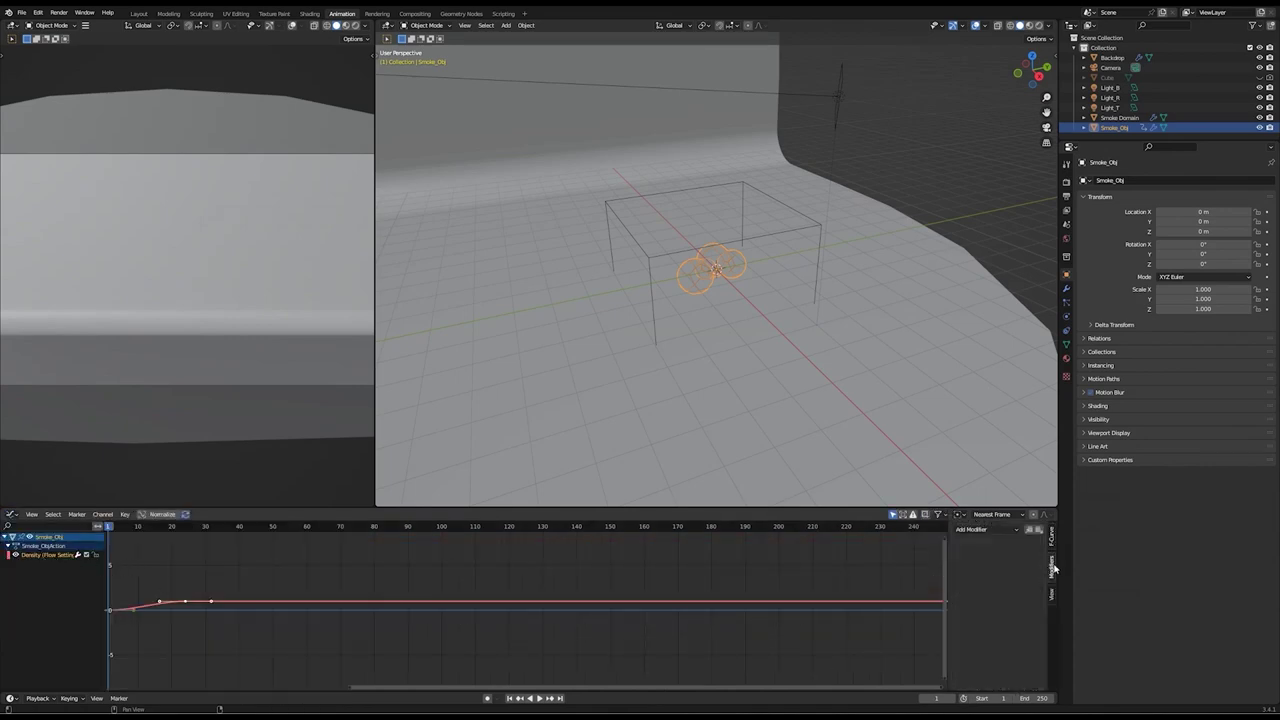
{"action": "left_click", "coordinate": [994, 531]}
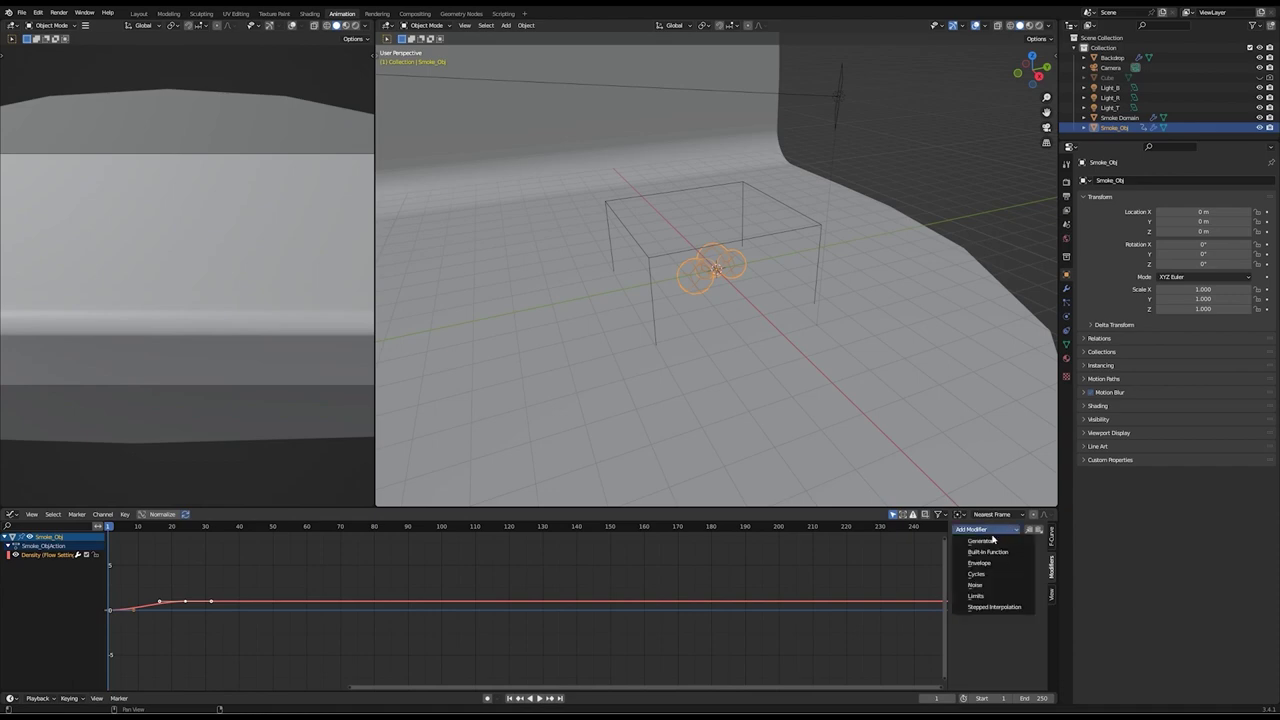
{"action": "left_click", "coordinate": [985, 586]}
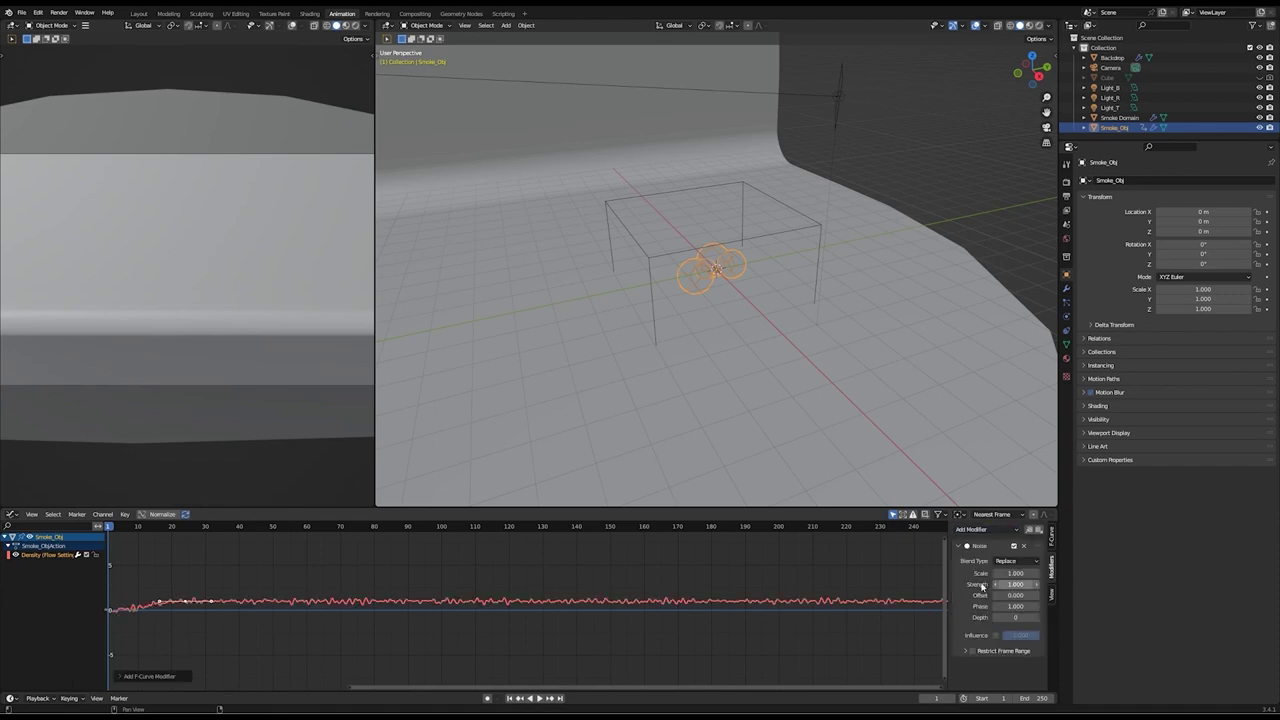
Set the noise scale to 6, strength to 2 and offset to 1
{"action": "left_click", "coordinate": [1012, 573]}
{"action": "type", "text": "6"}
{"action": "key", "text": "Return"}
{"action": "left_click", "coordinate": [1013, 584]}
{"action": "type", "text": "2"}
{"action": "key", "text": "Return"}
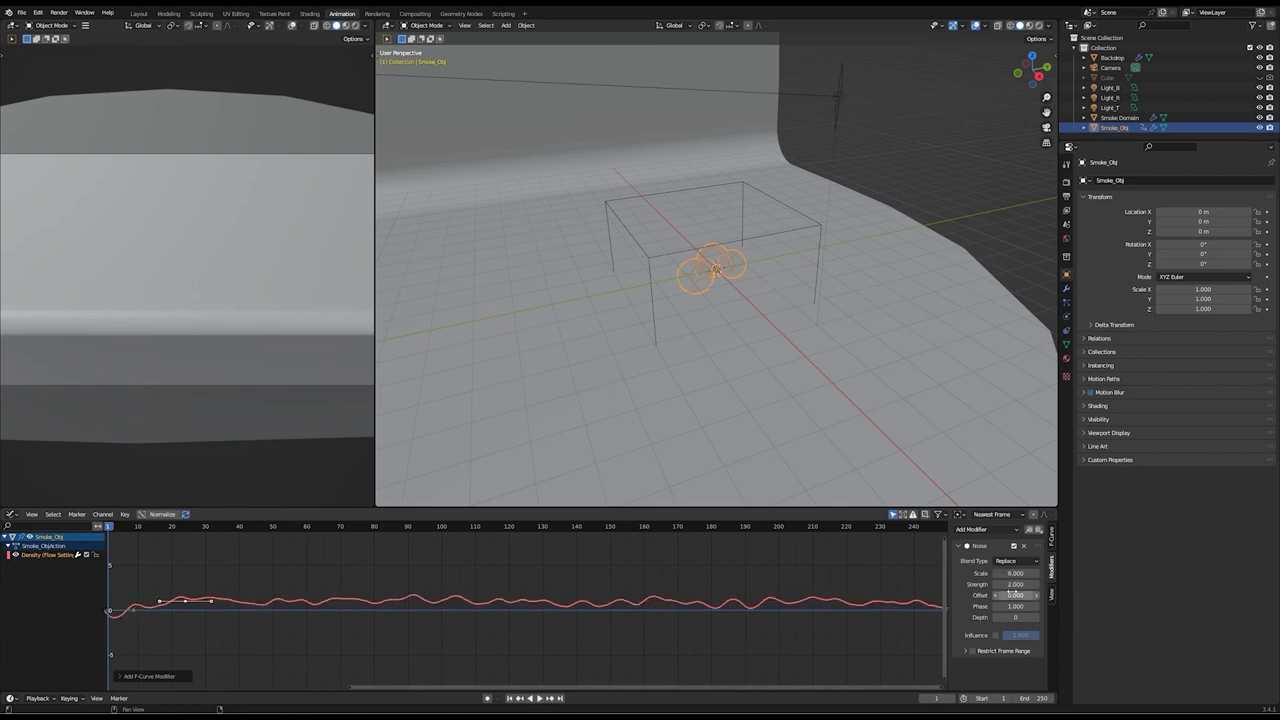
{"action": "left_click", "coordinate": [1012, 595]}
{"action": "type", "text": "1"}
{"action": "key", "text": "Return"}
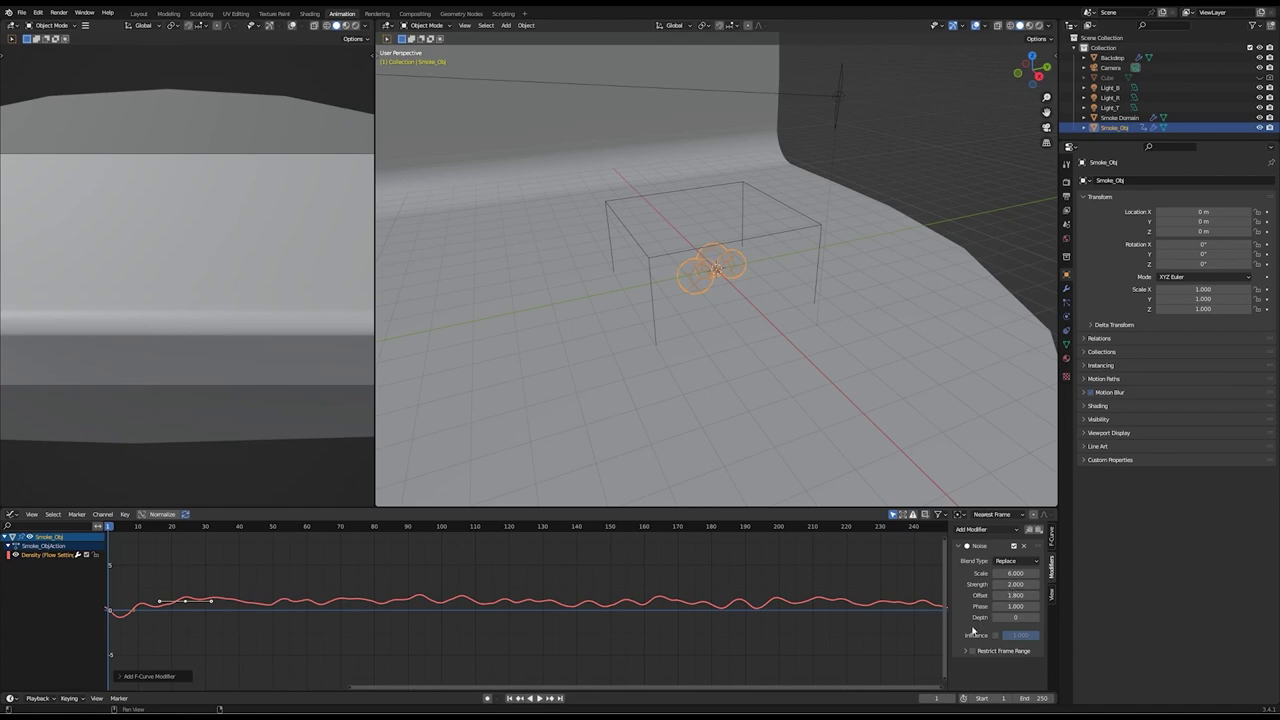
Restrict the noise to the frame range 24–250
{"action": "left_click", "coordinate": [973, 651]}
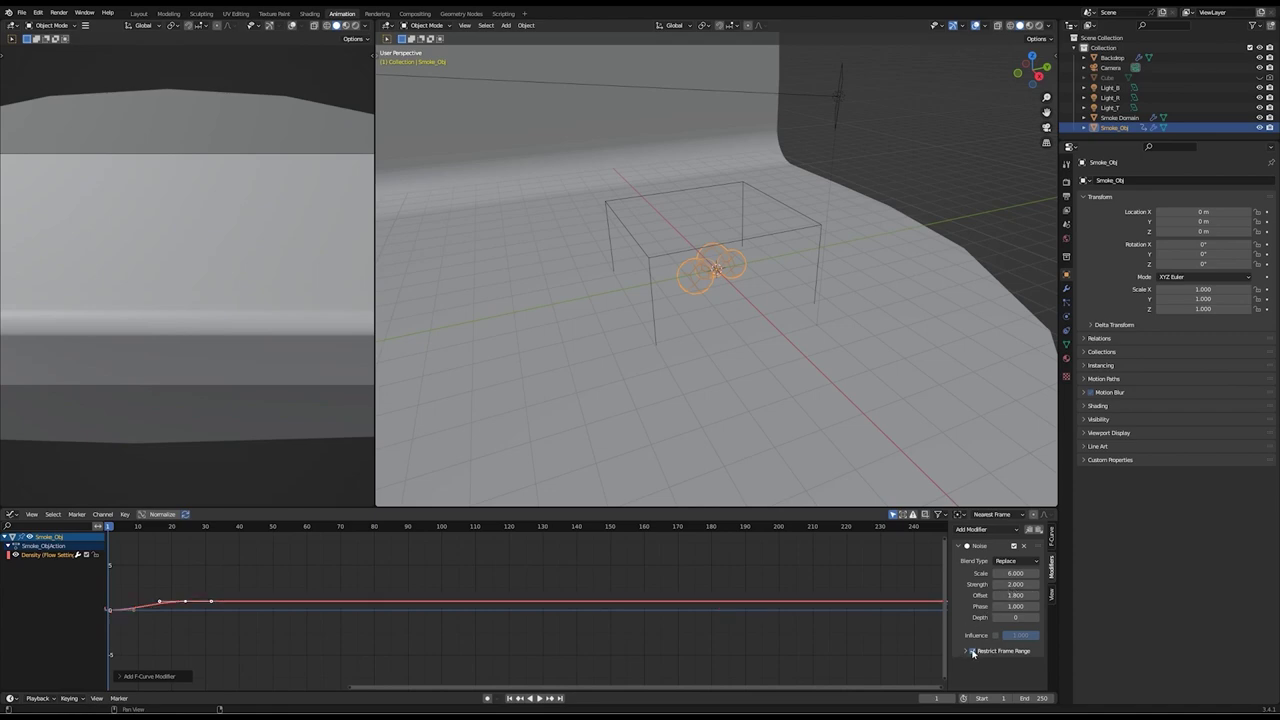
{"action": "left_click", "coordinate": [968, 651]}
{"action": "scroll", "coordinate": [970, 645], "scroll_direction": "down", "scroll_amount": 1}
{"action": "left_click", "coordinate": [972, 633]}
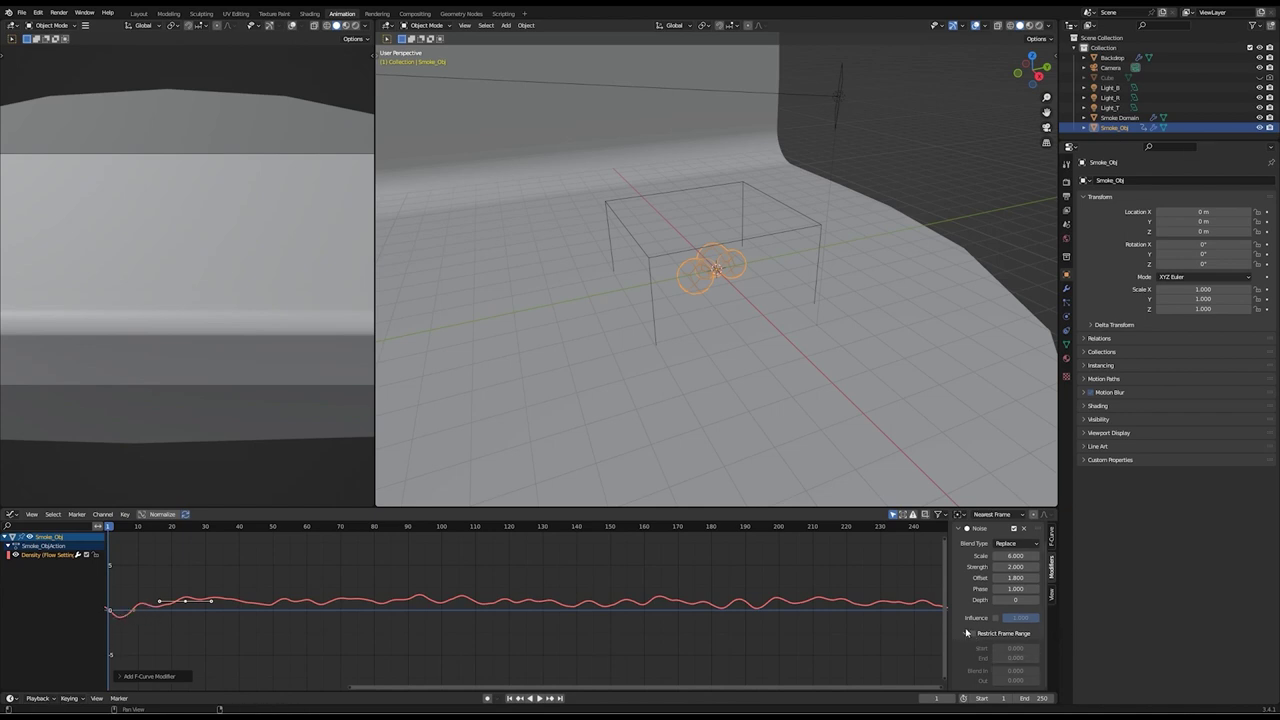
{"action": "left_click", "coordinate": [972, 633]}
{"action": "left_click", "coordinate": [1009, 648]}
{"action": "type", "text": "4"}
{"action": "key", "text": "Return"}
{"action": "left_click", "coordinate": [1018, 659]}
{"action": "type", "text": "250"}
{"action": "key", "text": "Return"}
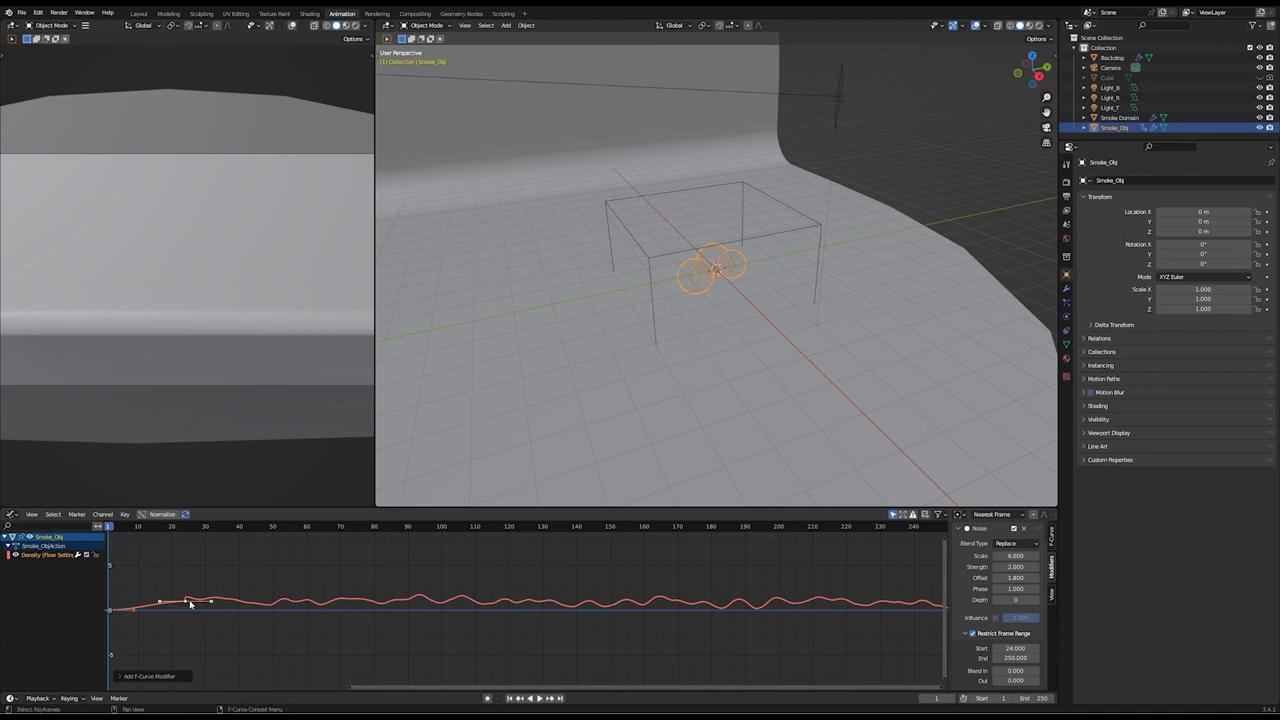
Set noise blend in/out to 4 frames with Multiply blending, then save from Layout
{"action": "left_click", "coordinate": [1014, 671]}
{"action": "type", "text": "4"}
{"action": "key", "text": "Return"}
{"action": "left_click", "coordinate": [1013, 680]}
{"action": "key", "text": "BackSpace"}
{"action": "key", "text": "Return"}
{"action": "left_click", "coordinate": [1019, 549]}
{"action": "left_click", "coordinate": [1012, 588]}
{"action": "left_click", "coordinate": [139, 13]}
{"action": "key", "text": "ctrl+s"}
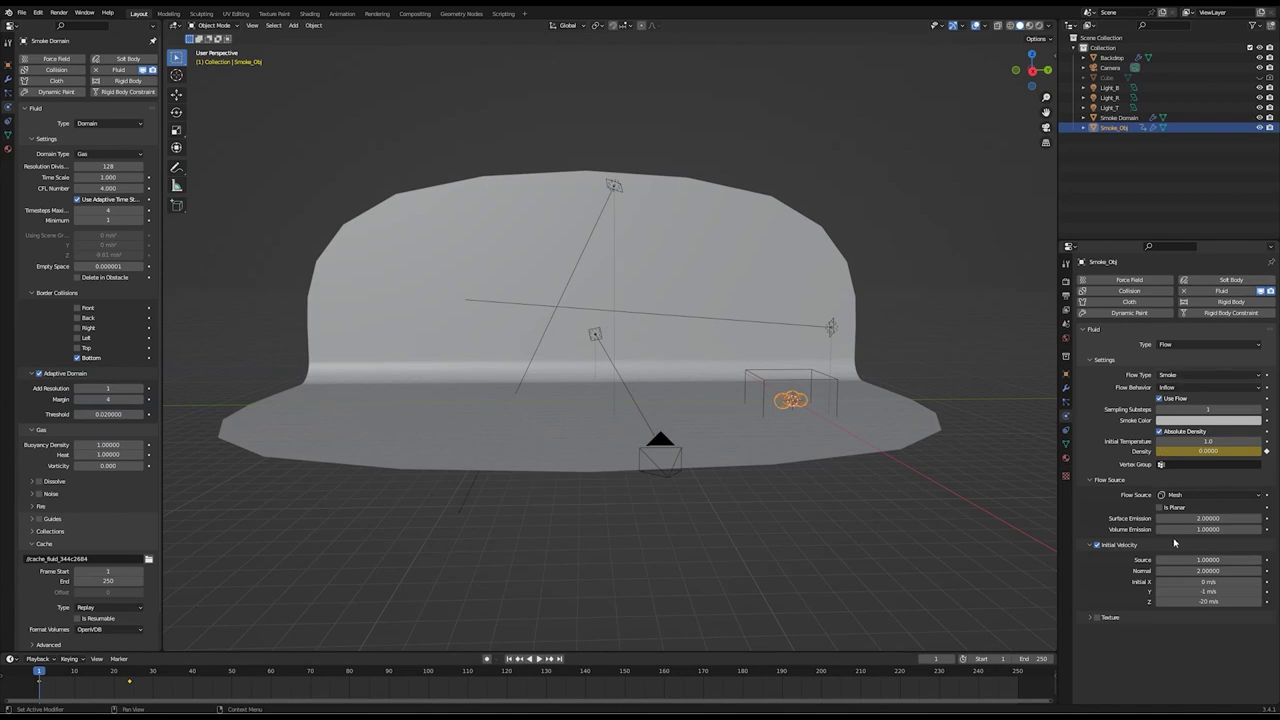
Select the Smoke Domain and set its vorticity to 0.05
{"action": "left_click", "coordinate": [1128, 118]}
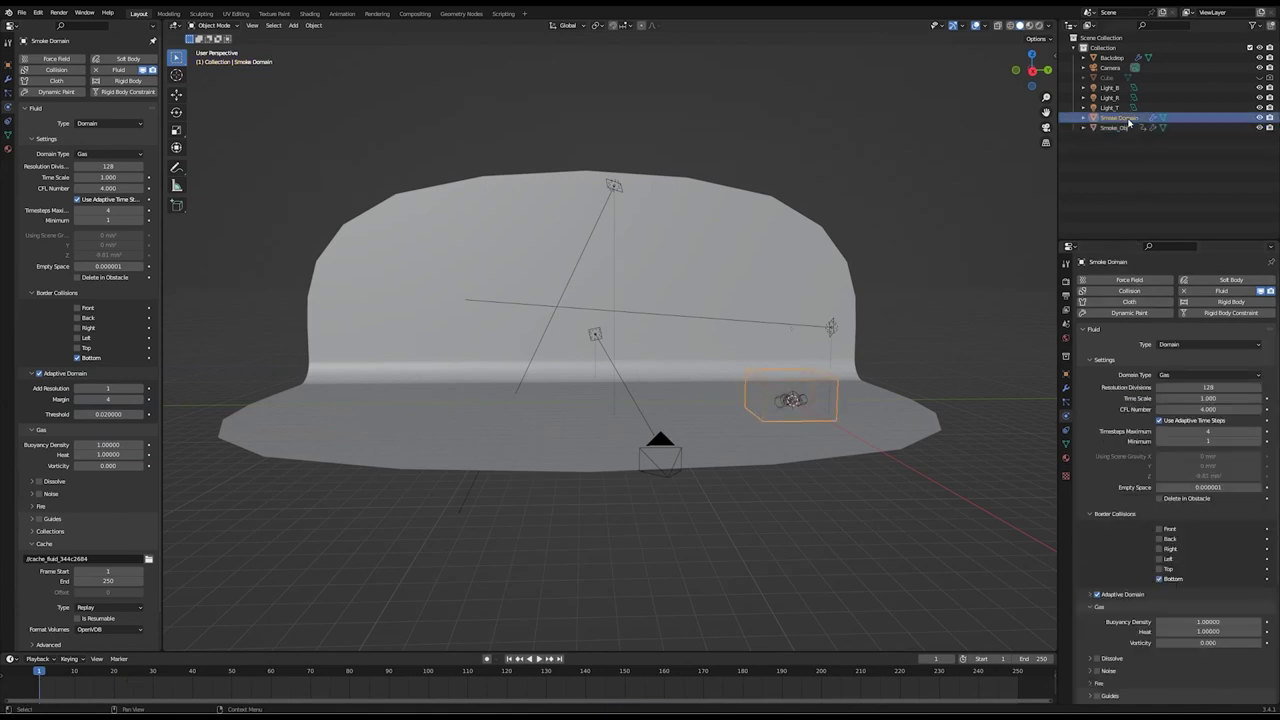
{"action": "scroll", "coordinate": [1150, 530], "scroll_direction": "down", "scroll_amount": 5}
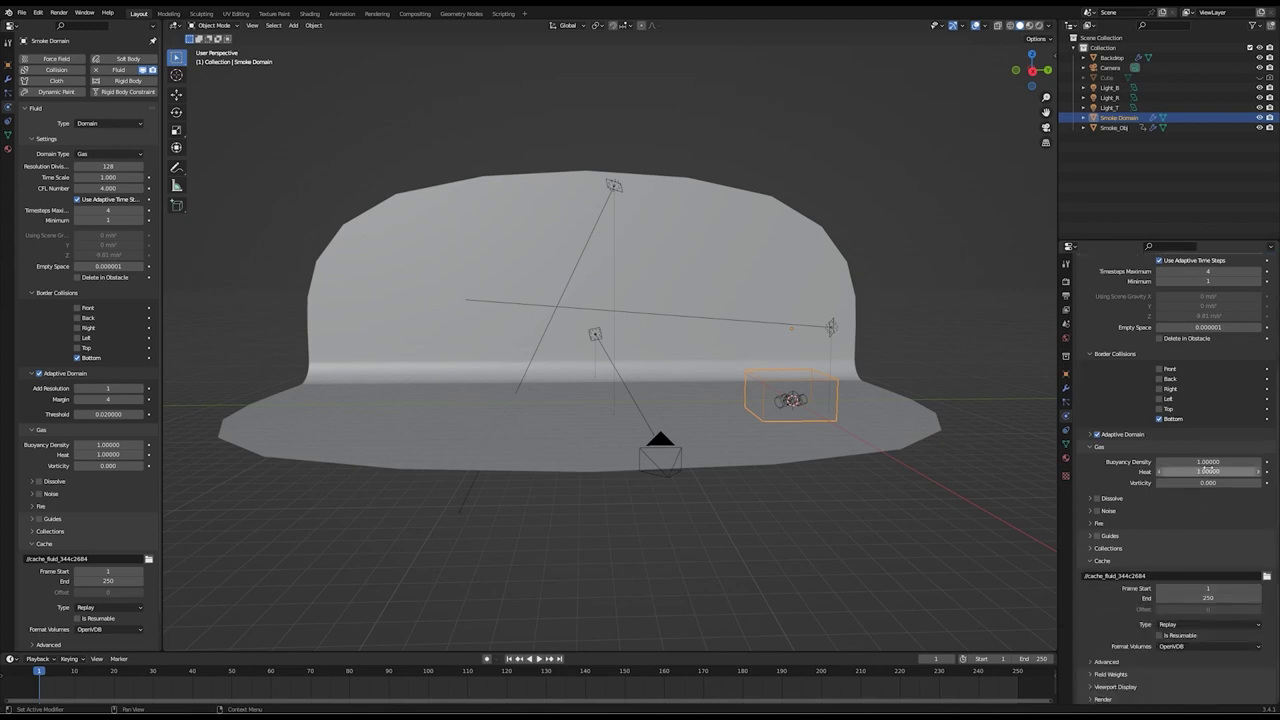
{"action": "left_click", "coordinate": [1089, 434]}
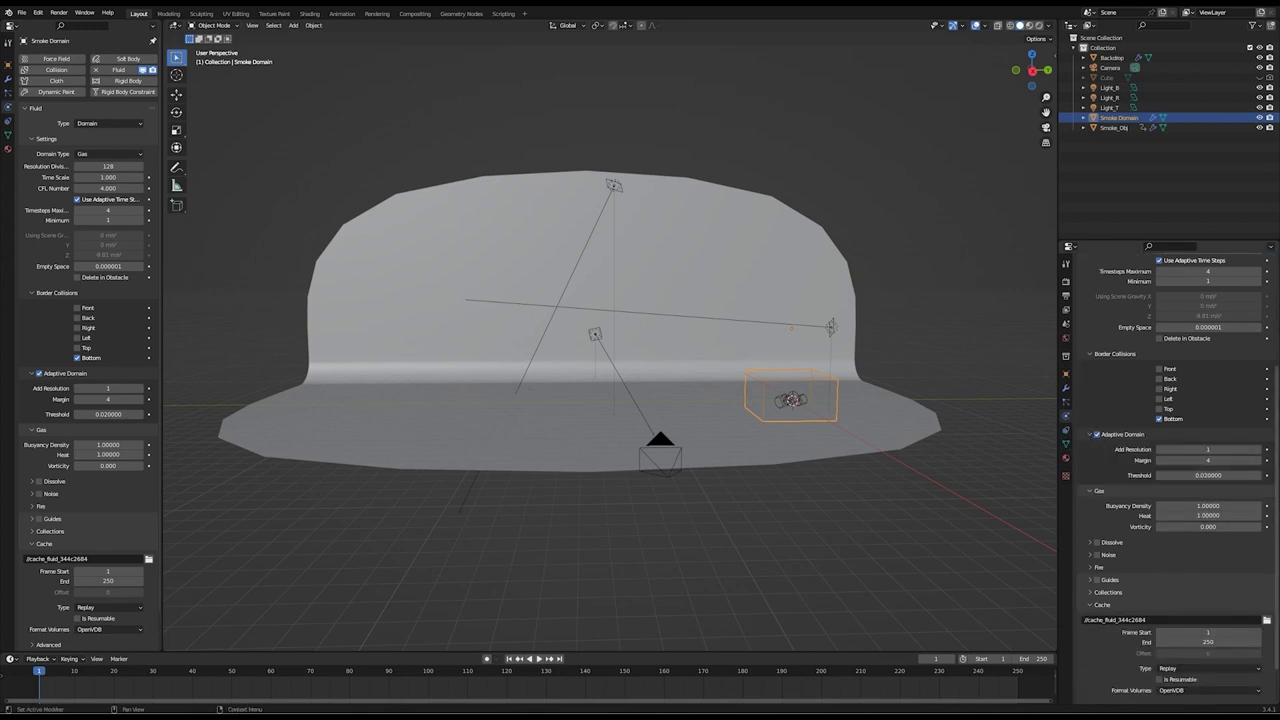
{"action": "scroll", "coordinate": [1158, 503], "scroll_direction": "down", "scroll_amount": 1}
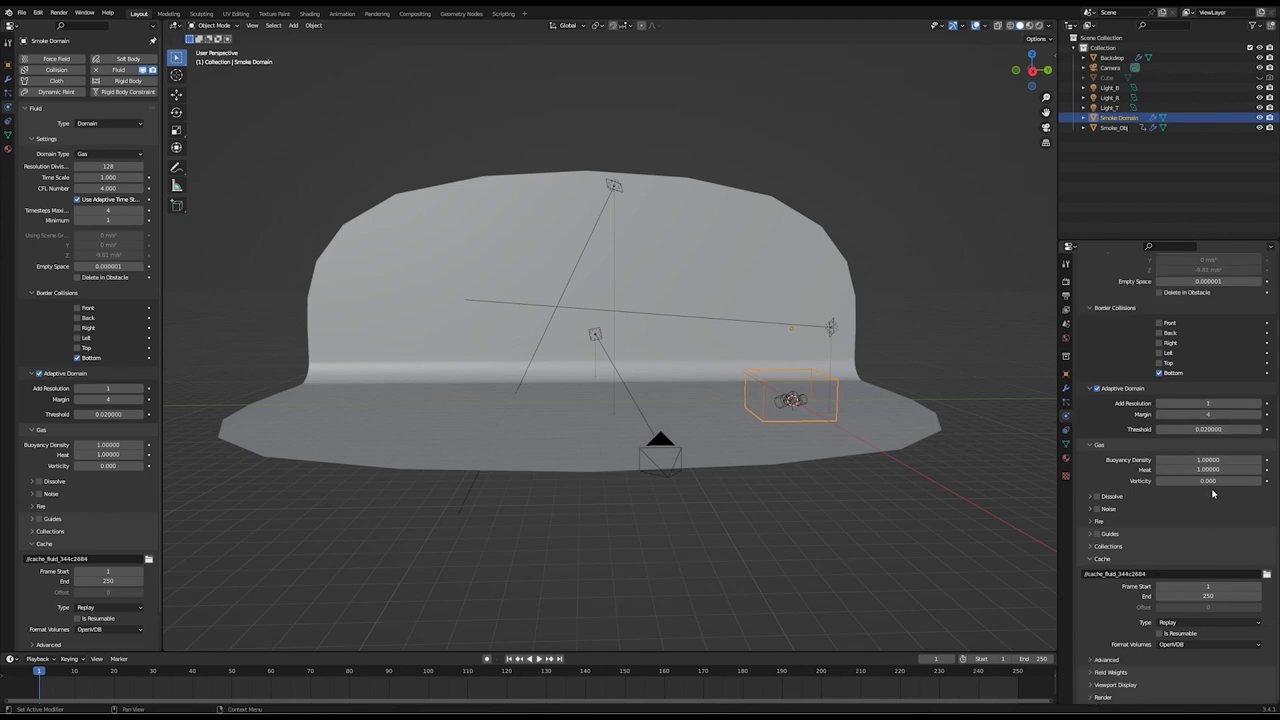
{"action": "left_click", "coordinate": [1207, 481]}
{"action": "type", "text": "0.05"}
{"action": "key", "text": "Return"}
Enable smoke dissolve with a dissolve time of 40 frames
{"action": "left_click", "coordinate": [1090, 500]}
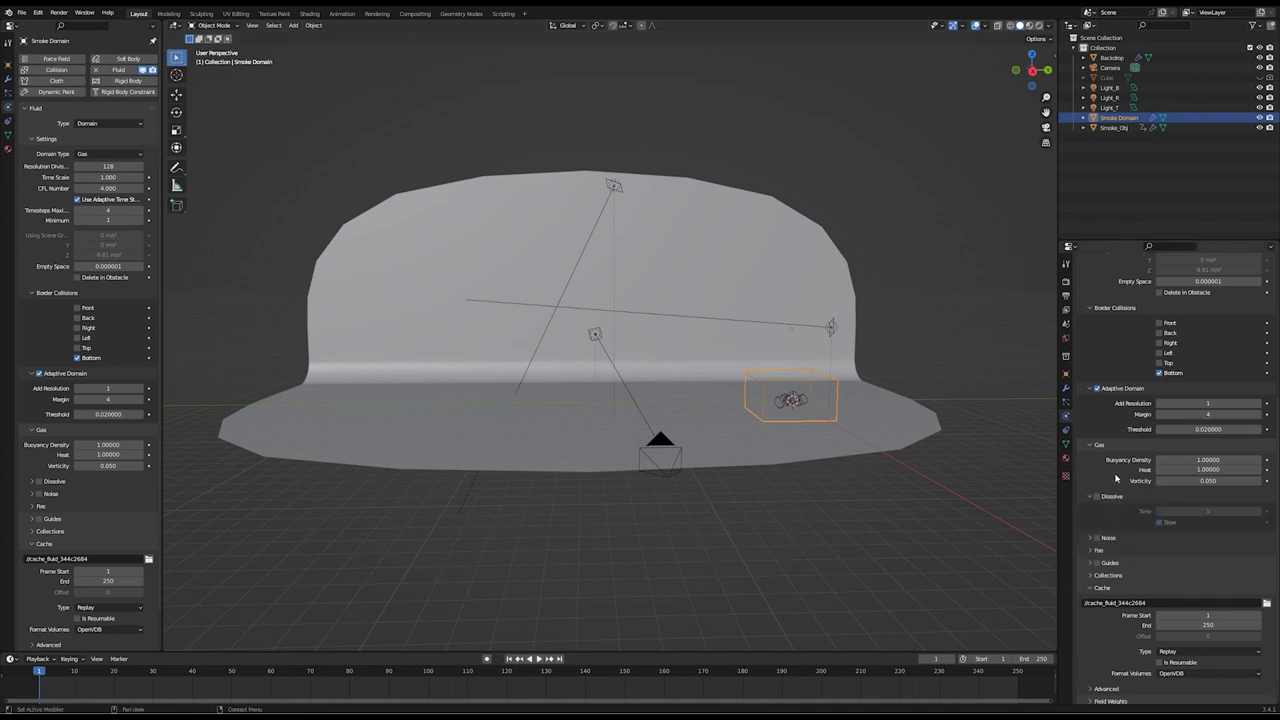
{"action": "scroll", "coordinate": [1092, 485], "scroll_direction": "down", "scroll_amount": 1}
{"action": "left_click", "coordinate": [1097, 468]}
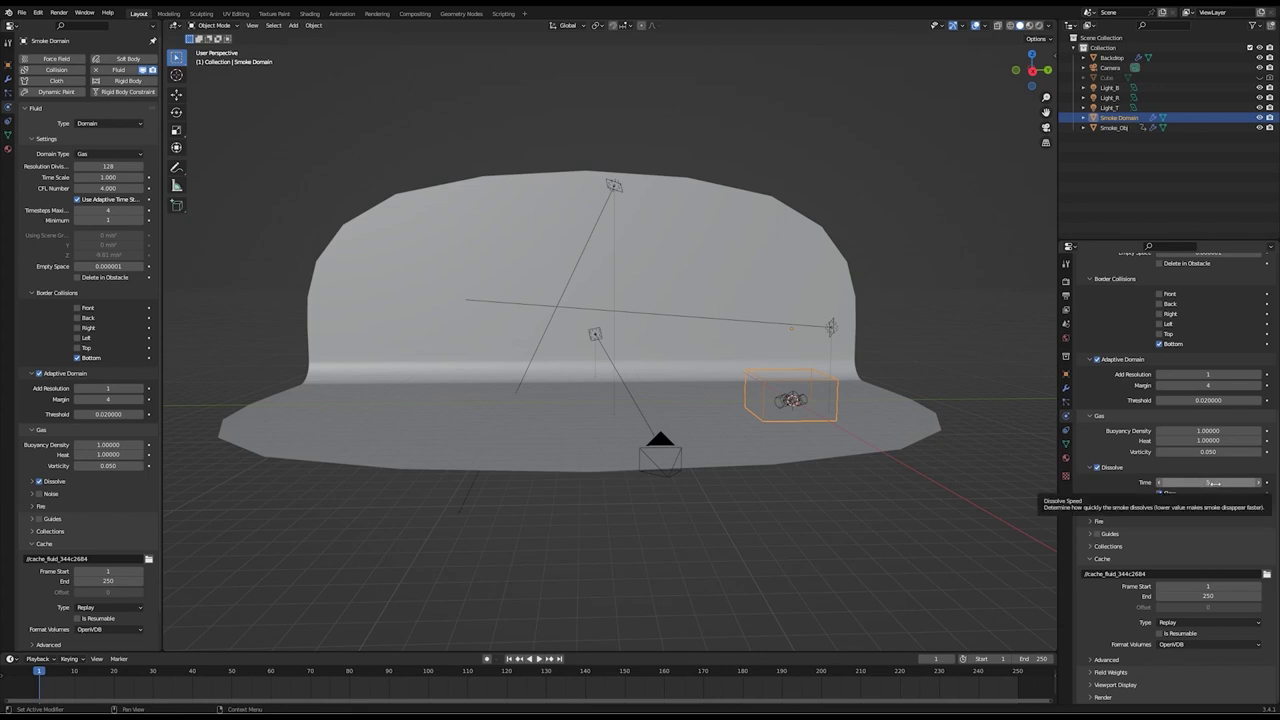
{"action": "left_click", "coordinate": [1214, 483]}
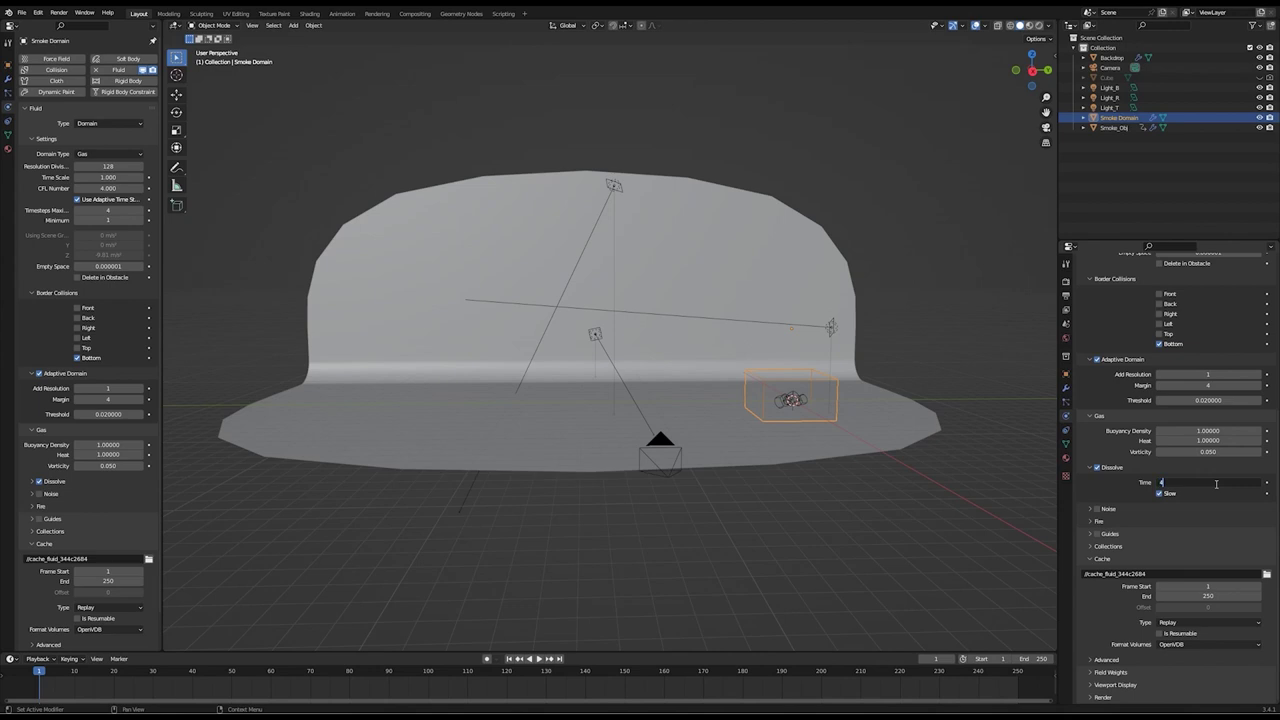
{"action": "type", "text": "40"}
{"action": "key", "text": "Return"}
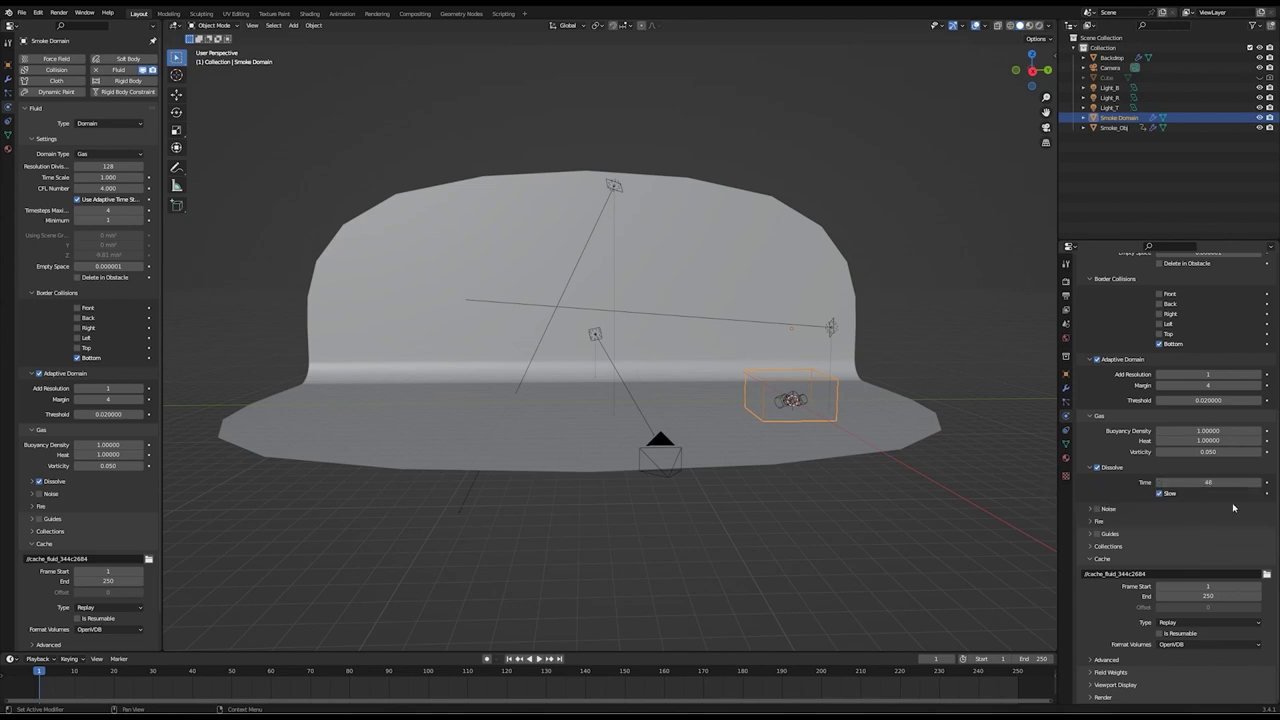
Turn on simulation noise for the smoke domain
{"action": "left_click", "coordinate": [1092, 510]}
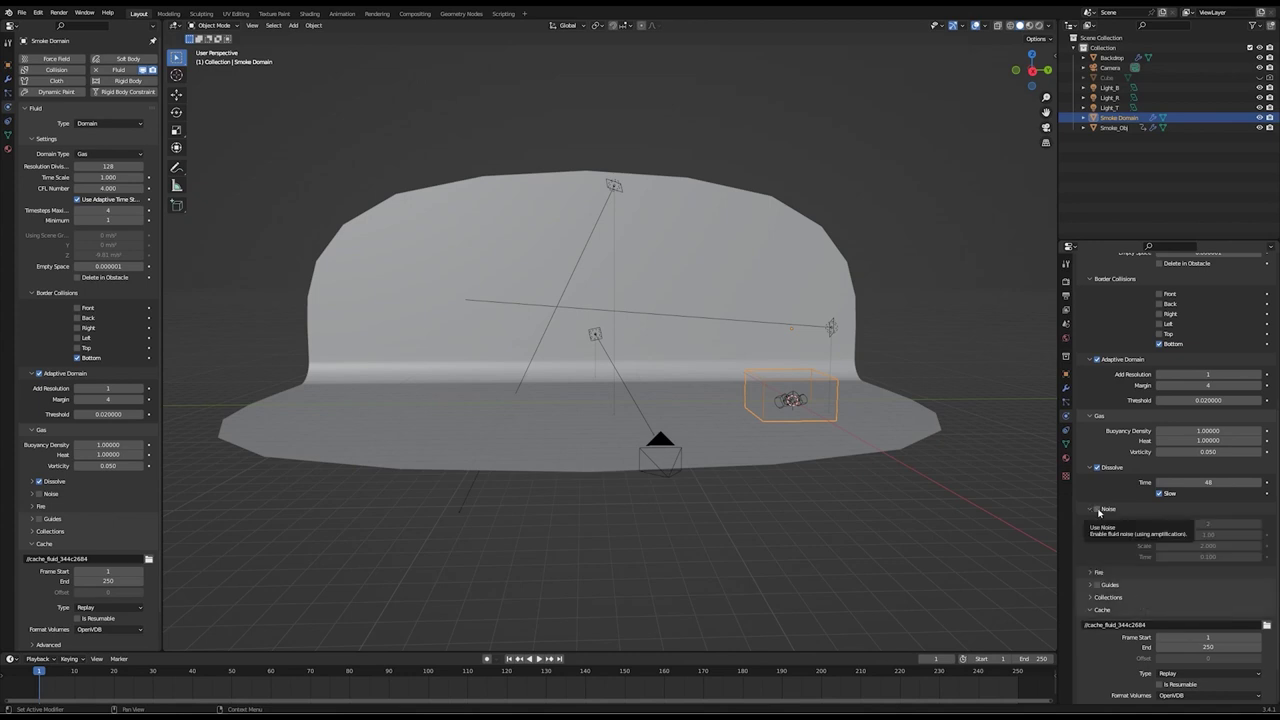
{"action": "left_click", "coordinate": [1097, 509]}
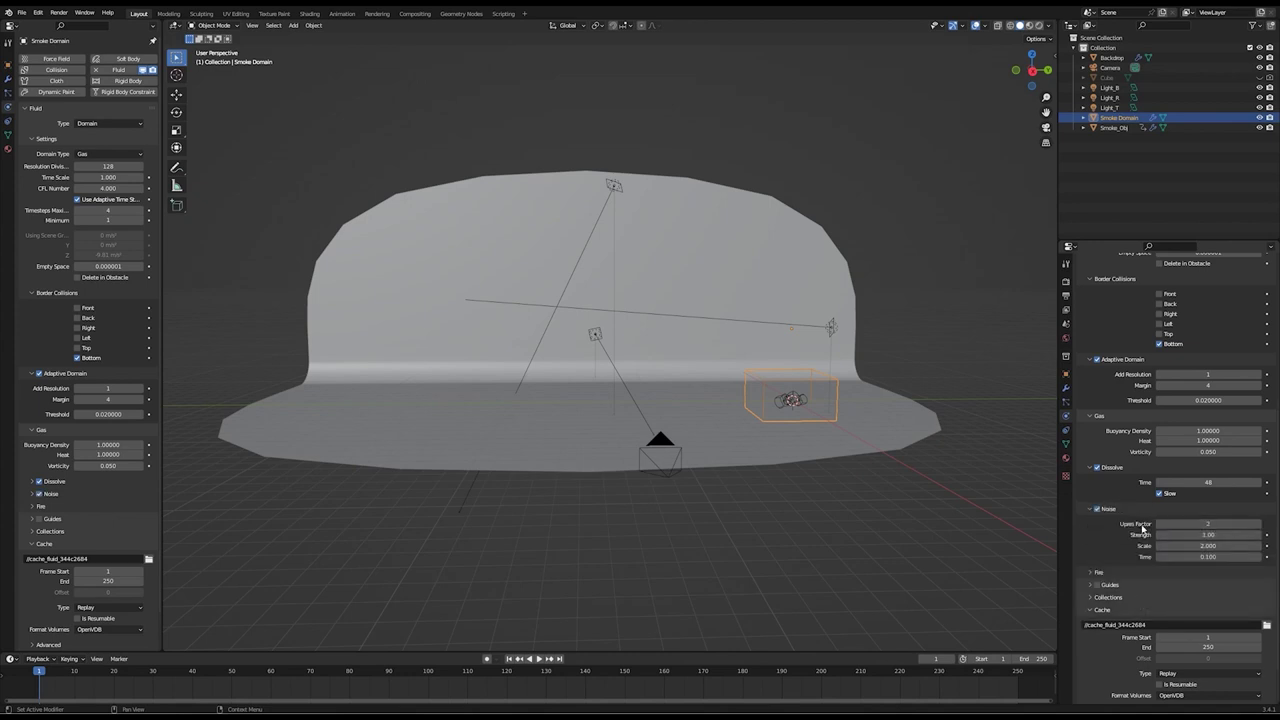
{"action": "scroll", "coordinate": [1144, 530], "scroll_direction": "down", "scroll_amount": 1}
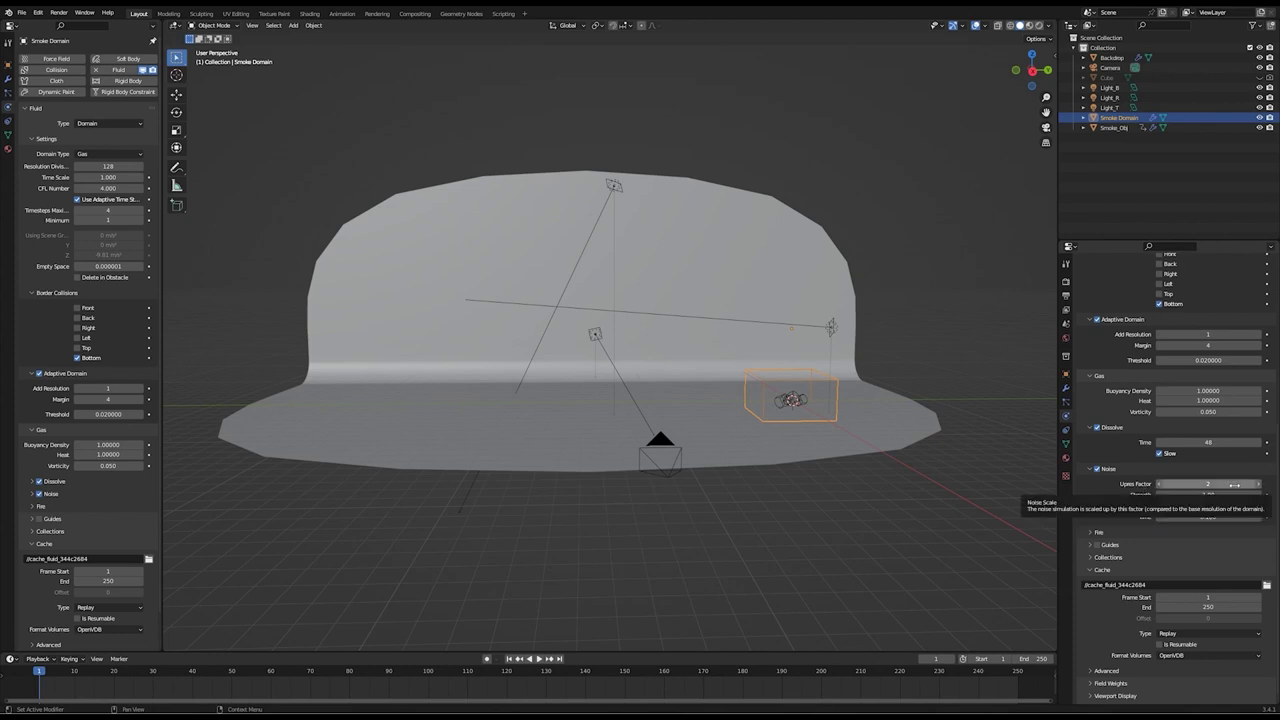
{"action": "scroll", "coordinate": [1234, 484], "scroll_direction": "up", "scroll_amount": 6}
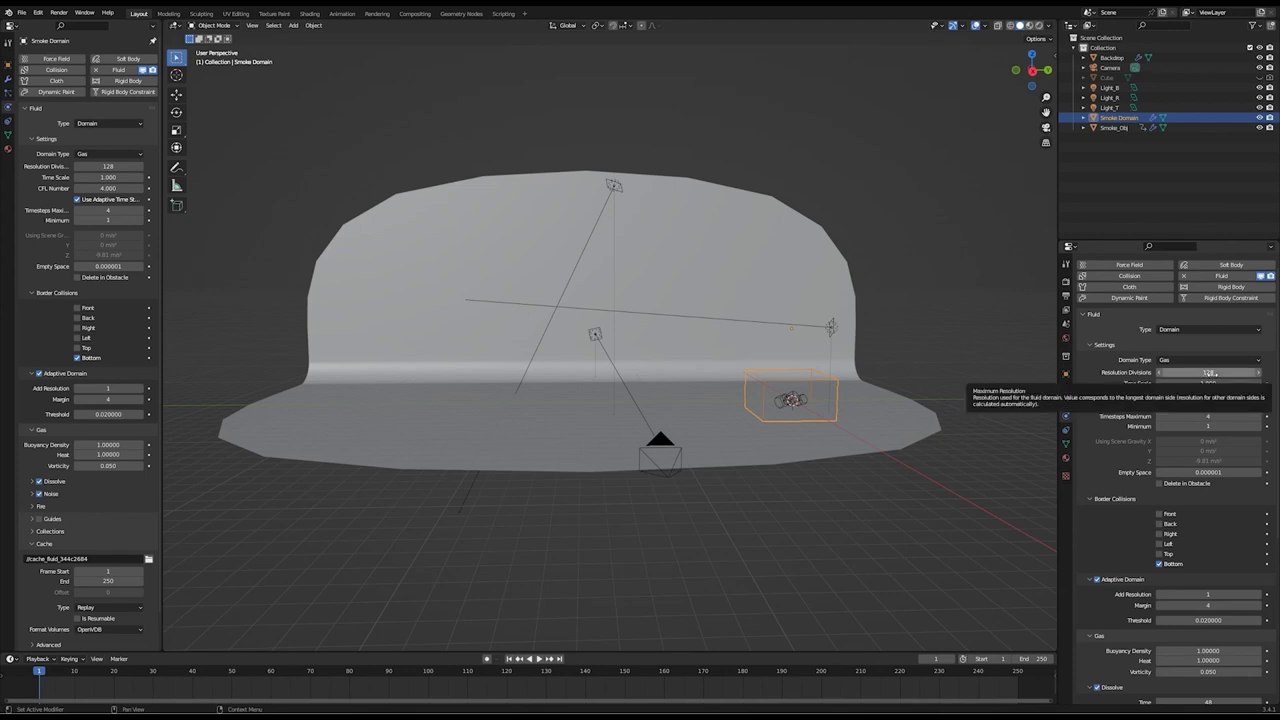
{"action": "scroll", "coordinate": [1128, 482], "scroll_direction": "down", "scroll_amount": 6}
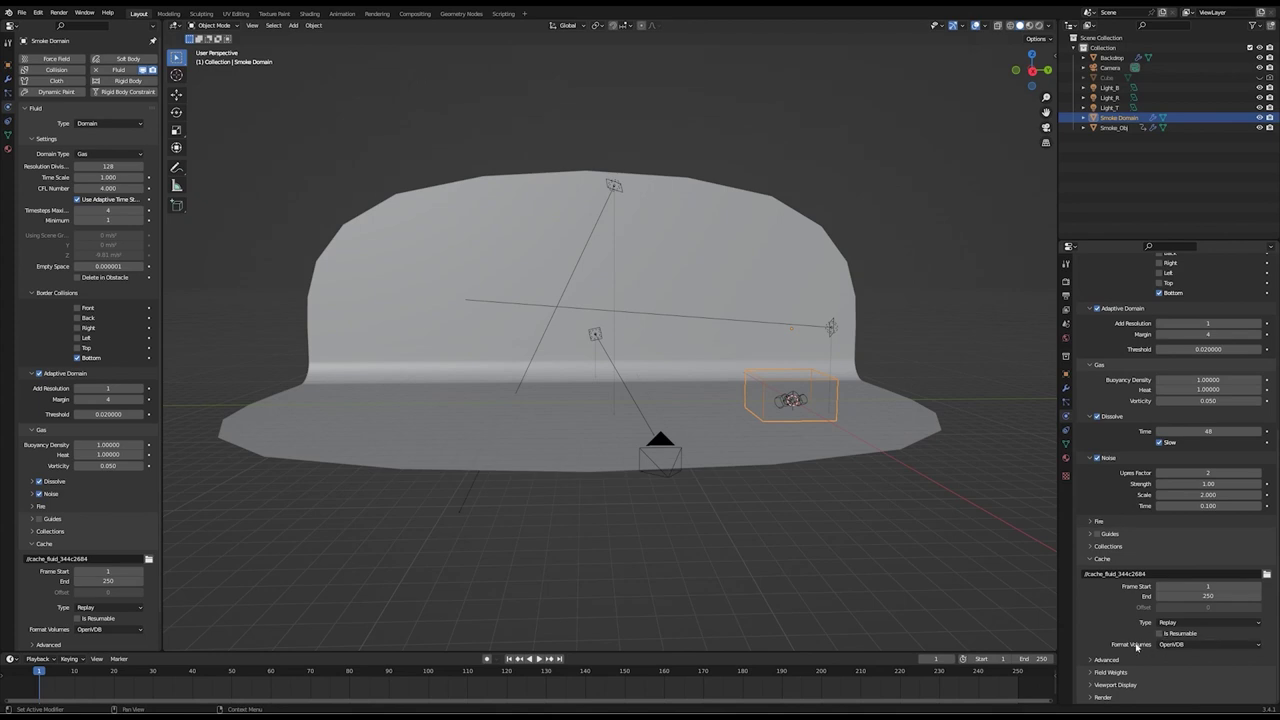
Set the advanced cache volume compression to Zip and save smoke.blend
{"action": "left_click", "coordinate": [1095, 661]}
{"action": "scroll", "coordinate": [1107, 607], "scroll_direction": "down", "scroll_amount": 1}
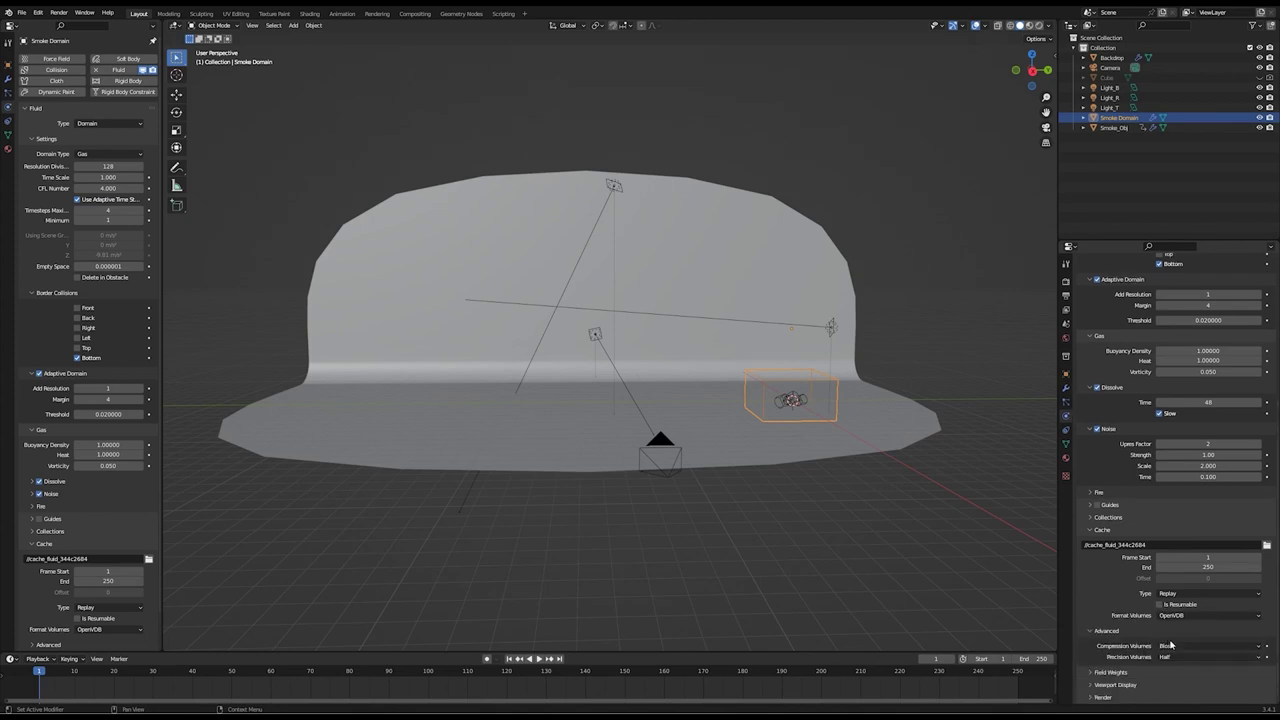
{"action": "left_click", "coordinate": [1170, 645]}
{"action": "left_click", "coordinate": [1166, 658]}
{"action": "key", "text": "ctrl+s"}
{"action": "scroll", "coordinate": [1136, 617], "scroll_direction": "up", "scroll_amount": 5}
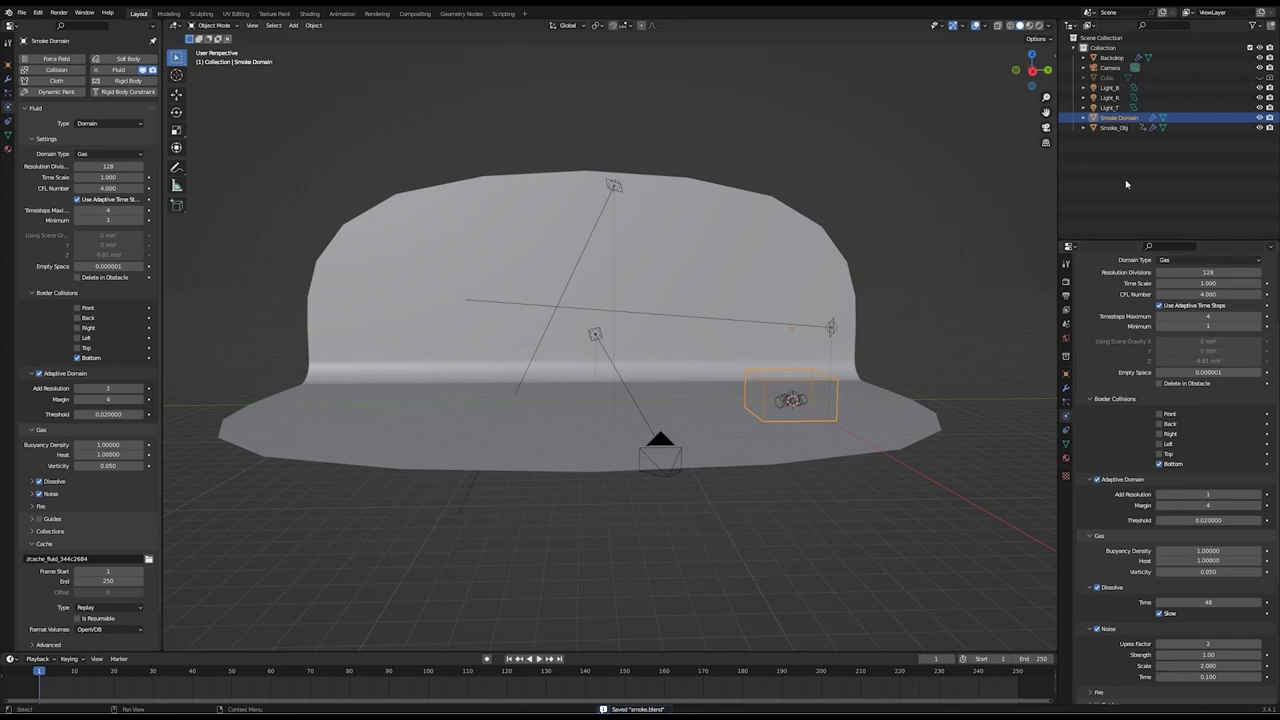
Preview the Replay-cached smoke through the camera, rewind to frame 1, and open the Add menu
{"action": "key", "text": "KP_0"}
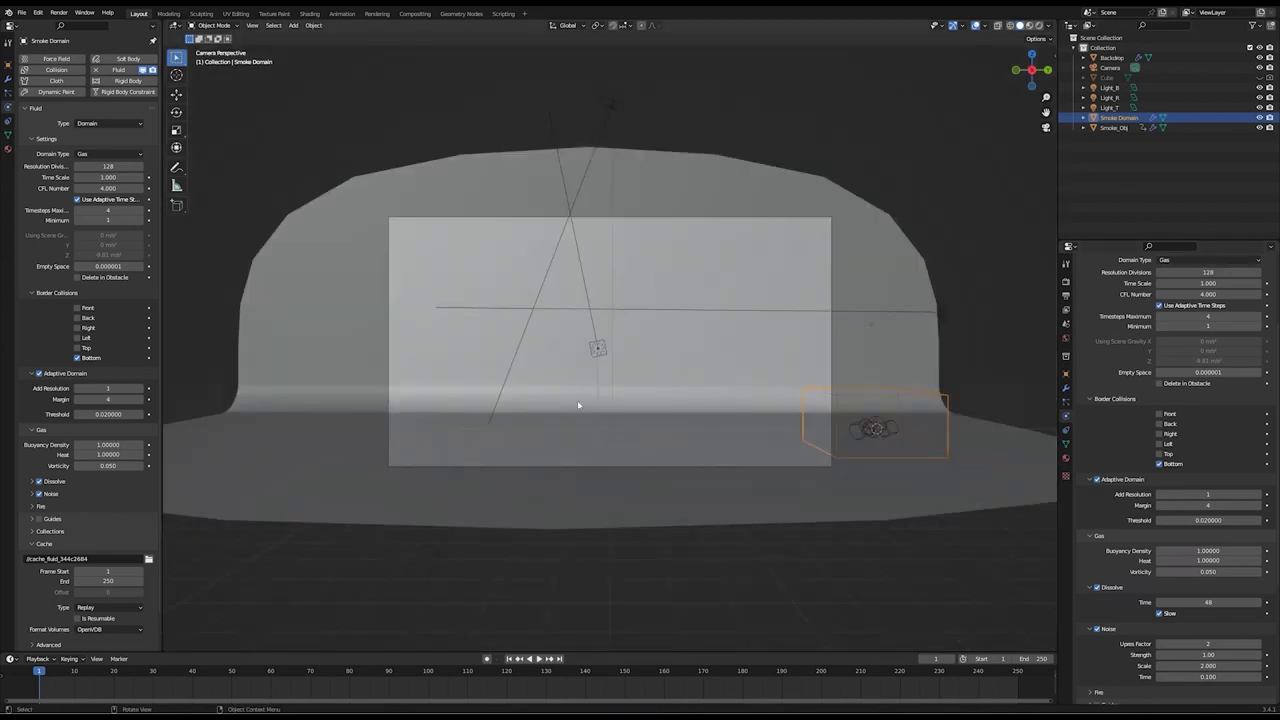
{"action": "left_click", "coordinate": [1126, 183]}
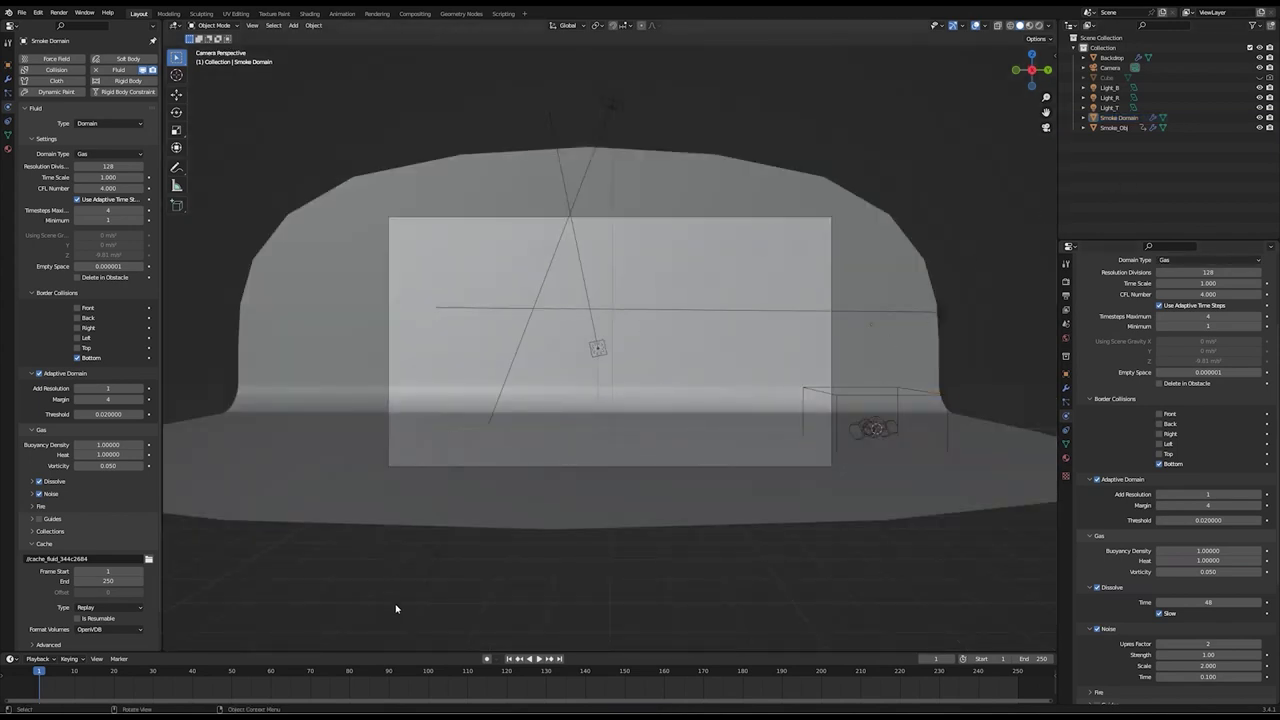
{"action": "left_click", "coordinate": [103, 607]}
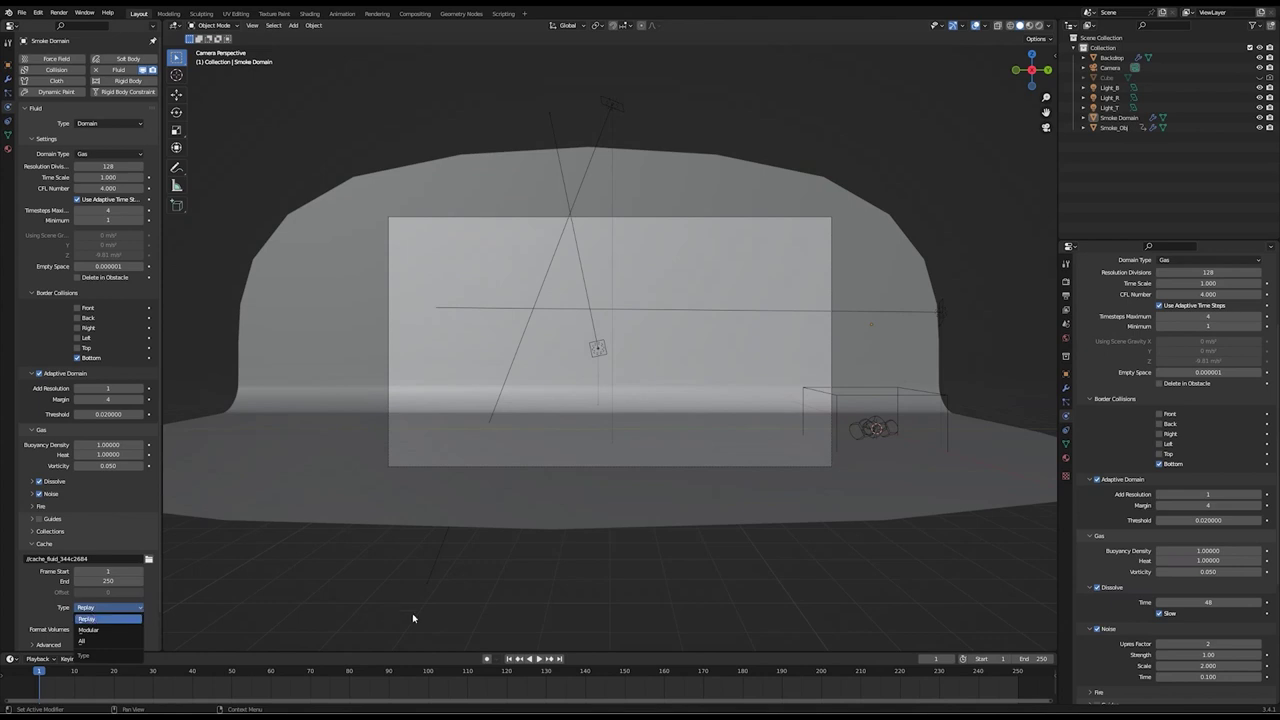
{"action": "left_click", "coordinate": [538, 658]}
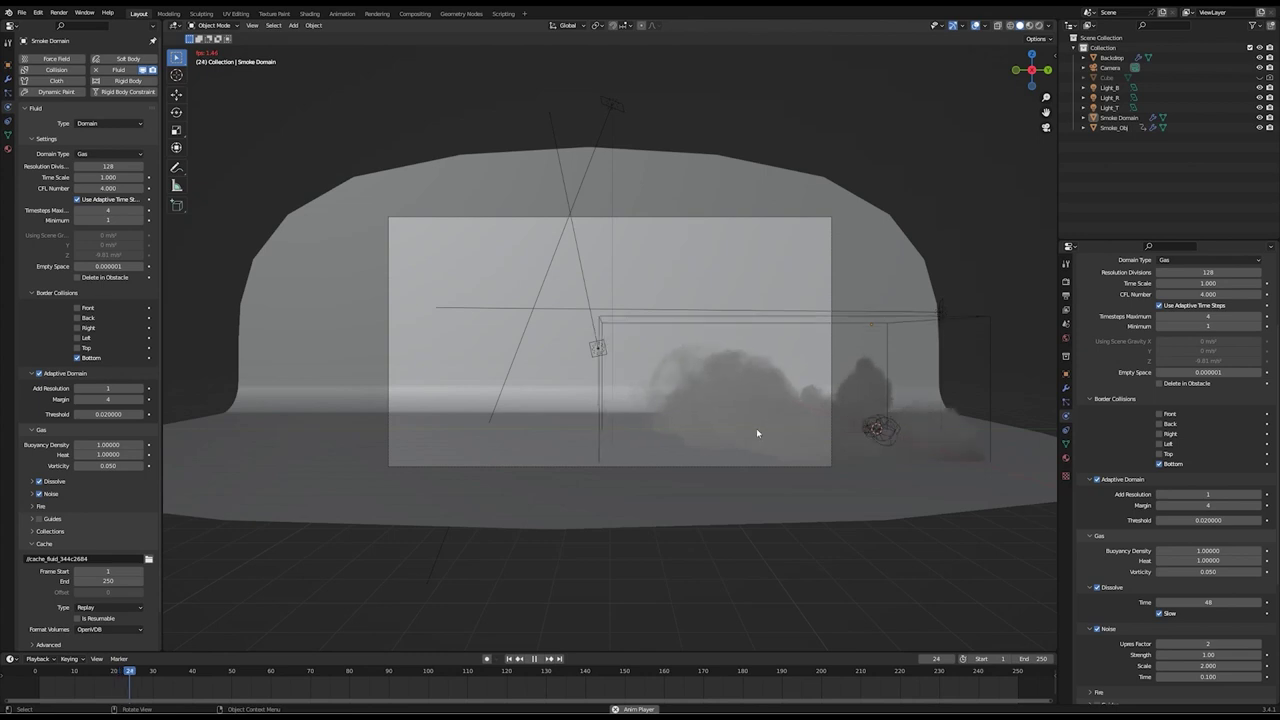
{"action": "left_click", "coordinate": [531, 660]}
{"action": "key", "text": "shift+Left"}
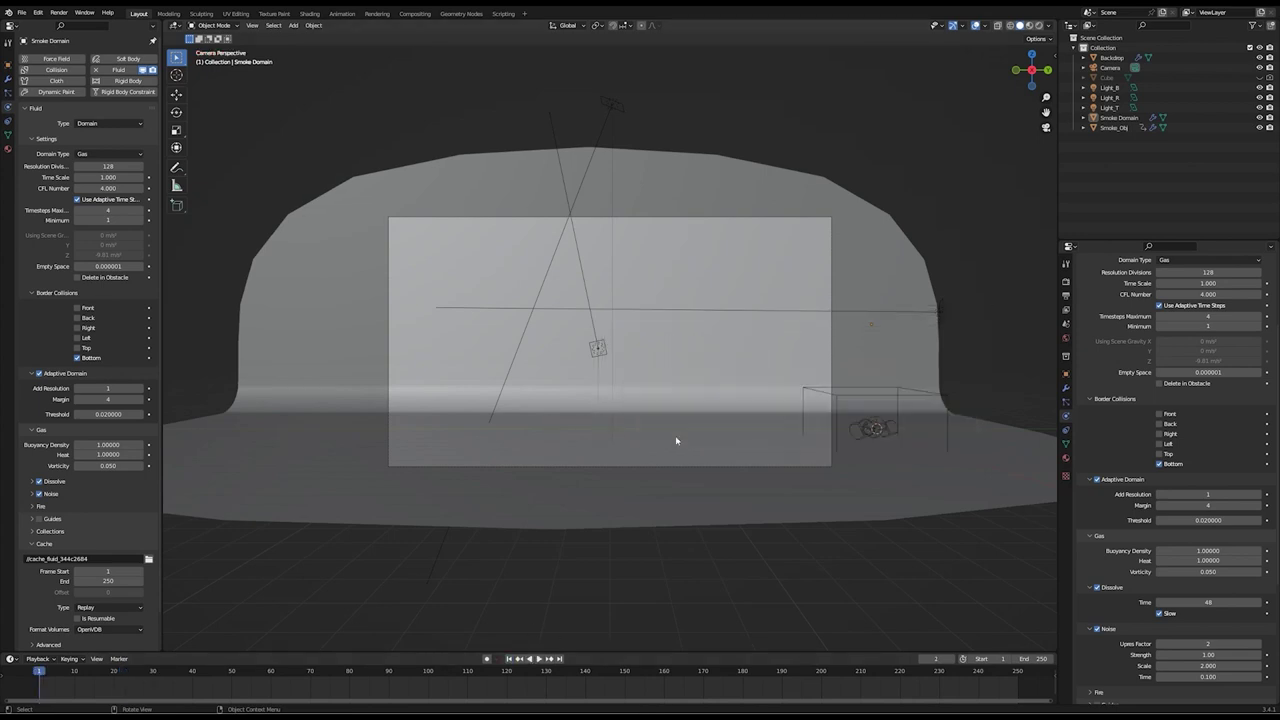
{"action": "key", "text": "shift+a"}
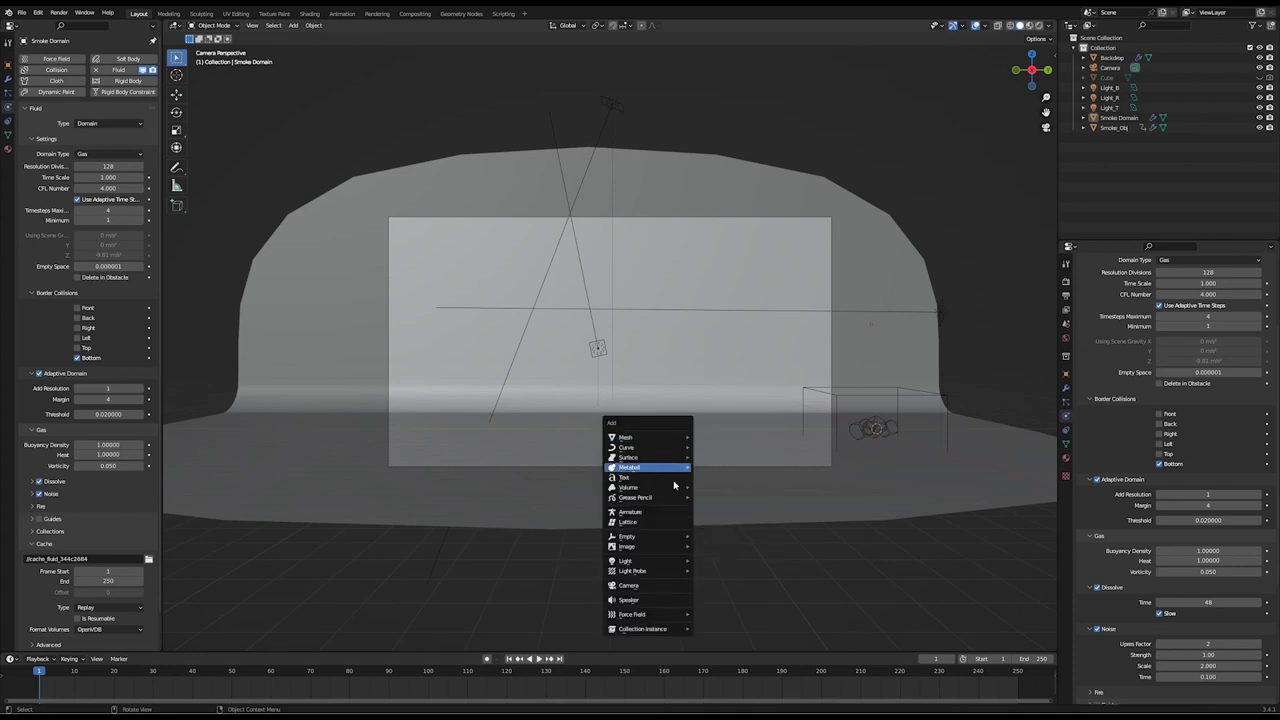
Add a Wind force field and rotate it 90° about X
{"action": "mouse_move", "coordinate": [660, 617]}
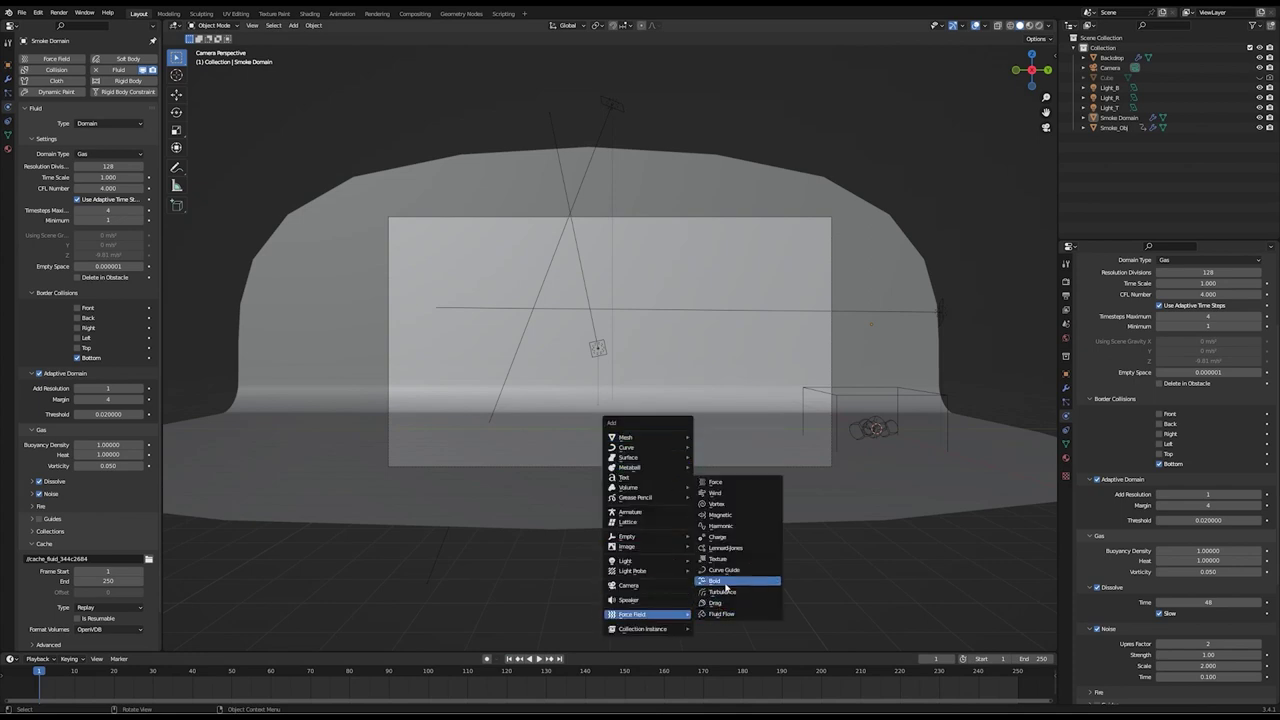
{"action": "left_click", "coordinate": [733, 492]}
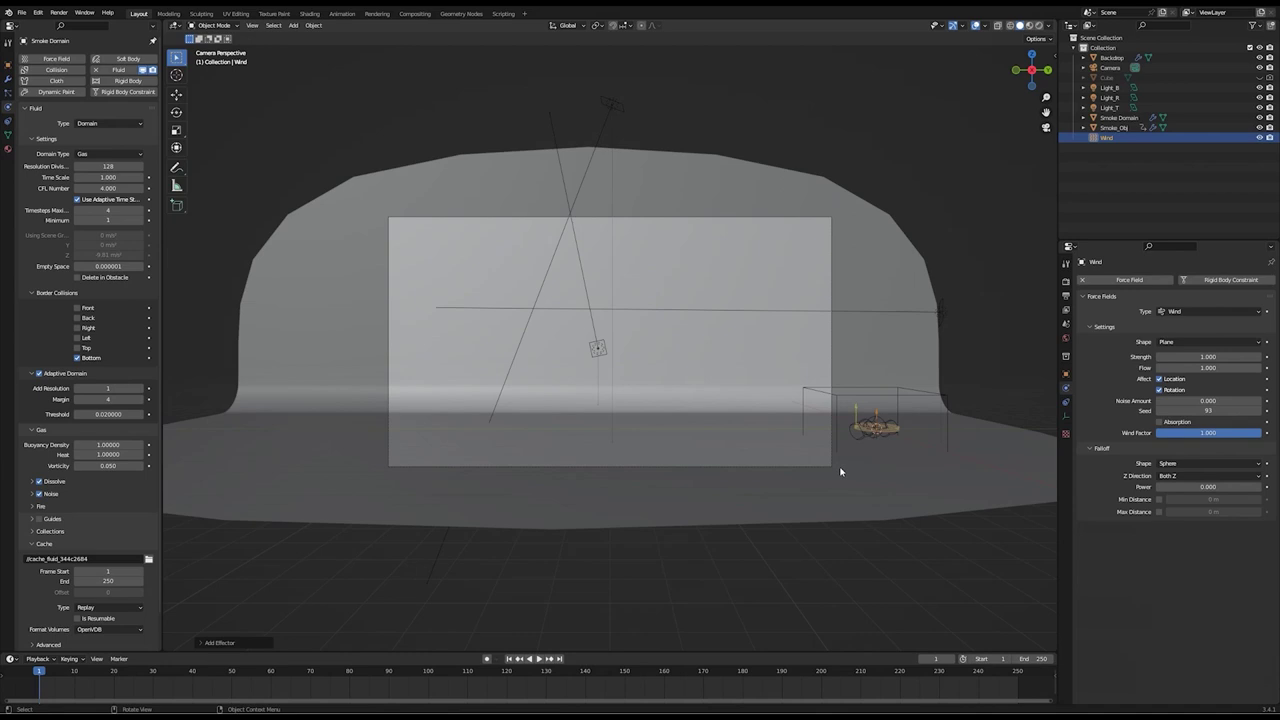
{"action": "key", "text": "r"}
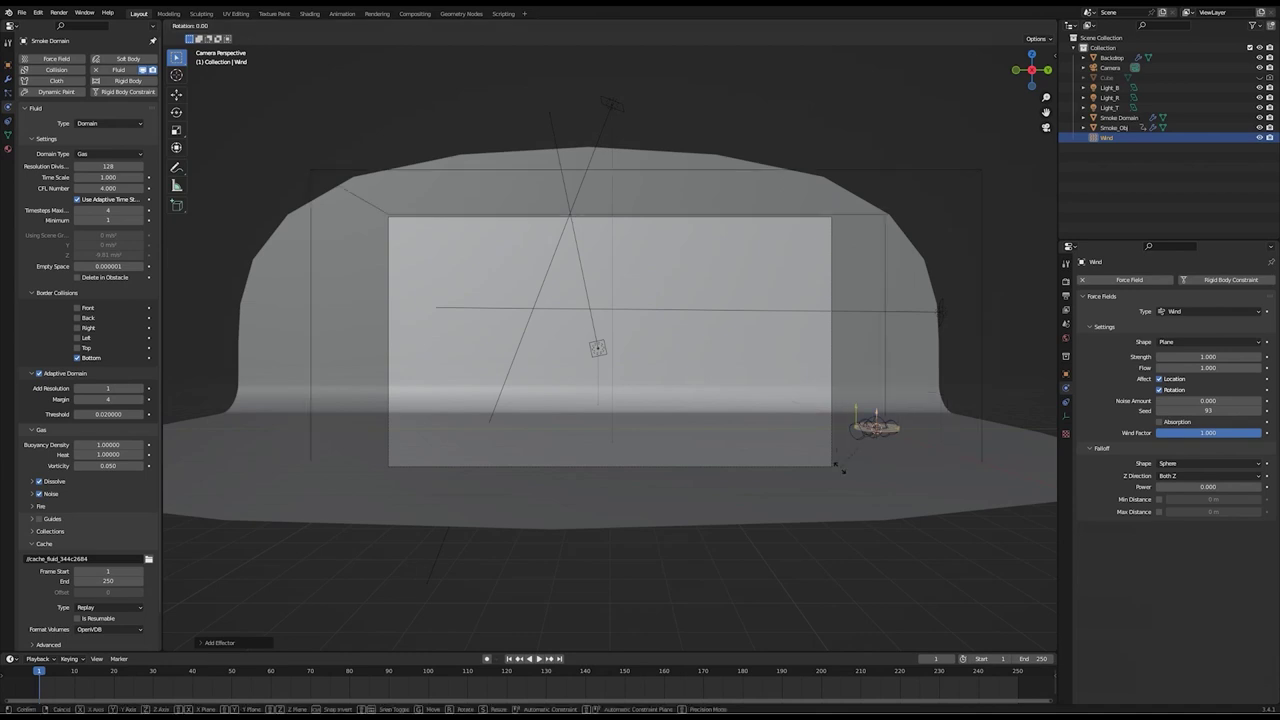
{"action": "key", "text": "x"}
{"action": "key", "text": "9"}
{"action": "key", "text": "0"}
{"action": "key", "text": "Return"}
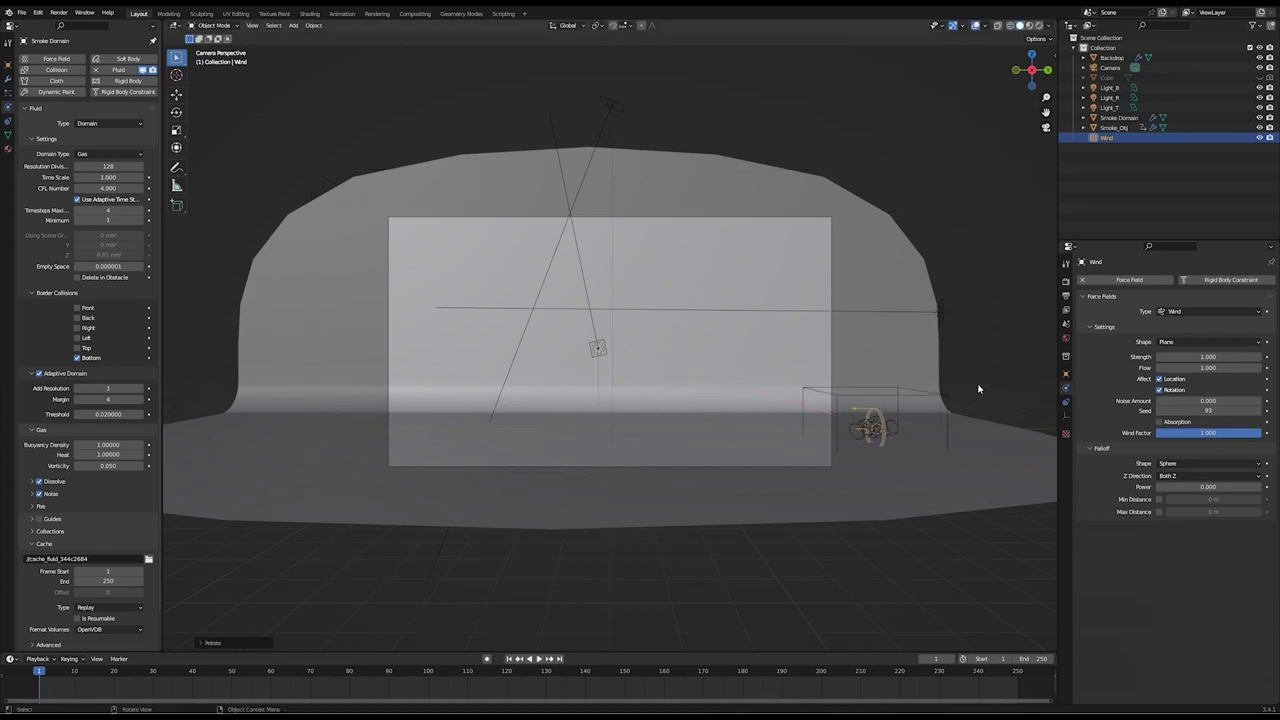
Set the wind's X location to 0 m, placing it at 0, 8, 0 m
{"action": "left_click", "coordinate": [1066, 372]}
{"action": "left_click", "coordinate": [1202, 312]}
{"action": "type", "text": "2"}
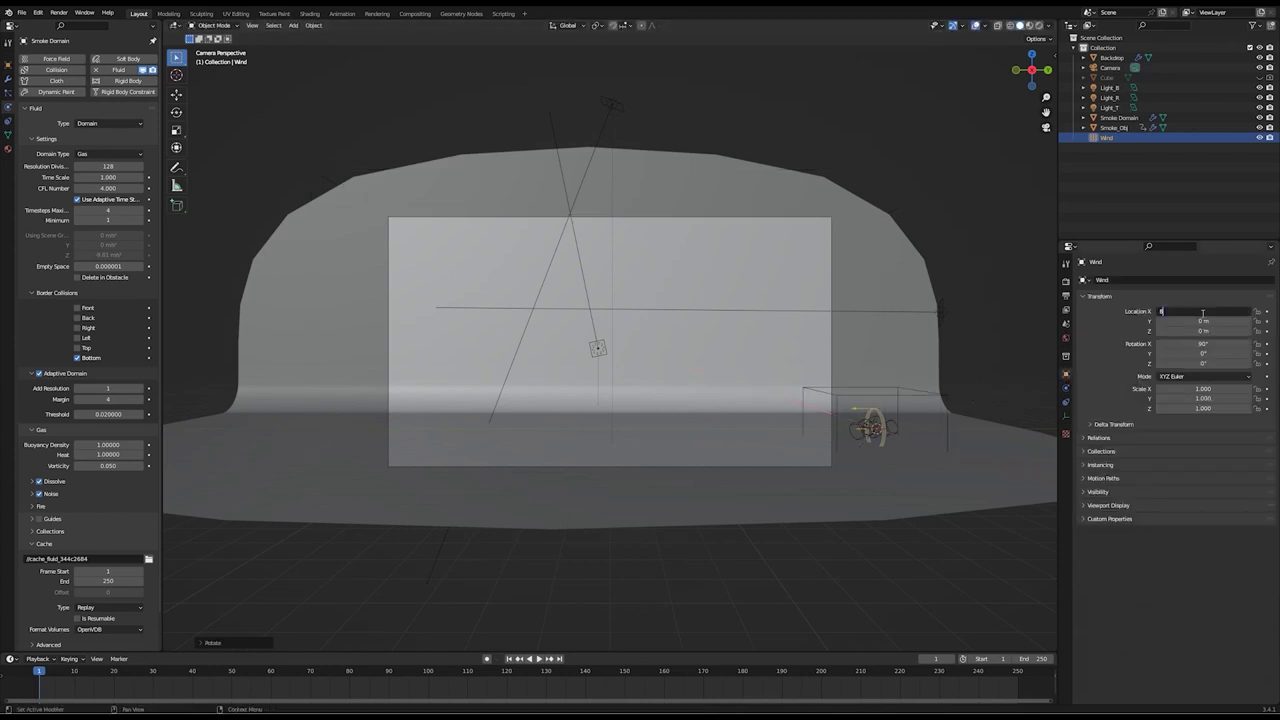
{"action": "key", "text": "Return"}
{"action": "left_click", "coordinate": [1202, 312]}
{"action": "type", "text": "0"}
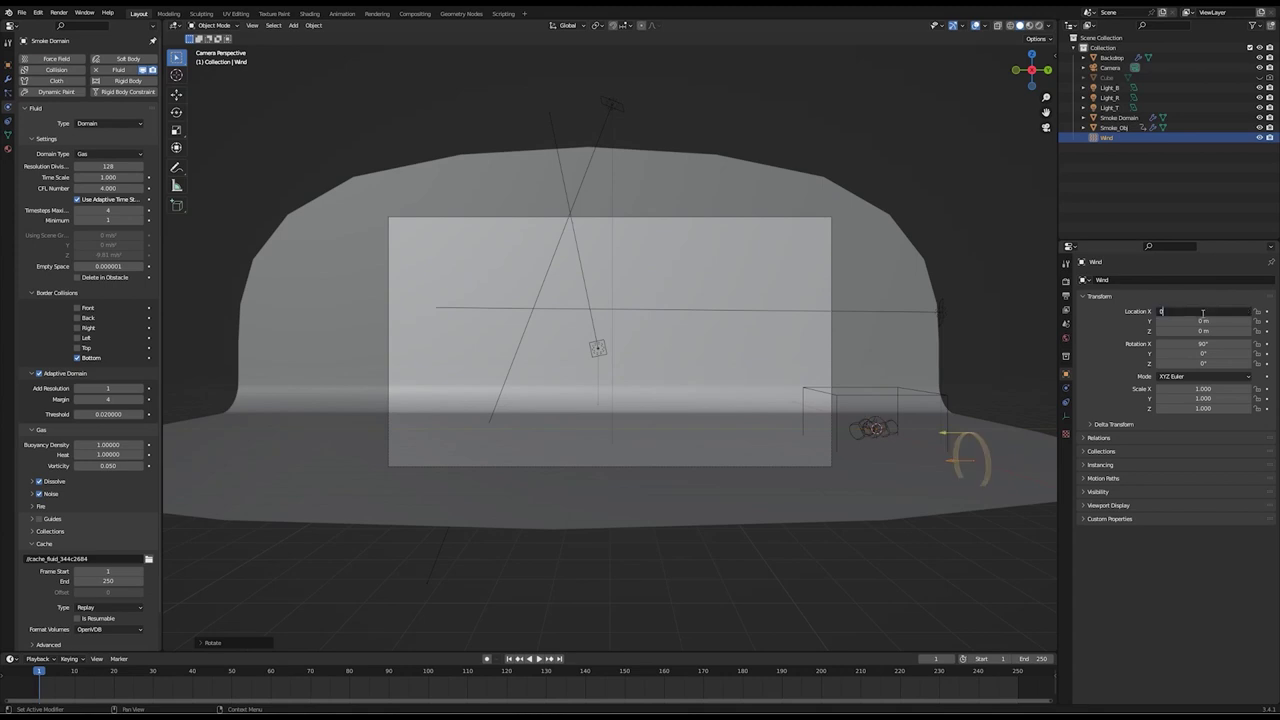
{"action": "key", "text": "Return"}
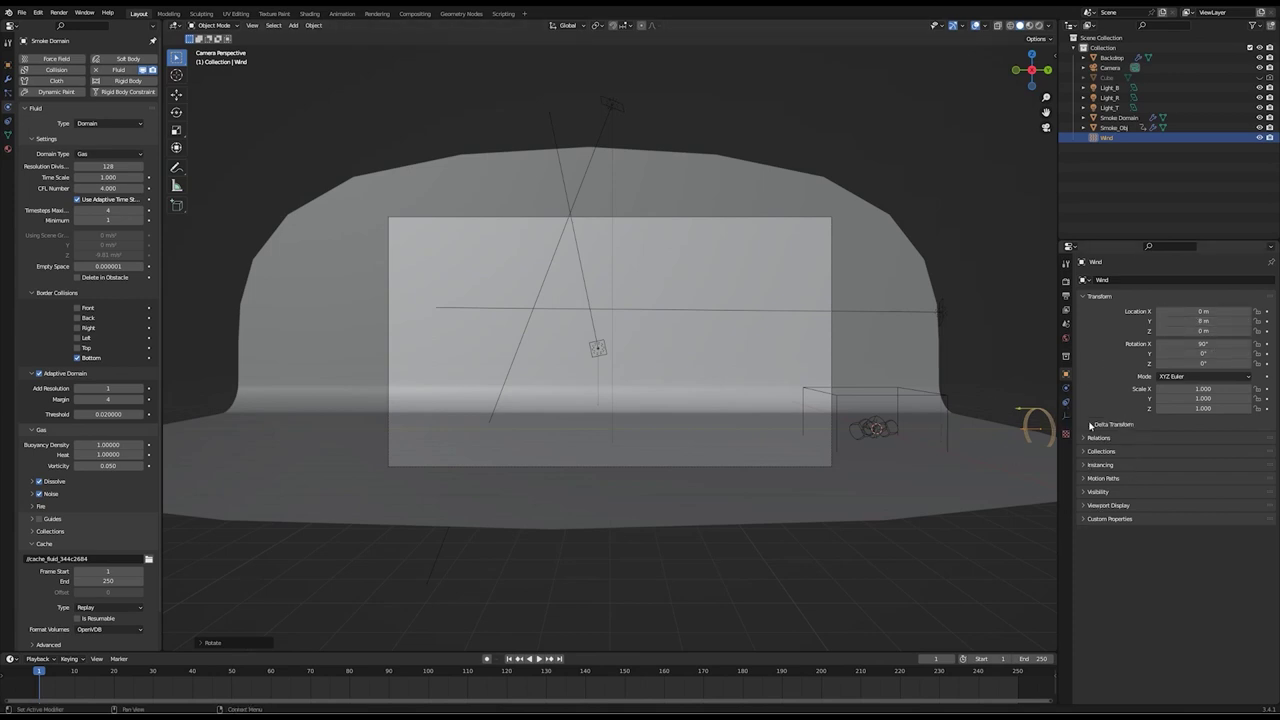
Give the wind field strength 10 and noise amount 10
{"action": "left_click", "coordinate": [1066, 388]}
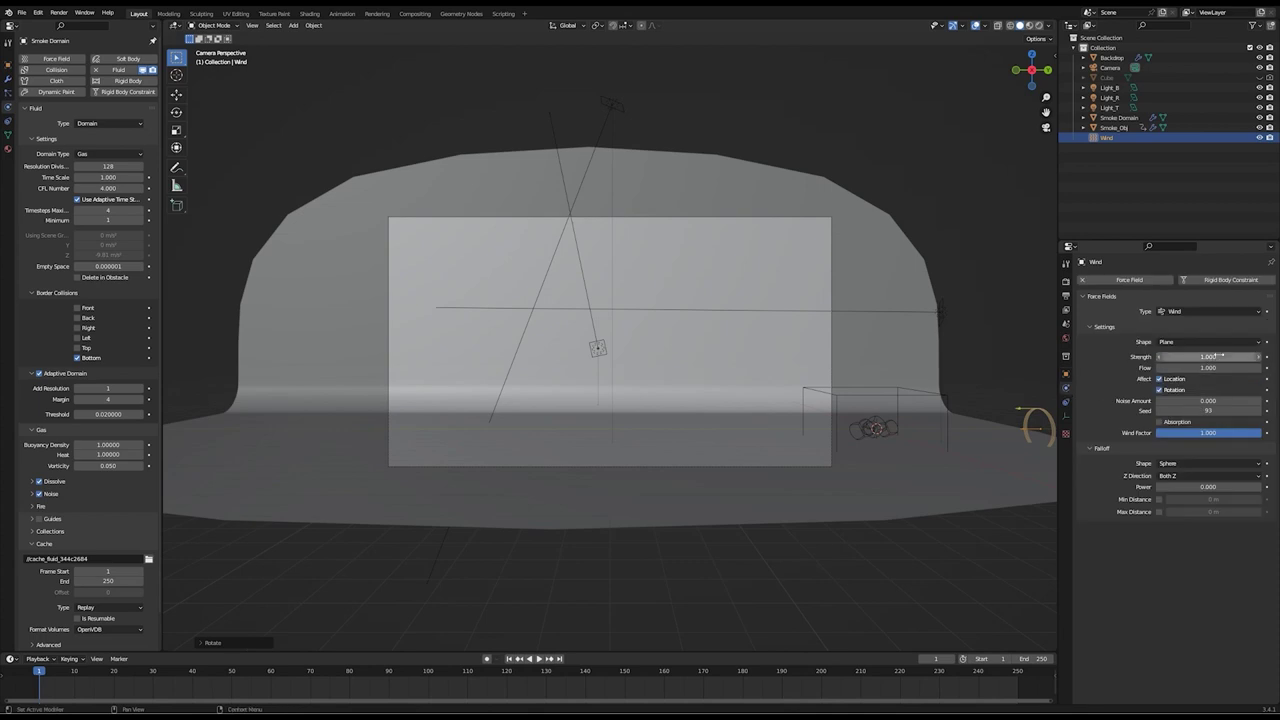
{"action": "left_click", "coordinate": [1218, 356]}
{"action": "type", "text": "10"}
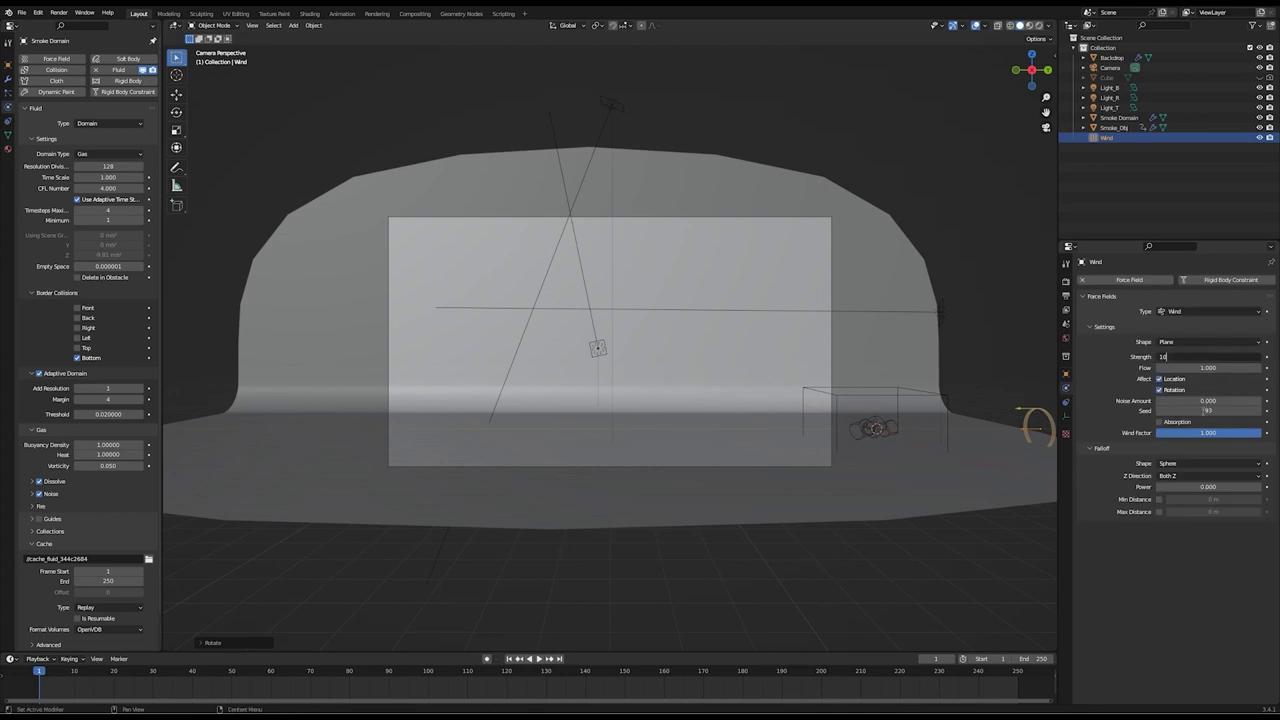
{"action": "left_click", "coordinate": [1203, 403]}
{"action": "type", "text": "10"}
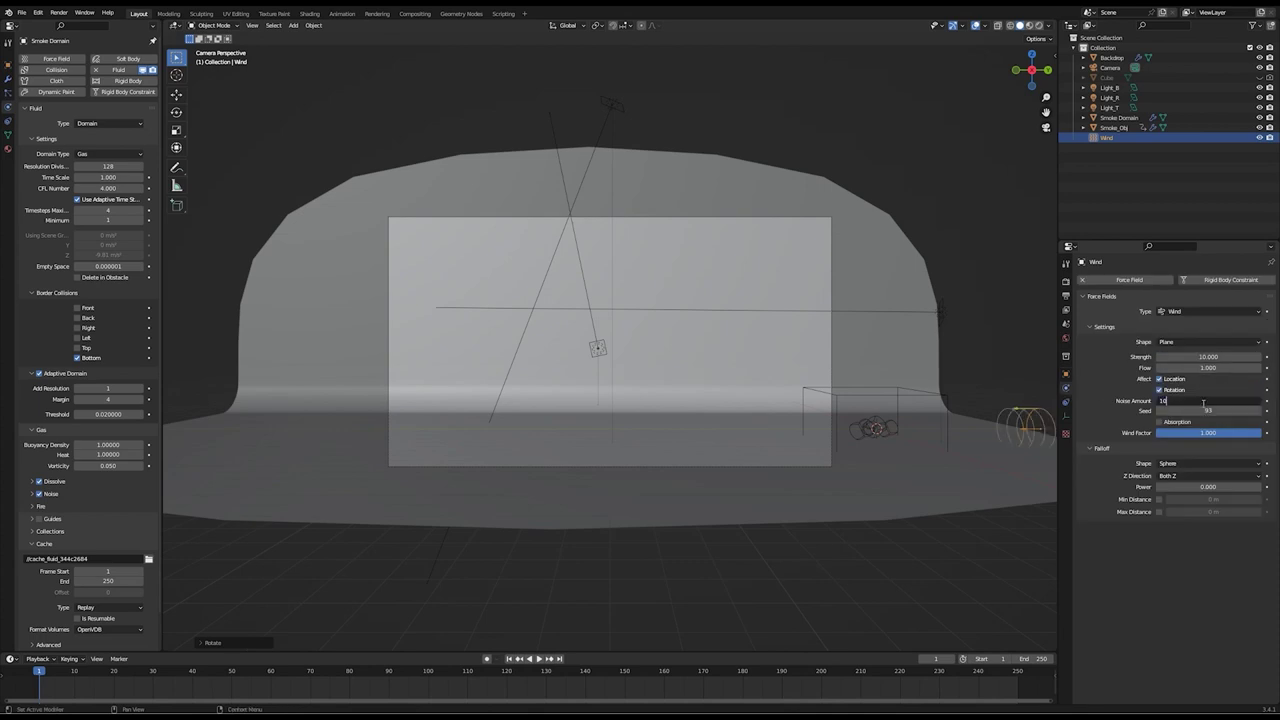
{"action": "key", "text": "Return"}
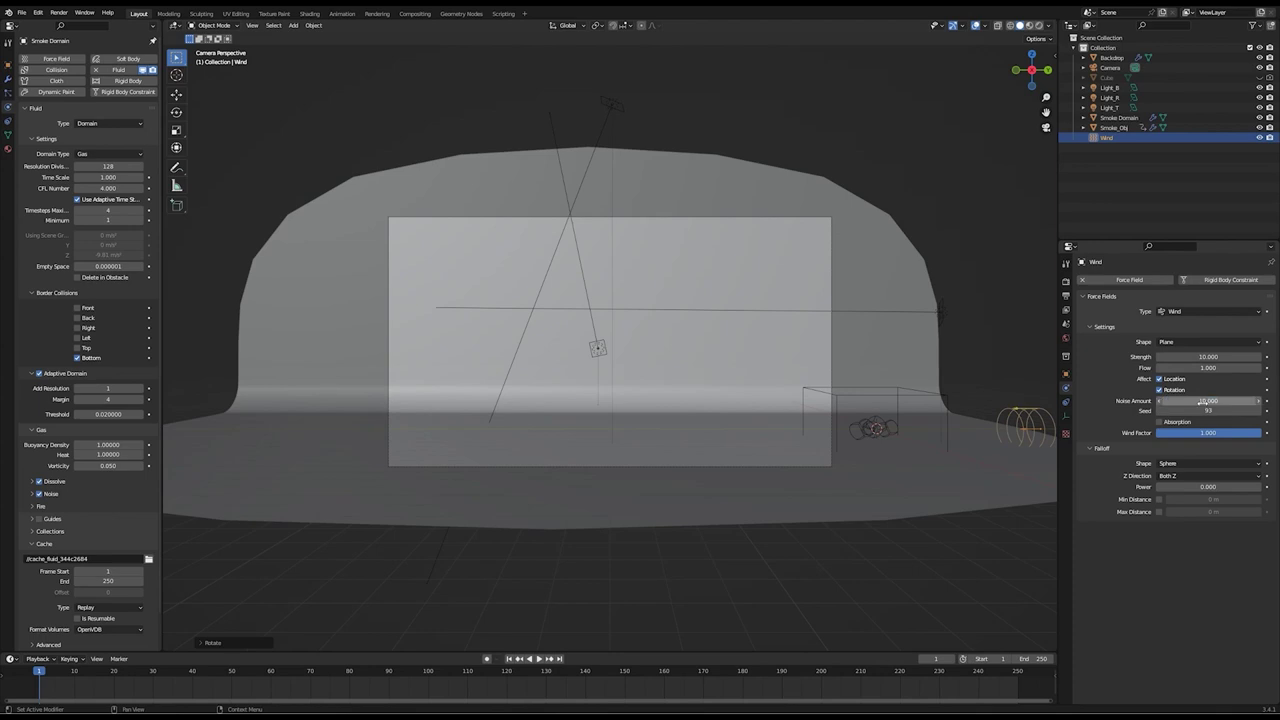
Enable a wind falloff max distance of 18 m with falloff power 1
{"action": "left_click", "coordinate": [1160, 512]}
{"action": "left_click", "coordinate": [1194, 512]}
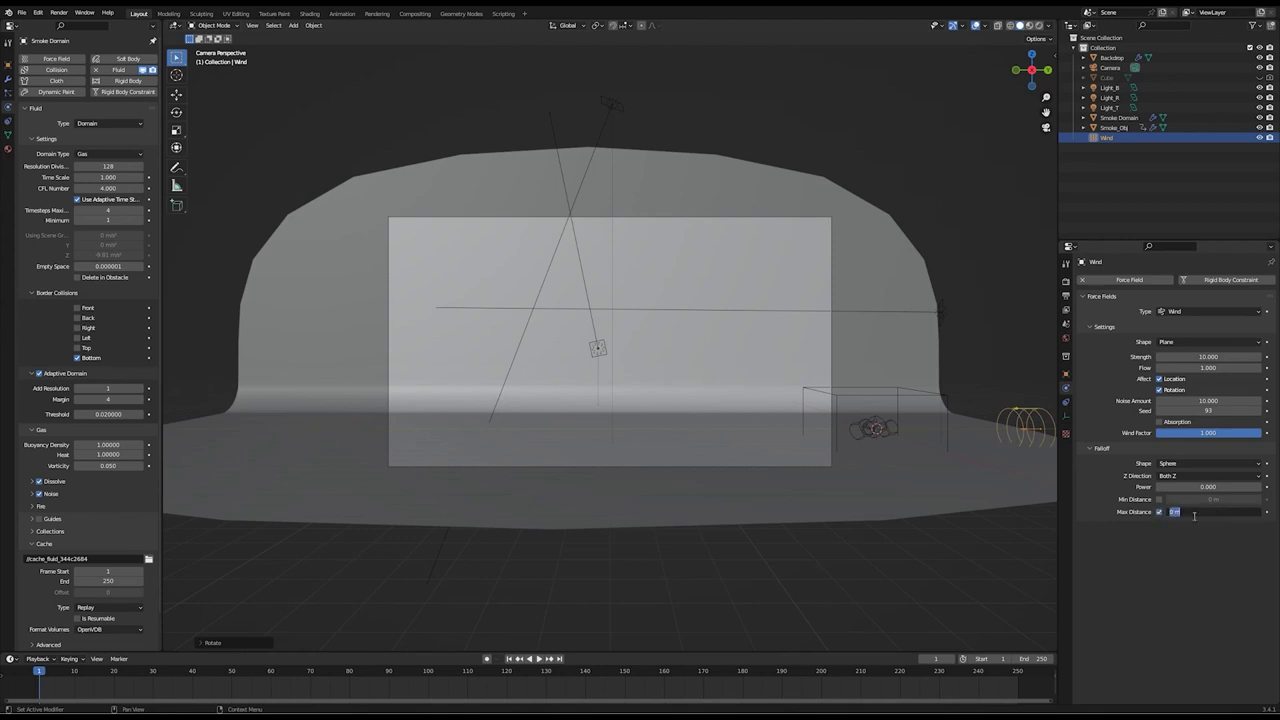
{"action": "type", "text": "18"}
{"action": "key", "text": "Return"}
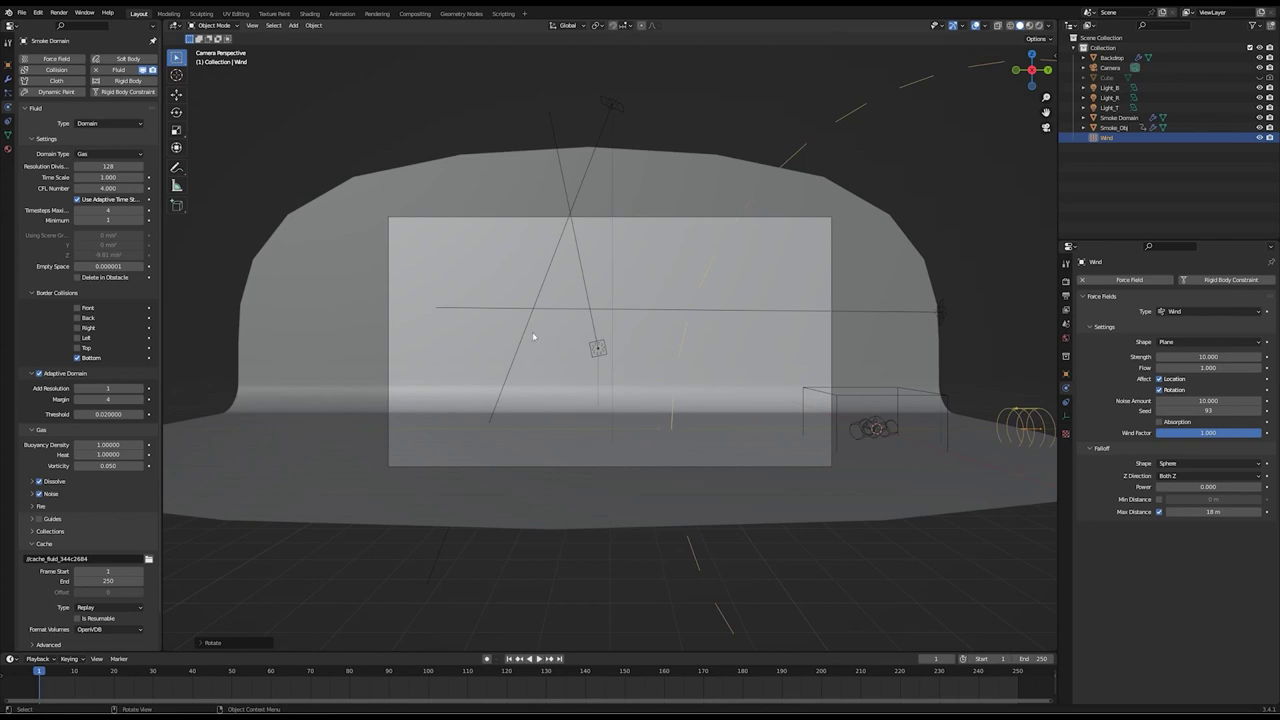
{"action": "left_click", "coordinate": [1207, 486]}
{"action": "type", "text": "1"}
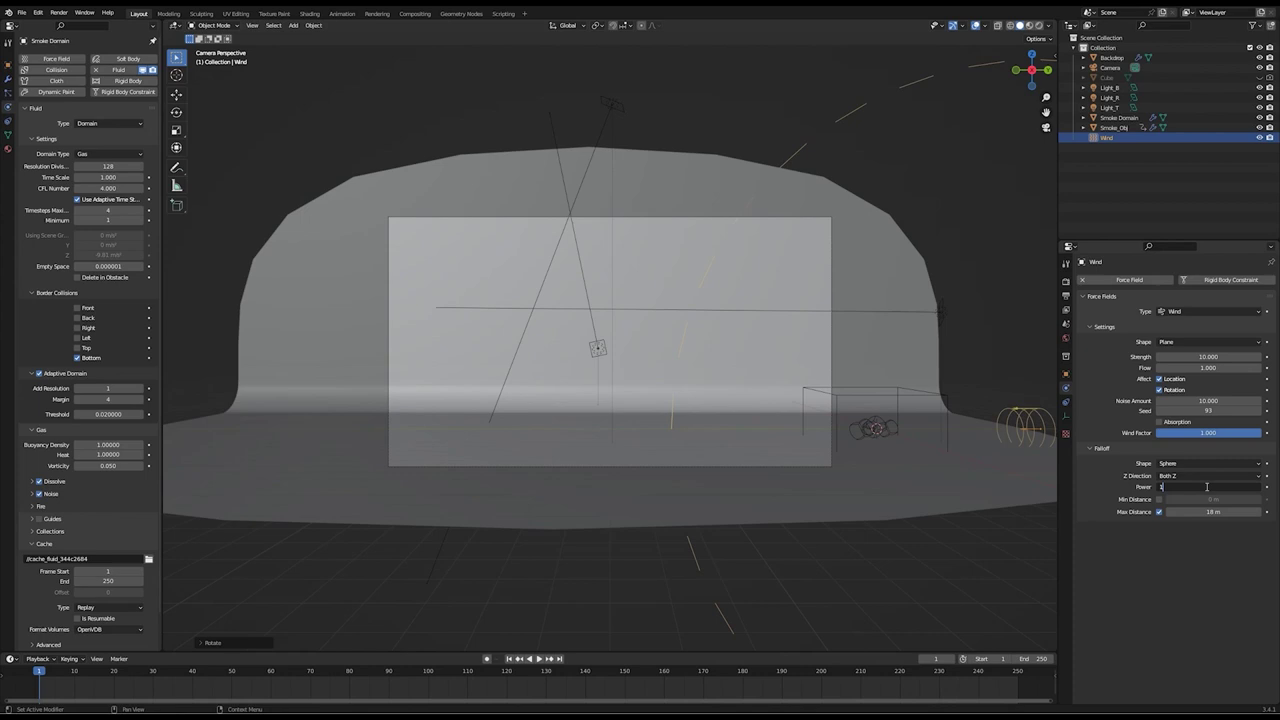
{"action": "key", "text": "Return"}
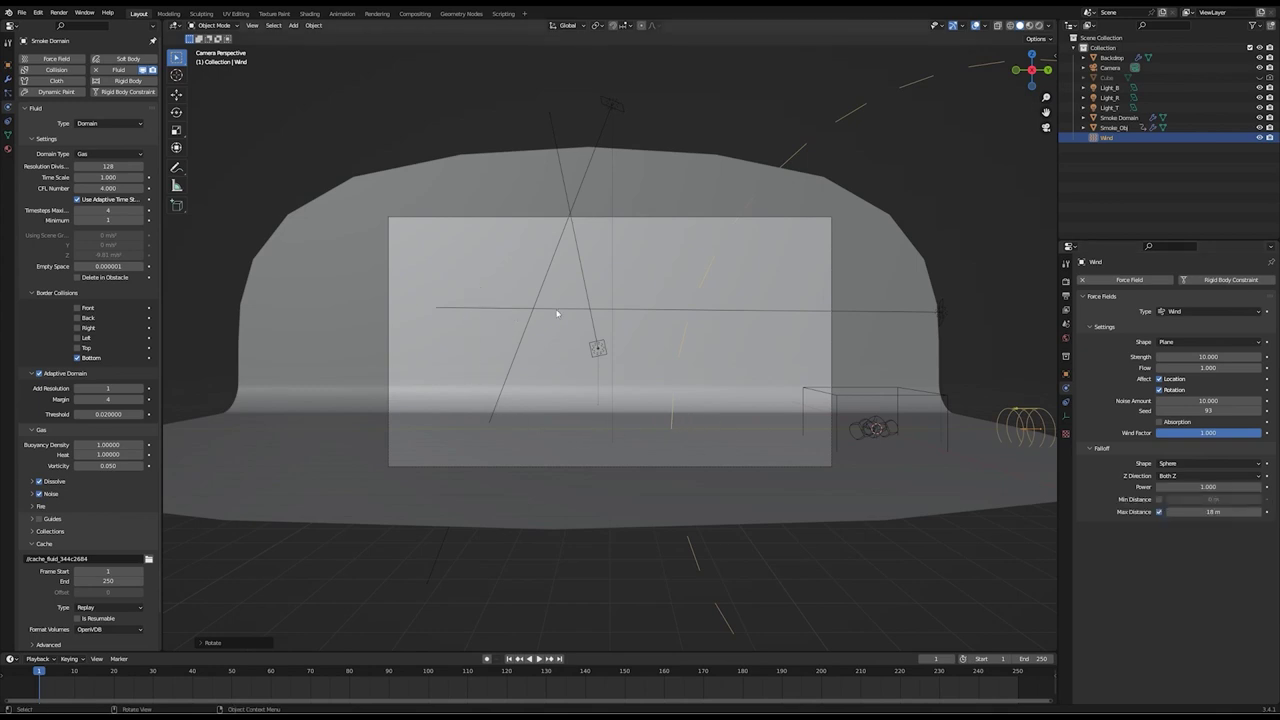
Play the simulation to frame 37 for the wind-swept cloud, deselect Wind, and save smoke.blend
{"action": "key", "text": "ctrl+s"}
{"action": "left_click", "coordinate": [110, 607]}
{"action": "key", "text": "space"}
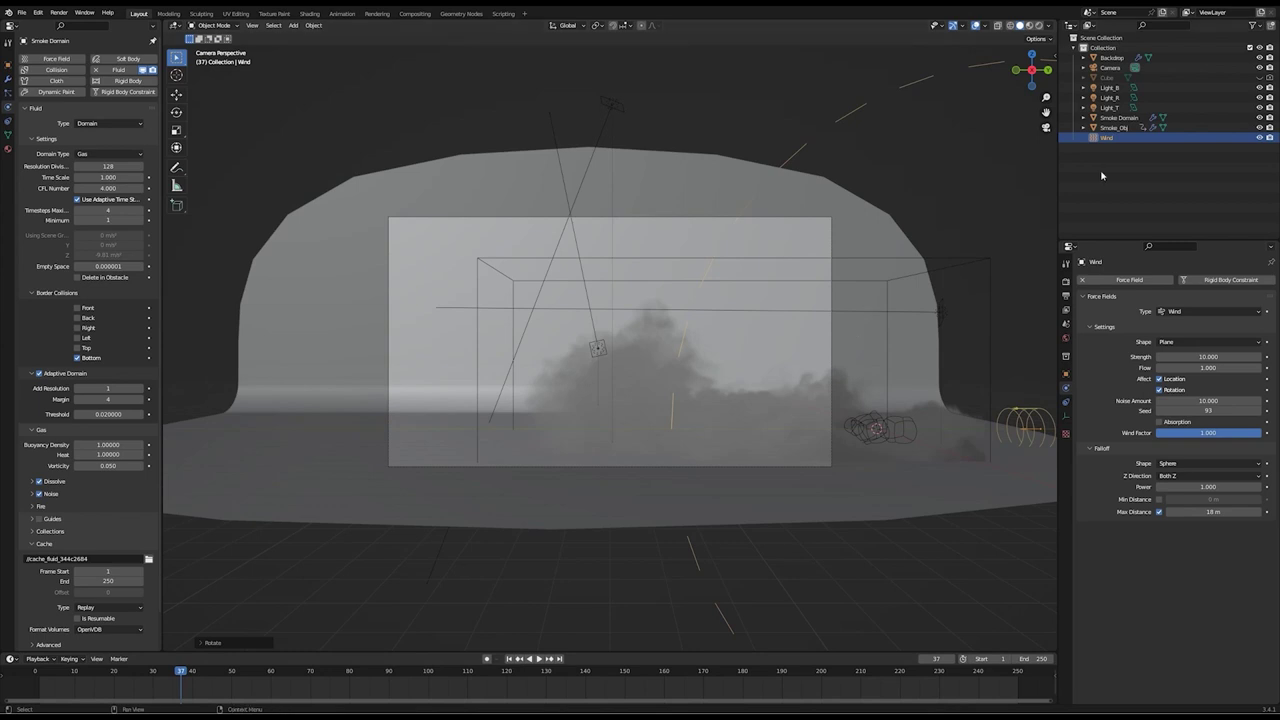
{"action": "left_click", "coordinate": [995, 151]}
{"action": "key", "text": "ctrl+s"}
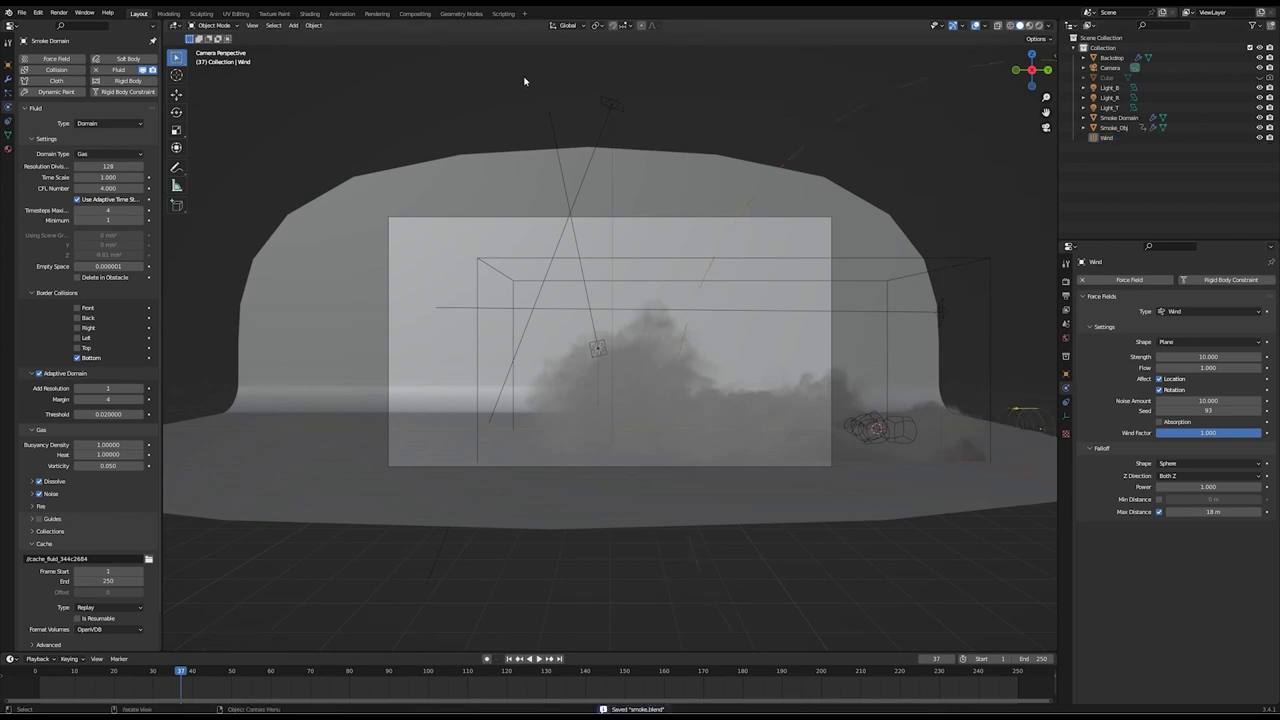
Switch to the Shading workspace with a Cycles rendered viewport preview
{"action": "left_click", "coordinate": [309, 14]}
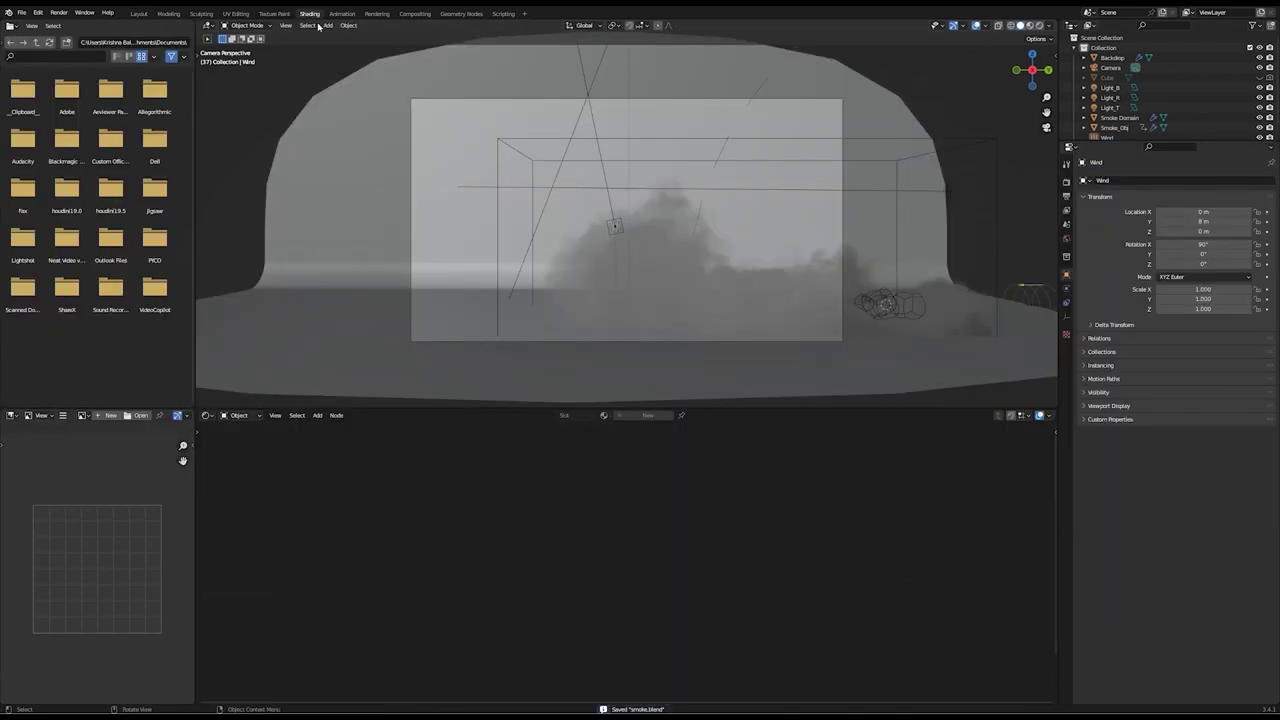
{"action": "left_click", "coordinate": [1066, 182]}
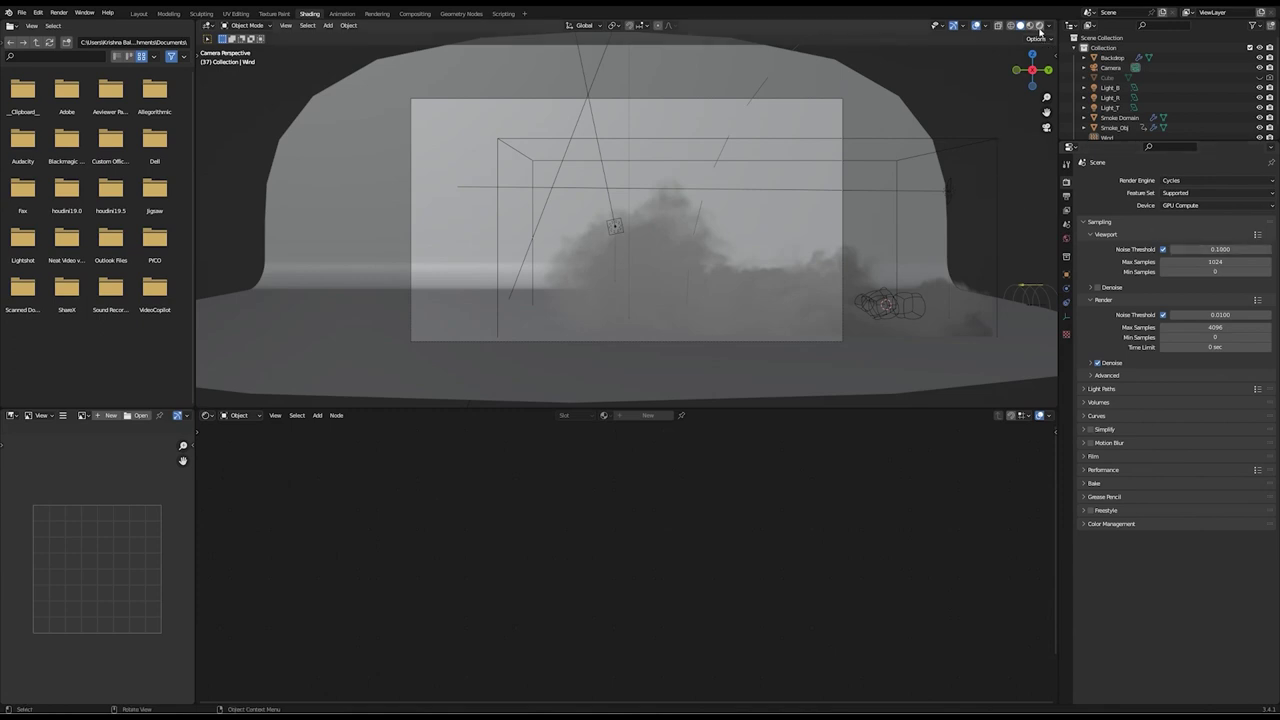
{"action": "left_click", "coordinate": [1039, 26]}
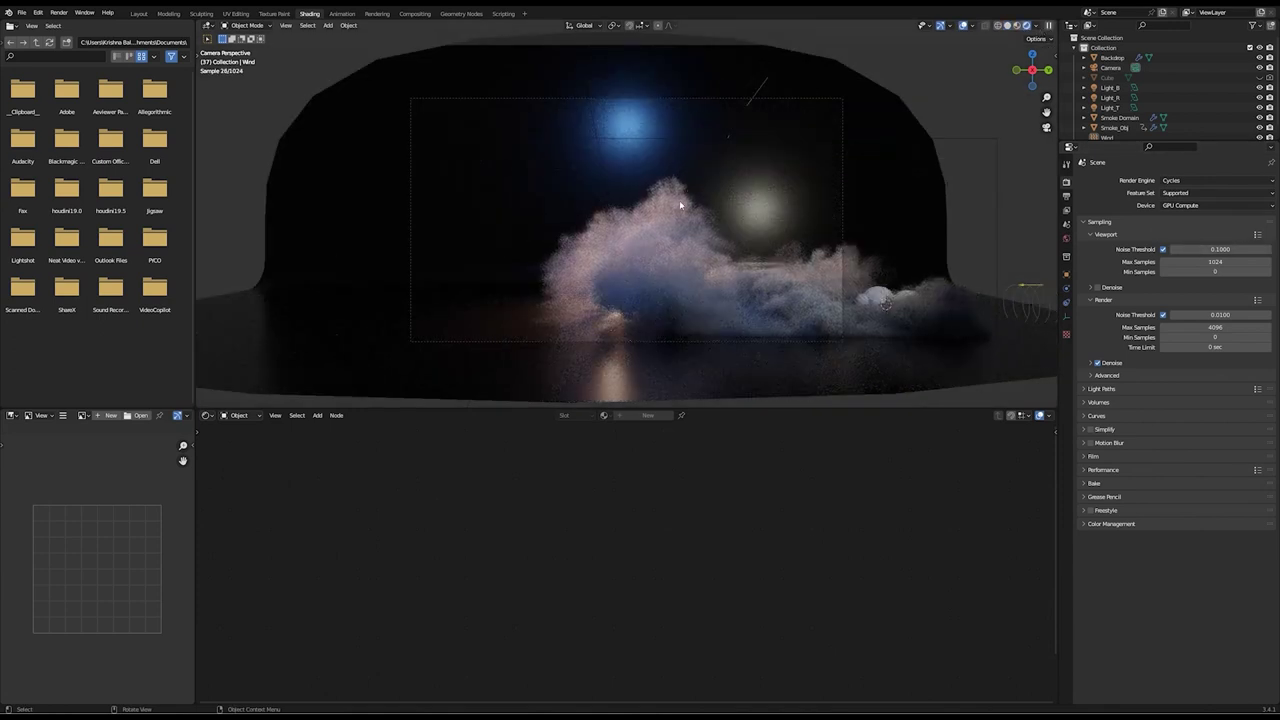
Set the Smoke Domain's fluid render velocity scale to 2.1
{"action": "left_click", "coordinate": [1120, 118]}
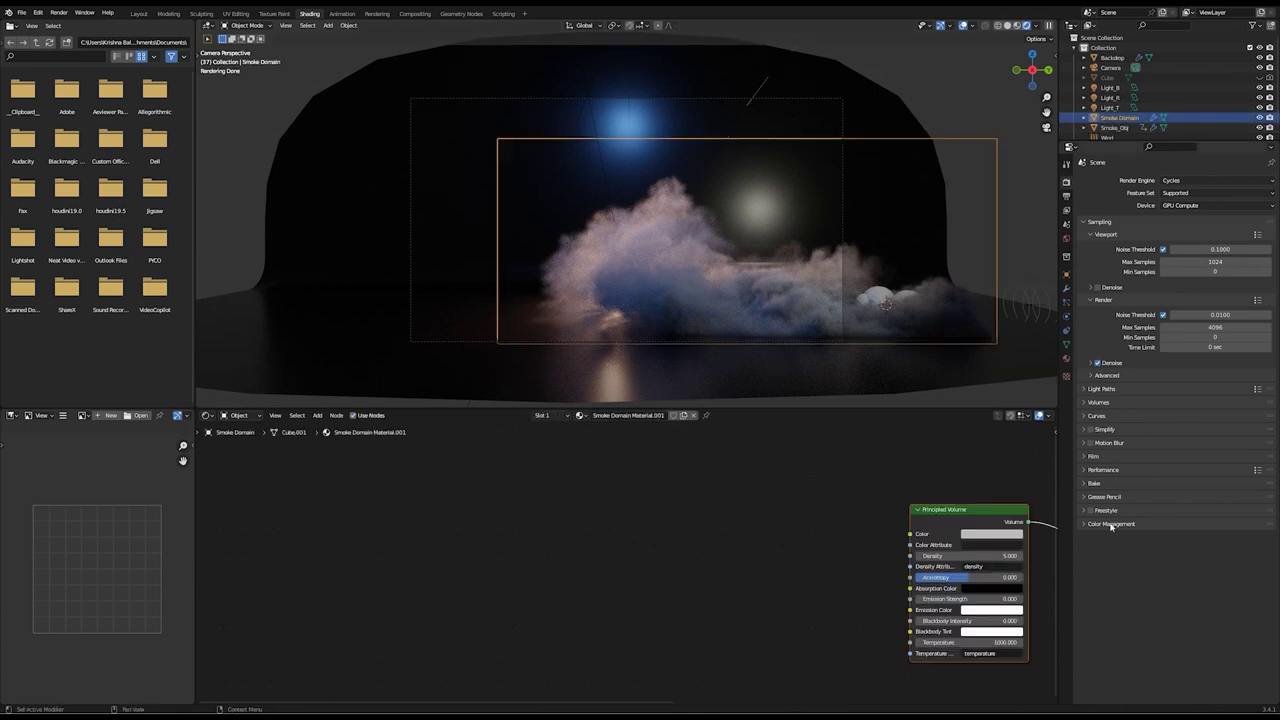
{"action": "left_click", "coordinate": [1066, 316]}
{"action": "scroll", "coordinate": [1133, 560], "scroll_direction": "down", "scroll_amount": 3}
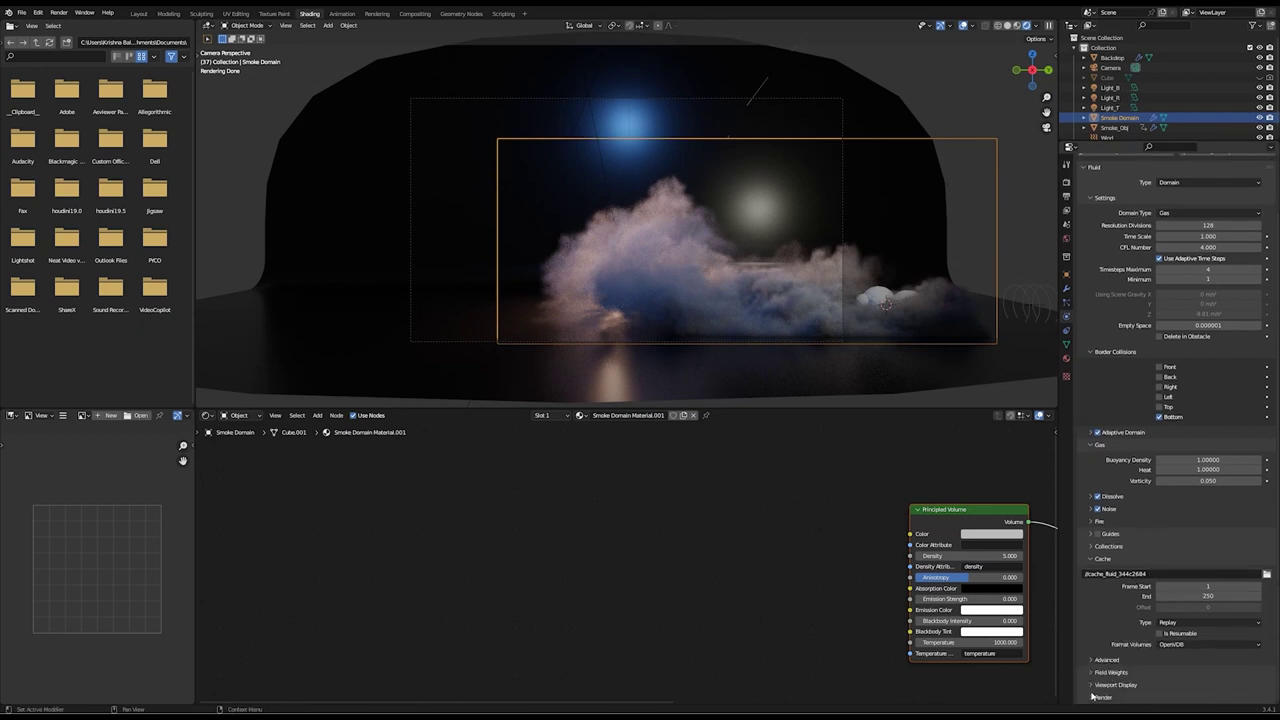
{"action": "scroll", "coordinate": [1117, 667], "scroll_direction": "down", "scroll_amount": 1}
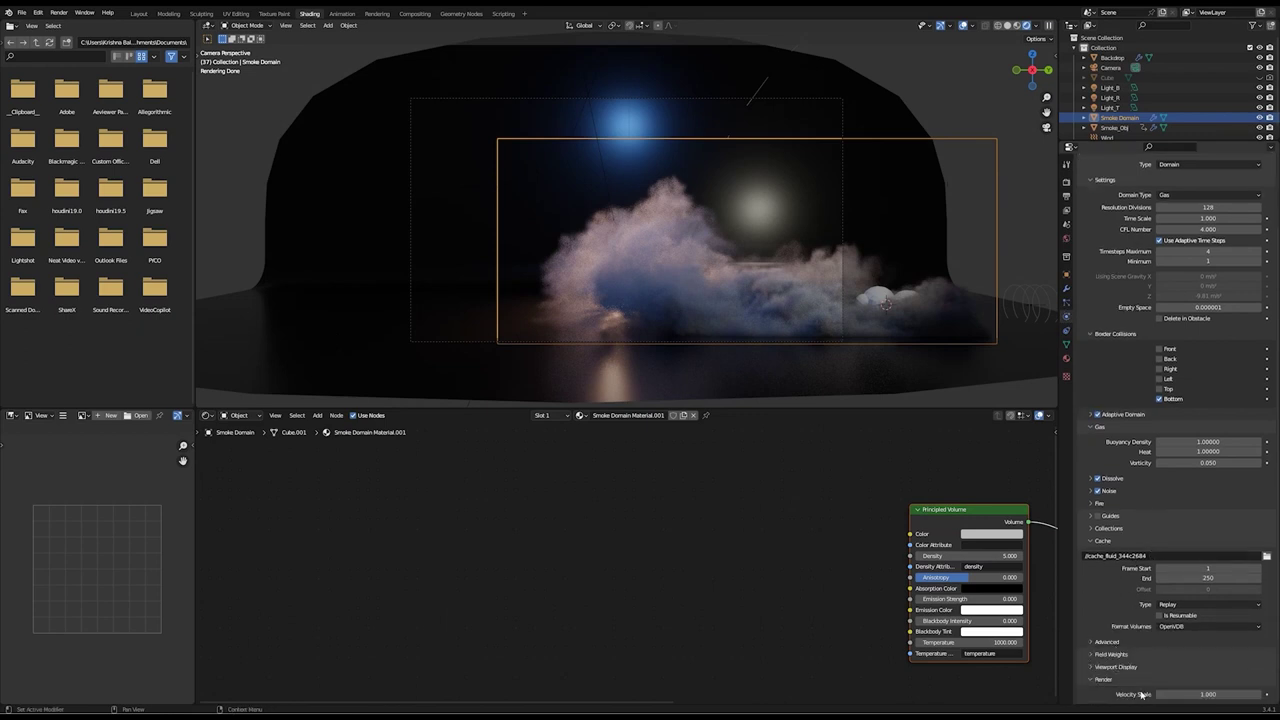
{"action": "left_click", "coordinate": [1198, 695]}
{"action": "type", "text": "2.1"}
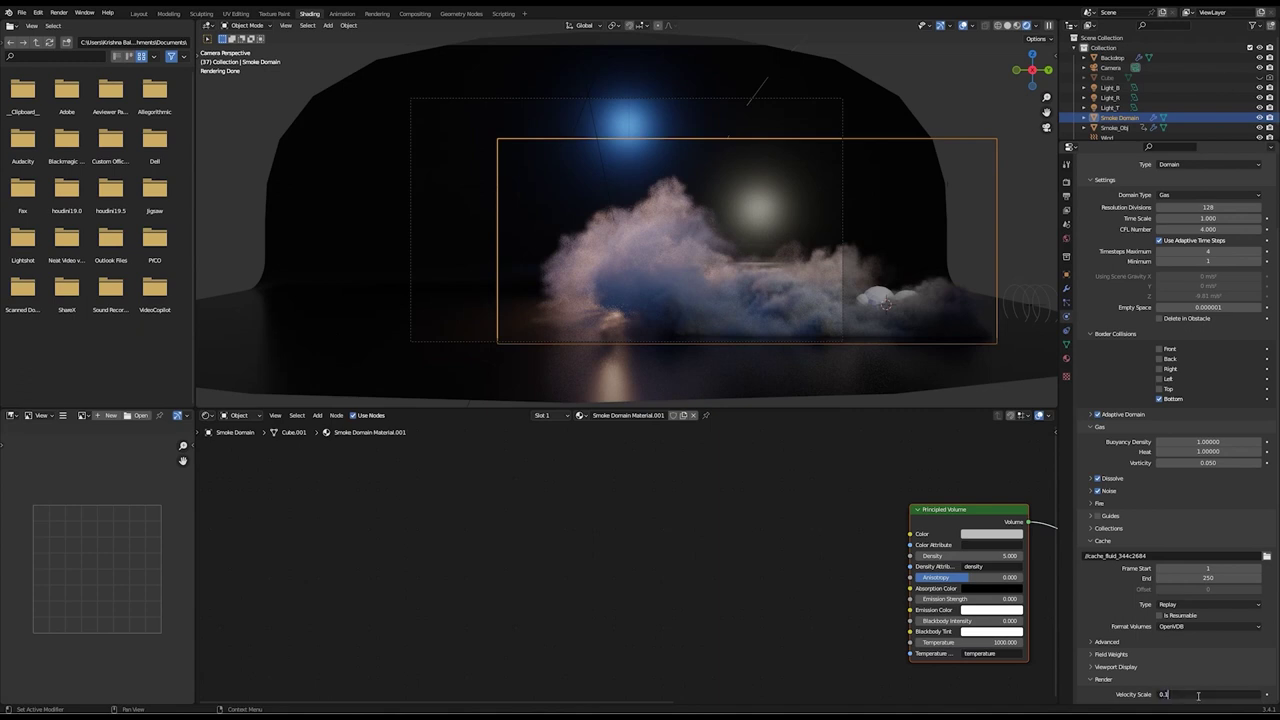
{"action": "key", "text": "Return"}
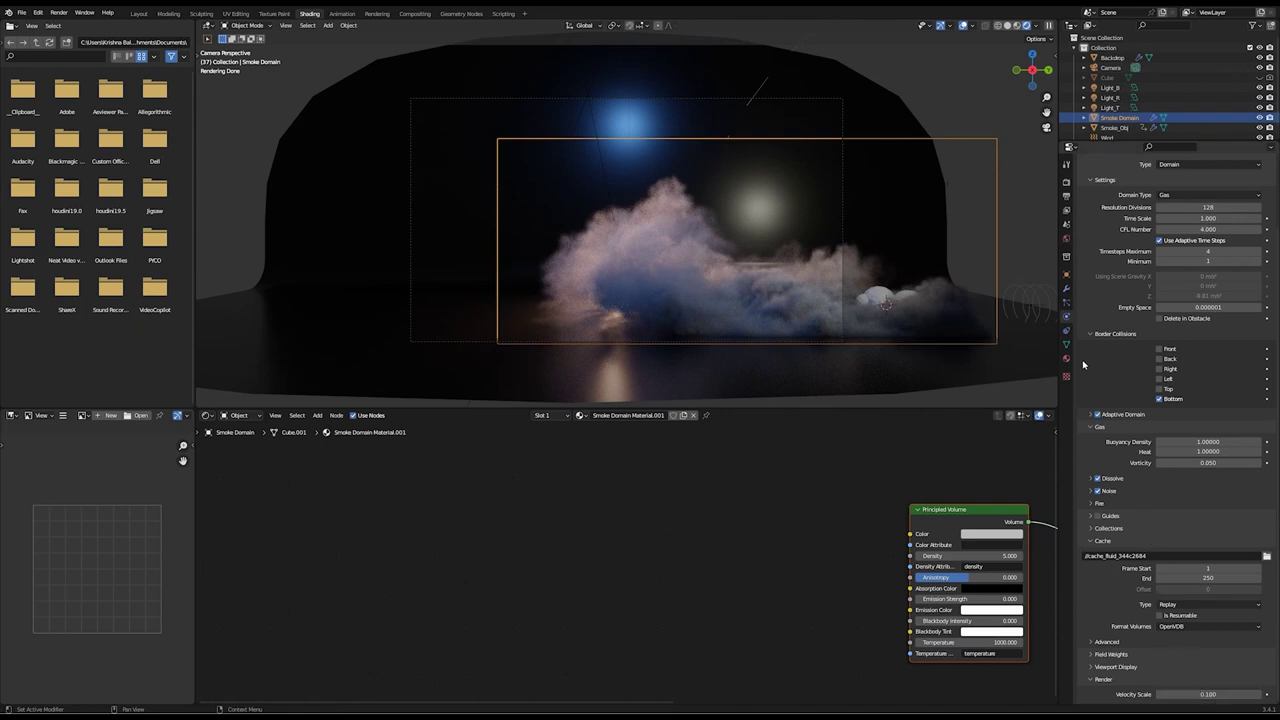
Enable Render Region and Crop to Render Region in the output settings
{"action": "left_click", "coordinate": [1066, 182]}
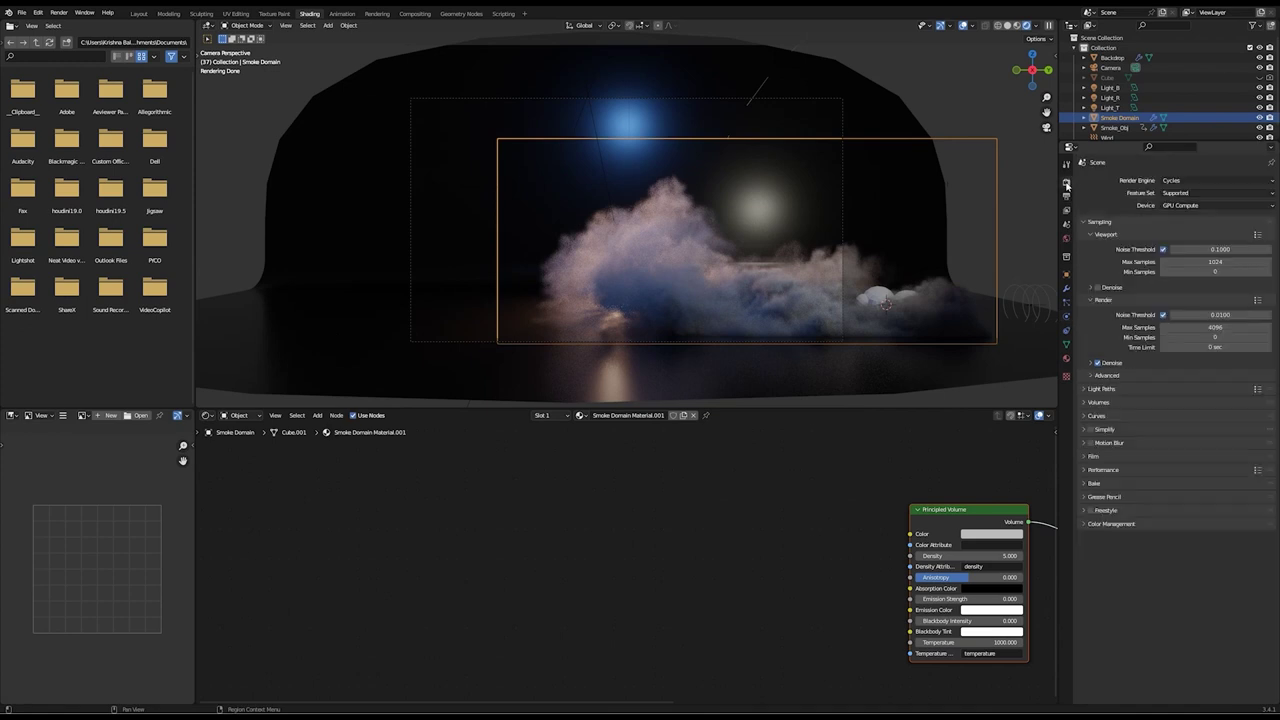
{"action": "left_click", "coordinate": [1066, 196]}
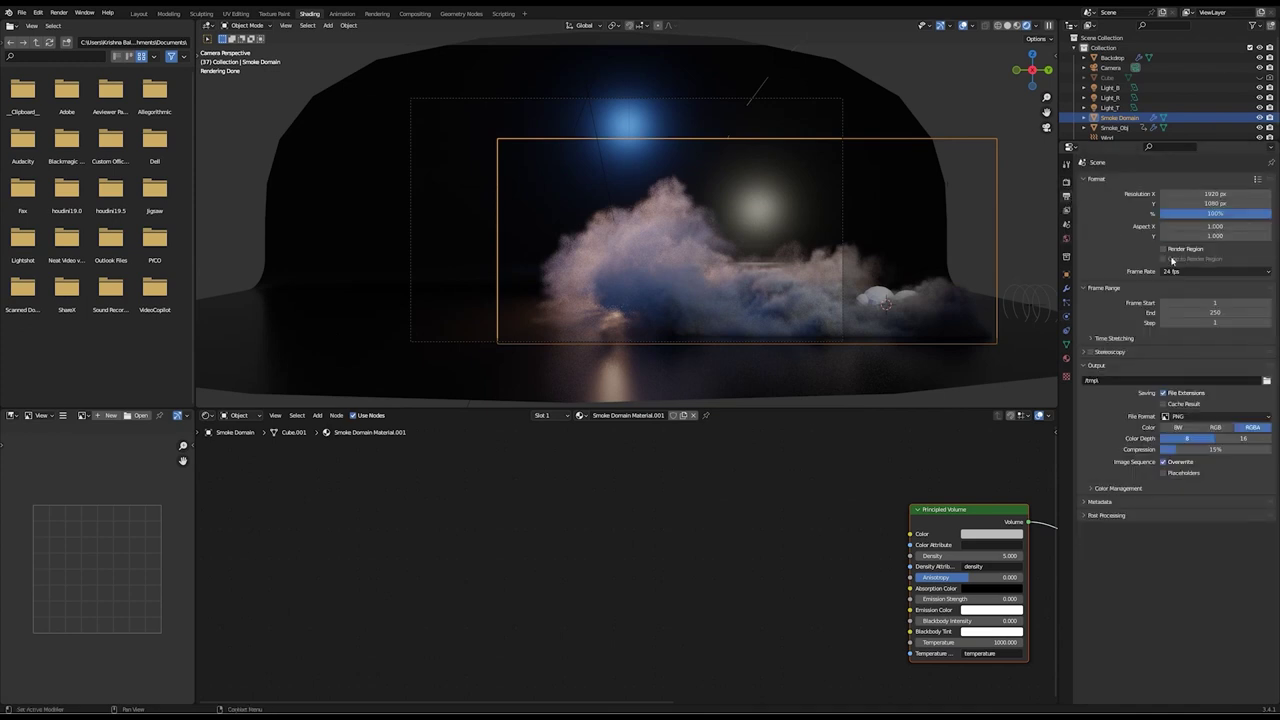
{"action": "left_click", "coordinate": [1163, 248]}
{"action": "left_click", "coordinate": [1163, 258]}
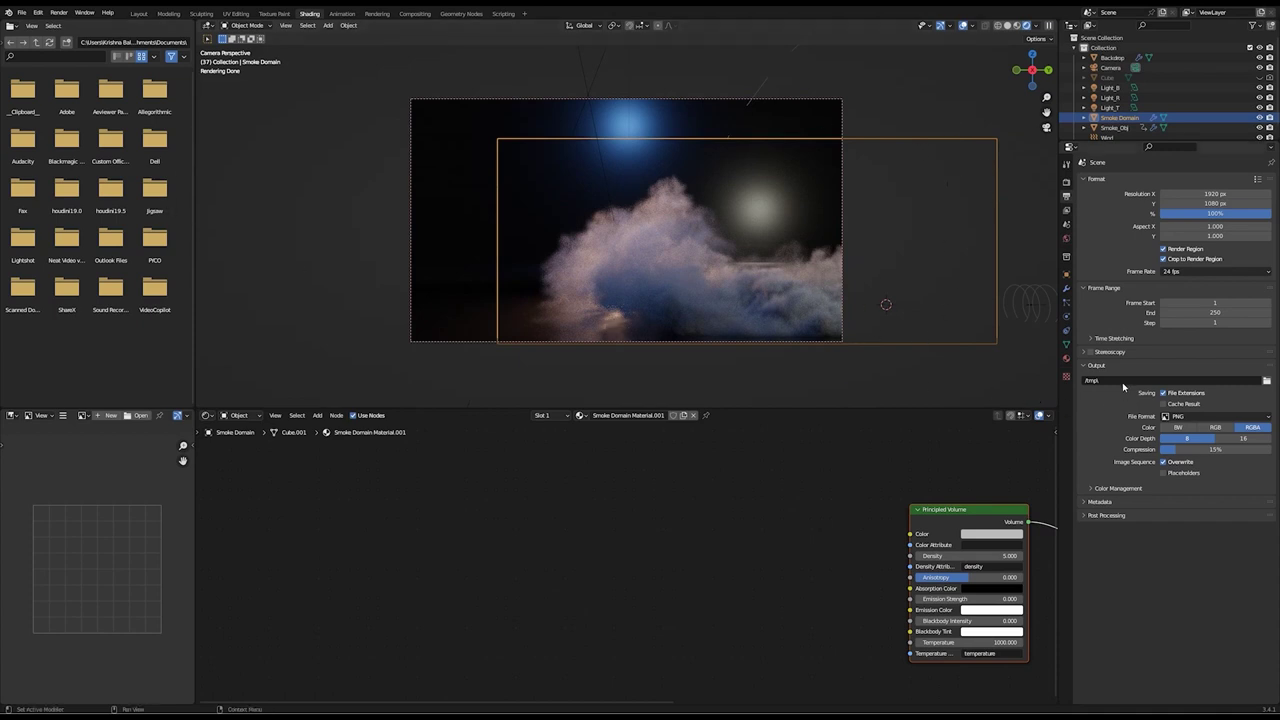
Review advanced sampling and light path bounces, then return to solid shading
{"action": "left_click", "coordinate": [1066, 182]}
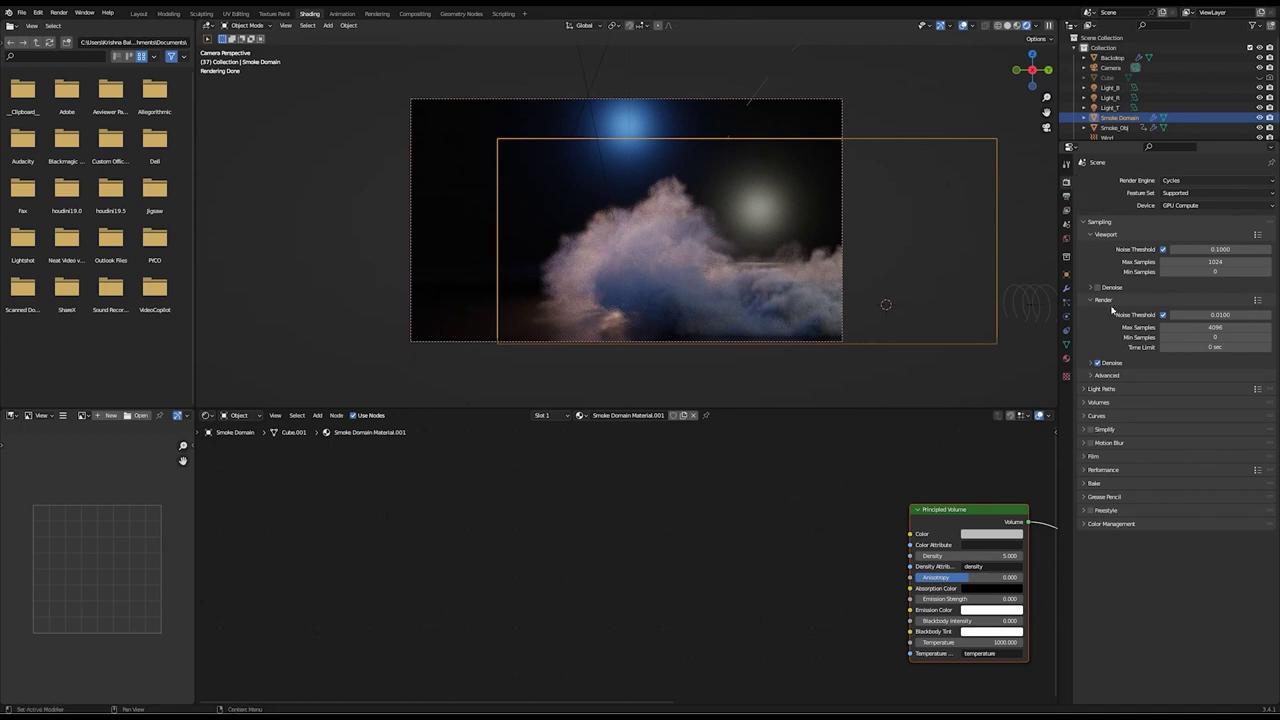
{"action": "left_click", "coordinate": [1092, 376]}
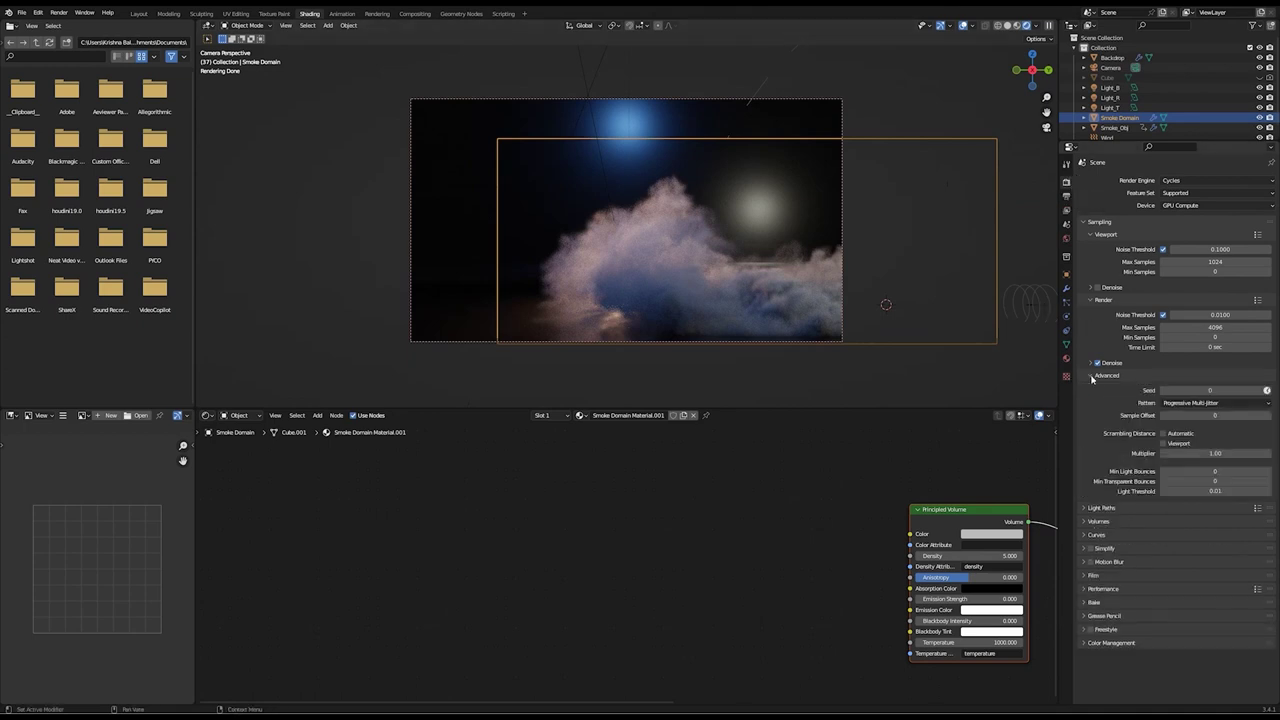
{"action": "left_click", "coordinate": [1084, 509]}
{"action": "scroll", "coordinate": [1112, 474], "scroll_direction": "down", "scroll_amount": 3}
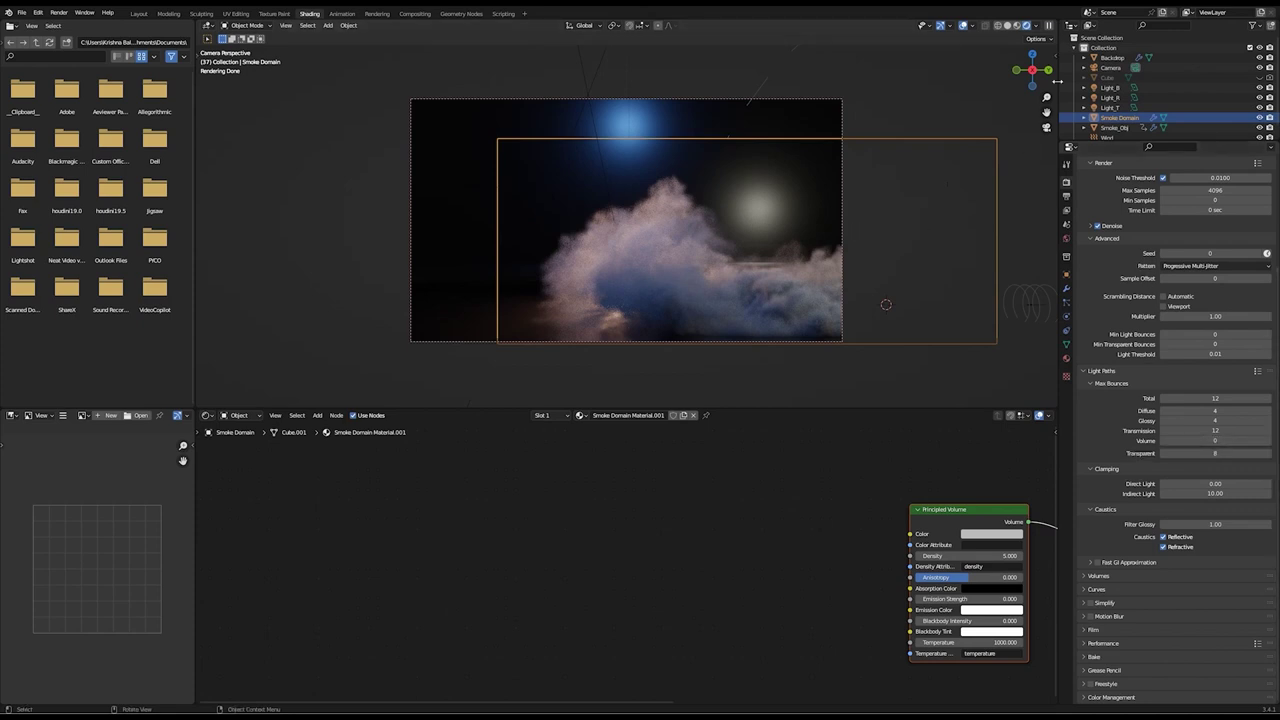
{"action": "left_click", "coordinate": [1006, 26]}
{"action": "left_click", "coordinate": [21, 12]}
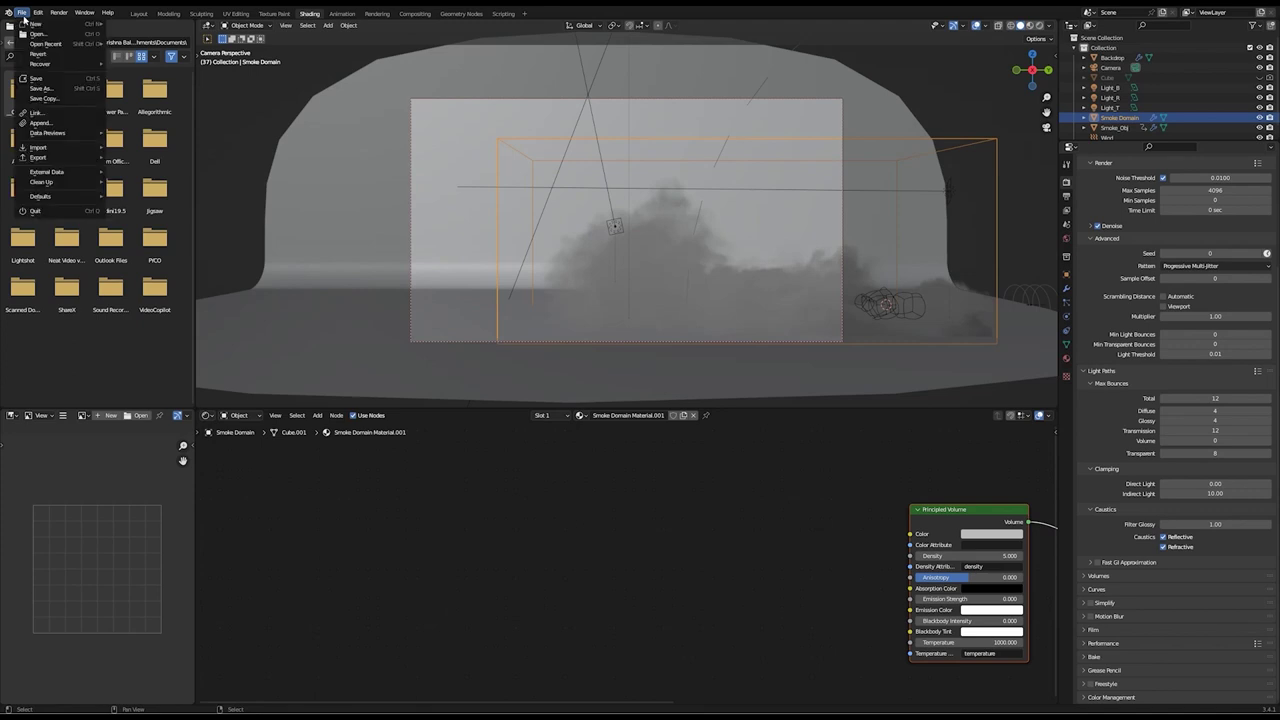
Save the file and set the render resolution to 50%
{"action": "left_click", "coordinate": [50, 96]}
{"action": "left_click", "coordinate": [53, 26]}
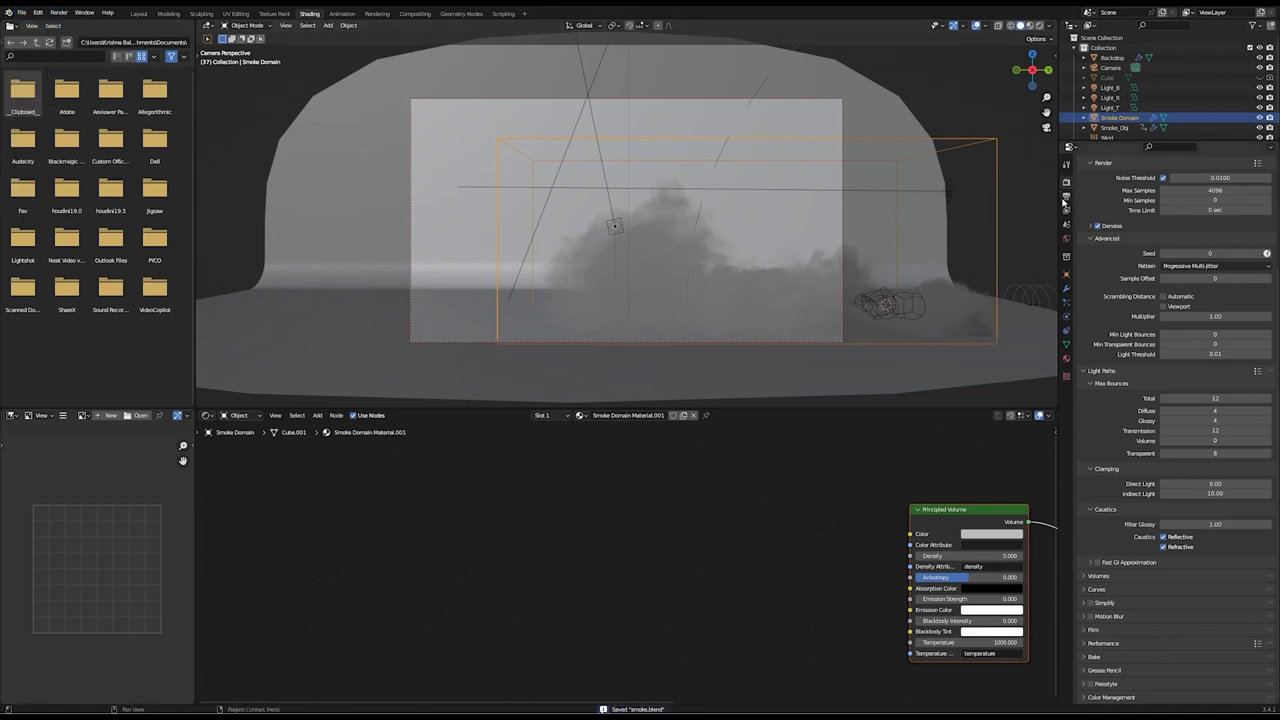
{"action": "scroll", "coordinate": [1189, 204], "scroll_direction": "up", "scroll_amount": 2}
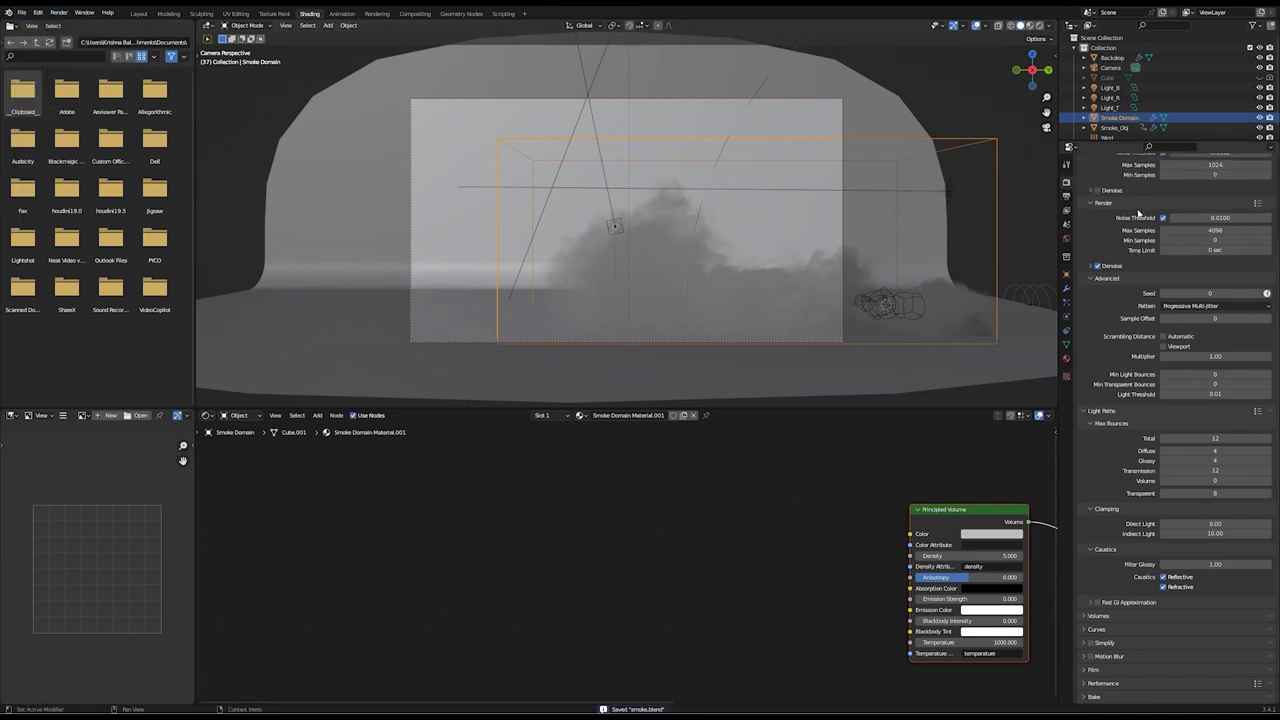
{"action": "left_click", "coordinate": [1066, 197]}
{"action": "left_click", "coordinate": [1200, 214]}
{"action": "type", "text": "50"}
{"action": "key", "text": "Return"}
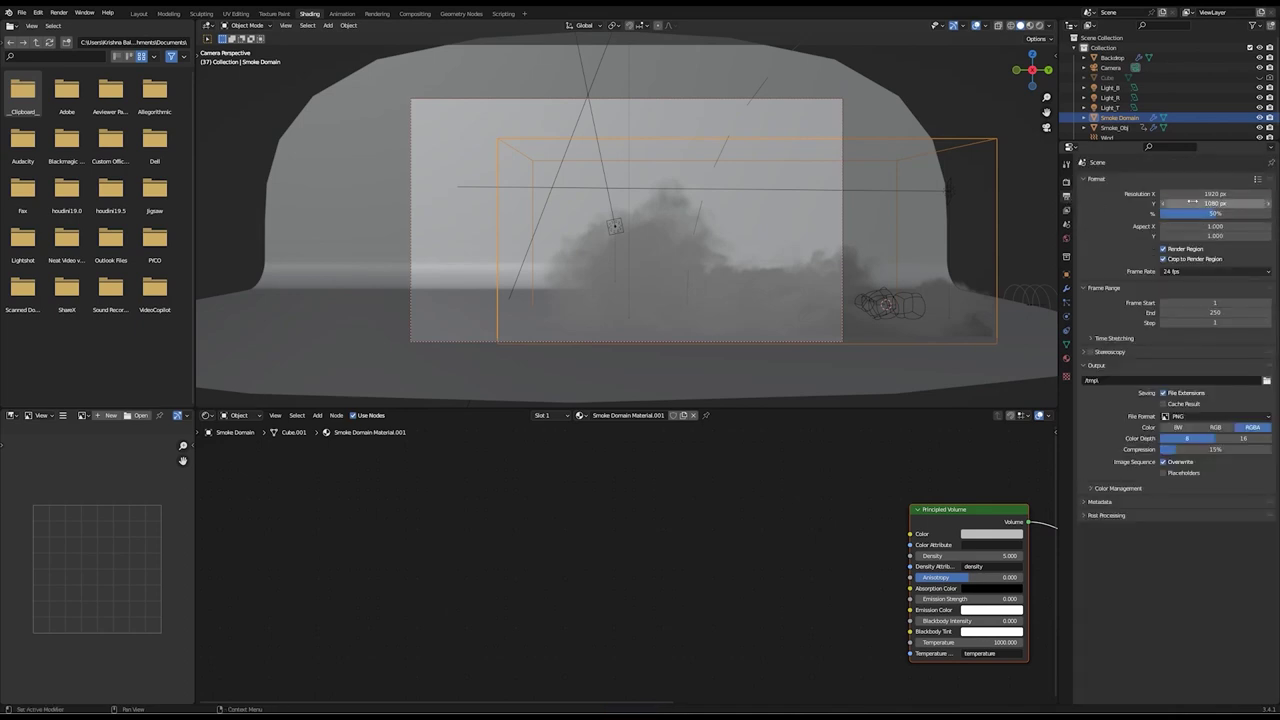
Render the current frame, switch to empty render slot 2, and close the Render Result window
{"action": "left_click", "coordinate": [56, 13]}
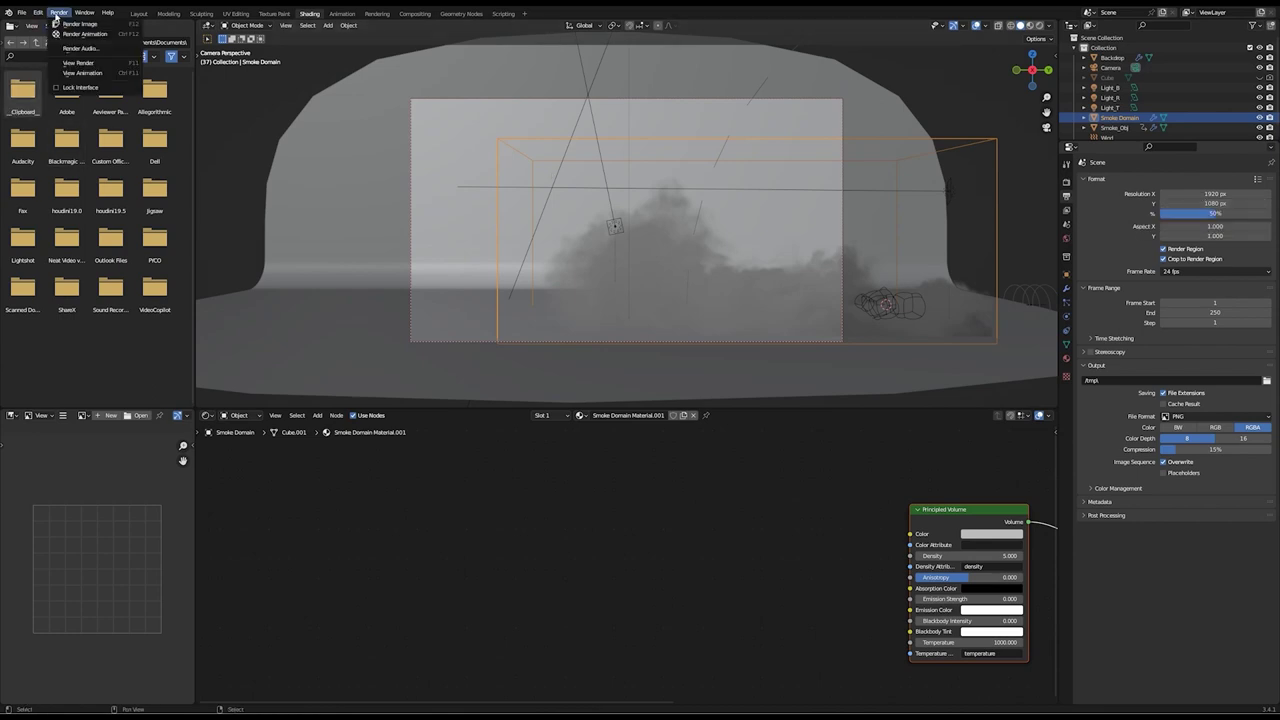
{"action": "left_click", "coordinate": [60, 26]}
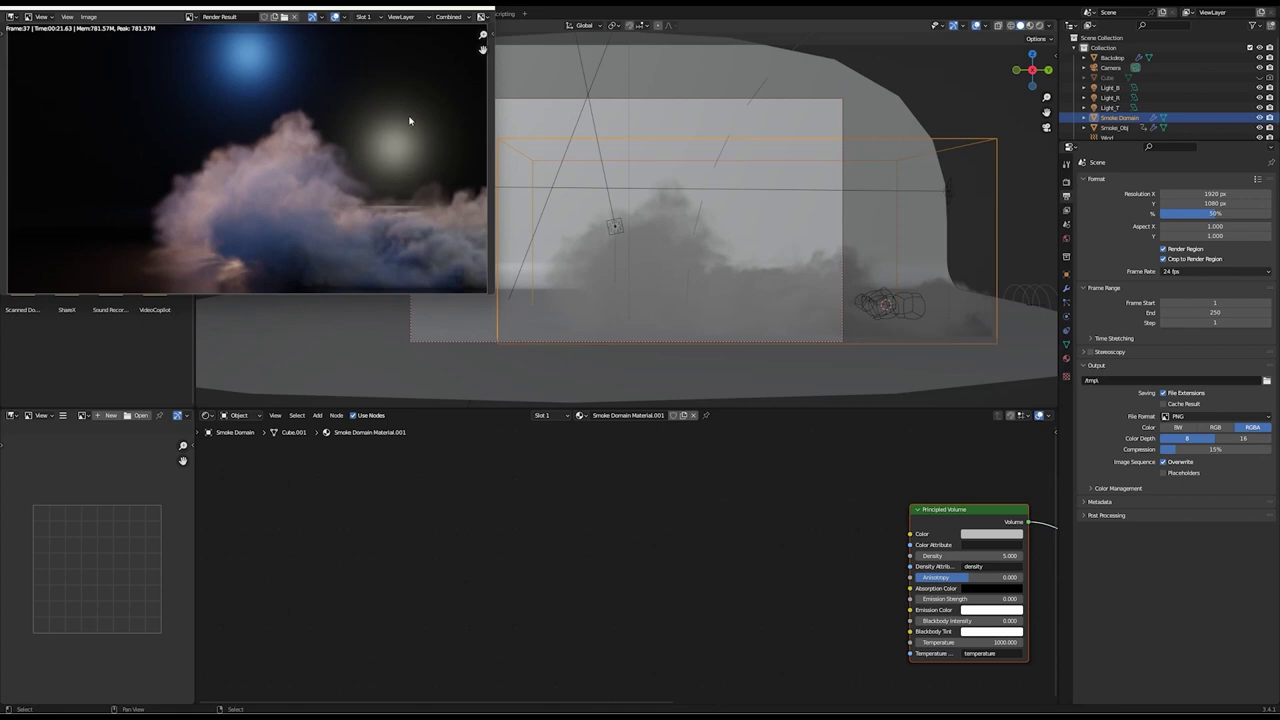
{"action": "key", "text": "j"}
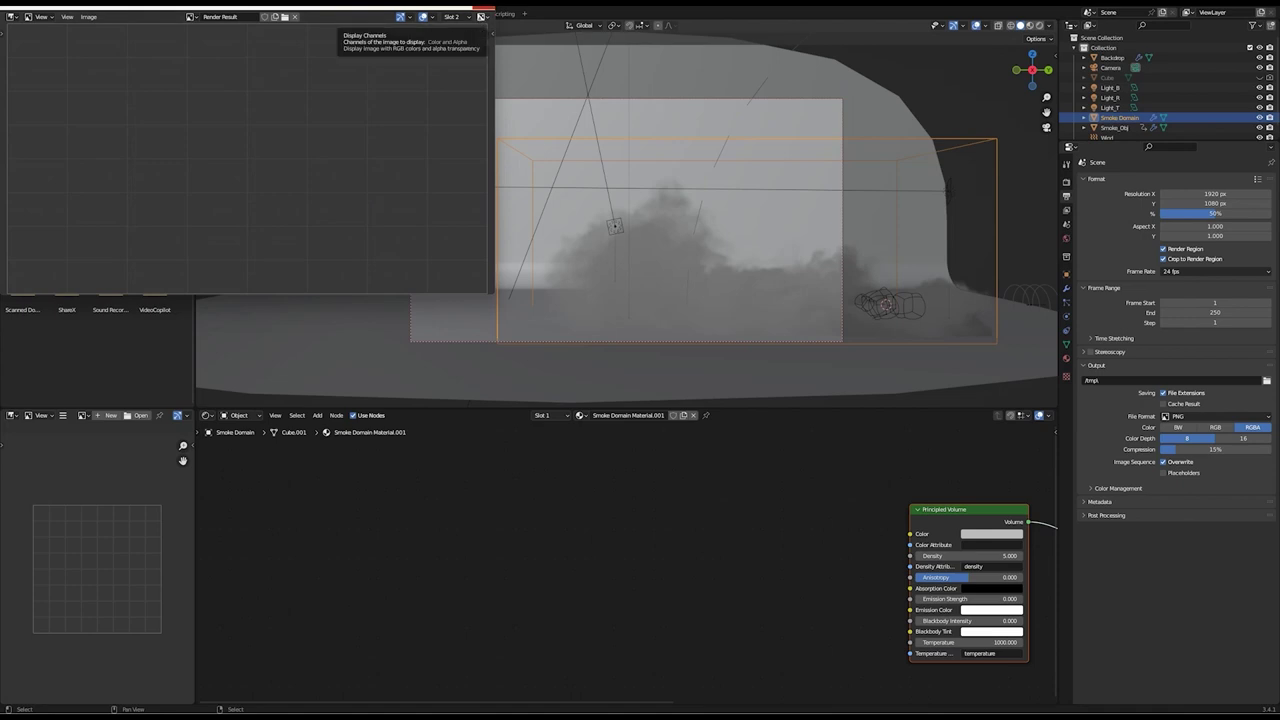
{"action": "left_click", "coordinate": [483, 8]}
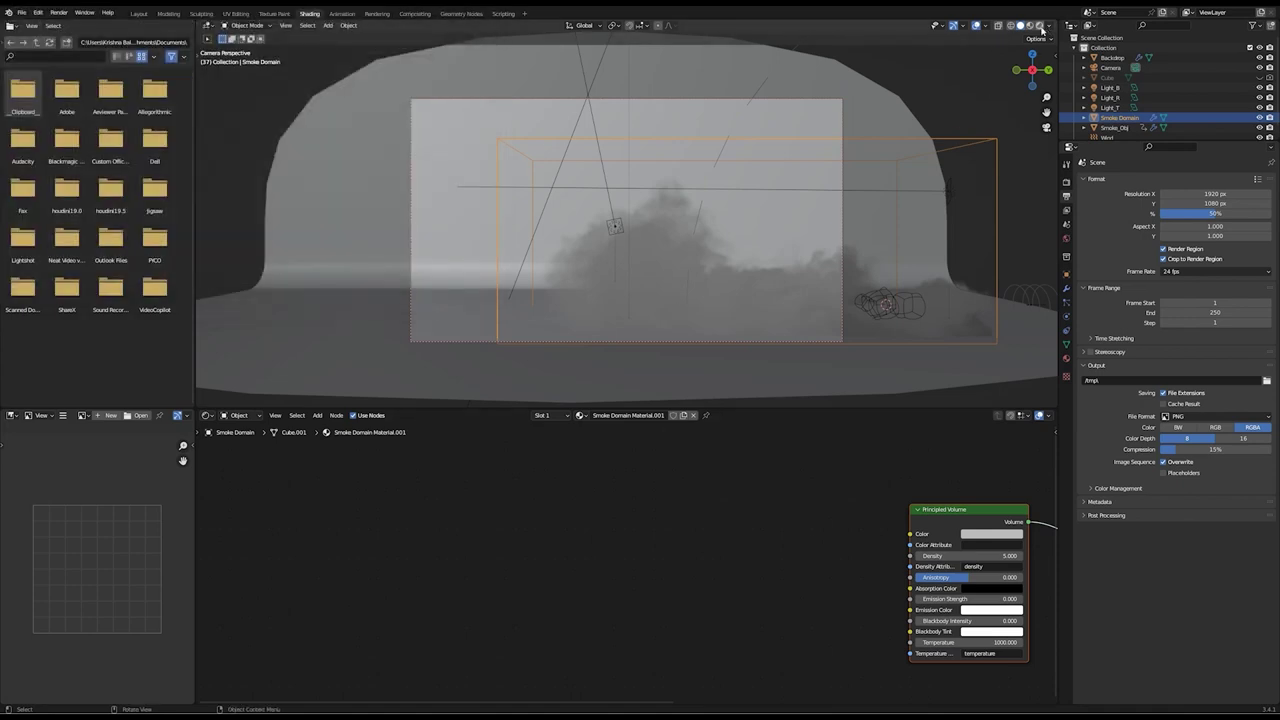
Switch to rendered shading and wire a 'density' Attribute node into the volume Density
{"action": "left_click", "coordinate": [1040, 27]}
{"action": "middle_click_drag", "start_coordinate": [862, 512], "coordinate": [558, 488]}
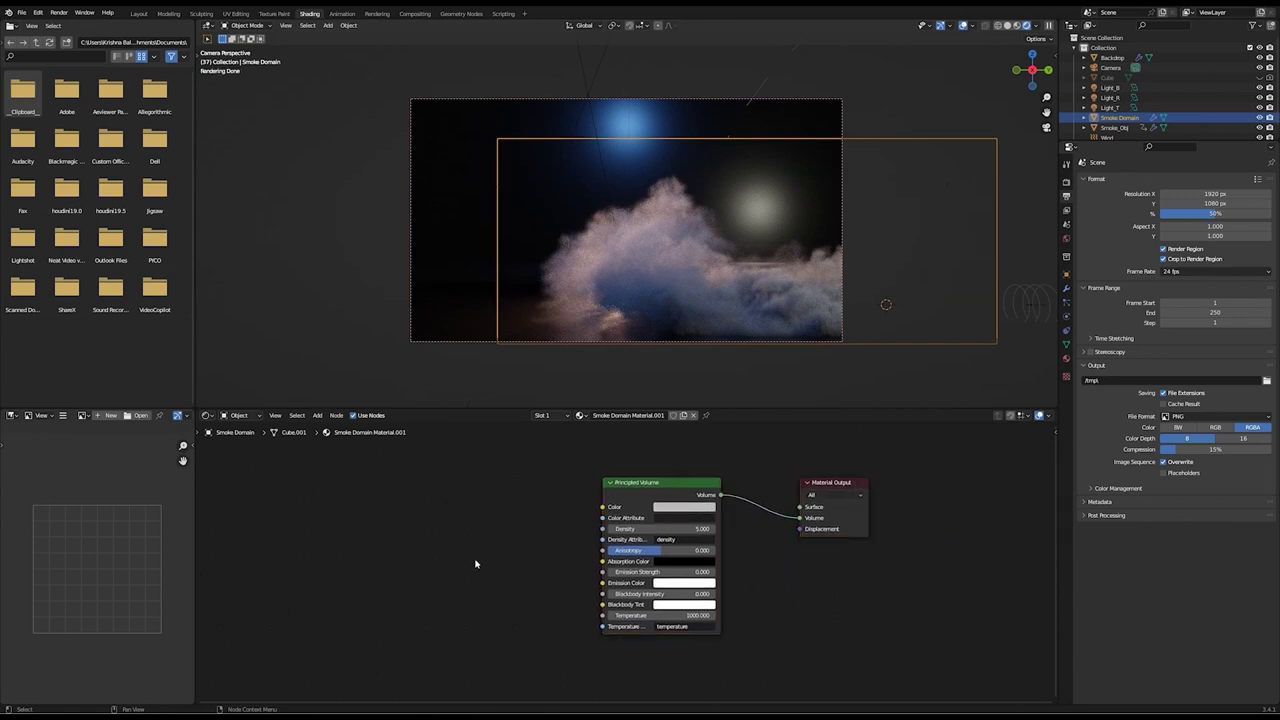
{"action": "key", "text": "shift+a"}
{"action": "type", "text": "att"}
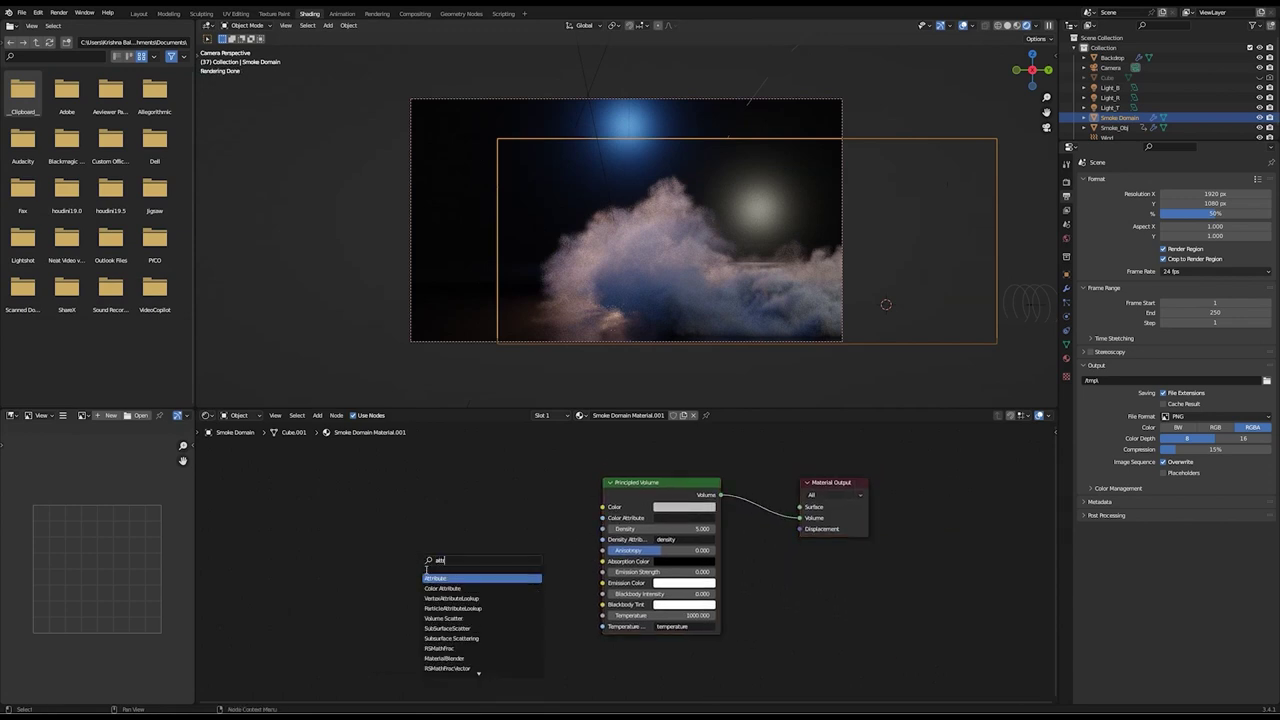
{"action": "key", "text": "Return"}
{"action": "left_click", "coordinate": [405, 639]}
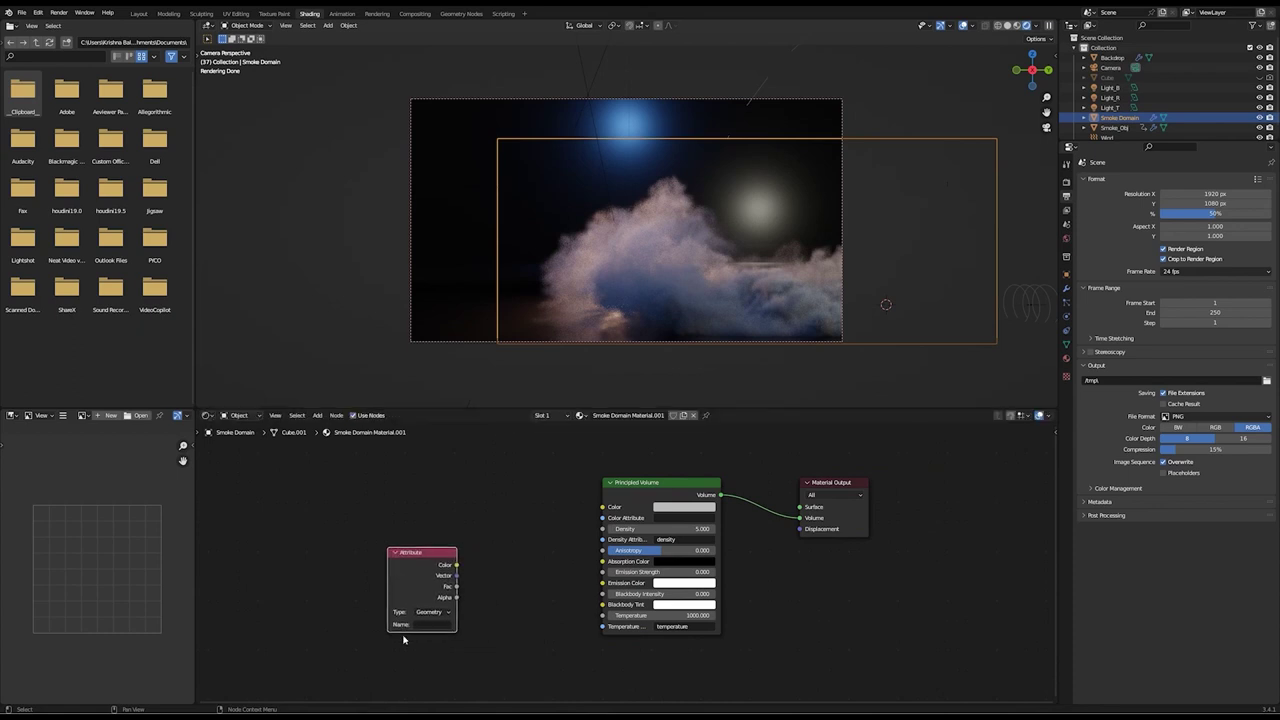
{"action": "left_click", "coordinate": [424, 626]}
{"action": "type", "text": "density"}
{"action": "key", "text": "Return"}
{"action": "left_click_drag", "start_coordinate": [456, 586], "coordinate": [603, 529]}
{"action": "middle_click_drag", "start_coordinate": [420, 576], "coordinate": [480, 560]}
{"action": "left_click_drag", "start_coordinate": [480, 560], "coordinate": [324, 534]}
Insert an Add Math node and a duplicated Multiply node between the attribute and Density
{"action": "key", "text": "shift+a"}
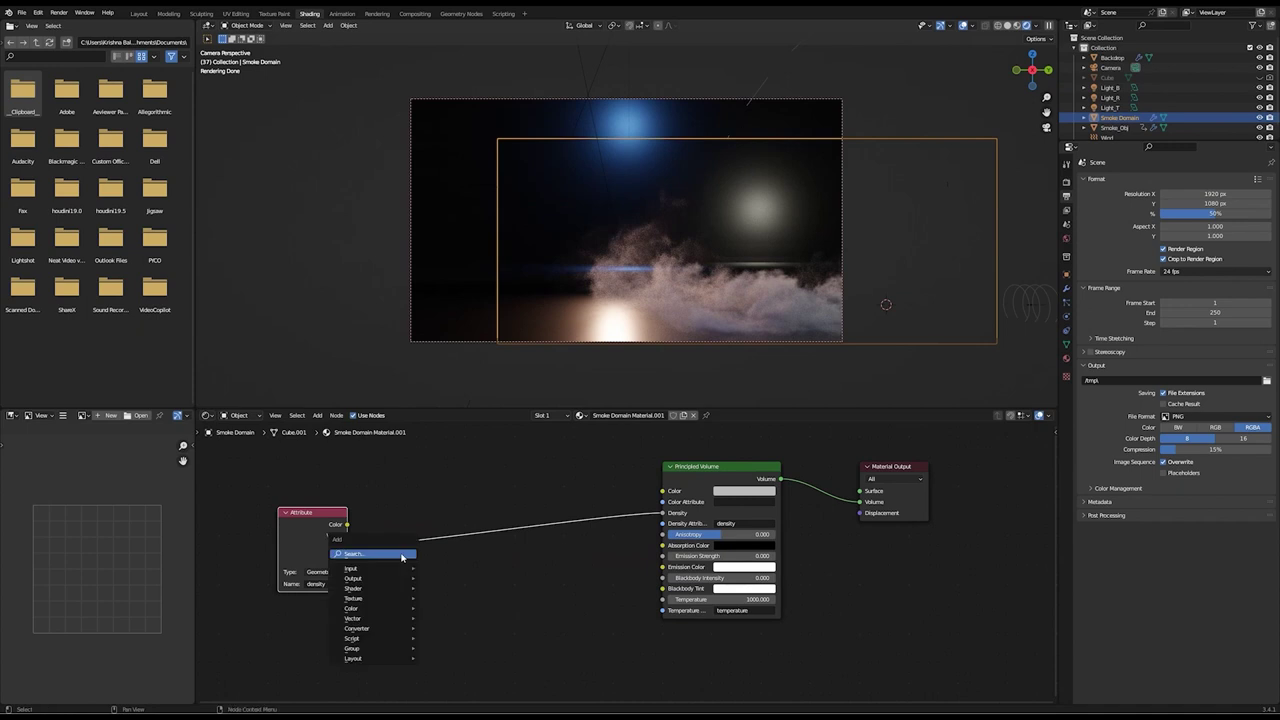
{"action": "left_click", "coordinate": [401, 555]}
{"action": "type", "text": "math"}
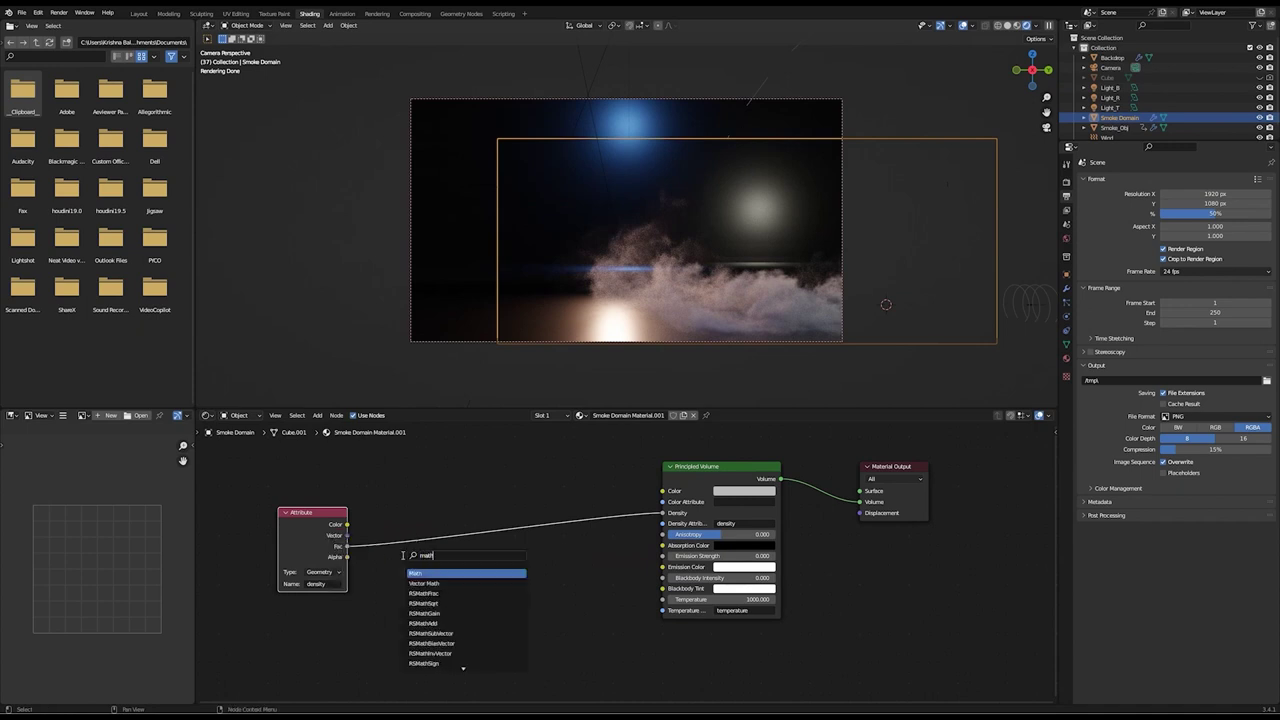
{"action": "key", "text": "Return"}
{"action": "left_click", "coordinate": [433, 540]}
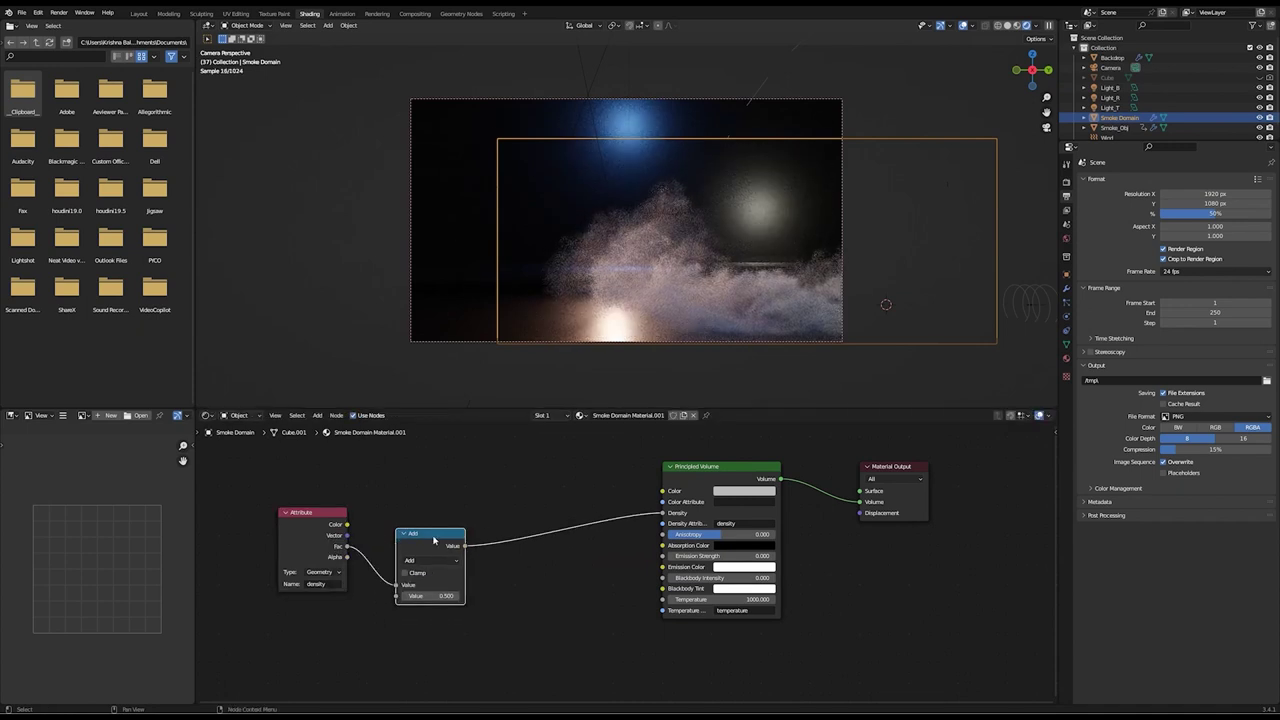
{"action": "key", "text": "shift+d"}
{"action": "left_click", "coordinate": [538, 569]}
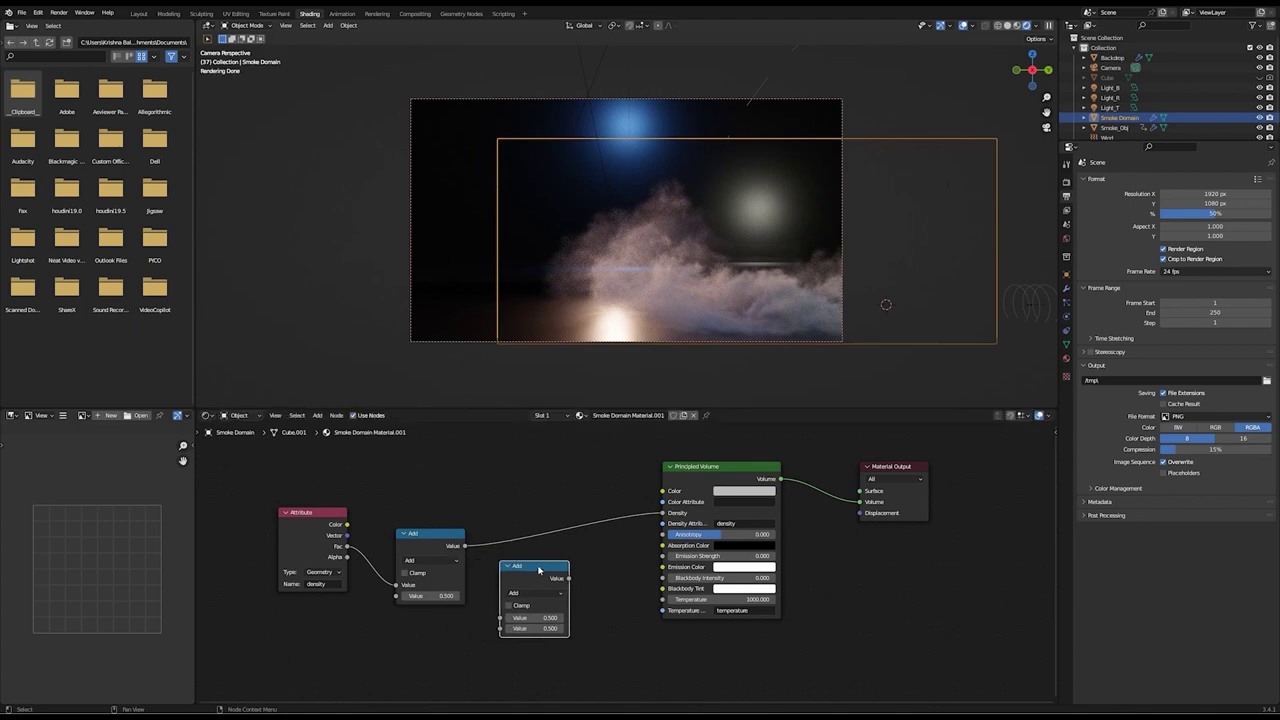
{"action": "left_click_drag", "start_coordinate": [538, 569], "coordinate": [543, 536]}
{"action": "left_click", "coordinate": [538, 560]}
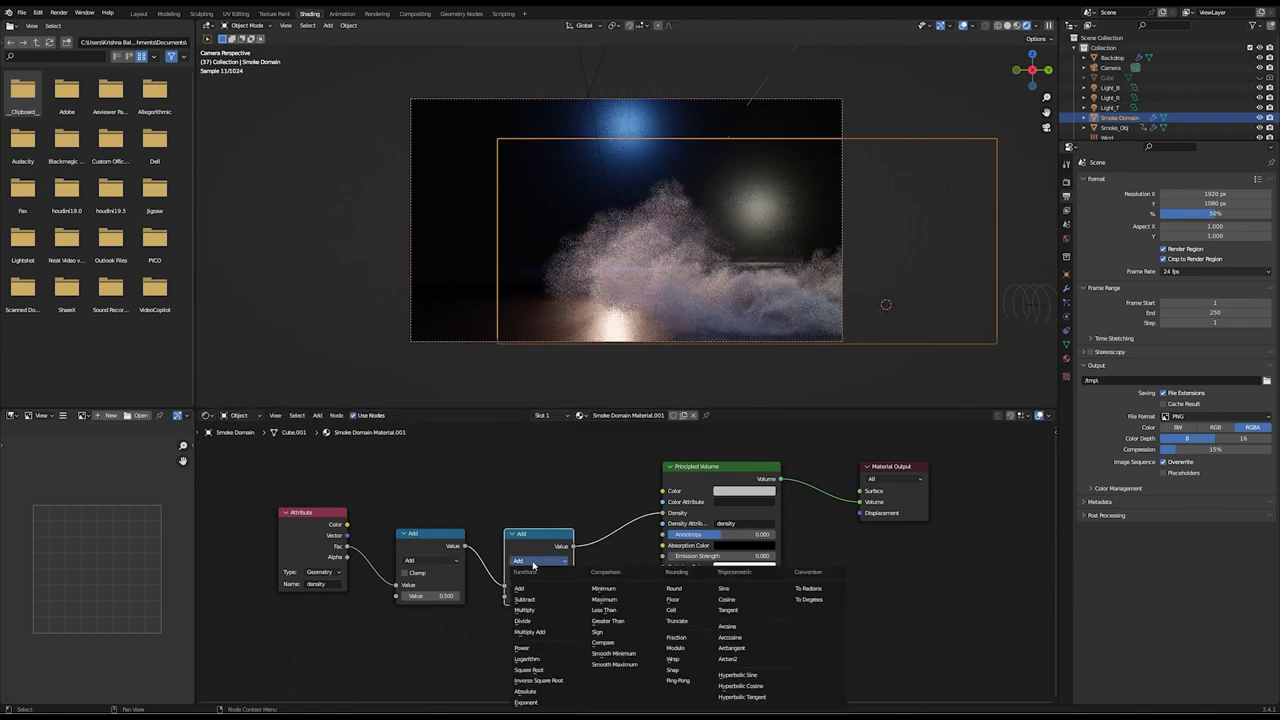
{"action": "left_click", "coordinate": [543, 612]}
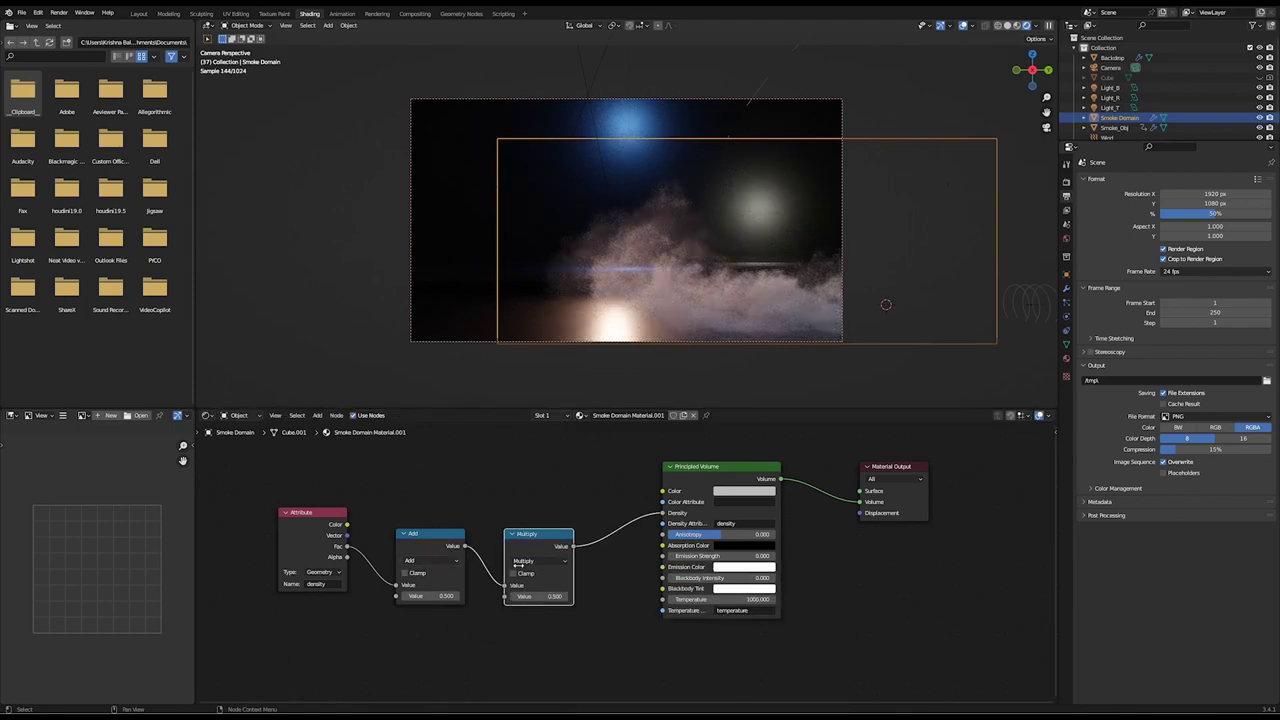
Set the Add node's value to 1.5 and the Multiply node's value to 2
{"action": "left_click_drag", "start_coordinate": [450, 596], "coordinate": [438, 596]}
{"action": "left_click", "coordinate": [438, 596]}
{"action": "type", "text": "0.5"}
{"action": "key", "text": "Return"}
{"action": "key", "text": "shift+a"}
{"action": "key", "text": "Escape"}
{"action": "left_click", "coordinate": [534, 561]}
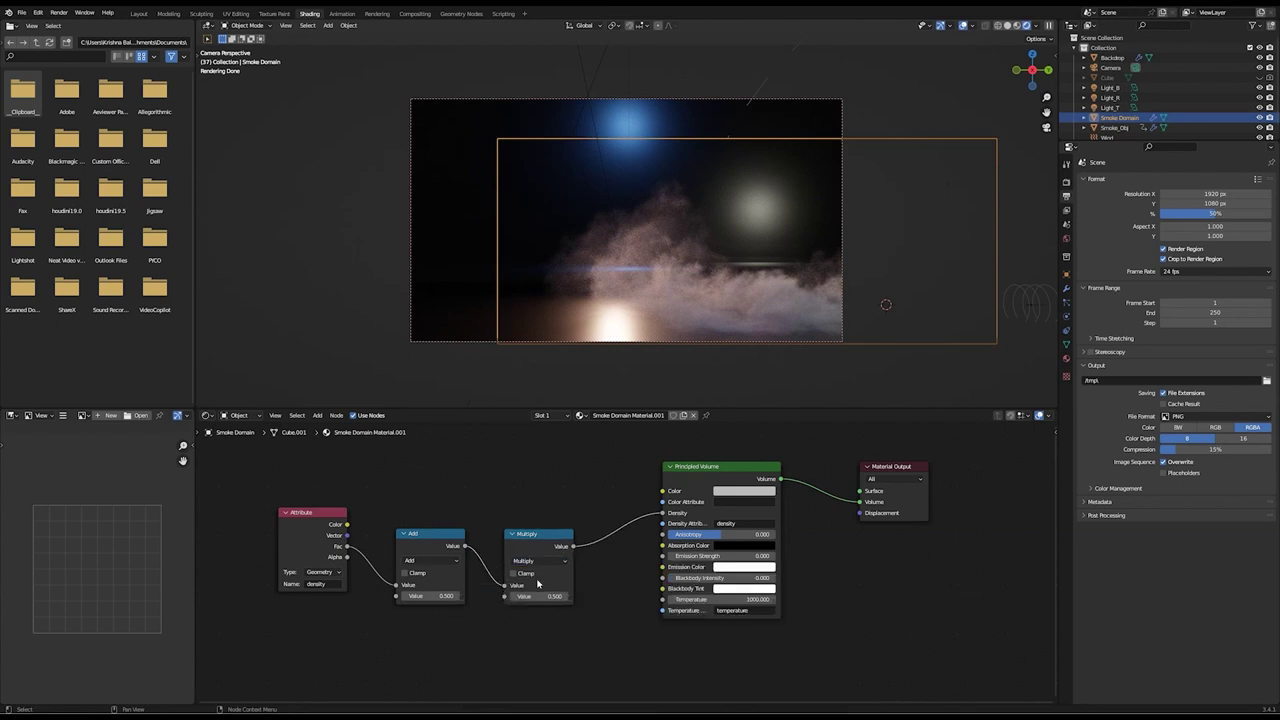
{"action": "left_click", "coordinate": [421, 595]}
{"action": "type", "text": "1.5"}
{"action": "key", "text": "Return"}
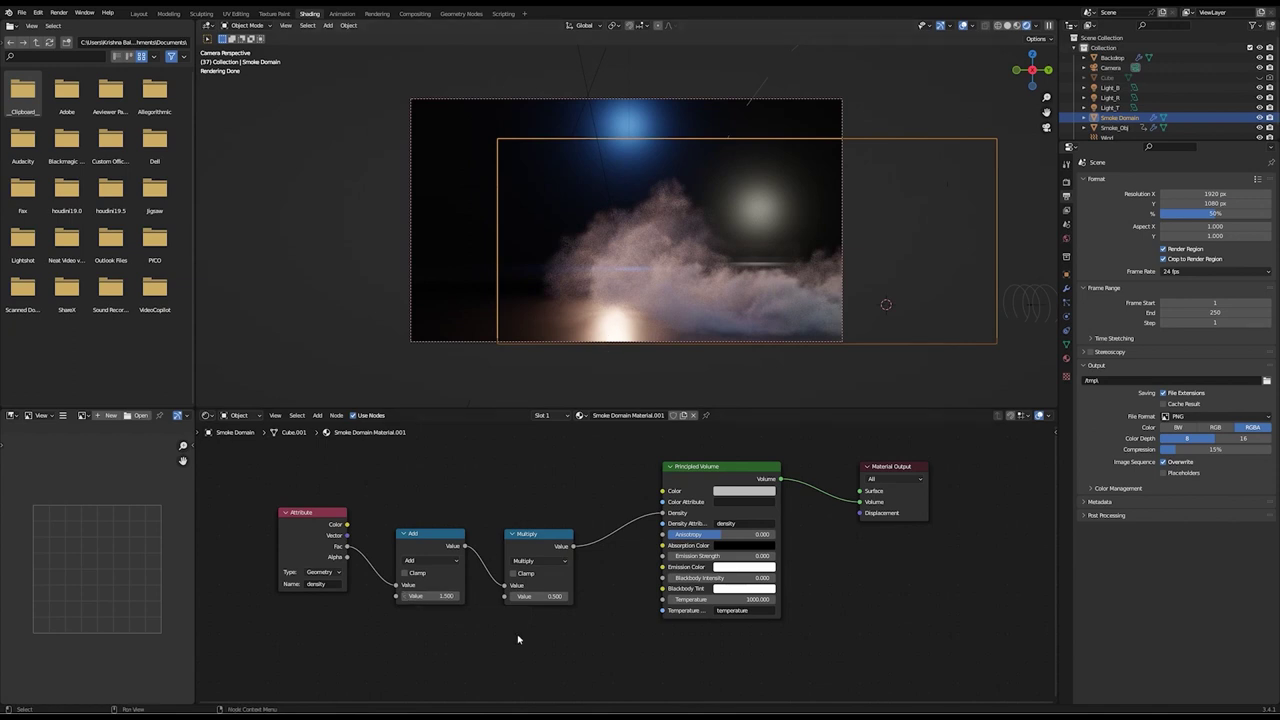
{"action": "left_click", "coordinate": [537, 596]}
{"action": "type", "text": "2"}
{"action": "key", "text": "Return"}
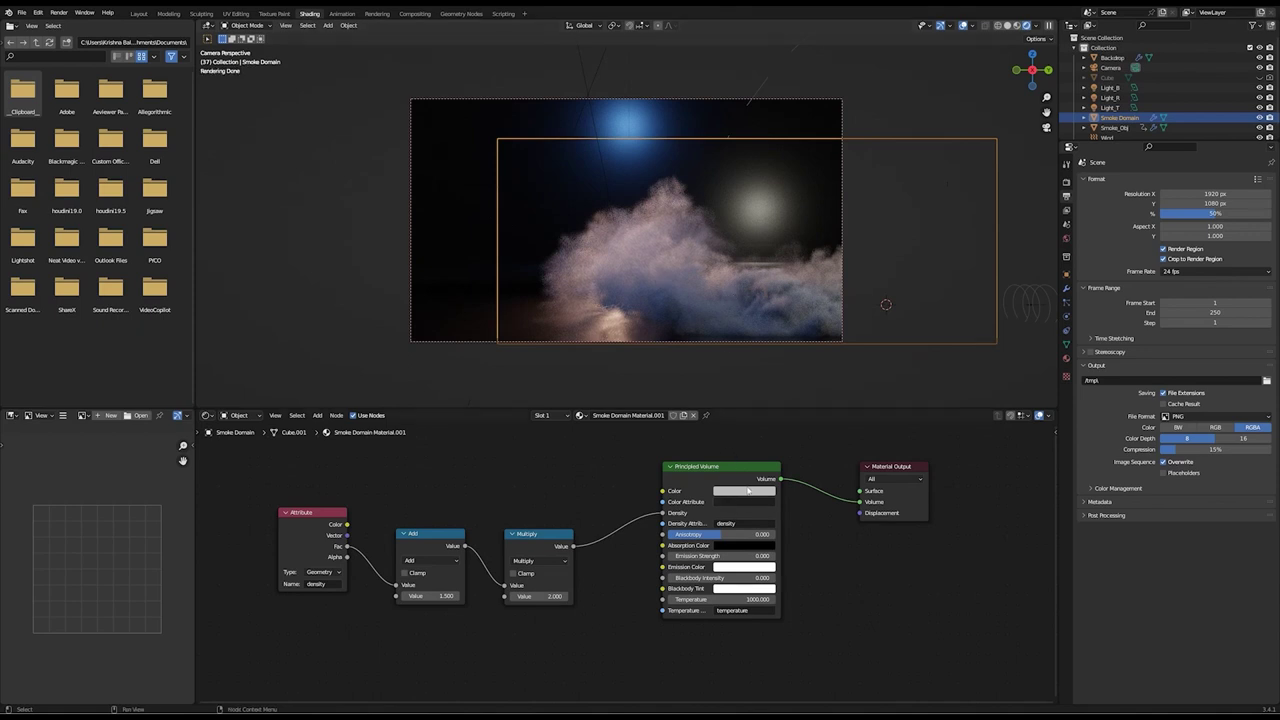
Make the volume colour white (RGB 1, 1, 1) and set its temperature to 0
{"action": "left_click", "coordinate": [746, 490]}
{"action": "left_click", "coordinate": [768, 447]}
{"action": "type", "text": "1"}
{"action": "key", "text": "Return"}
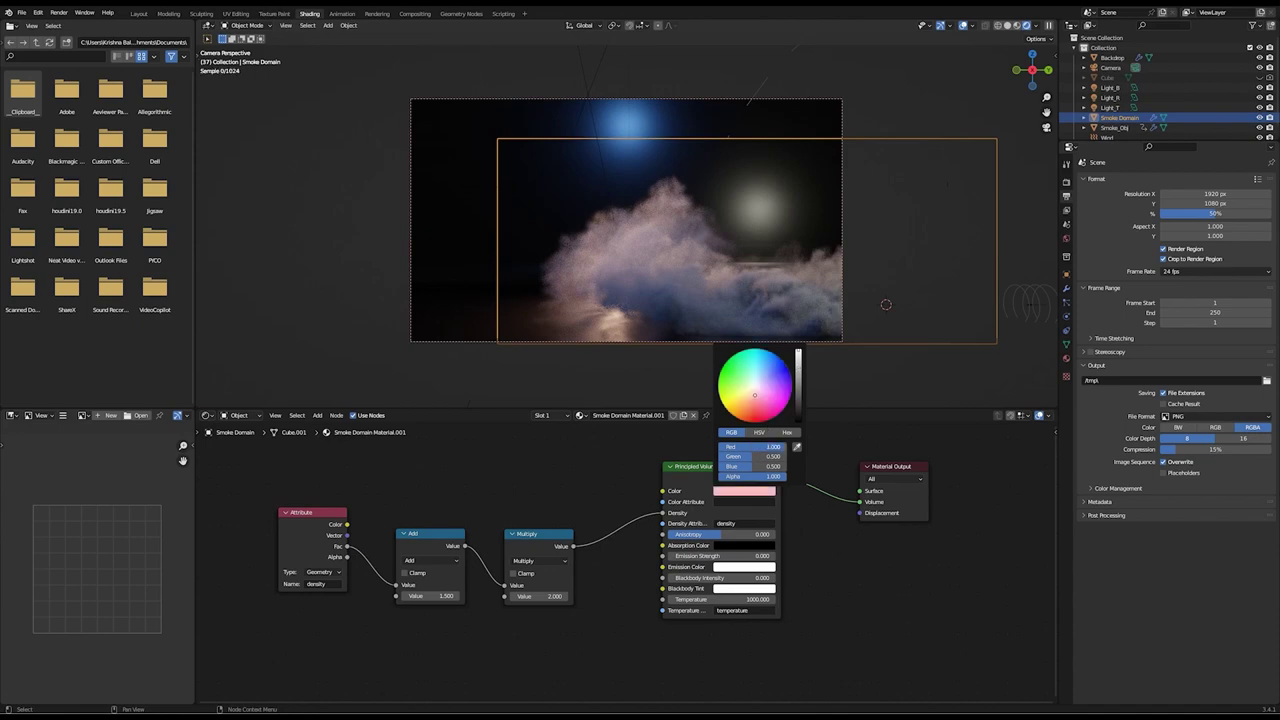
{"action": "left_click", "coordinate": [776, 457]}
{"action": "type", "text": "1"}
{"action": "key", "text": "Return"}
{"action": "left_click", "coordinate": [770, 466]}
{"action": "type", "text": "1"}
{"action": "key", "text": "Return"}
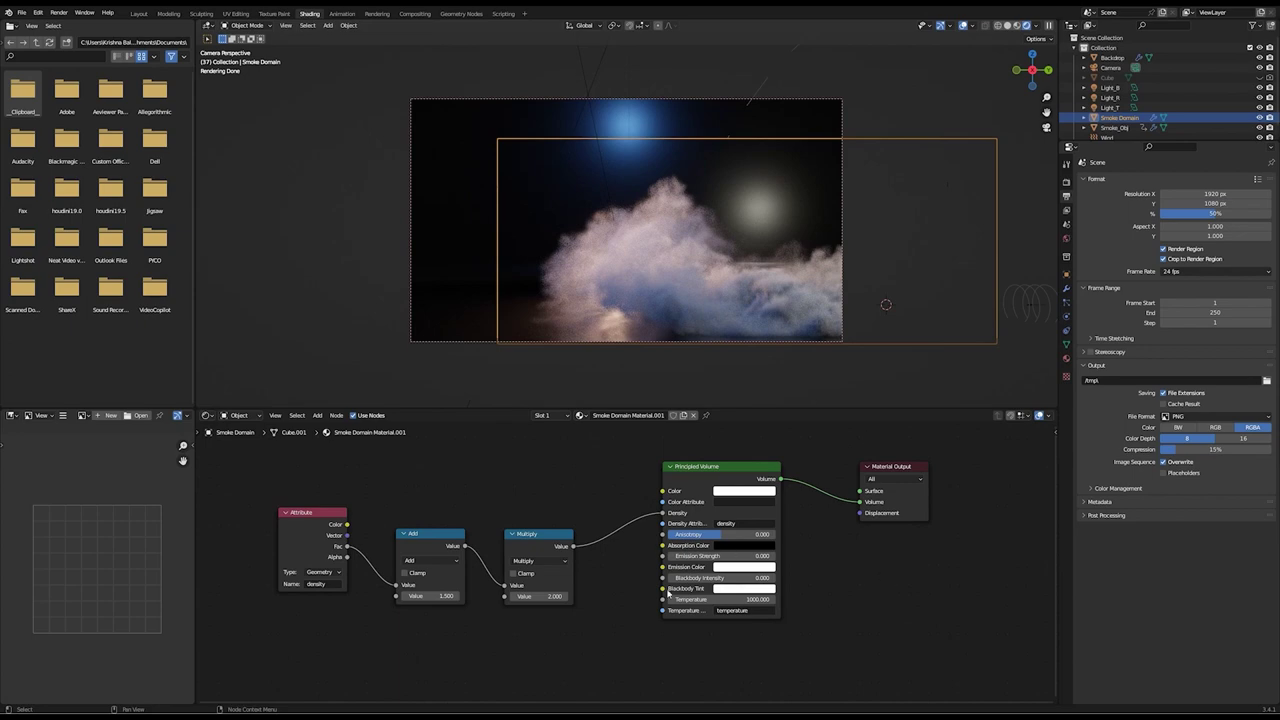
{"action": "left_click", "coordinate": [734, 598]}
{"action": "type", "text": "0"}
{"action": "key", "text": "Return"}
Raise the Light Paths volume bounces from 0 to 1
{"action": "scroll", "coordinate": [1115, 333], "scroll_direction": "up", "scroll_amount": 1, "text": "ctrl"}
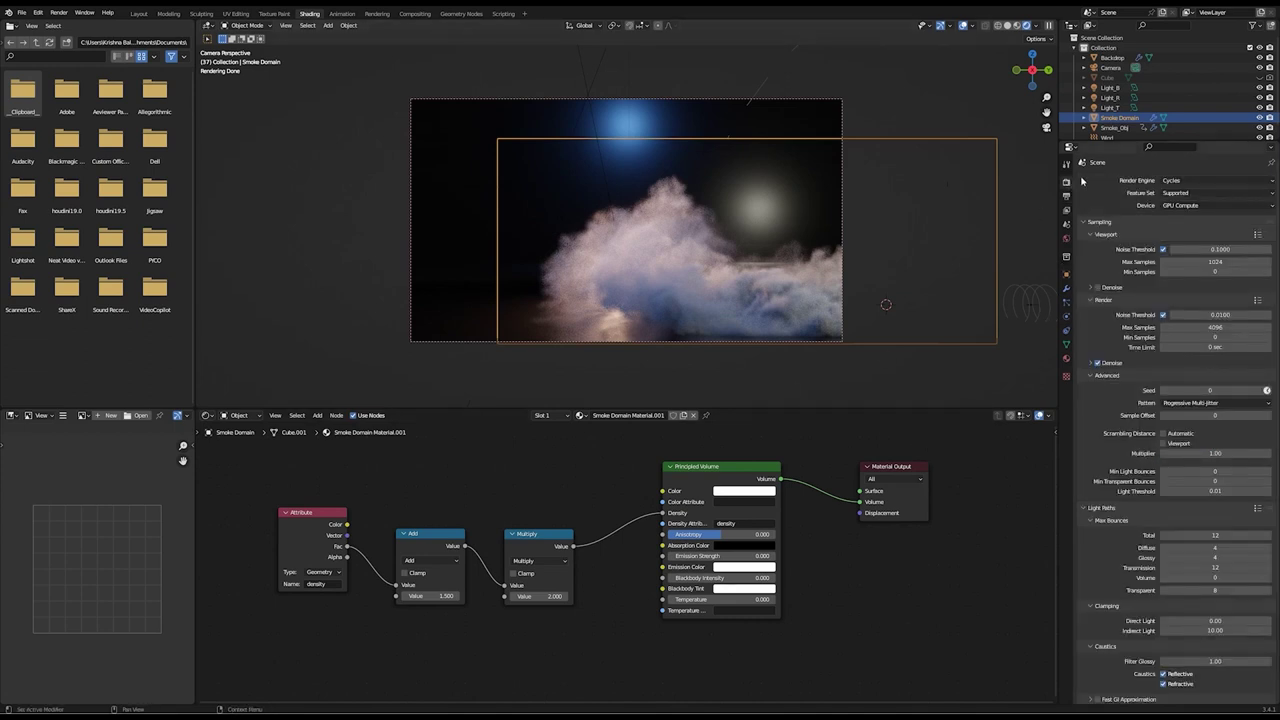
{"action": "scroll", "coordinate": [1118, 388], "scroll_direction": "down", "scroll_amount": 2}
{"action": "scroll", "coordinate": [1118, 389], "scroll_direction": "down", "scroll_amount": 2}
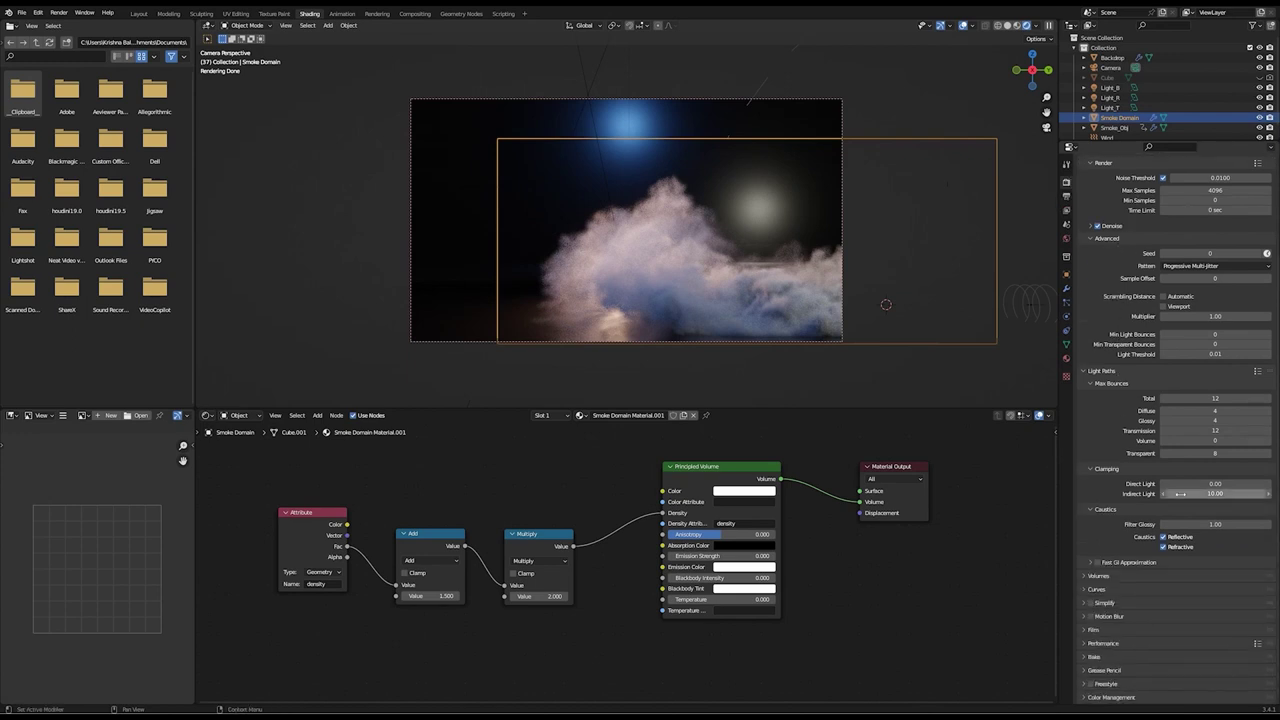
{"action": "left_click", "coordinate": [1269, 441]}
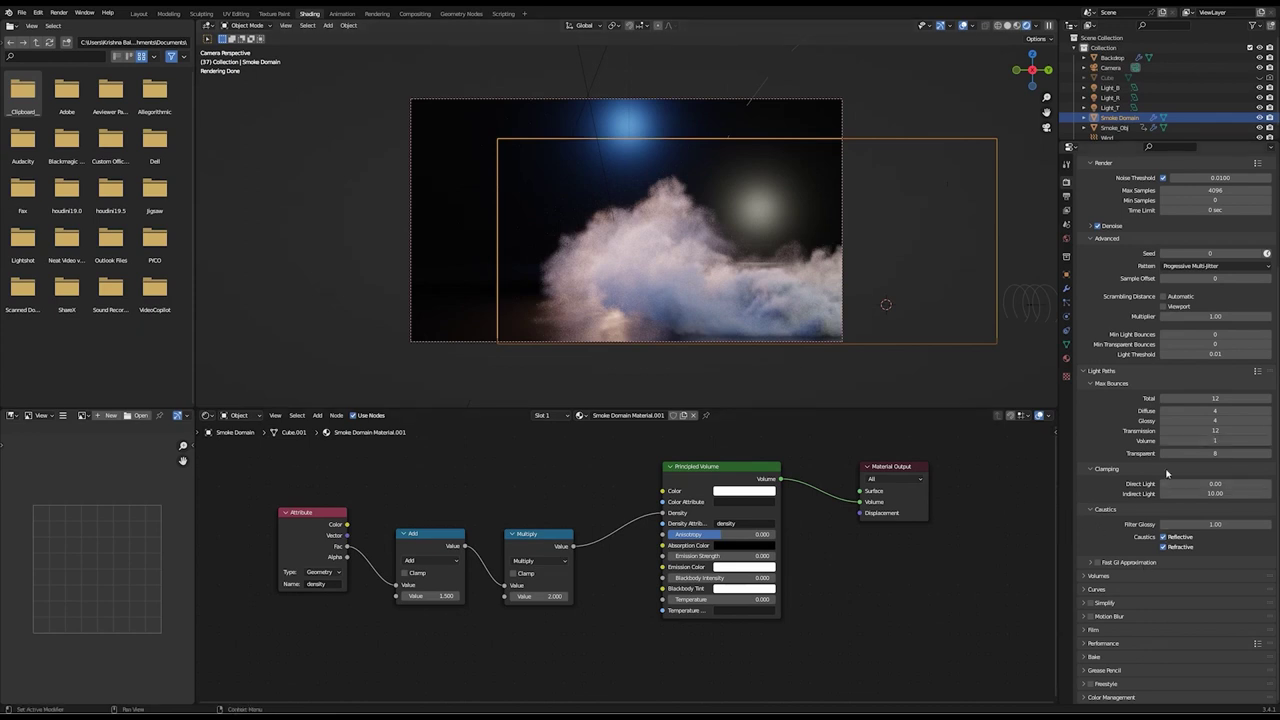
Set the volume Step Rate to 4 for render and viewport, then save smoke.blend
{"action": "left_click", "coordinate": [1087, 576]}
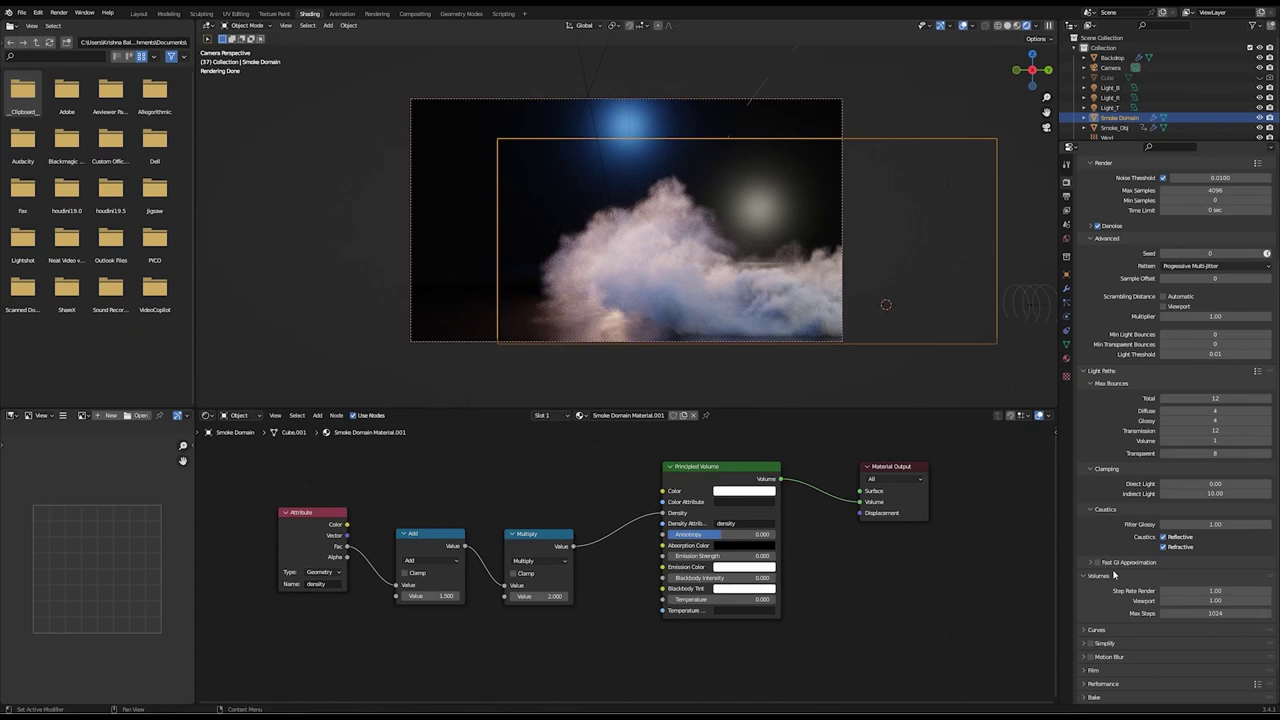
{"action": "scroll", "coordinate": [1121, 587], "scroll_direction": "down", "scroll_amount": 2}
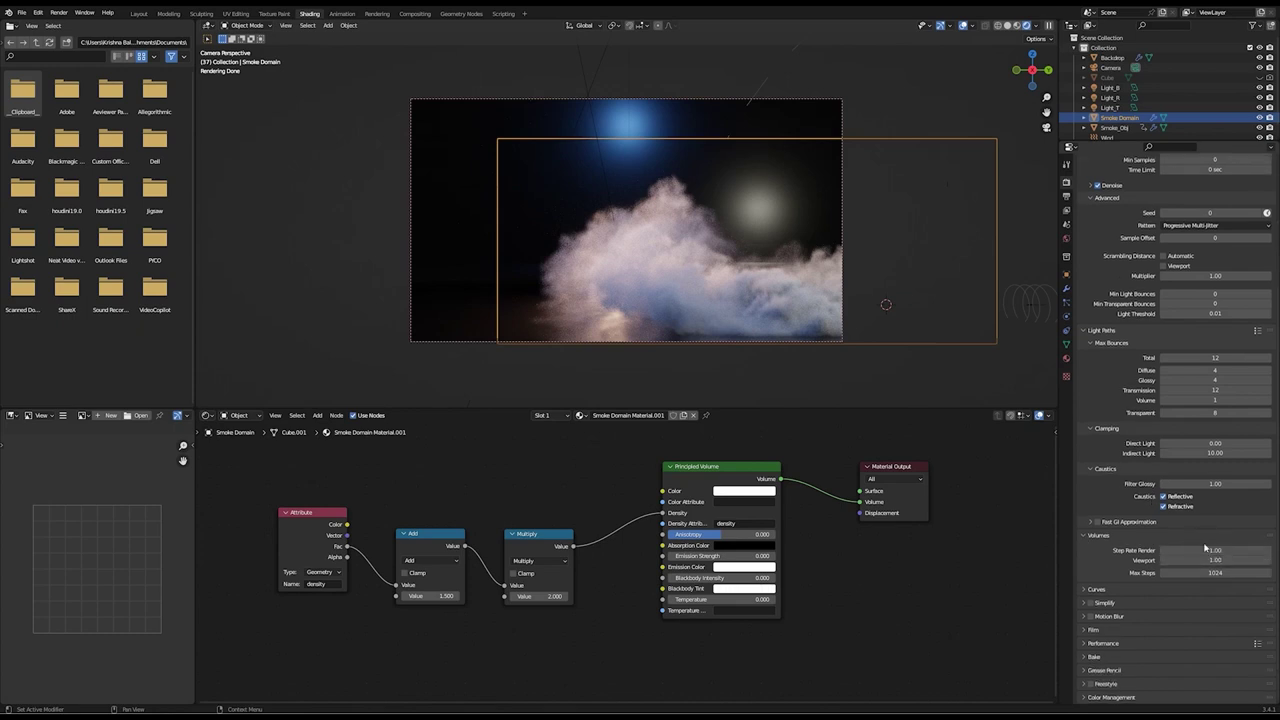
{"action": "left_click", "coordinate": [1209, 549]}
{"action": "type", "text": "4"}
{"action": "key", "text": "Tab"}
{"action": "type", "text": "4"}
{"action": "key", "text": "Return"}
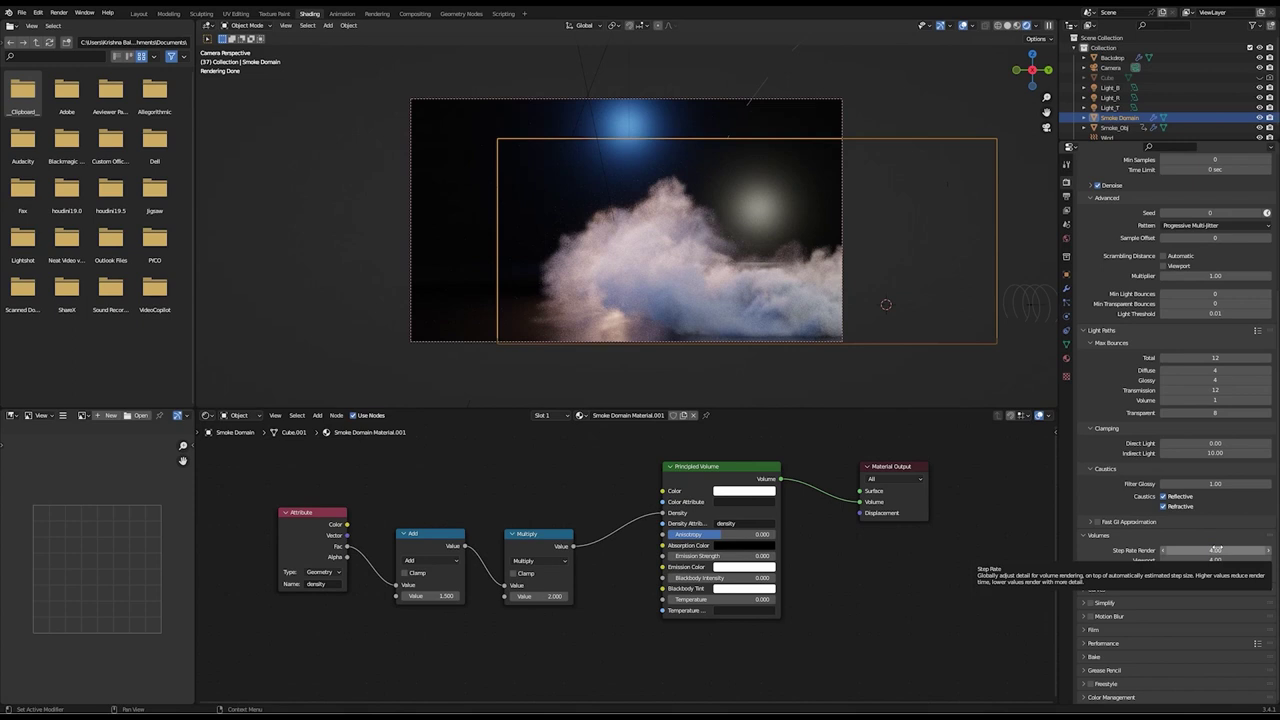
{"action": "left_click", "coordinate": [1110, 108]}
{"action": "key", "text": "ctrl+s"}
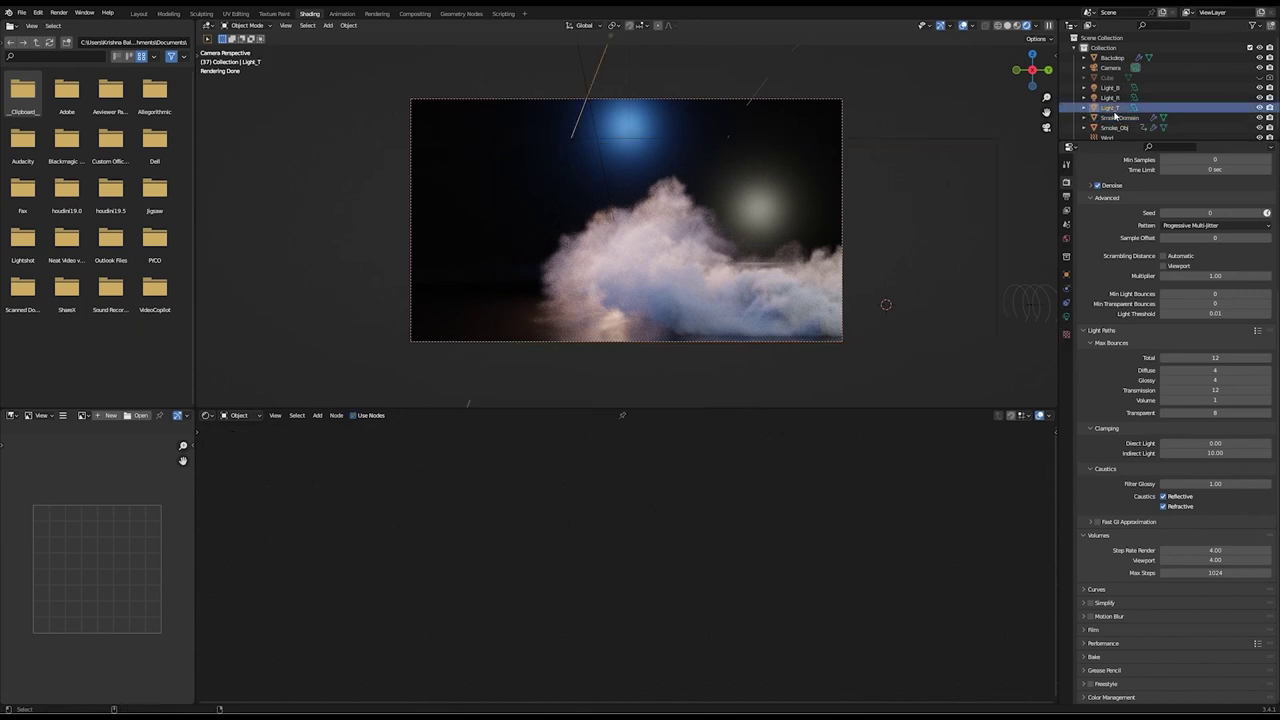
Return to solid shading, render a test still of frame 37, stop it early and close the result
{"action": "left_click", "coordinate": [1008, 25]}
{"action": "left_click", "coordinate": [59, 12]}
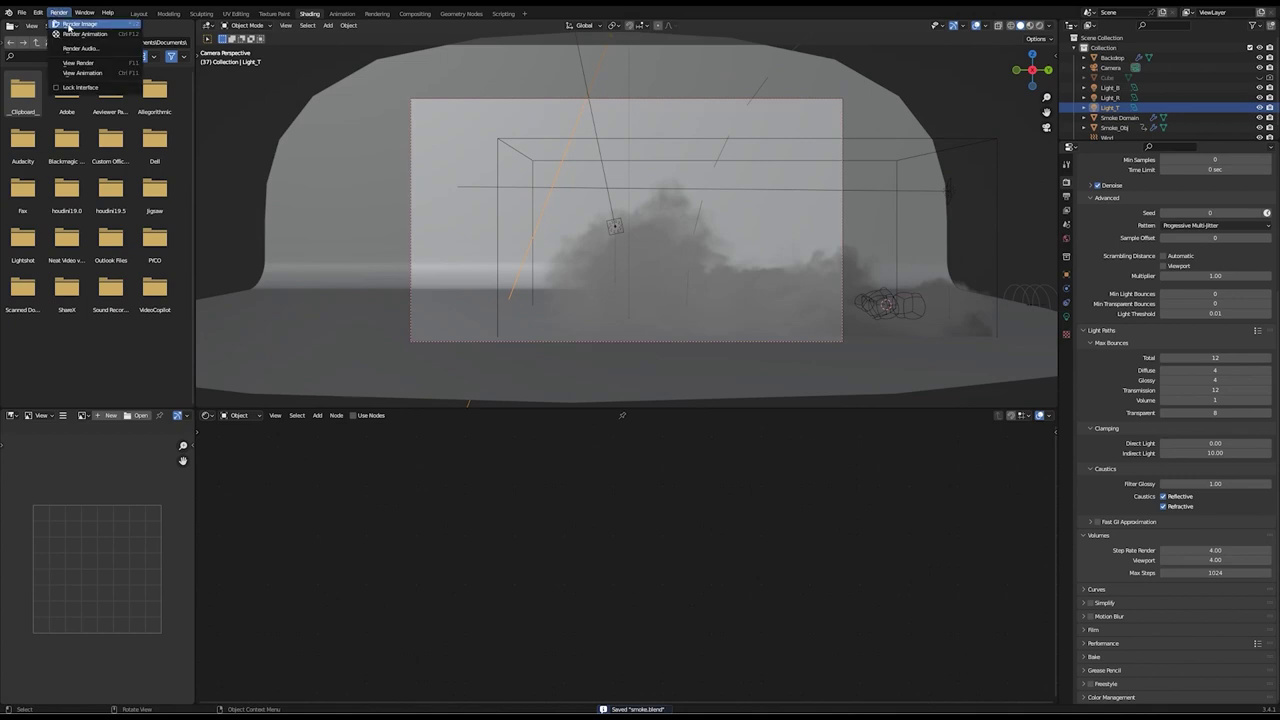
{"action": "left_click", "coordinate": [70, 27]}
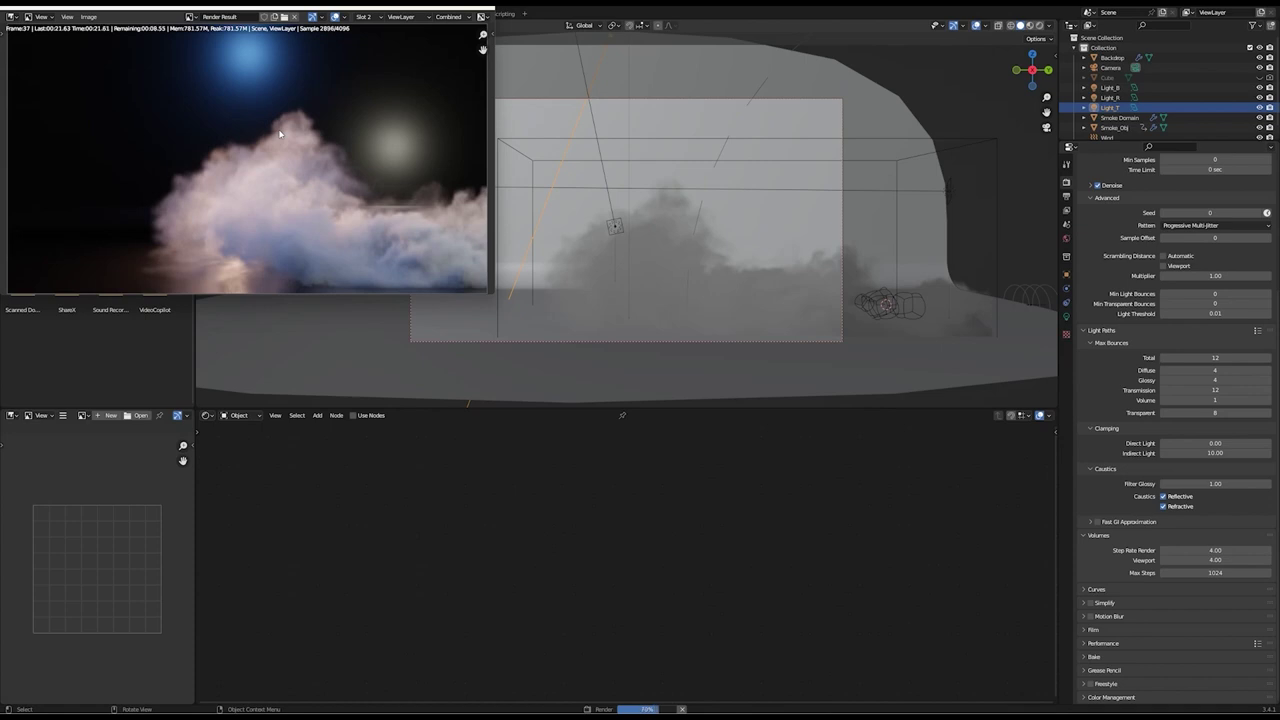
{"action": "key", "text": "Escape"}
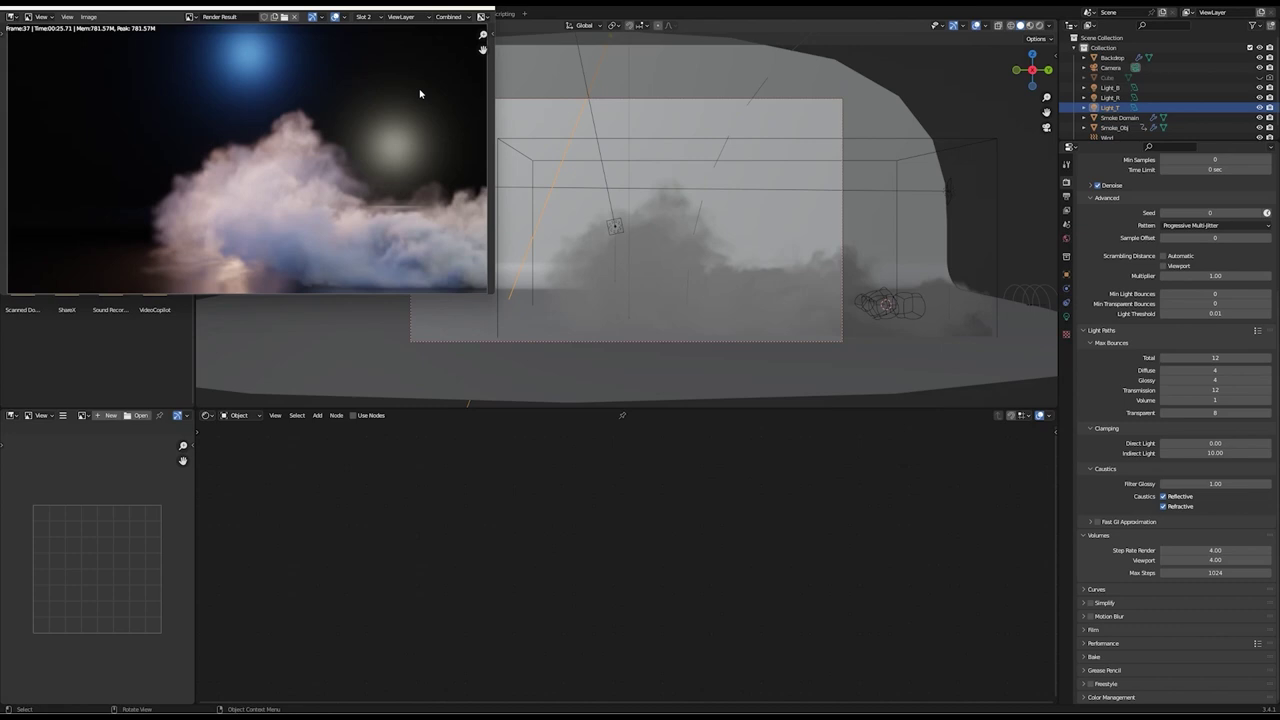
{"action": "key", "text": "j"}
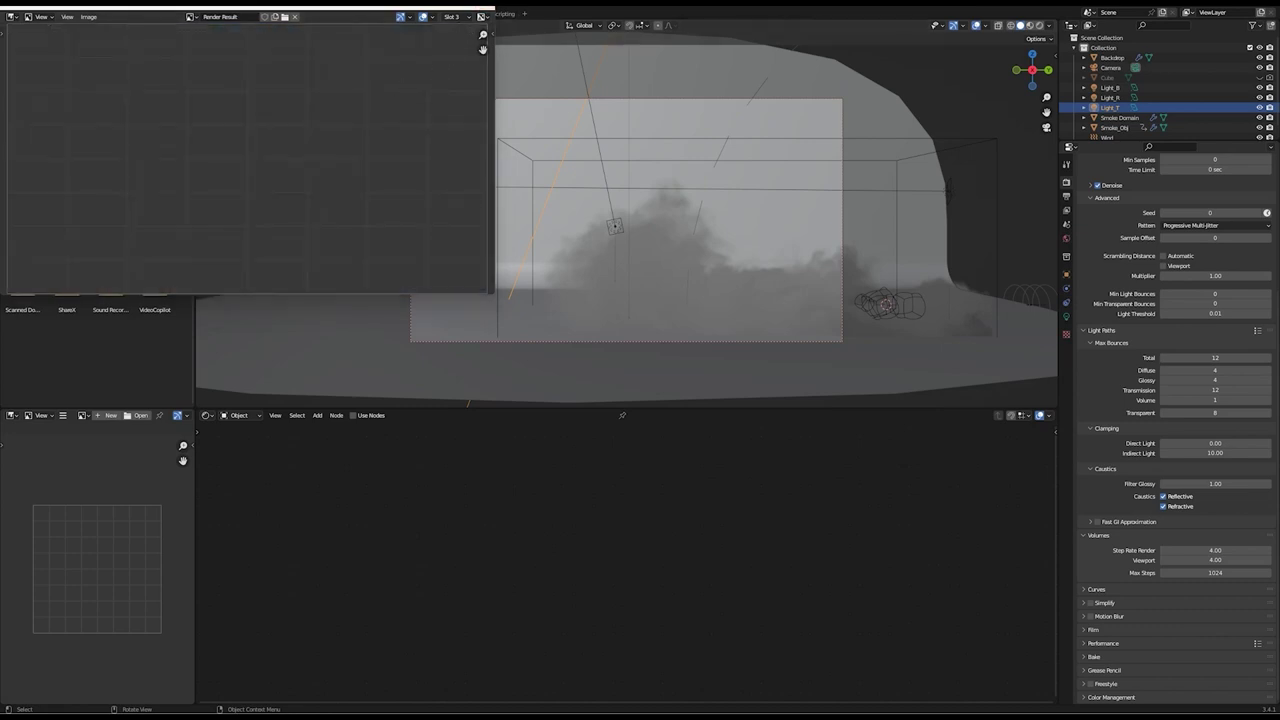
{"action": "left_click", "coordinate": [484, 8]}
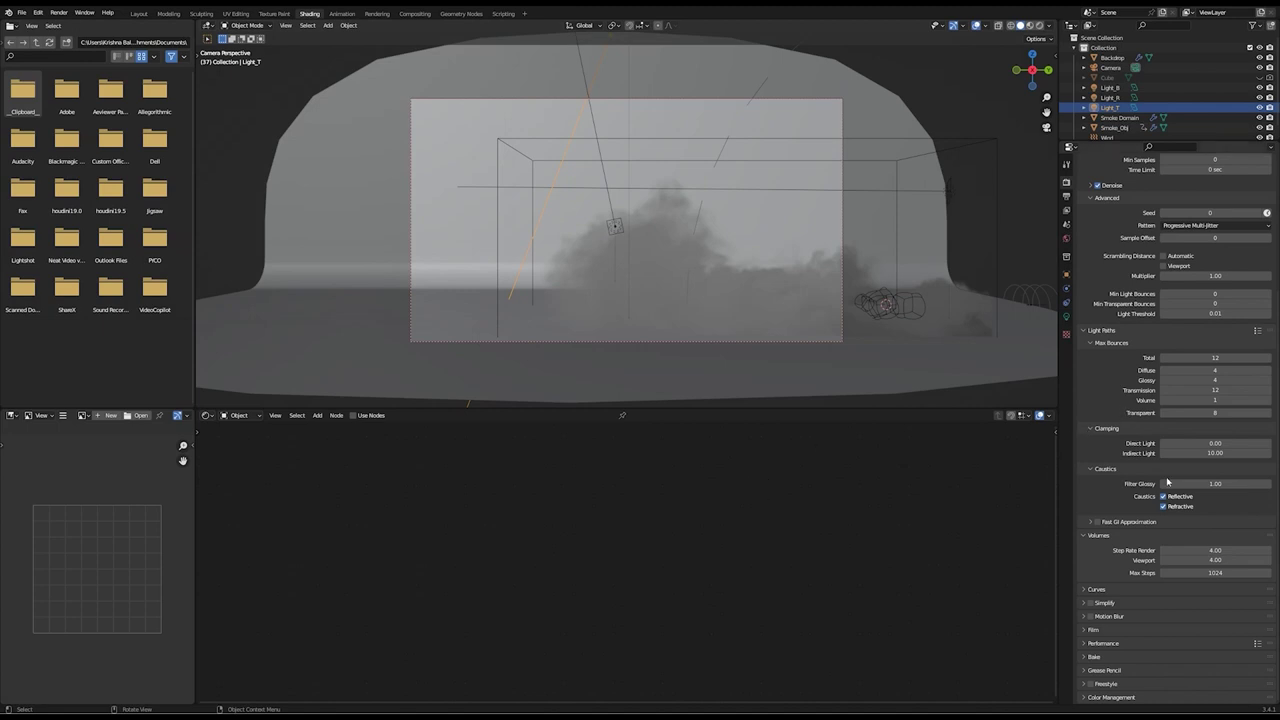
Turn on motion blur and expand the Motion Blur, Film and Performance panels
{"action": "left_click", "coordinate": [1099, 616]}
{"action": "left_click", "coordinate": [1083, 616]}
{"action": "scroll", "coordinate": [1081, 630], "scroll_direction": "down", "scroll_amount": 2}
{"action": "left_click", "coordinate": [1082, 631]}
{"action": "scroll", "coordinate": [1100, 634], "scroll_direction": "down", "scroll_amount": 3}
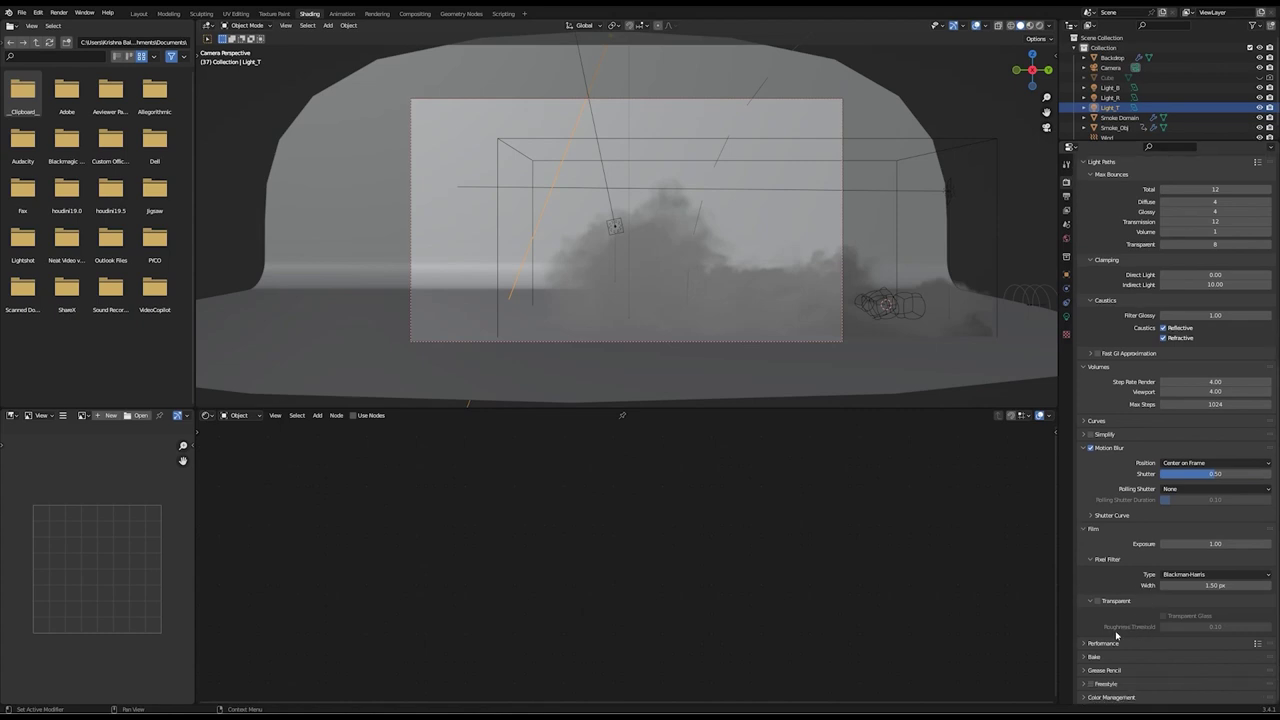
{"action": "left_click", "coordinate": [1082, 645]}
{"action": "scroll", "coordinate": [1123, 629], "scroll_direction": "down", "scroll_amount": 4}
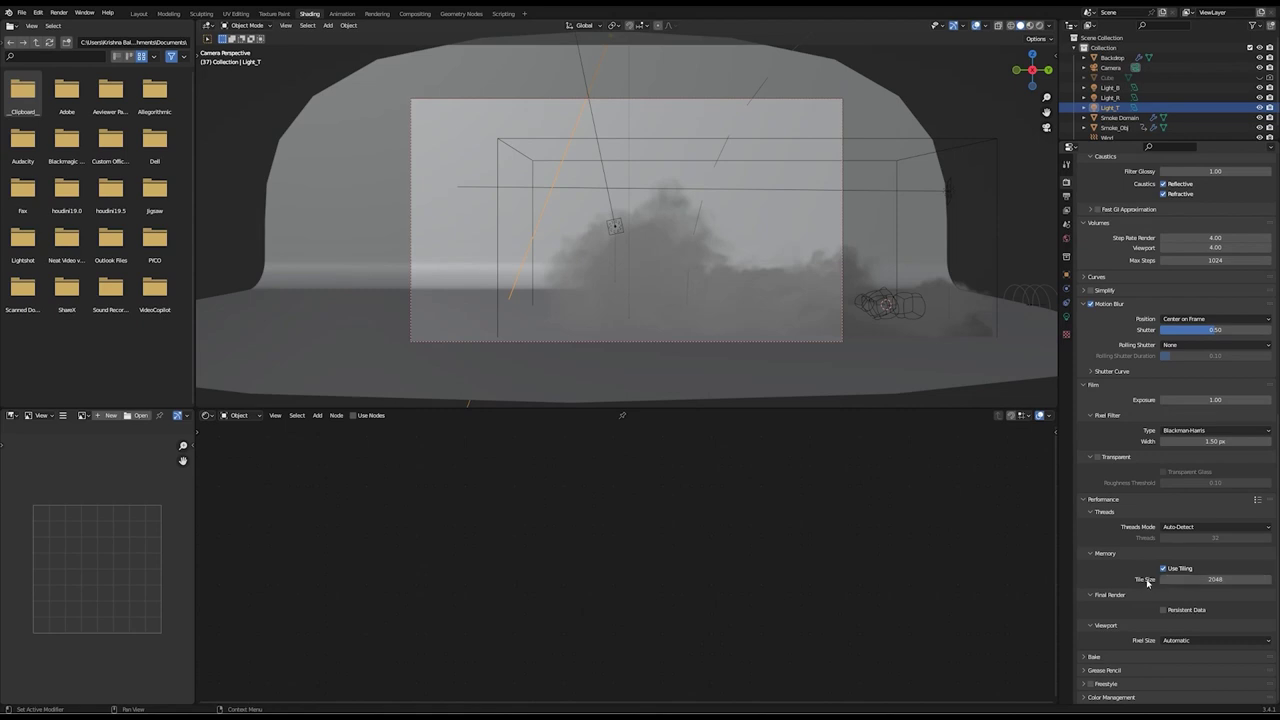
Set the tile size to 256 and check the Filmic view transform under Color Management
{"action": "left_click", "coordinate": [1214, 579]}
{"action": "type", "text": "12"}
{"action": "key", "text": "BackSpace"}
{"action": "key", "text": "BackSpace"}
{"action": "type", "text": "256"}
{"action": "key", "text": "Return"}
{"action": "left_click", "coordinate": [1086, 697]}
{"action": "scroll", "coordinate": [1145, 645], "scroll_direction": "down", "scroll_amount": 3}
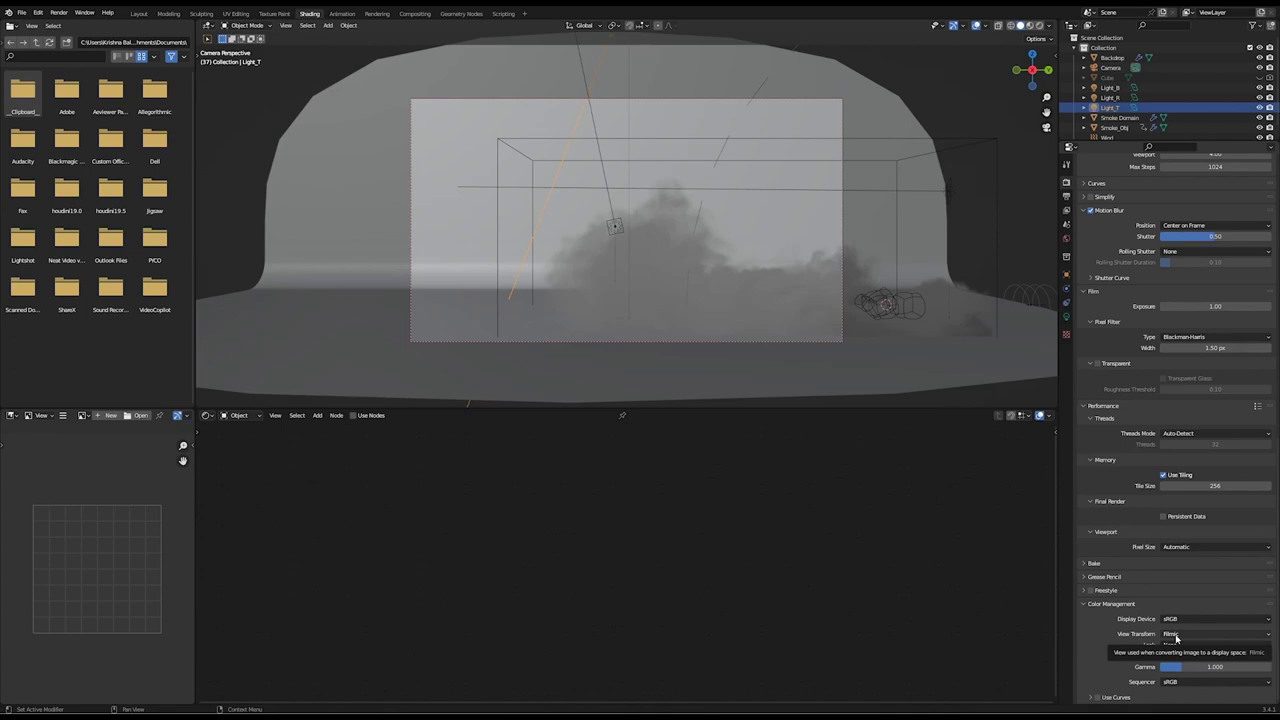
{"action": "scroll", "coordinate": [1170, 630], "scroll_direction": "up", "scroll_amount": 20}
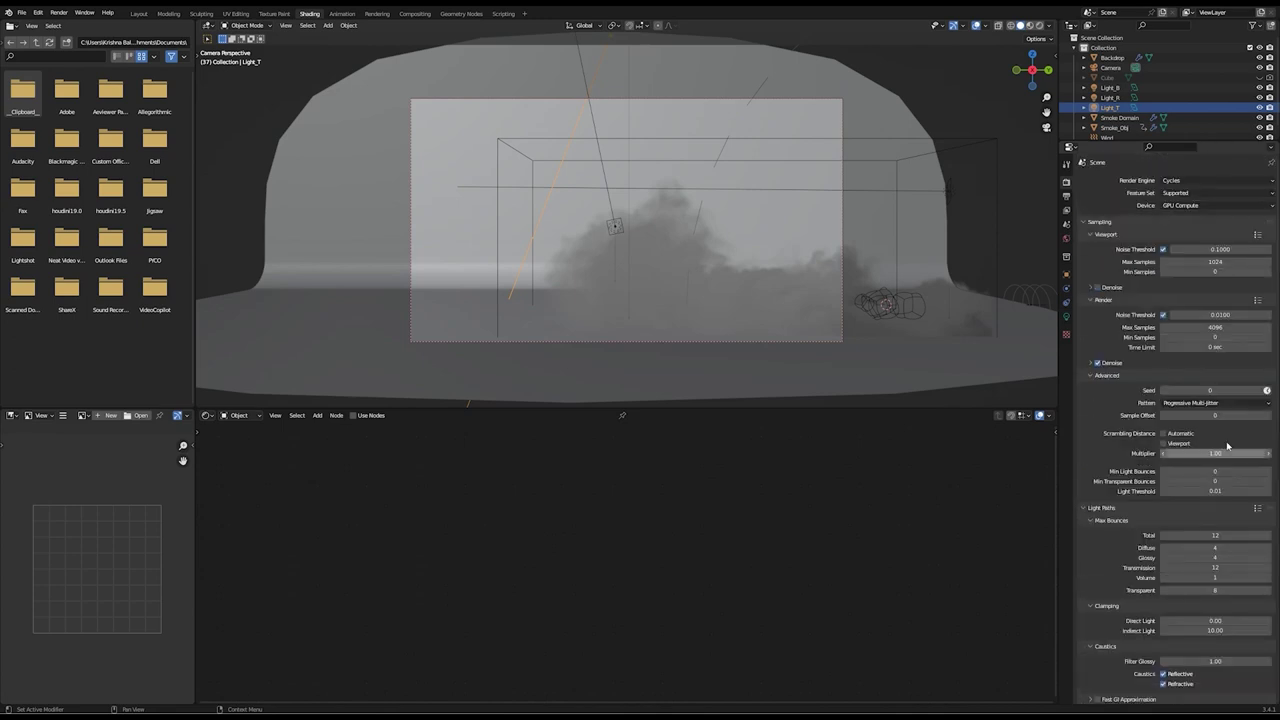
Set max samples to 512 for render and 256 for viewport
{"action": "key", "text": "ctrl+s"}
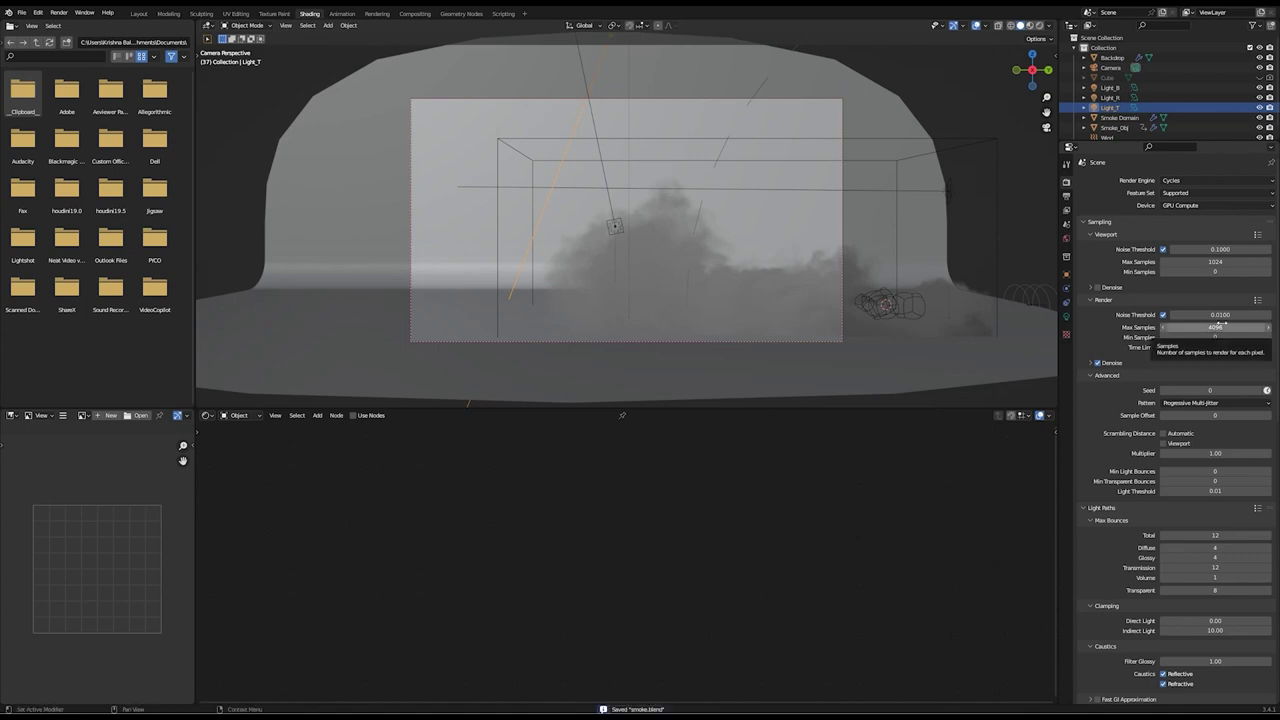
{"action": "left_click", "coordinate": [1233, 327]}
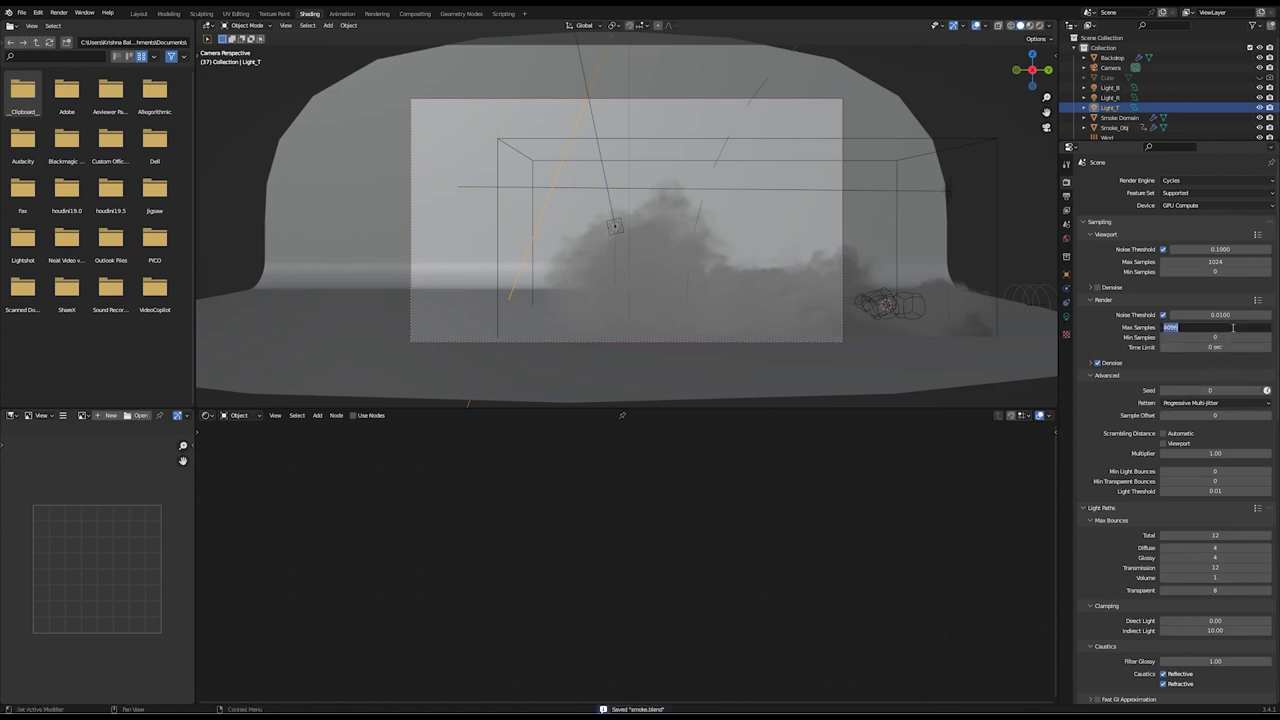
{"action": "type", "text": "512"}
{"action": "key", "text": "Return"}
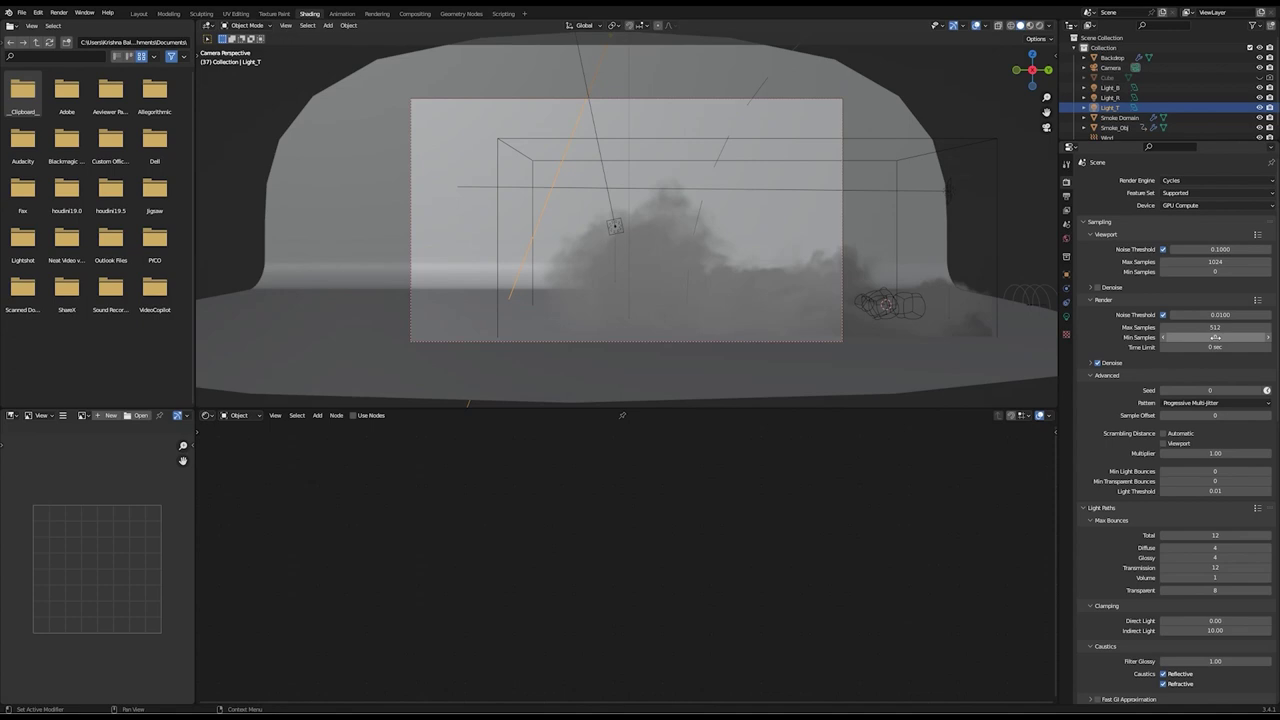
{"action": "left_click", "coordinate": [1217, 261]}
{"action": "type", "text": "256"}
{"action": "key", "text": "Return"}
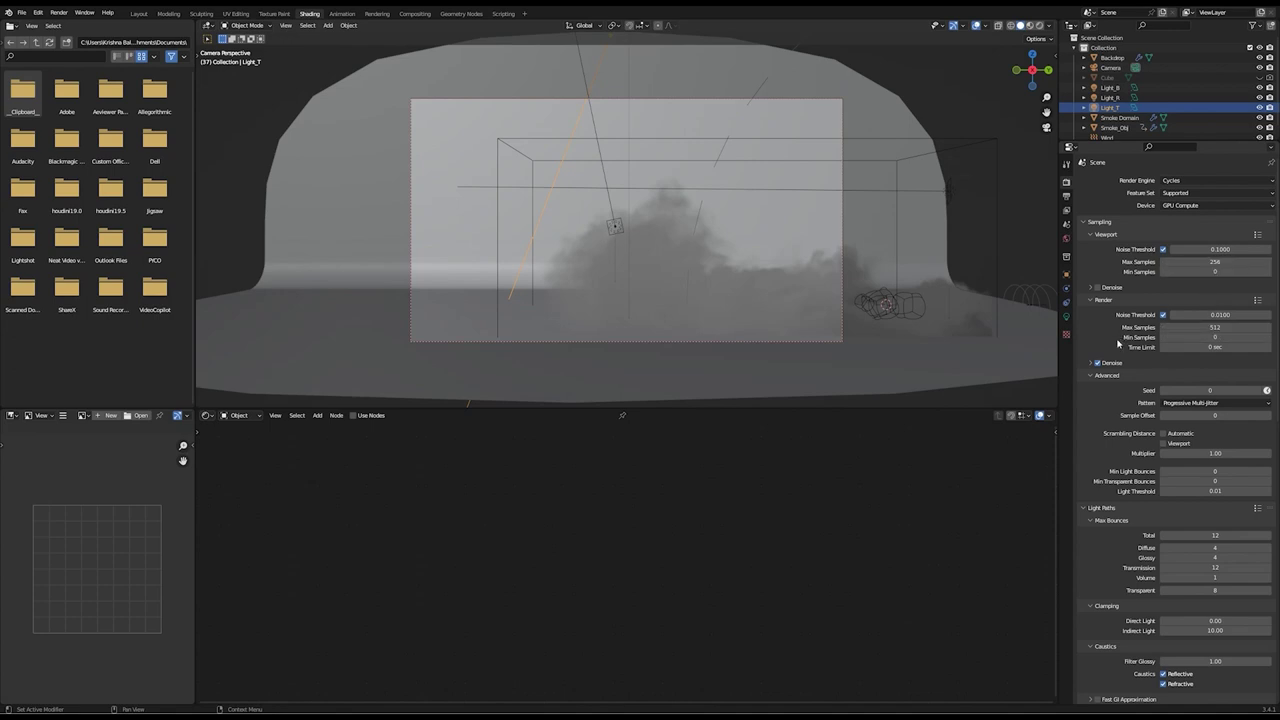
Enable viewport denoising and save smoke.blend
{"action": "left_click", "coordinate": [1092, 363]}
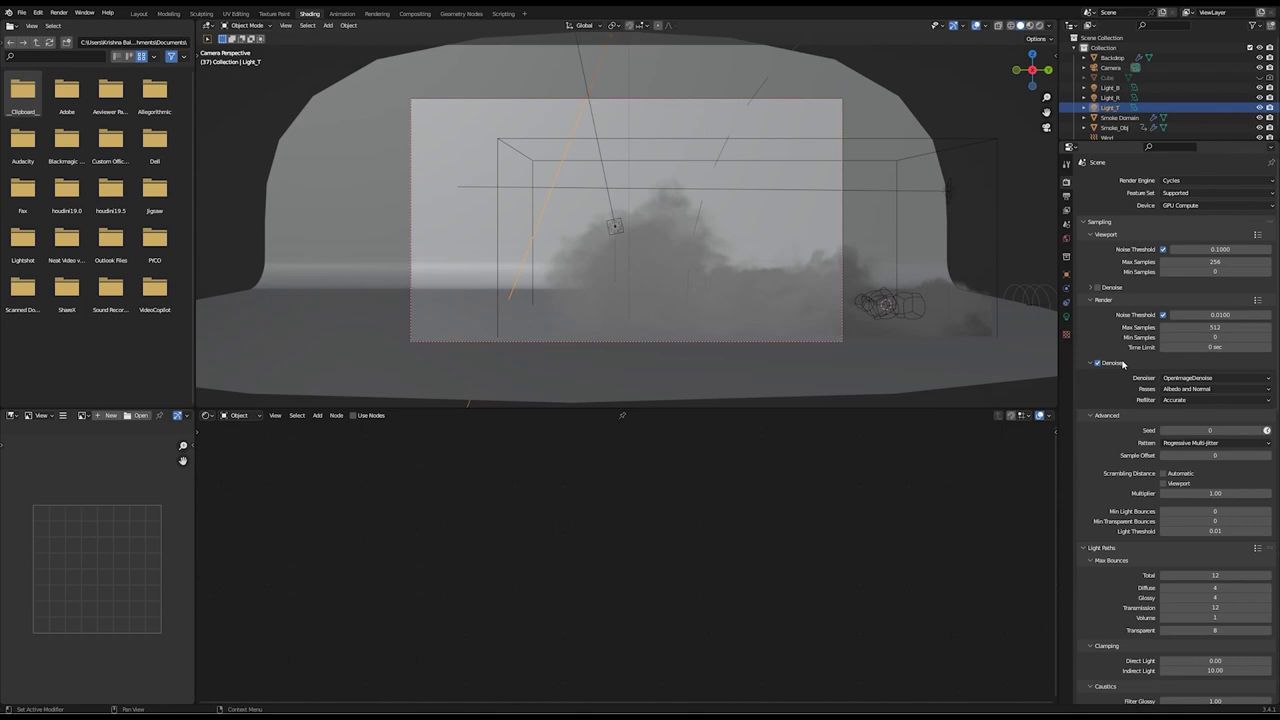
{"action": "left_click", "coordinate": [1098, 287]}
{"action": "key", "text": "ctrl+s"}
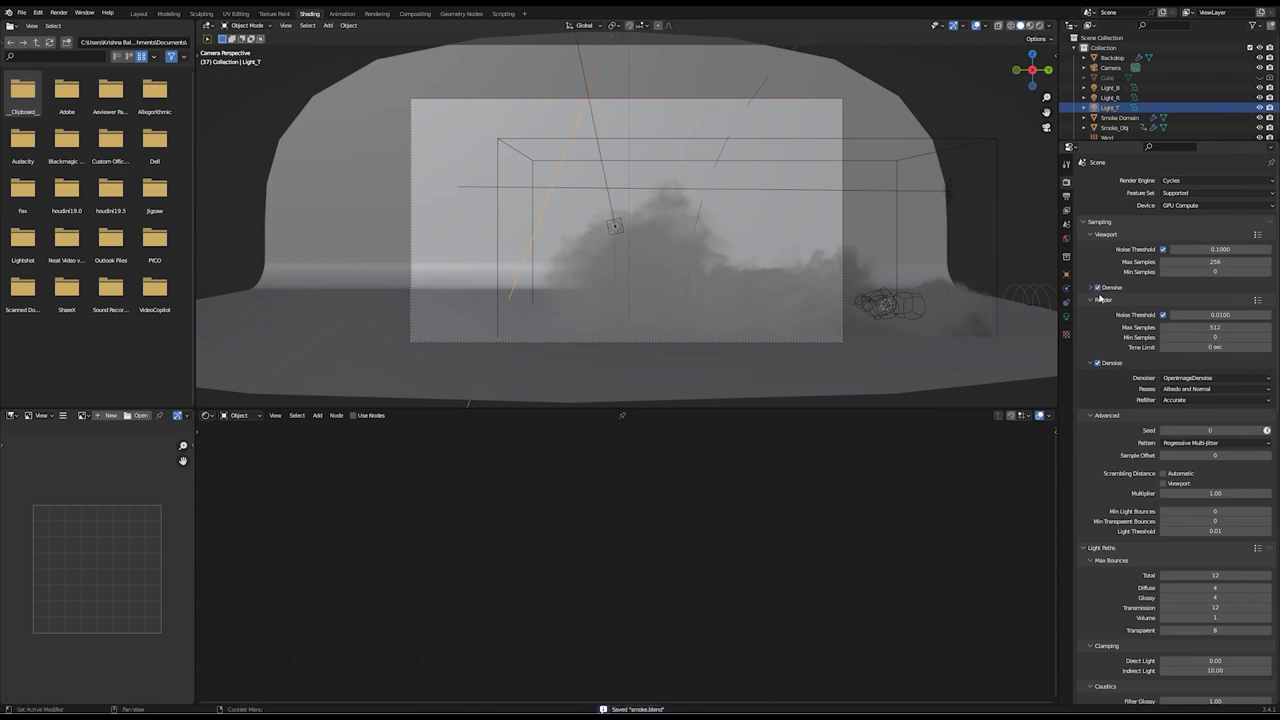
{"action": "left_click", "coordinate": [59, 13]}
{"action": "left_click", "coordinate": [66, 23]}
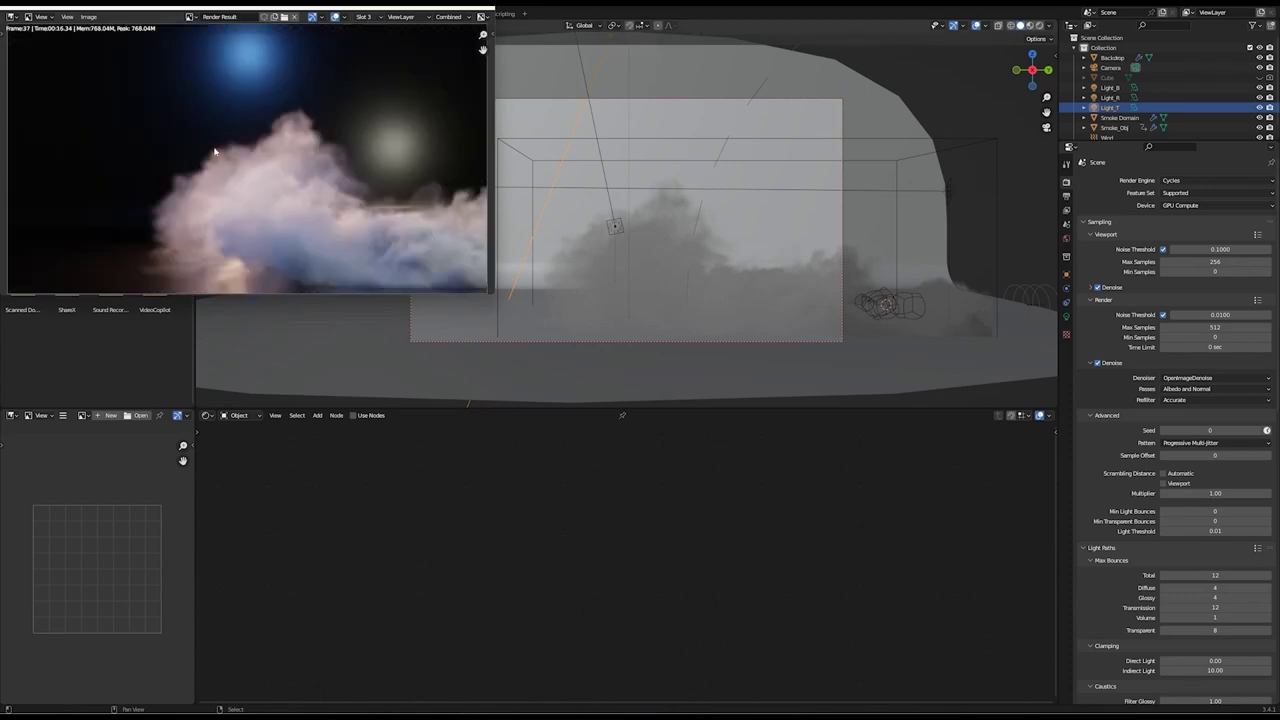
{"action": "key", "text": "j"}
{"action": "key", "text": "j"}
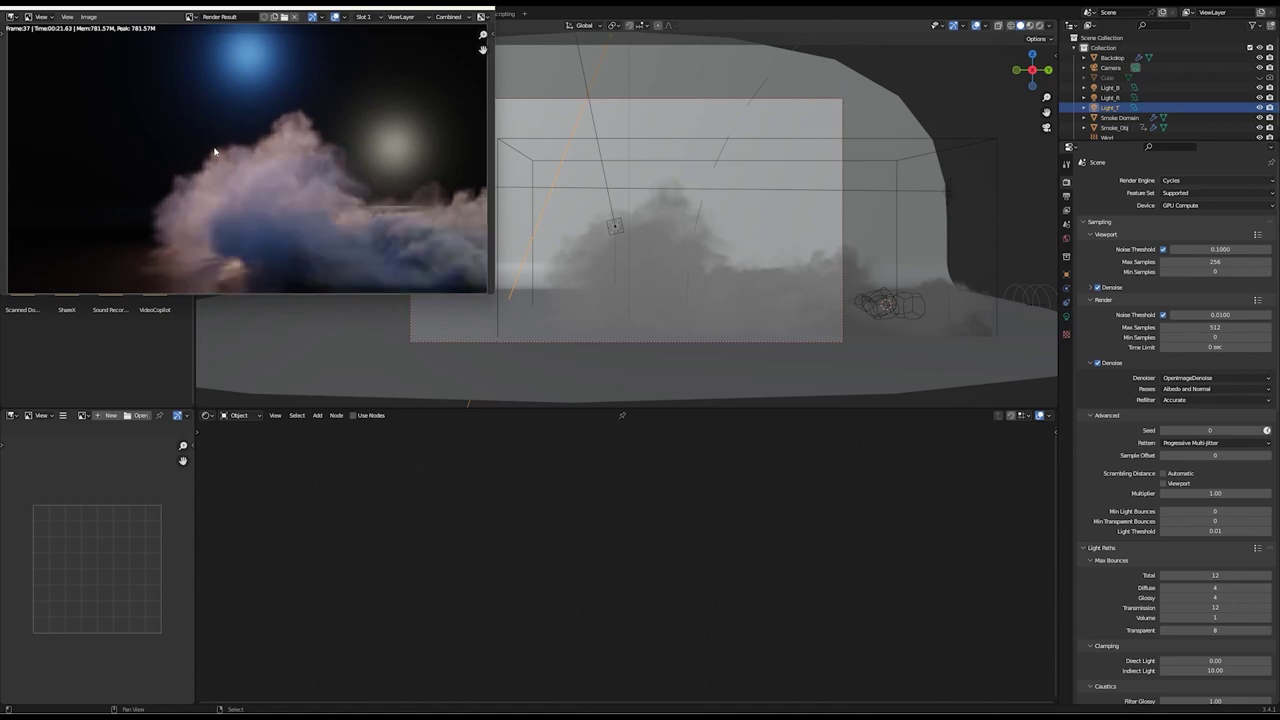
{"action": "key", "text": "alt+j"}
{"action": "key", "text": "j"}
{"action": "key", "text": "alt+j"}
{"action": "key", "text": "j"}
{"action": "key", "text": "alt+j"}
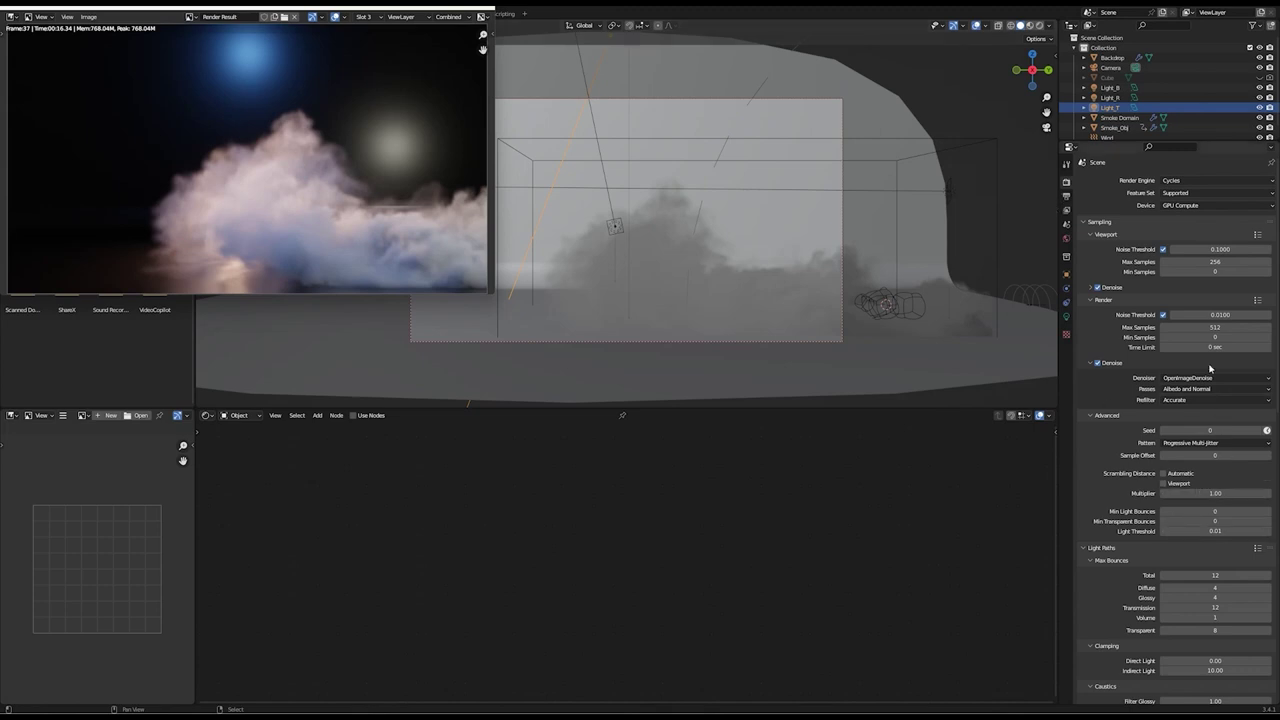
{"action": "scroll", "coordinate": [1182, 544], "scroll_direction": "down", "scroll_amount": 1}
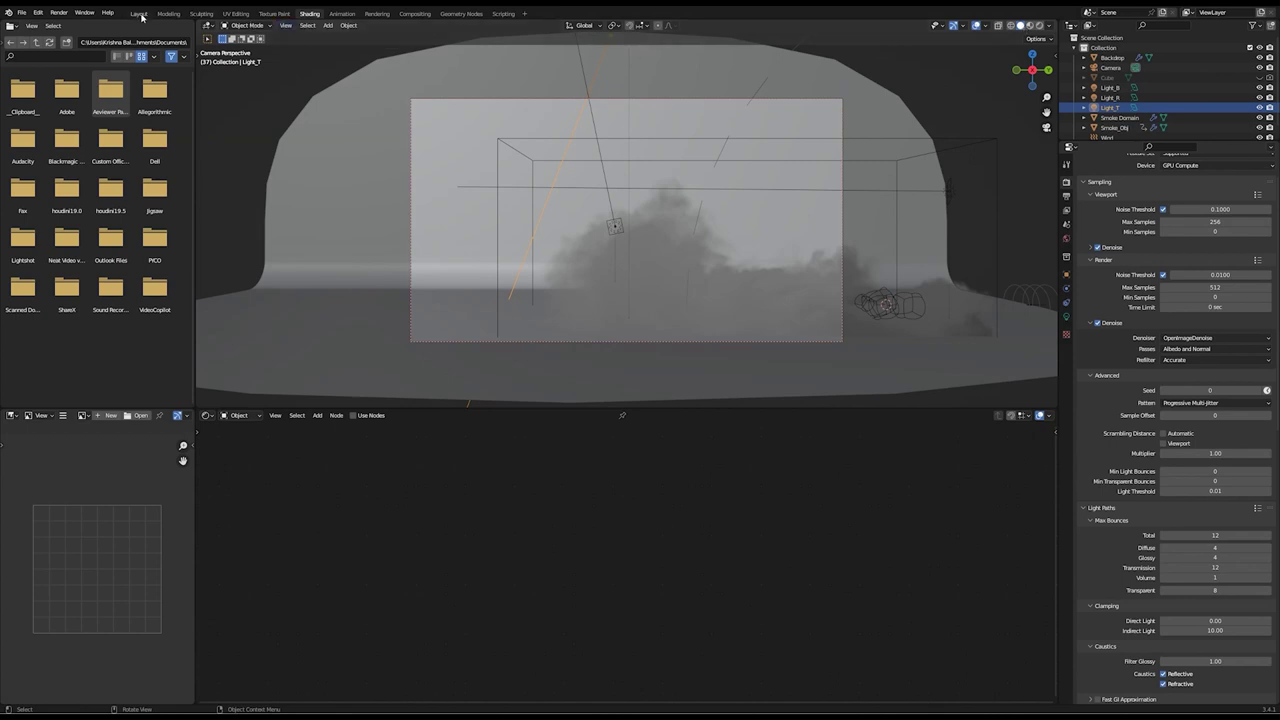
In the Layout workspace at frame 1, set the domain Resolution Divisions to 256
{"action": "left_click", "coordinate": [139, 13]}
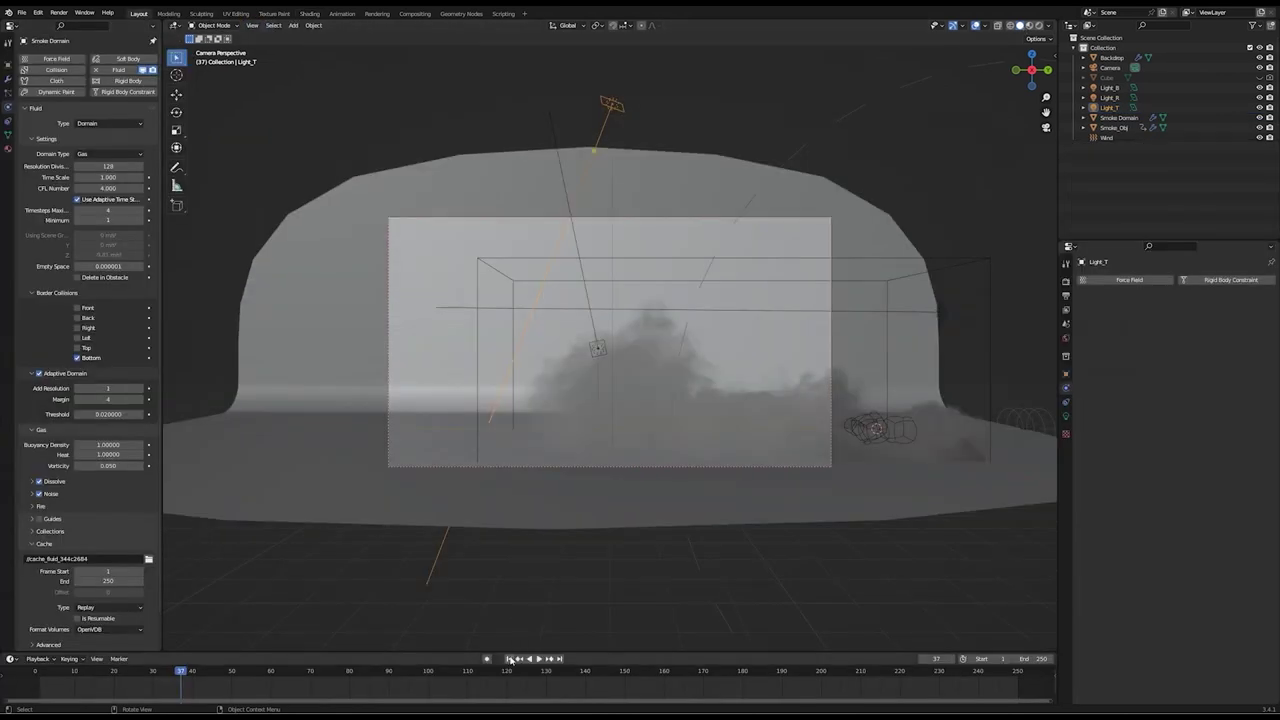
{"action": "key", "text": "shift+Left"}
{"action": "key", "text": "ctrl+s"}
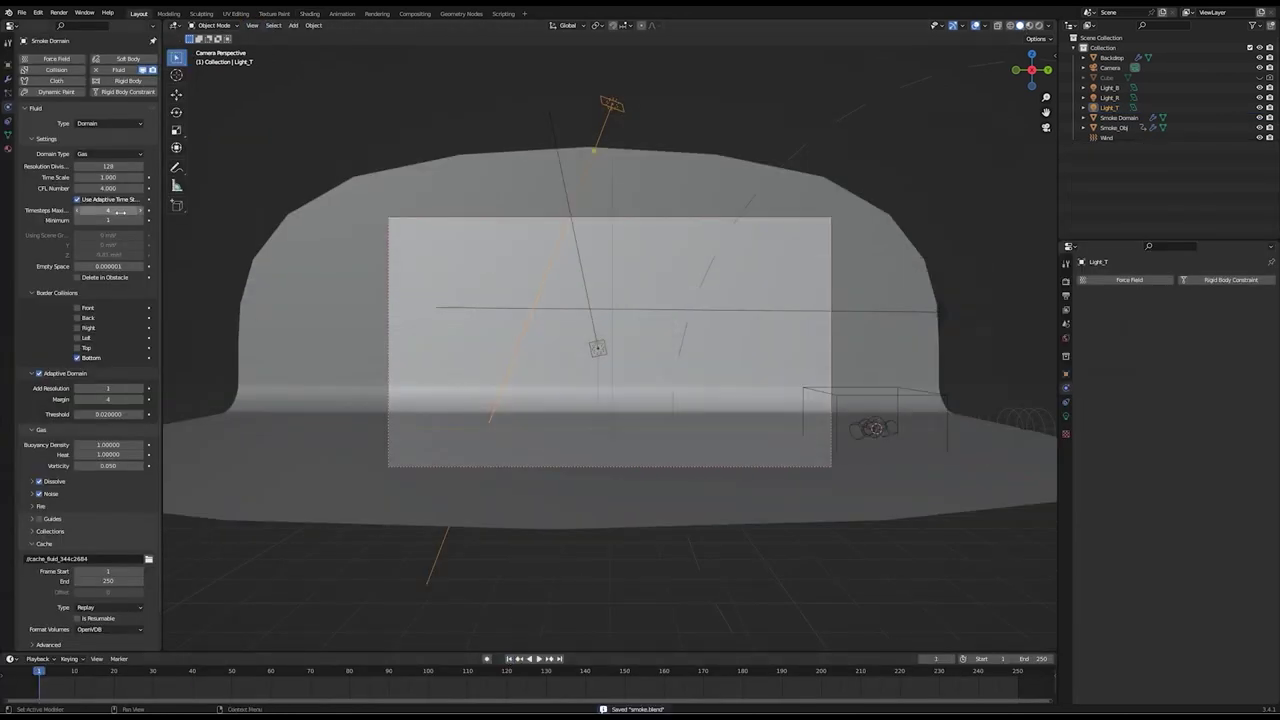
{"action": "left_click", "coordinate": [129, 167]}
{"action": "type", "text": "256"}
{"action": "key", "text": "Return"}
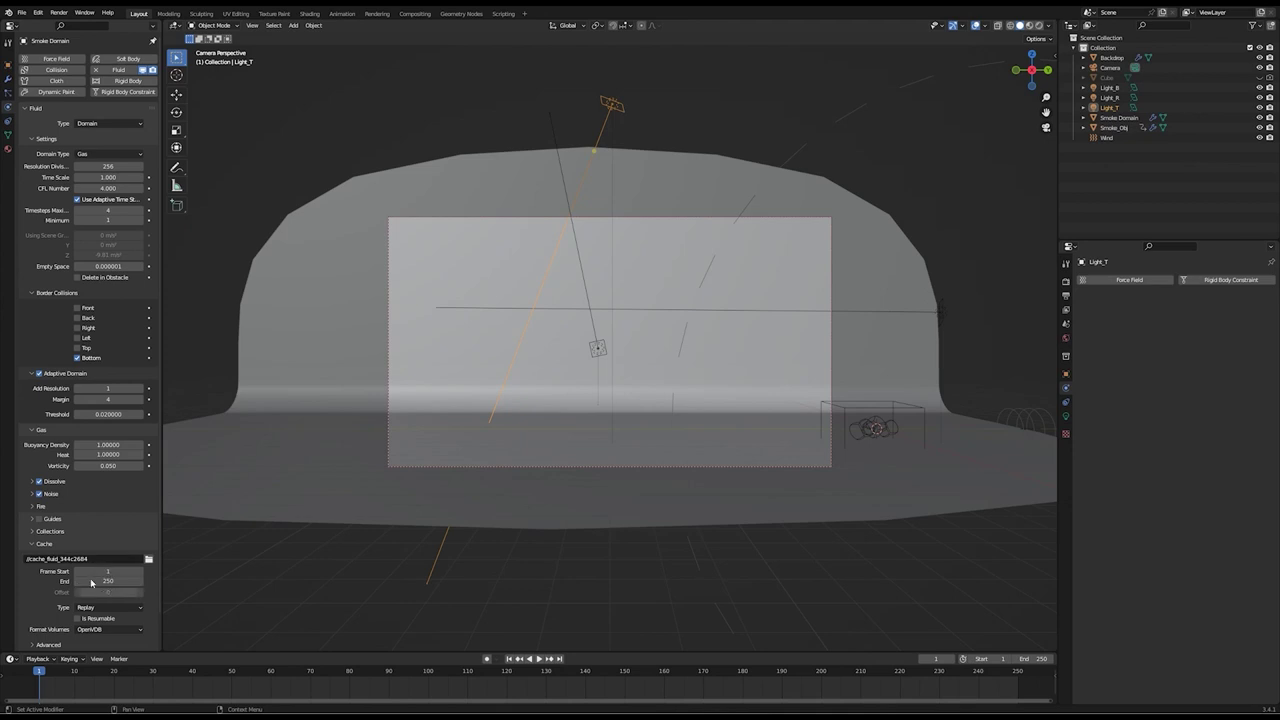
Set the Noise Upres Factor to 3 and save the file
{"action": "left_click", "coordinate": [30, 497]}
{"action": "left_click", "coordinate": [31, 481]}
{"action": "scroll", "coordinate": [60, 490], "scroll_direction": "down", "scroll_amount": 2}
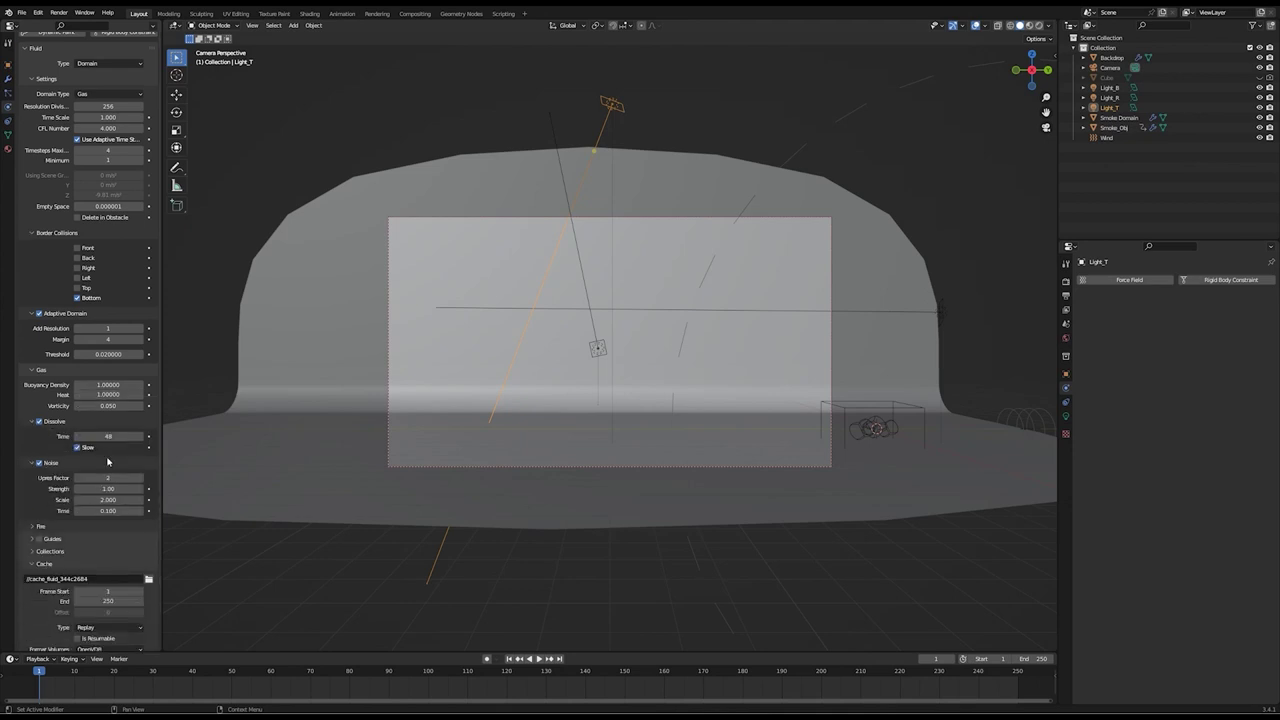
{"action": "left_click", "coordinate": [116, 481]}
{"action": "type", "text": "3"}
{"action": "key", "text": "Return"}
{"action": "key", "text": "ctrl+s"}
Review the cache settings and play the smoke simulation from frame 1
{"action": "scroll", "coordinate": [125, 465], "scroll_direction": "down", "scroll_amount": 2}
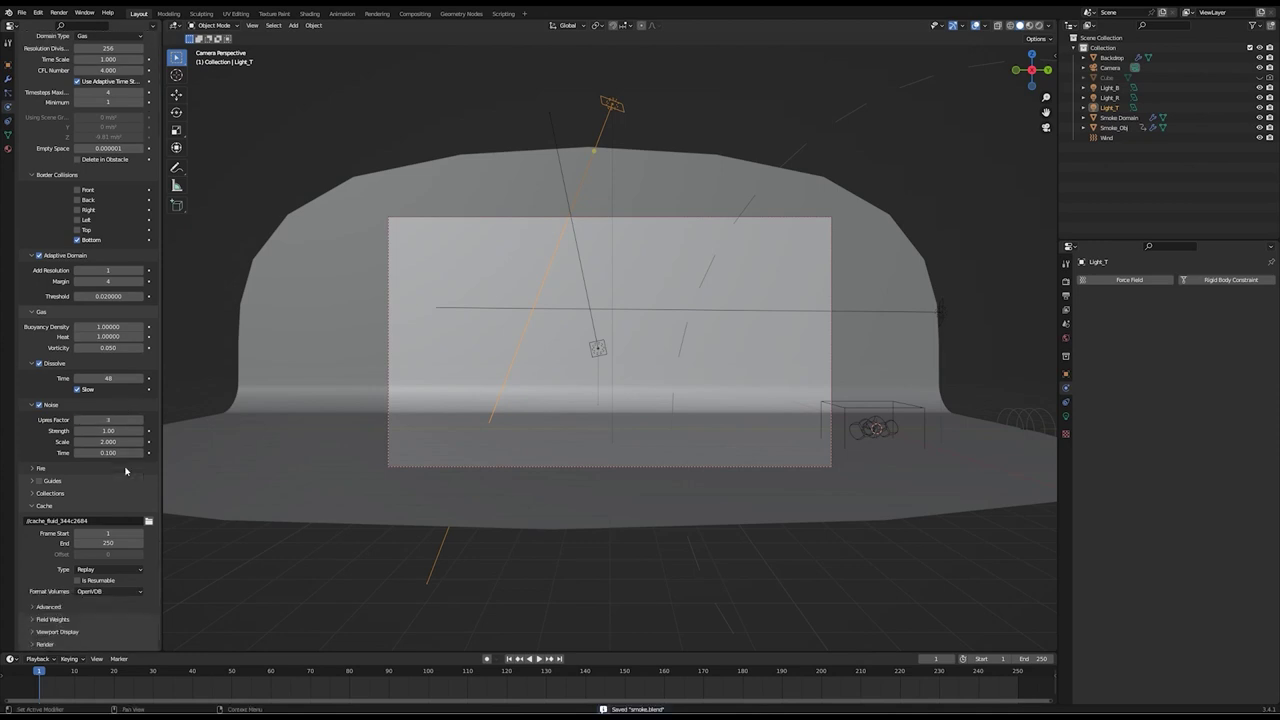
{"action": "left_click", "coordinate": [112, 569]}
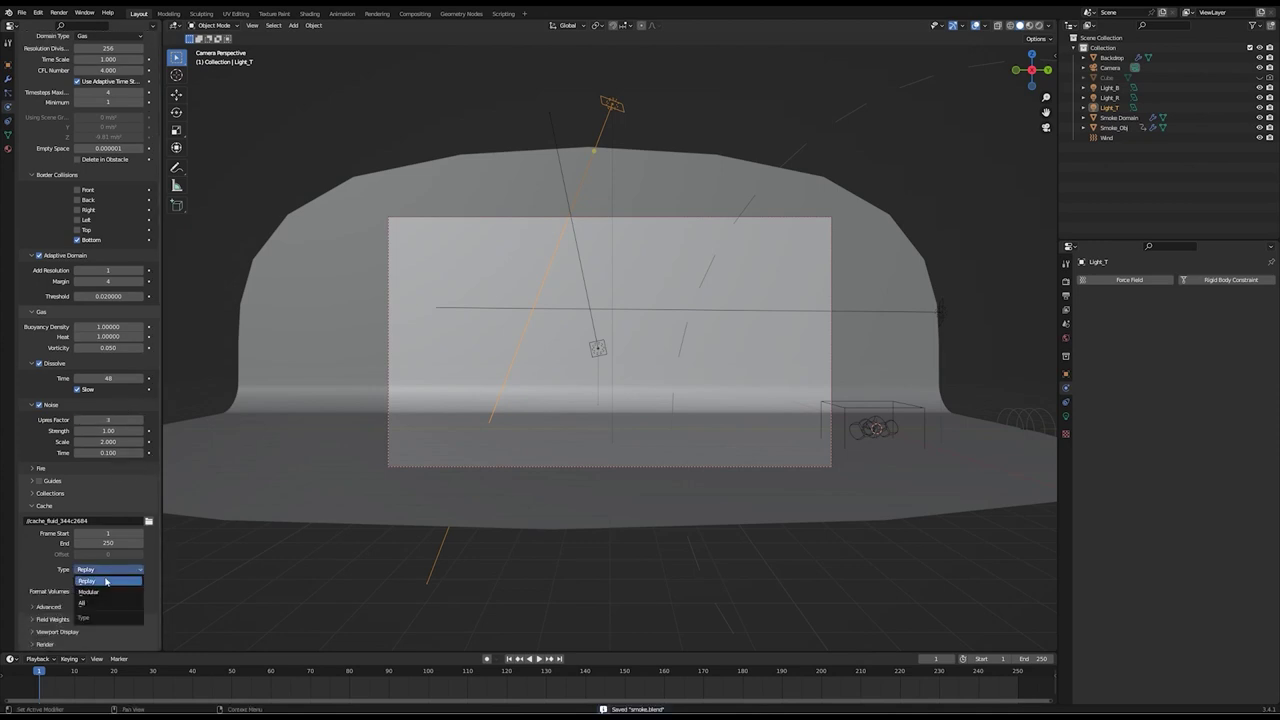
{"action": "left_click", "coordinate": [32, 607]}
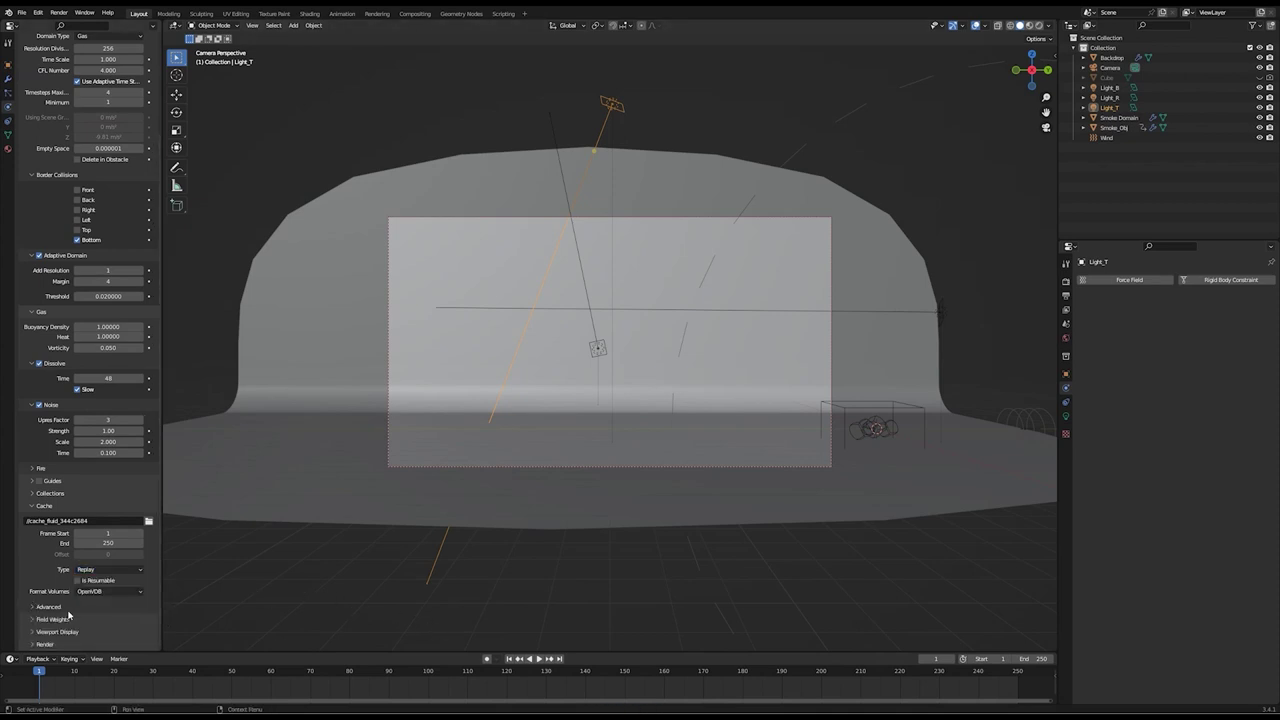
{"action": "scroll", "coordinate": [57, 598], "scroll_direction": "down", "scroll_amount": 1}
{"action": "left_click", "coordinate": [538, 658]}
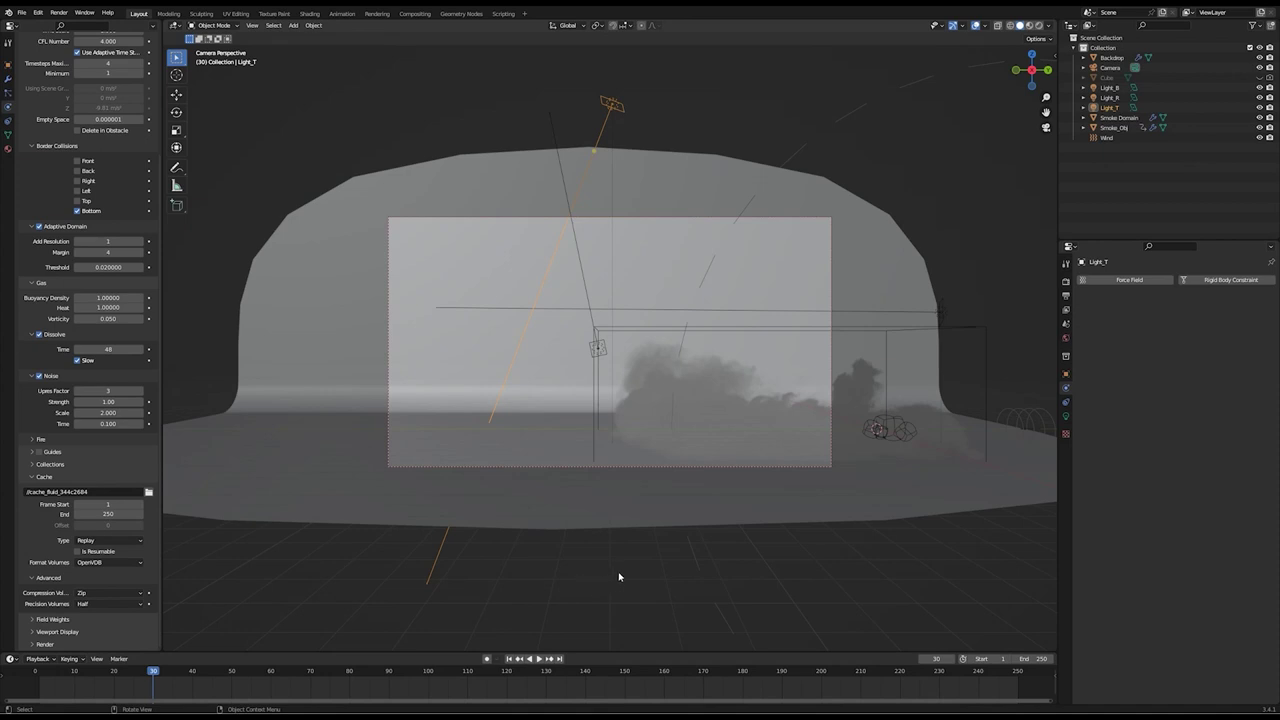
Compare earlier renders, select empty slot 4, and render frame 30 as a still
{"action": "left_click", "coordinate": [1038, 28]}
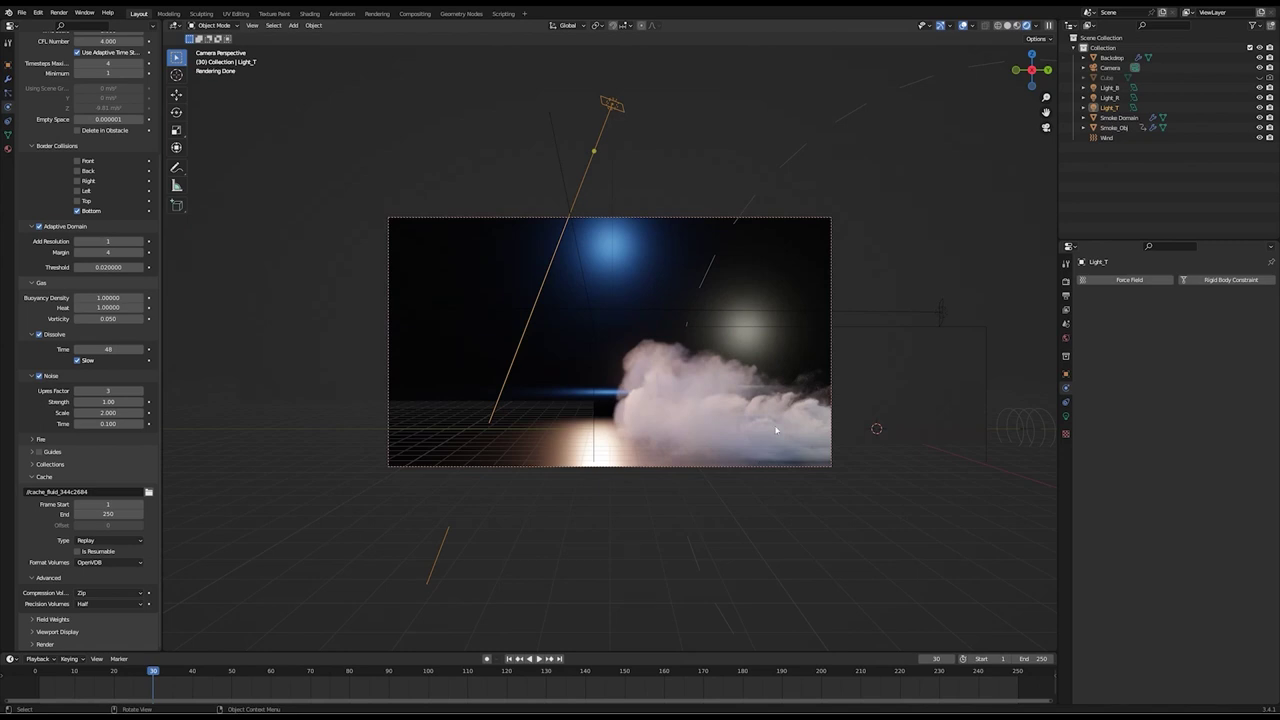
{"action": "left_click", "coordinate": [1007, 26]}
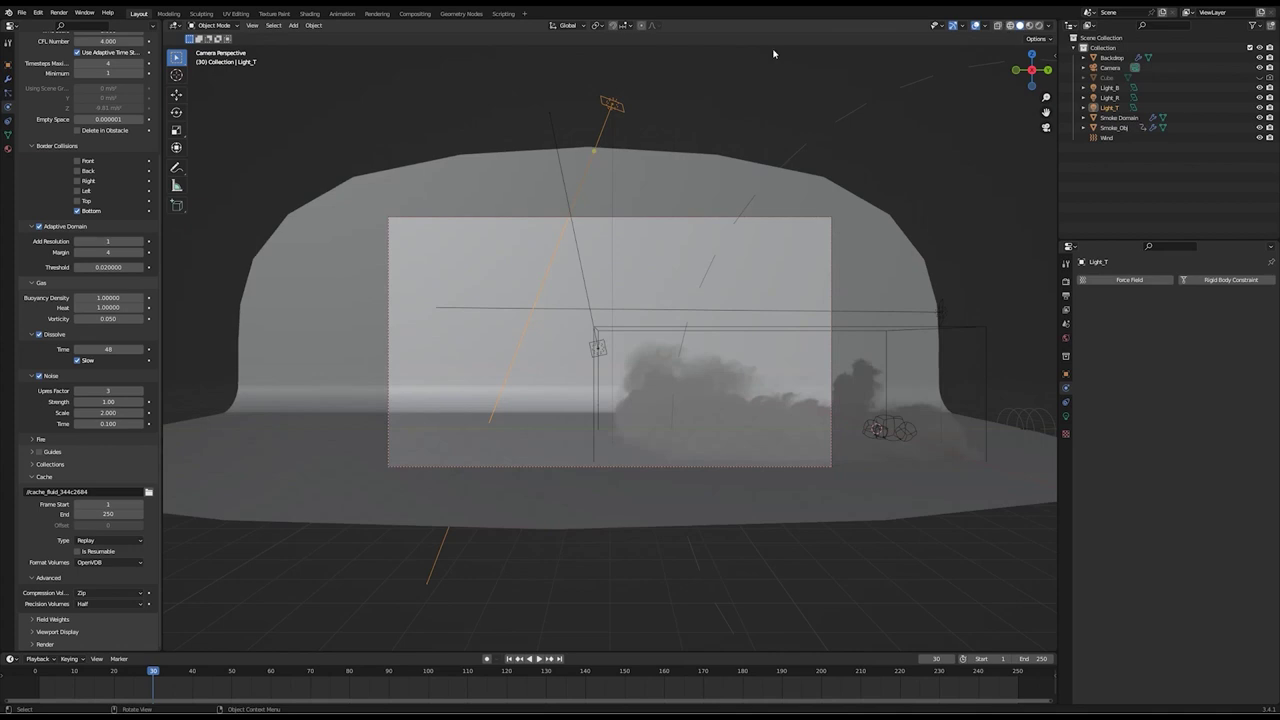
{"action": "left_click", "coordinate": [60, 12]}
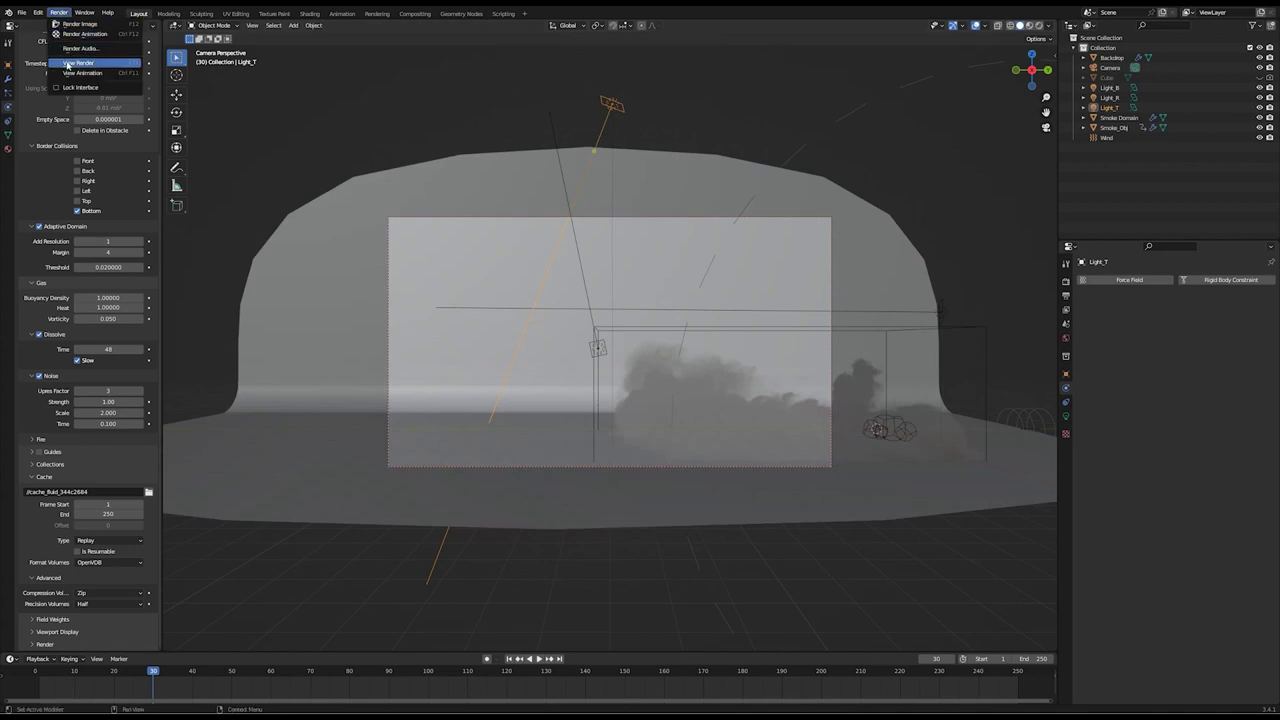
{"action": "left_click", "coordinate": [67, 63]}
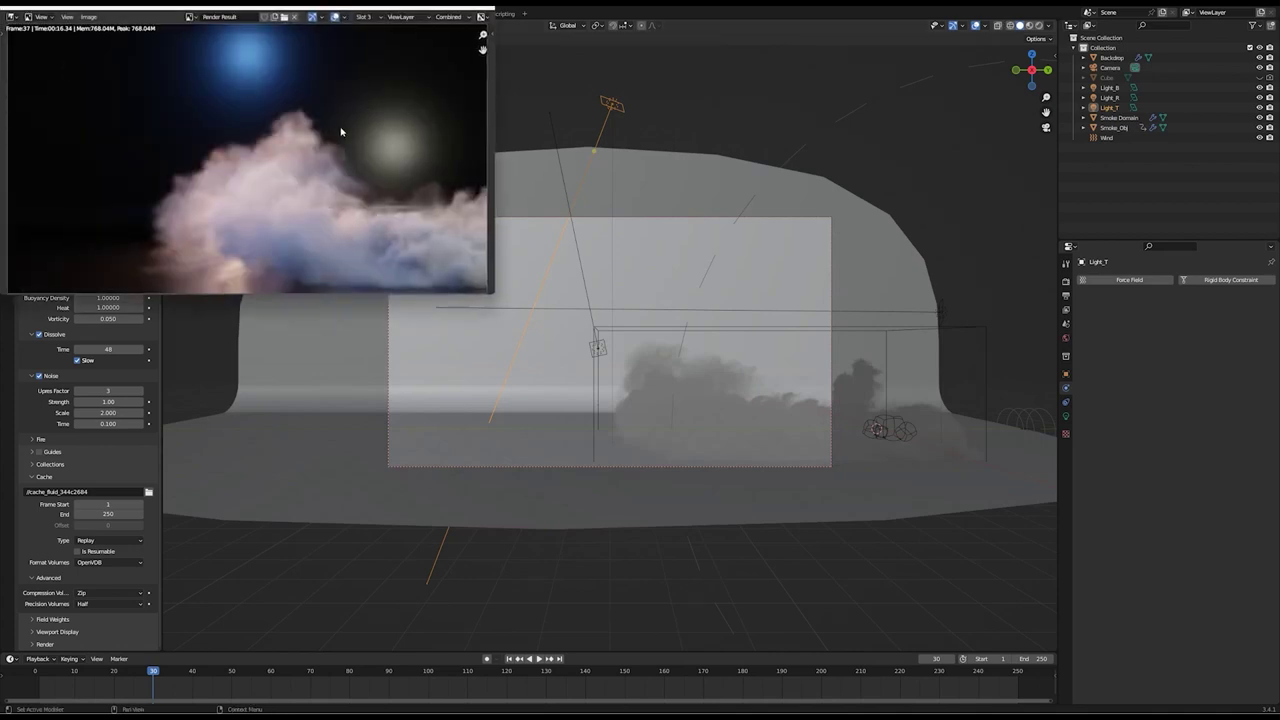
{"action": "key", "text": "2"}
{"action": "key", "text": "3"}
{"action": "key", "text": "4"}
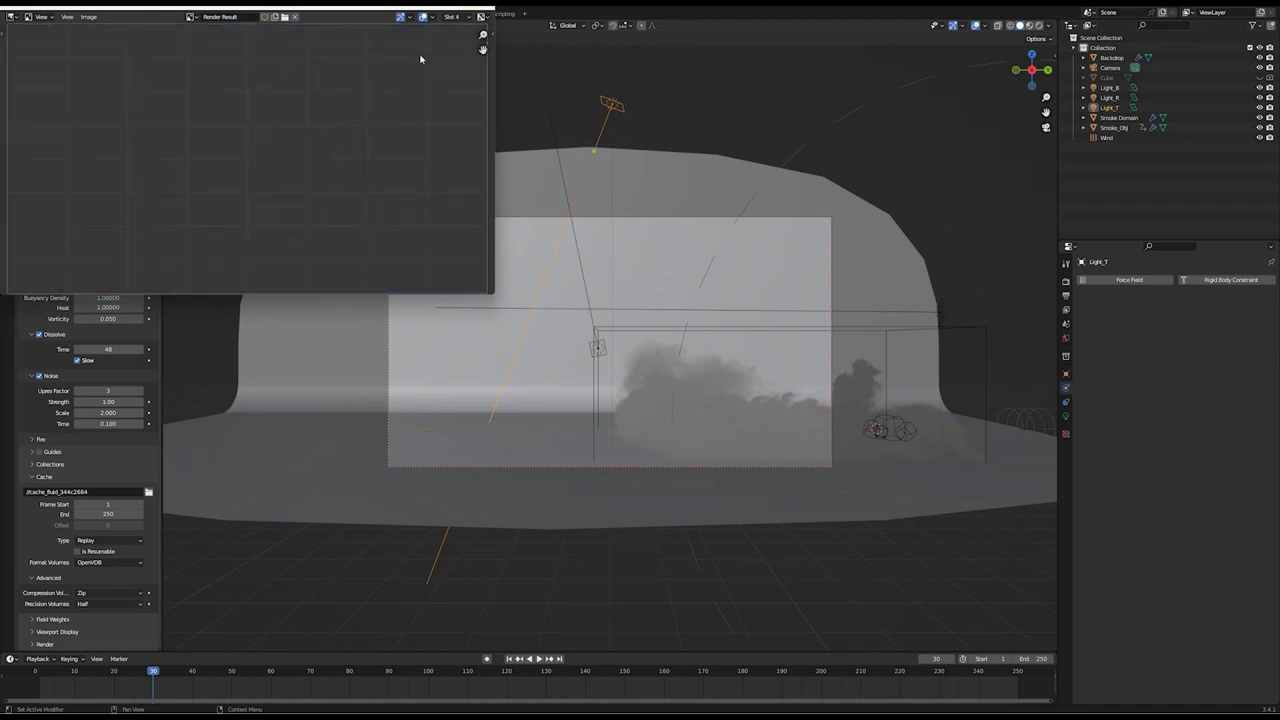
{"action": "left_click", "coordinate": [482, 10]}
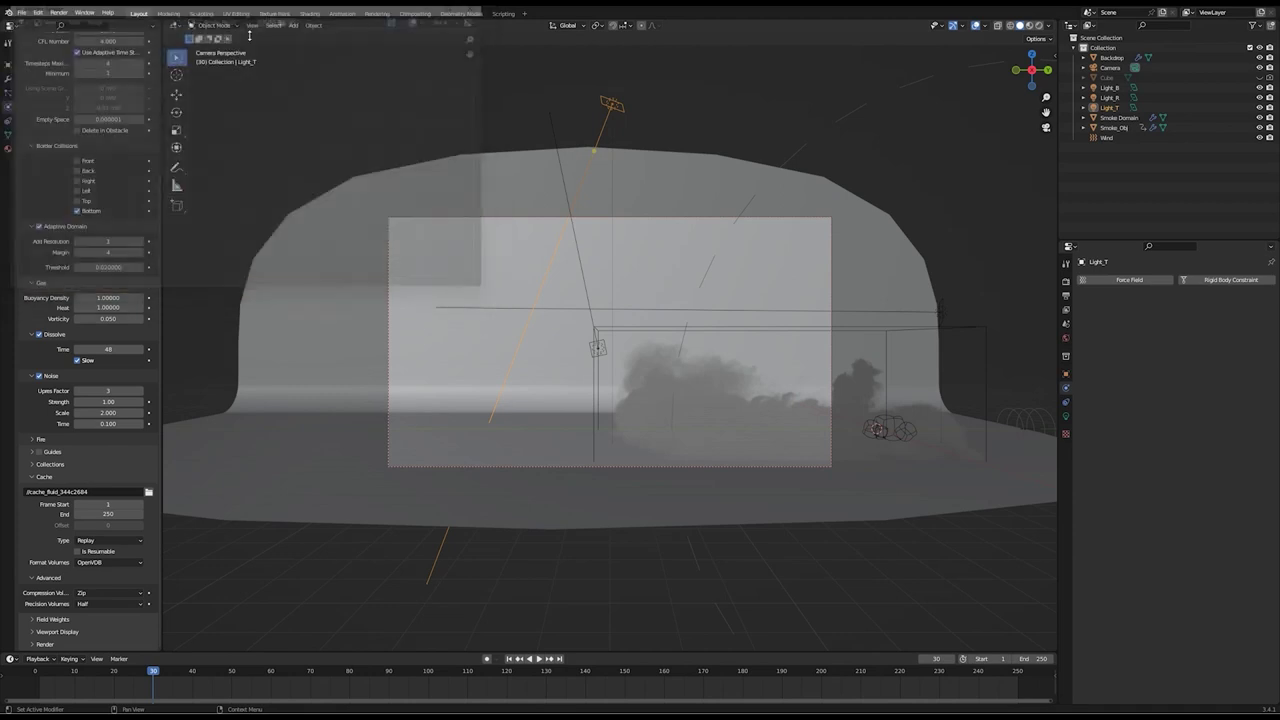
{"action": "left_click", "coordinate": [59, 12]}
{"action": "left_click", "coordinate": [80, 23]}
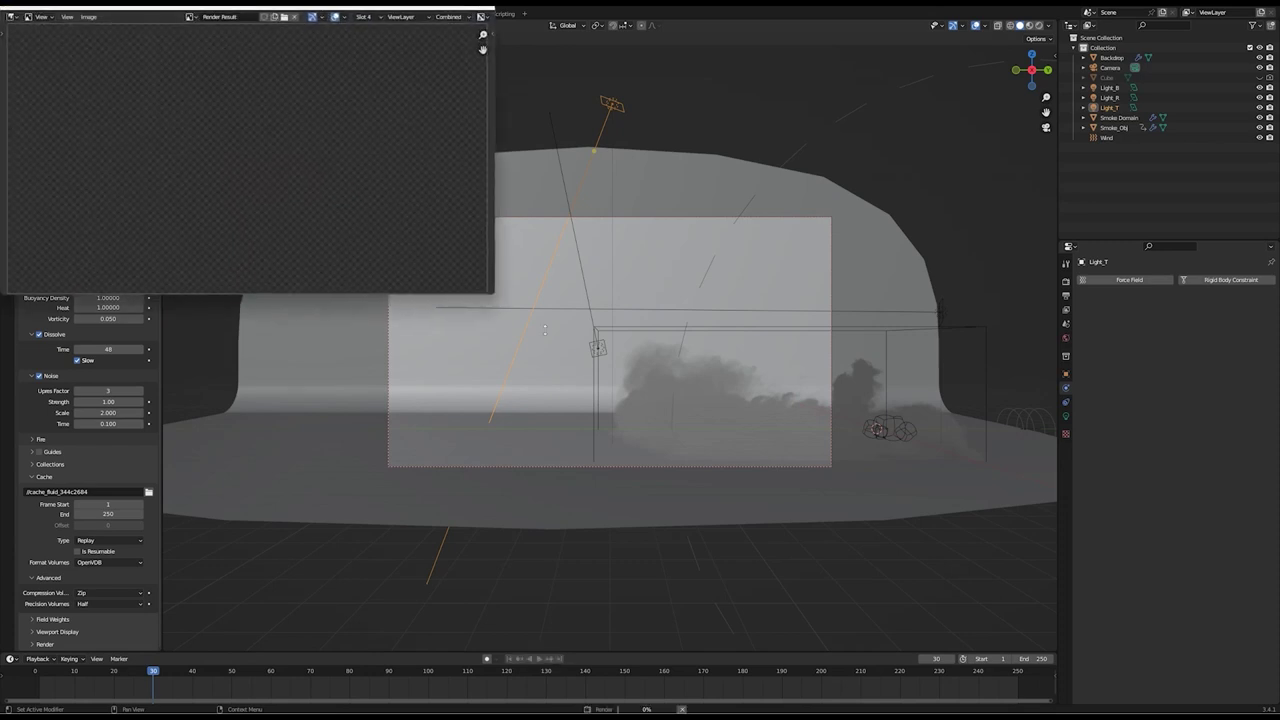
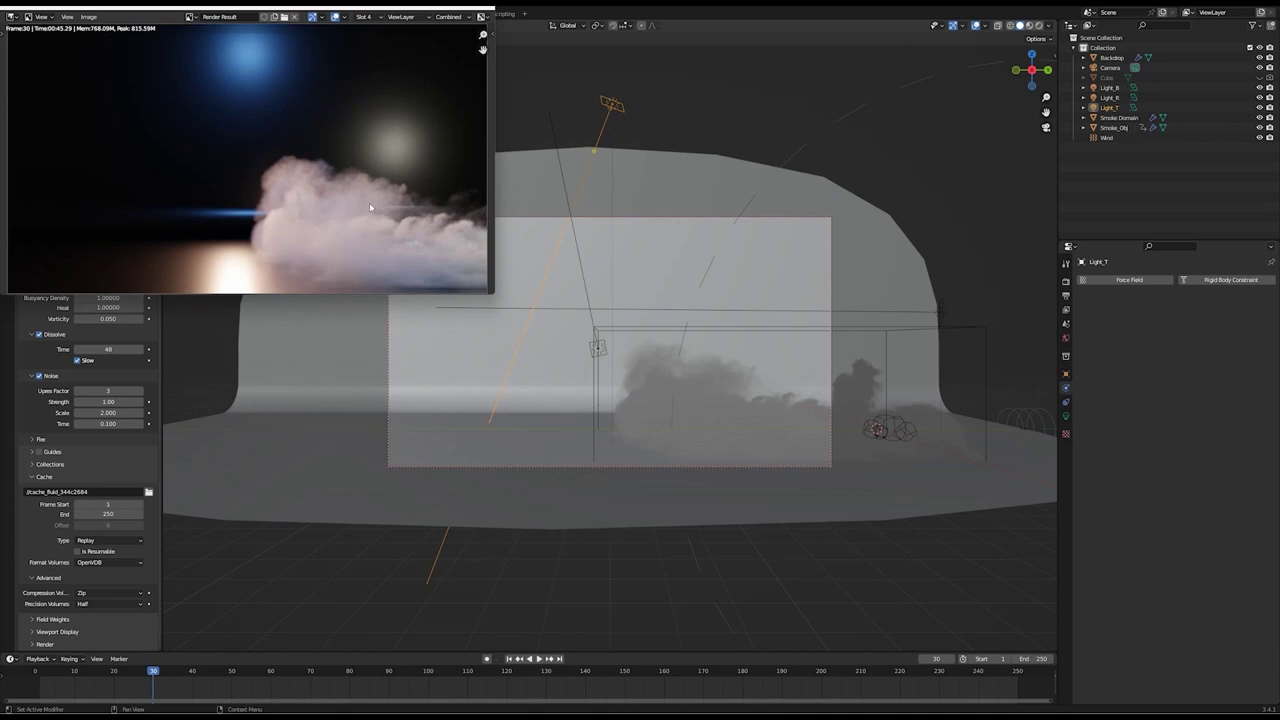
Switch to empty render Slot 5, close the render window, and return to camera view
{"action": "key", "text": "j"}
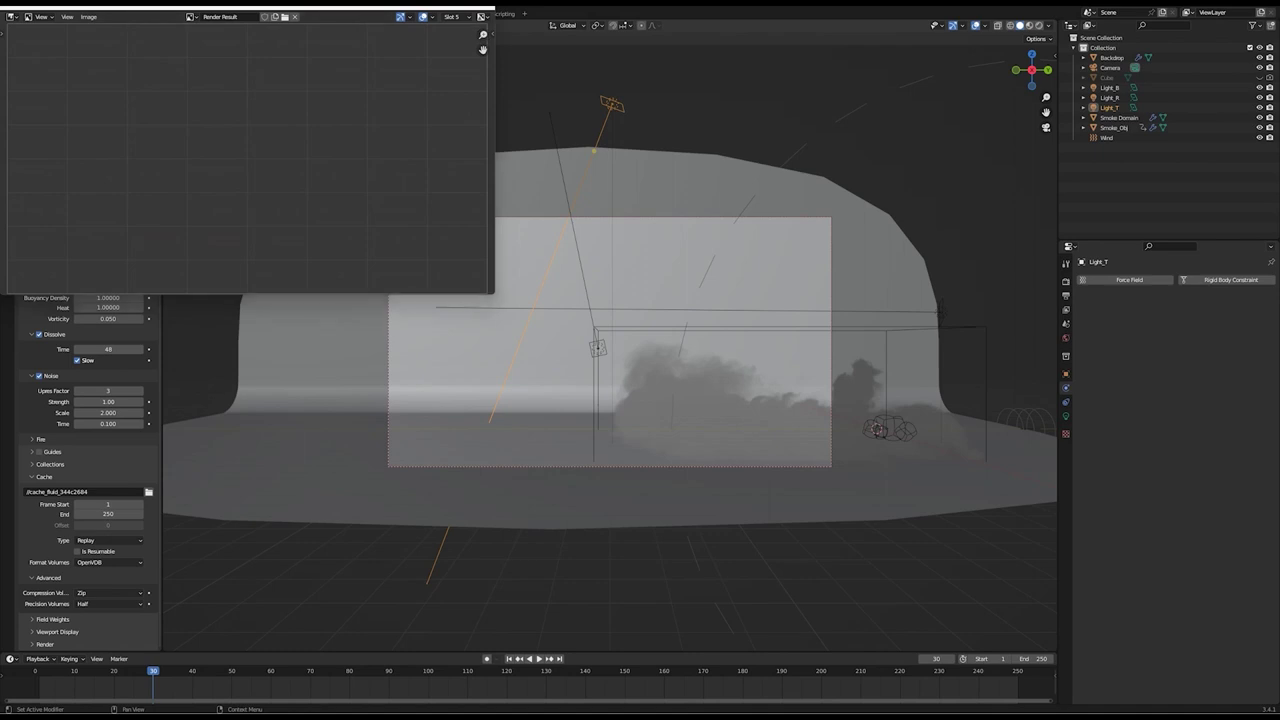
{"action": "key", "text": "Escape"}
{"action": "middle_click_drag", "start_coordinate": [745, 346], "coordinate": [635, 365]}
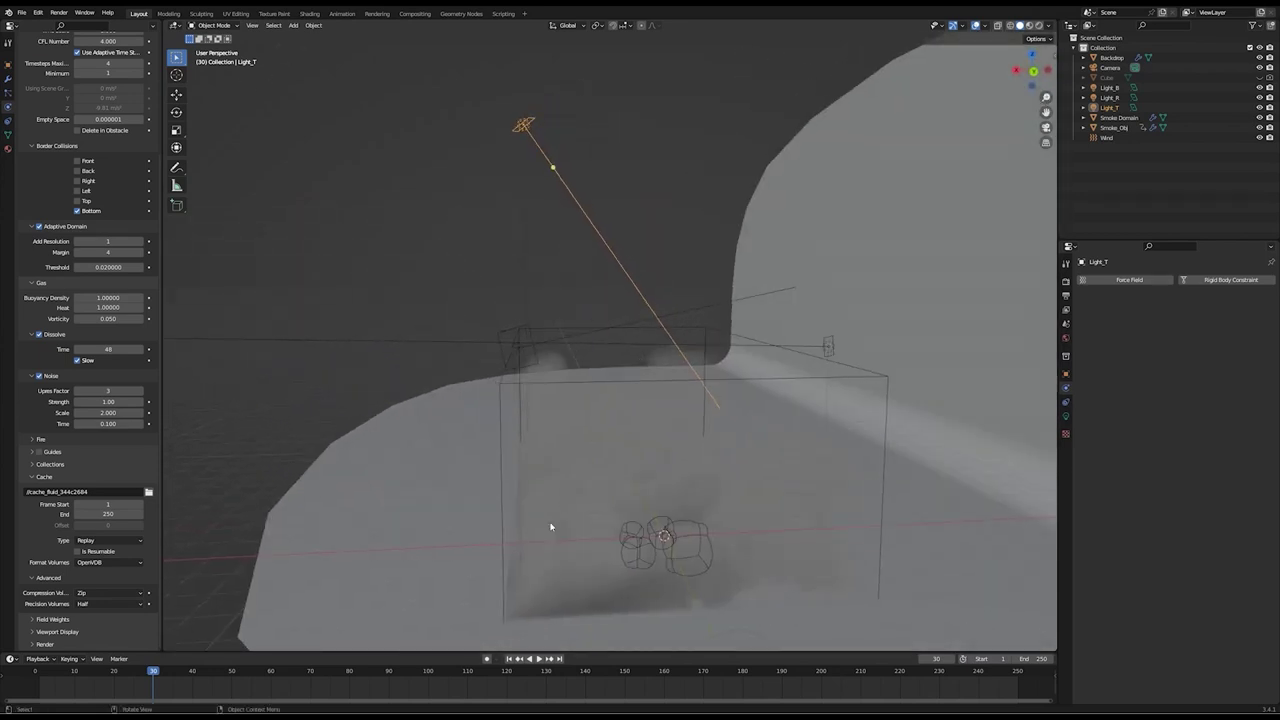
{"action": "middle_click_drag", "start_coordinate": [523, 537], "coordinate": [580, 528]}
{"action": "middle_click_drag", "start_coordinate": [580, 413], "coordinate": [531, 471]}
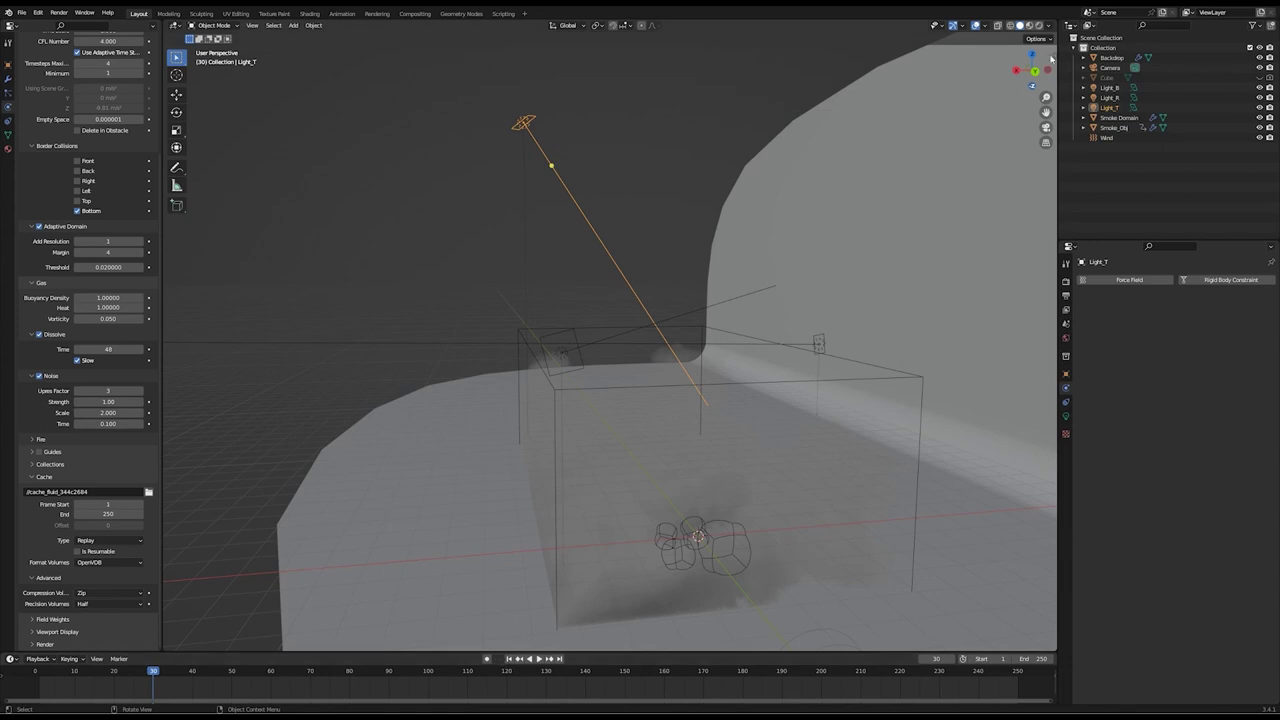
{"action": "key", "text": "KP_0"}
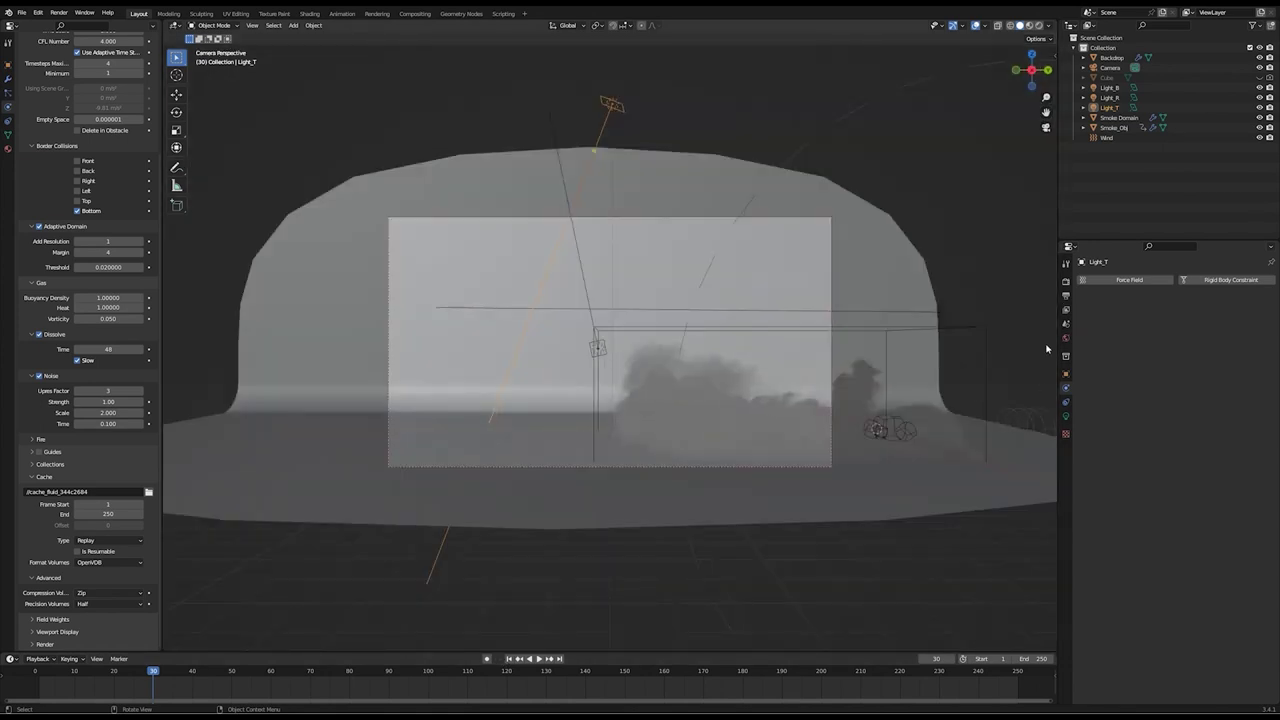
Review the scene's Motion Blur settings in Render properties
{"action": "left_click", "coordinate": [1066, 283]}
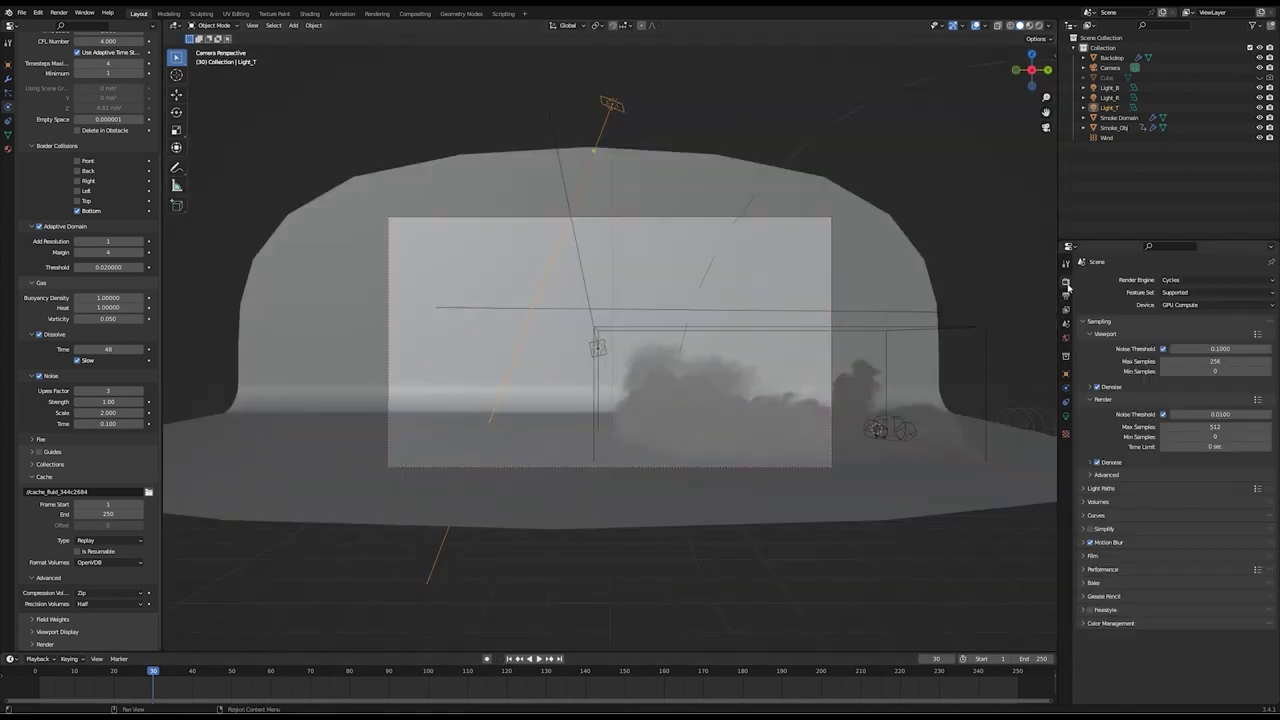
{"action": "left_click", "coordinate": [1084, 542]}
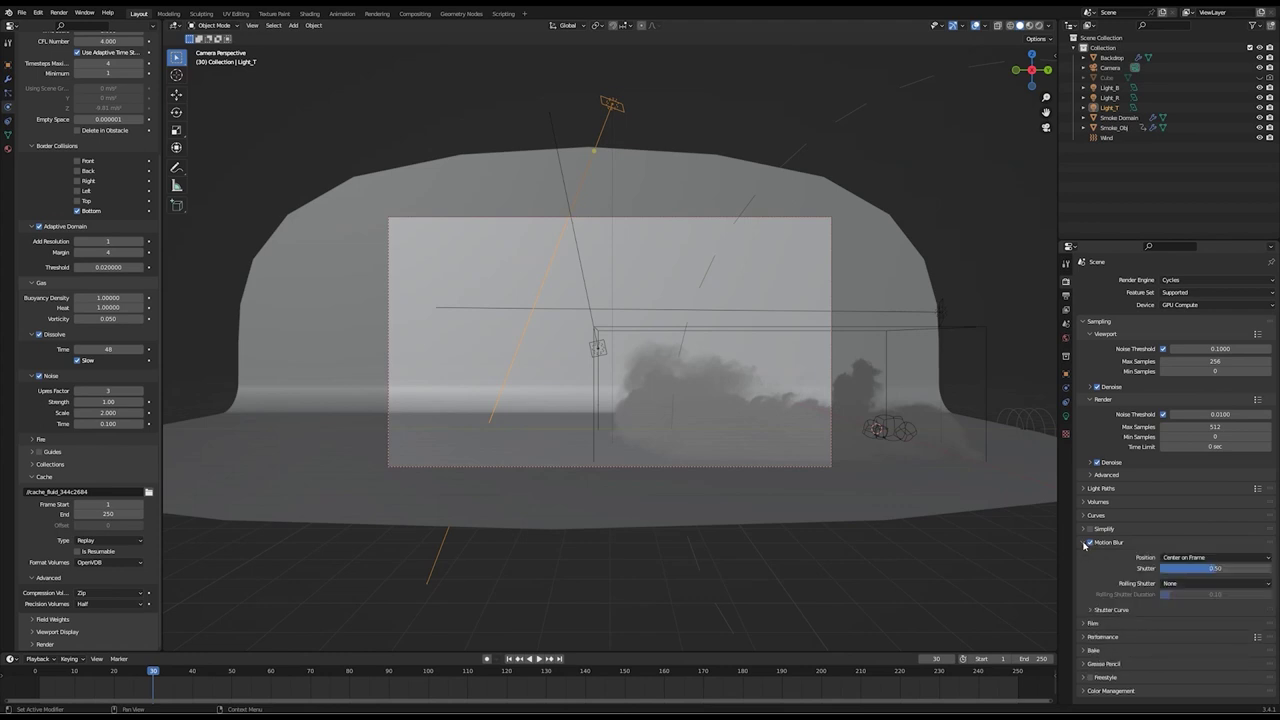
{"action": "left_click", "coordinate": [1084, 542]}
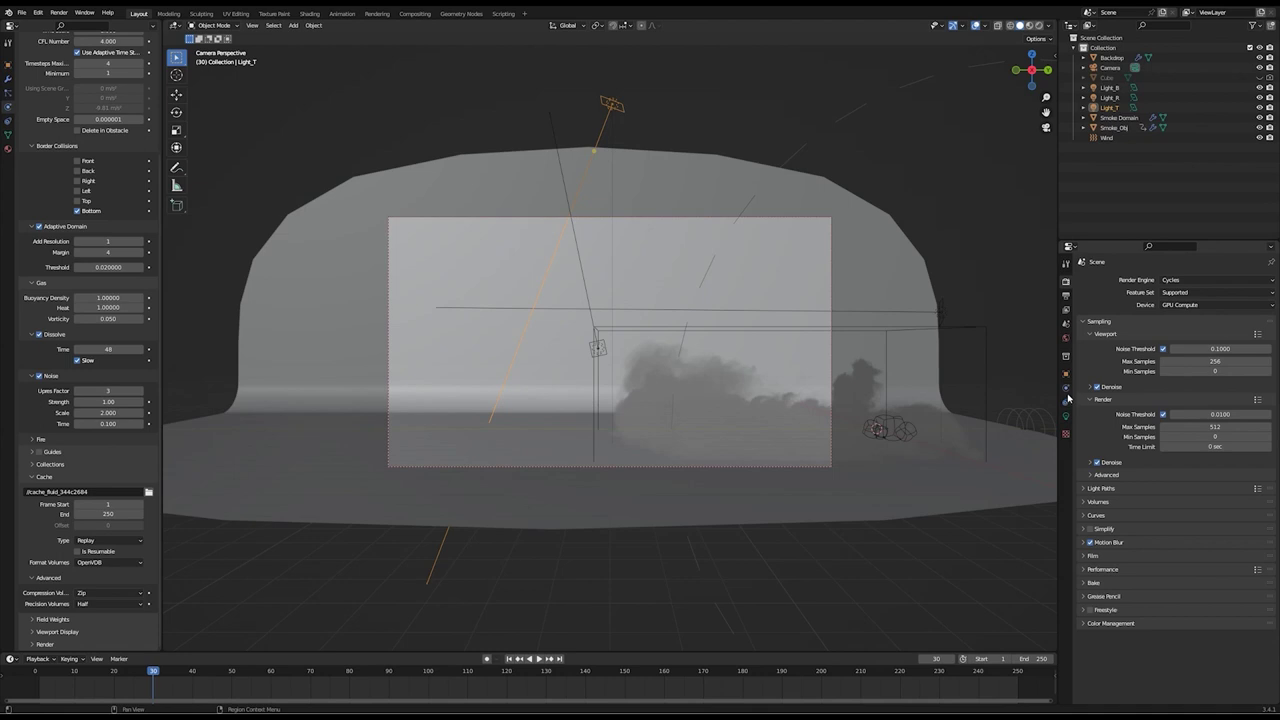
Select the Smoke Domain and set its fluid render Velocity Scale to 0.500
{"action": "left_click", "coordinate": [1118, 118]}
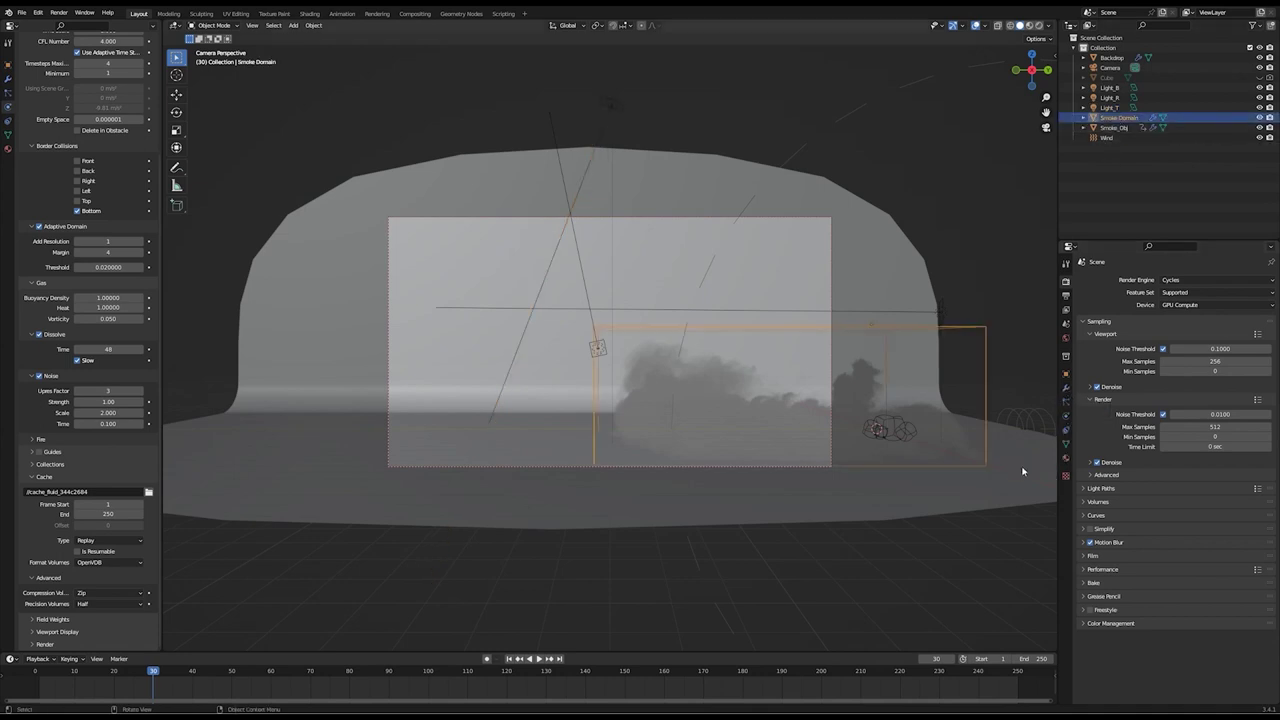
{"action": "left_click", "coordinate": [1066, 417]}
{"action": "scroll", "coordinate": [1189, 662], "scroll_direction": "down", "scroll_amount": 8}
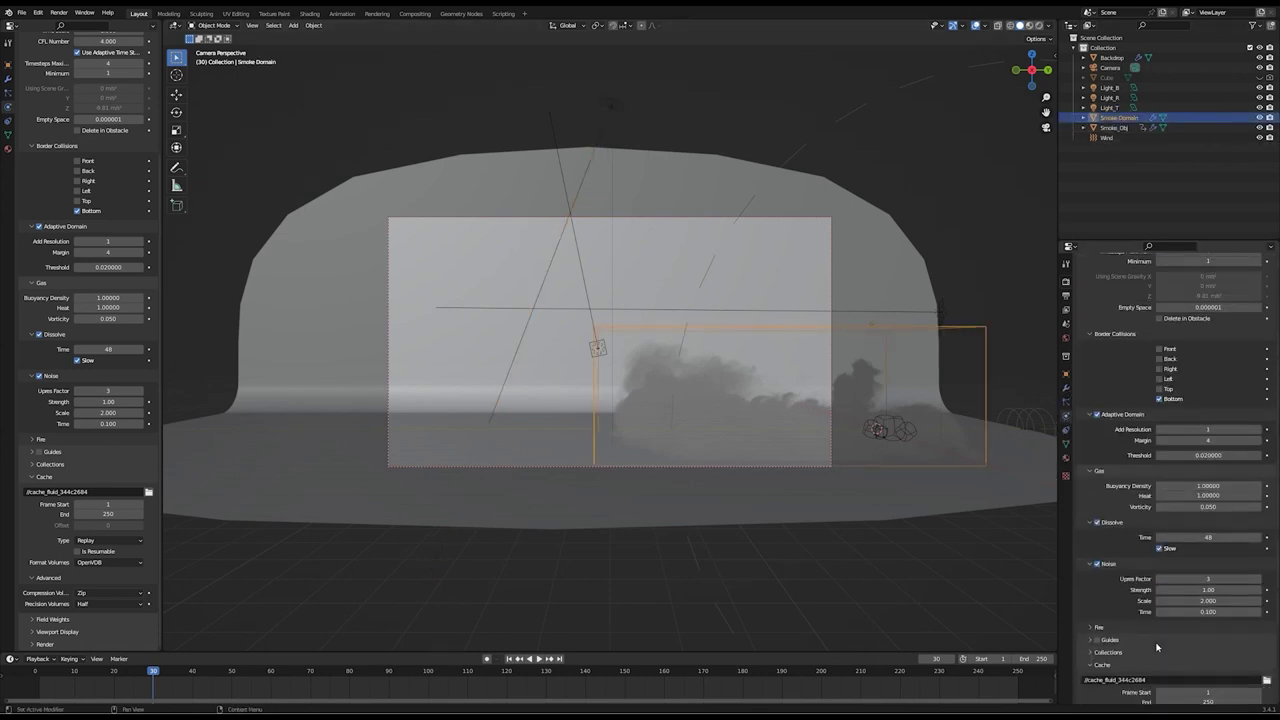
{"action": "left_click", "coordinate": [1094, 697]}
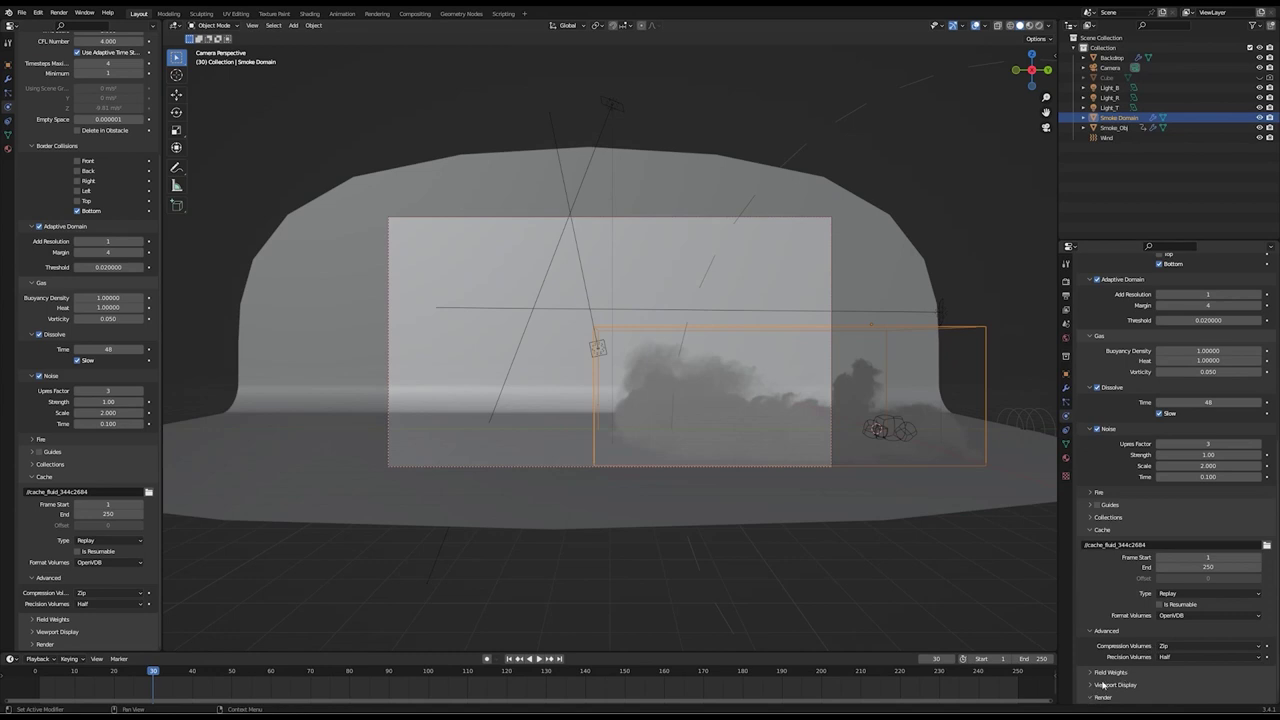
{"action": "left_click", "coordinate": [1192, 693]}
{"action": "type", "text": "0.3"}
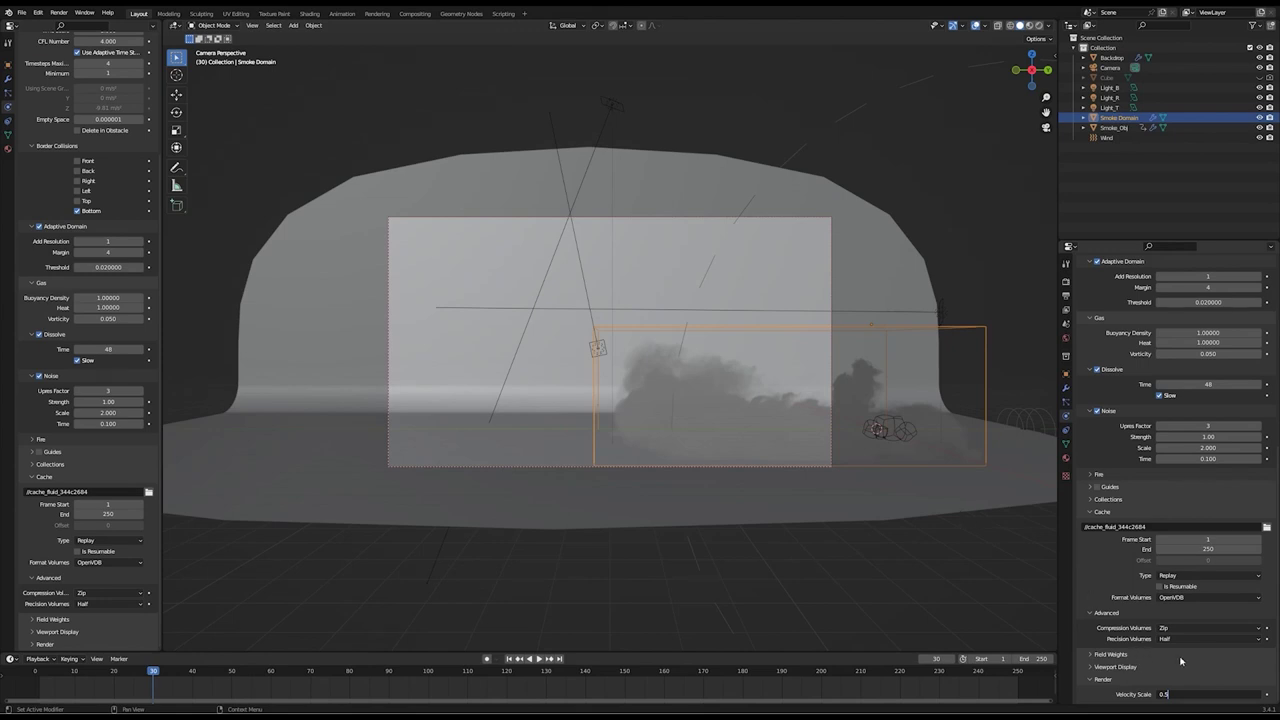
{"action": "key", "text": "Return"}
{"action": "left_click", "coordinate": [59, 12]}
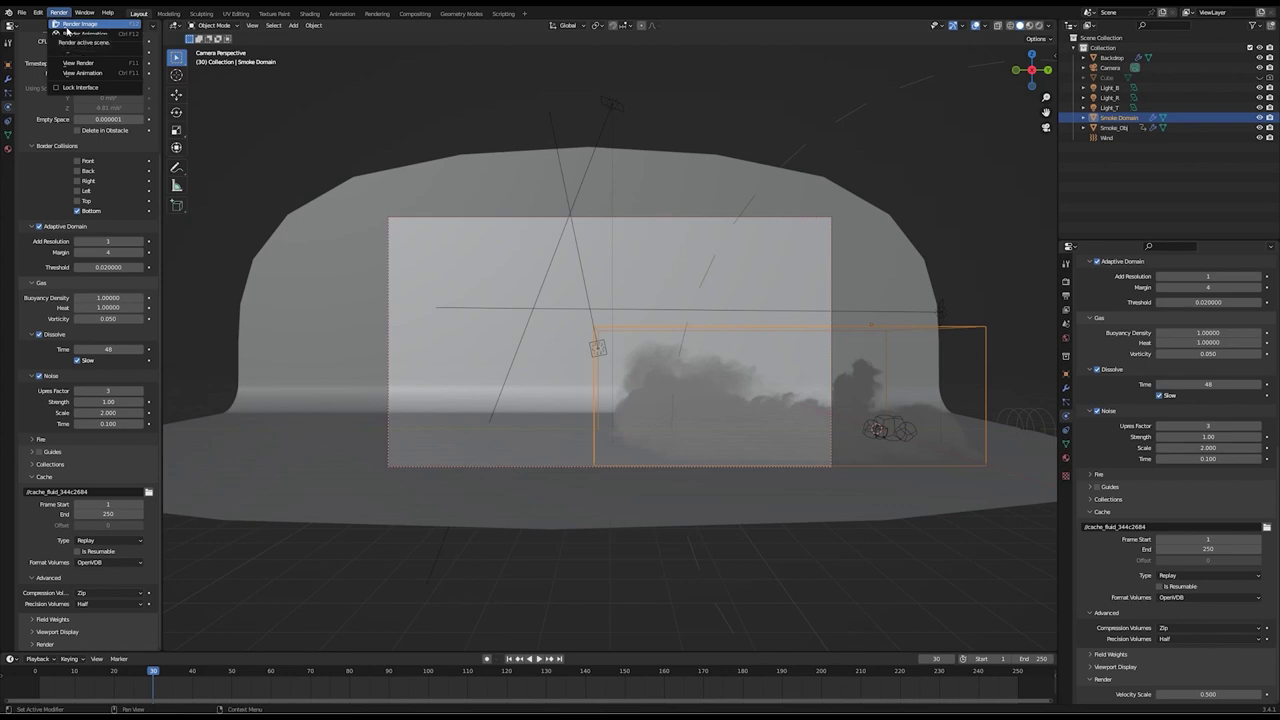
Render frame 30 and flip between Slot 4 and Slot 5 while it renders
{"action": "left_click", "coordinate": [62, 24]}
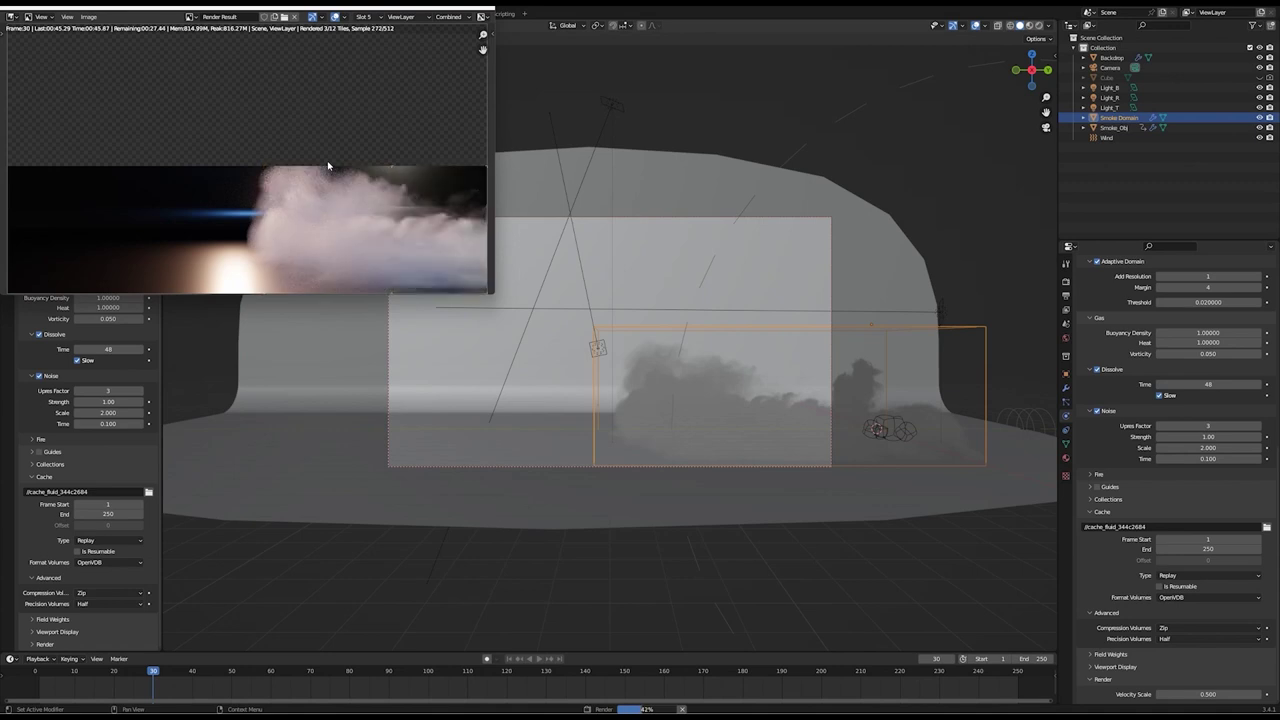
{"action": "key", "text": "alt+j"}
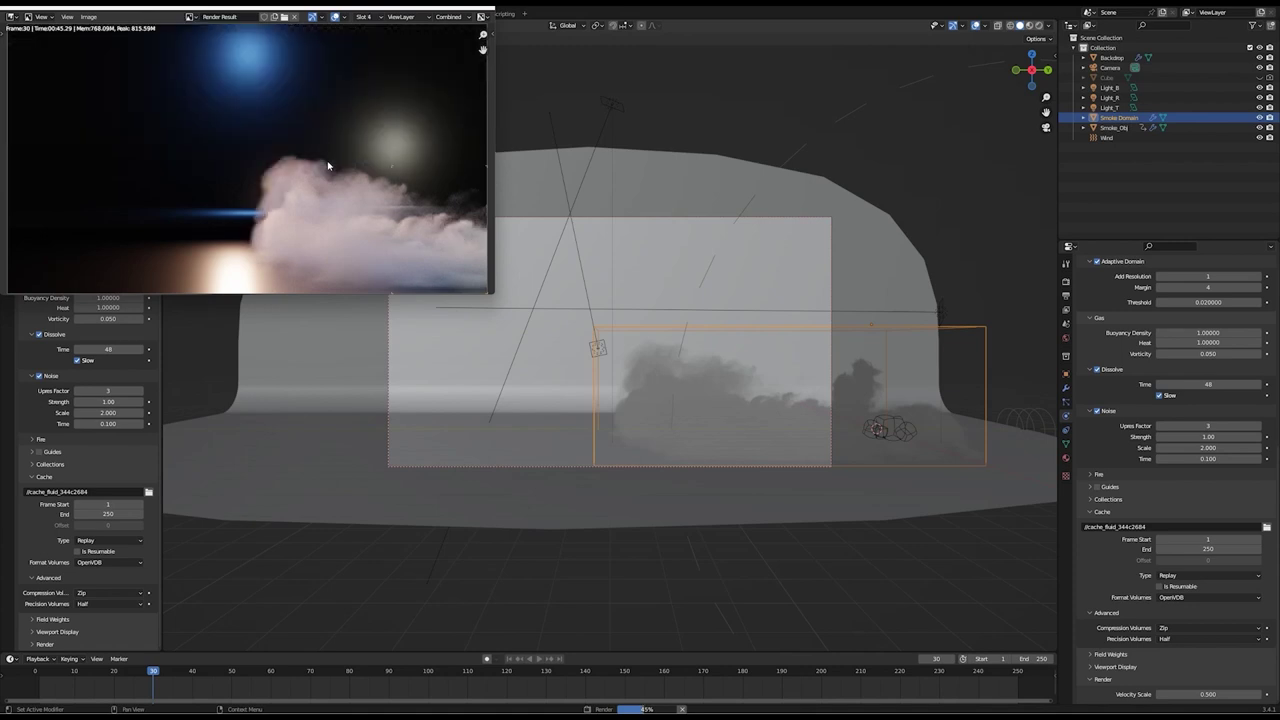
{"action": "key", "text": "j"}
{"action": "key", "text": "alt+j"}
{"action": "key", "text": "j"}
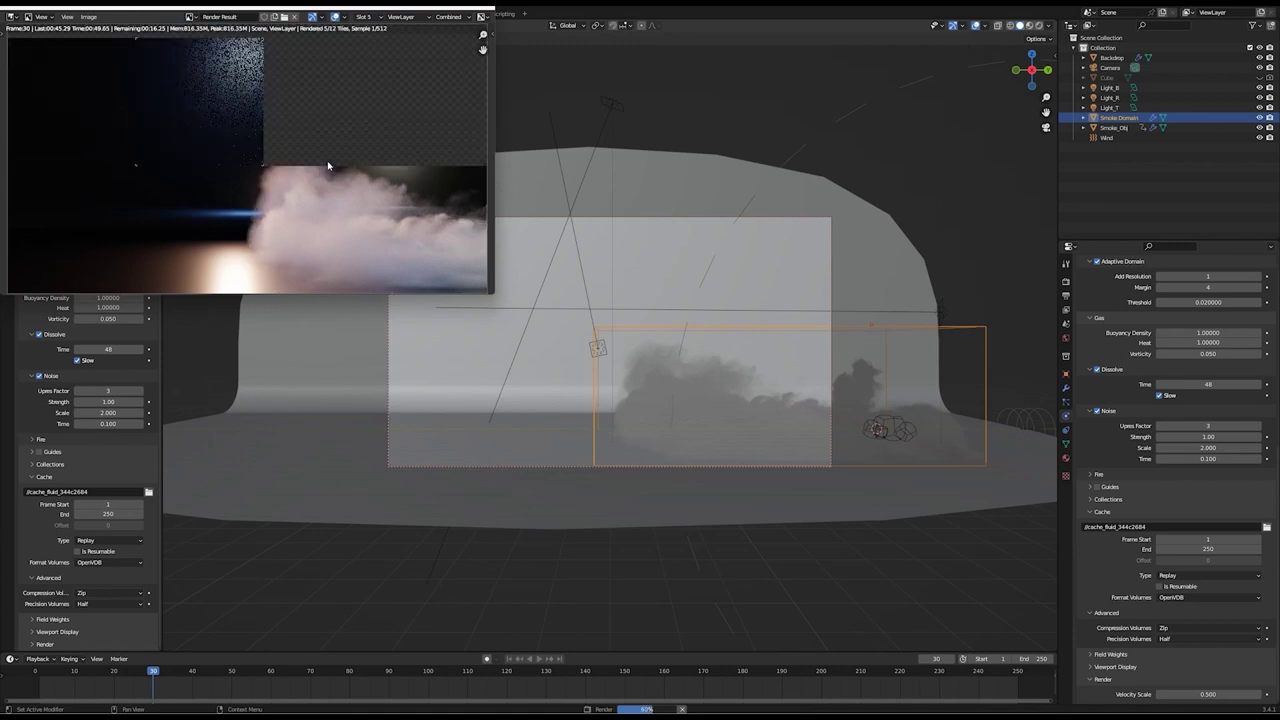
{"action": "key", "text": "alt+j"}
{"action": "key", "text": "j"}
{"action": "key", "text": "alt+j"}
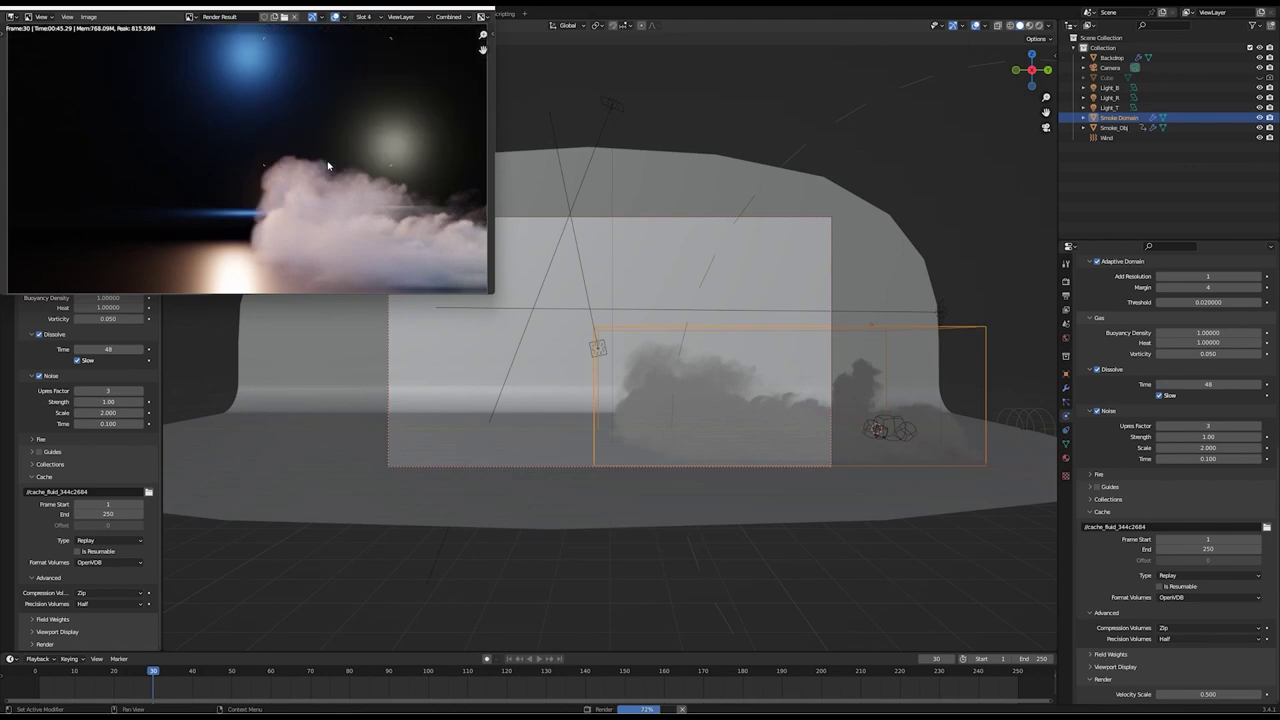
{"action": "key", "text": "j"}
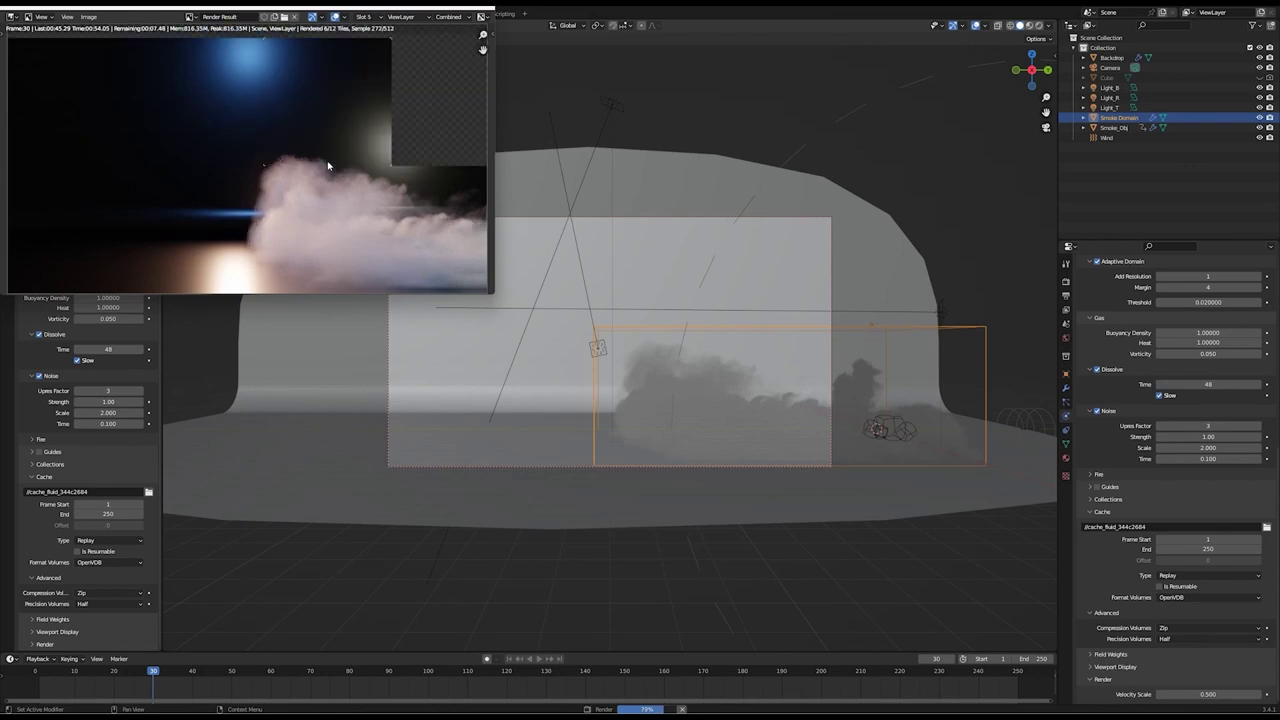
{"action": "key", "text": "alt+j"}
{"action": "key", "text": "j"}
{"action": "key", "text": "alt+j"}
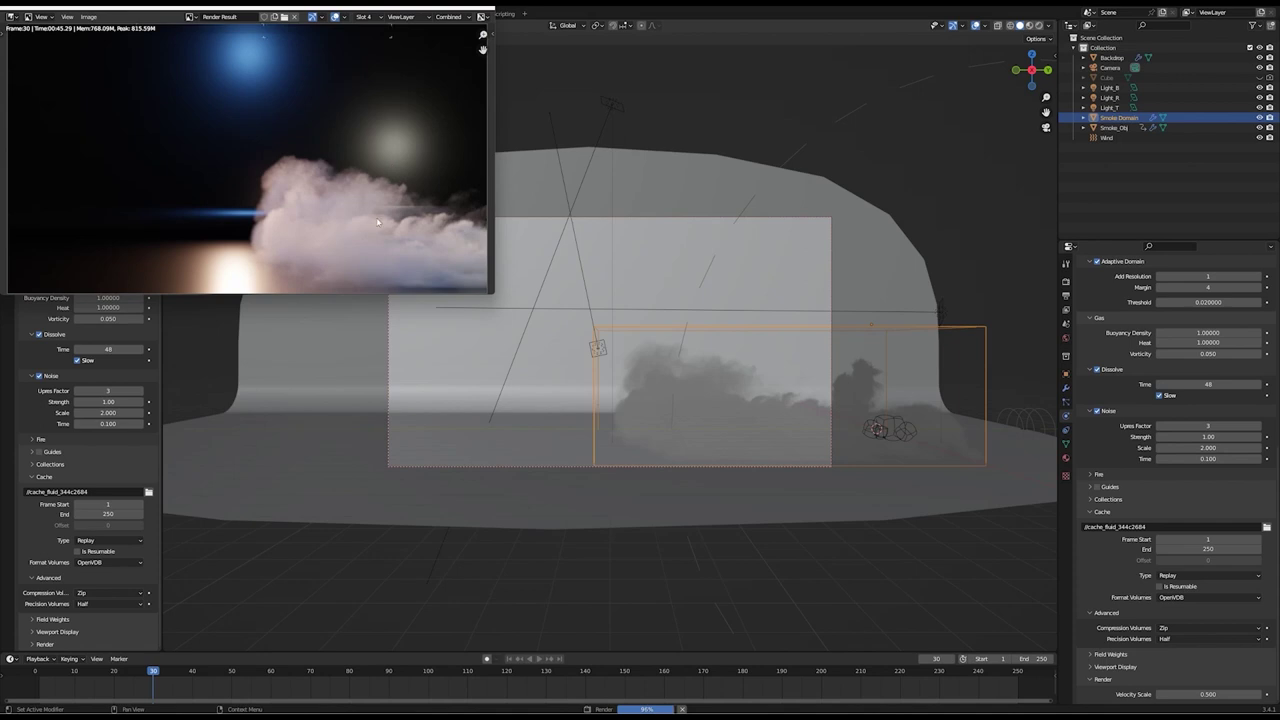
{"action": "key", "text": "j"}
Toggle between the finished new render and the previous one, then close the render window
{"action": "key", "text": "alt+j"}
{"action": "key", "text": "j"}
{"action": "key", "text": "alt+j"}
{"action": "key", "text": "j"}
{"action": "key", "text": "alt+j"}
{"action": "key", "text": "j"}
{"action": "key", "text": "alt+j"}
{"action": "key", "text": "j"}
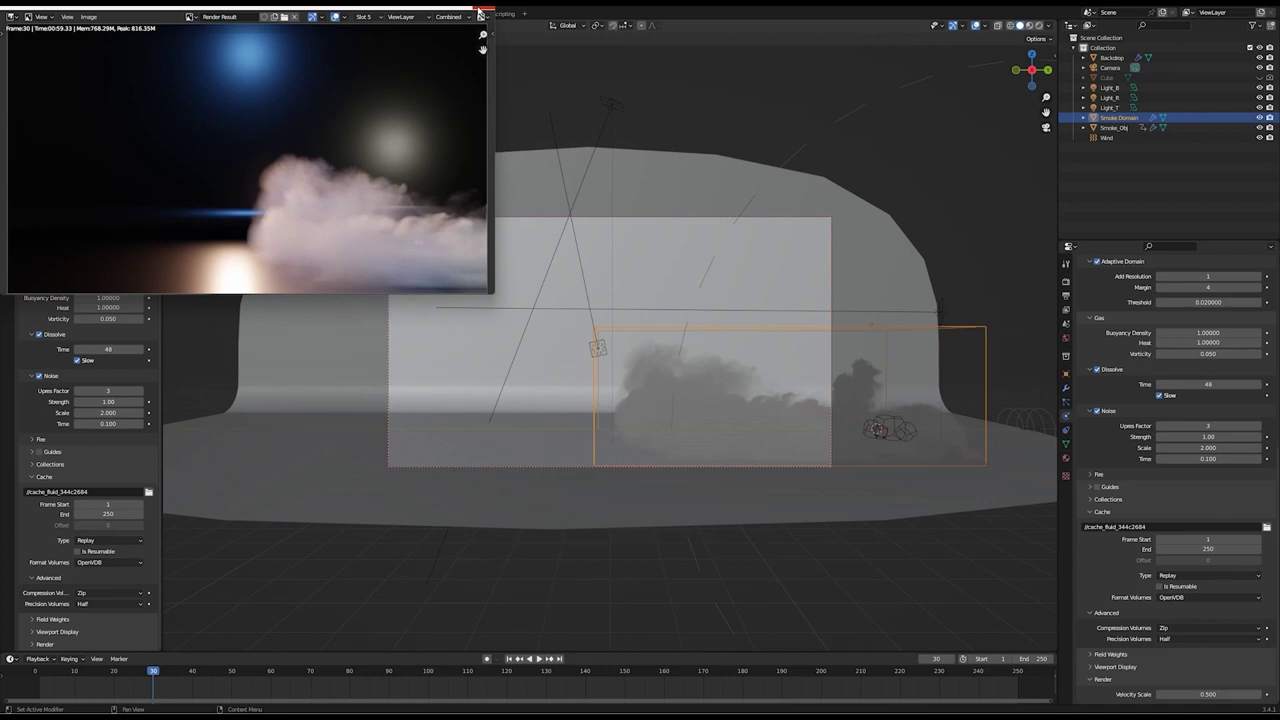
{"action": "left_click", "coordinate": [481, 13]}
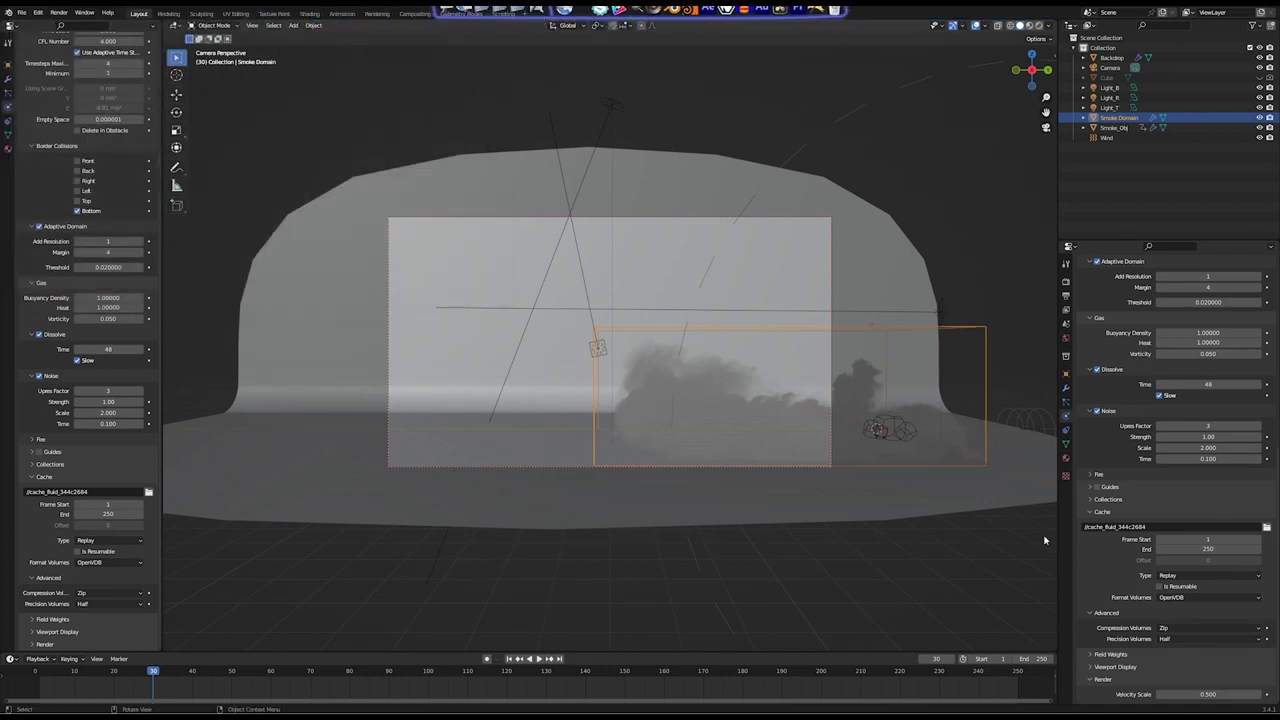
Lower the Smoke Domain's Velocity Scale to 0.100
{"action": "left_click", "coordinate": [1219, 697]}
{"action": "type", "text": "0.1"}
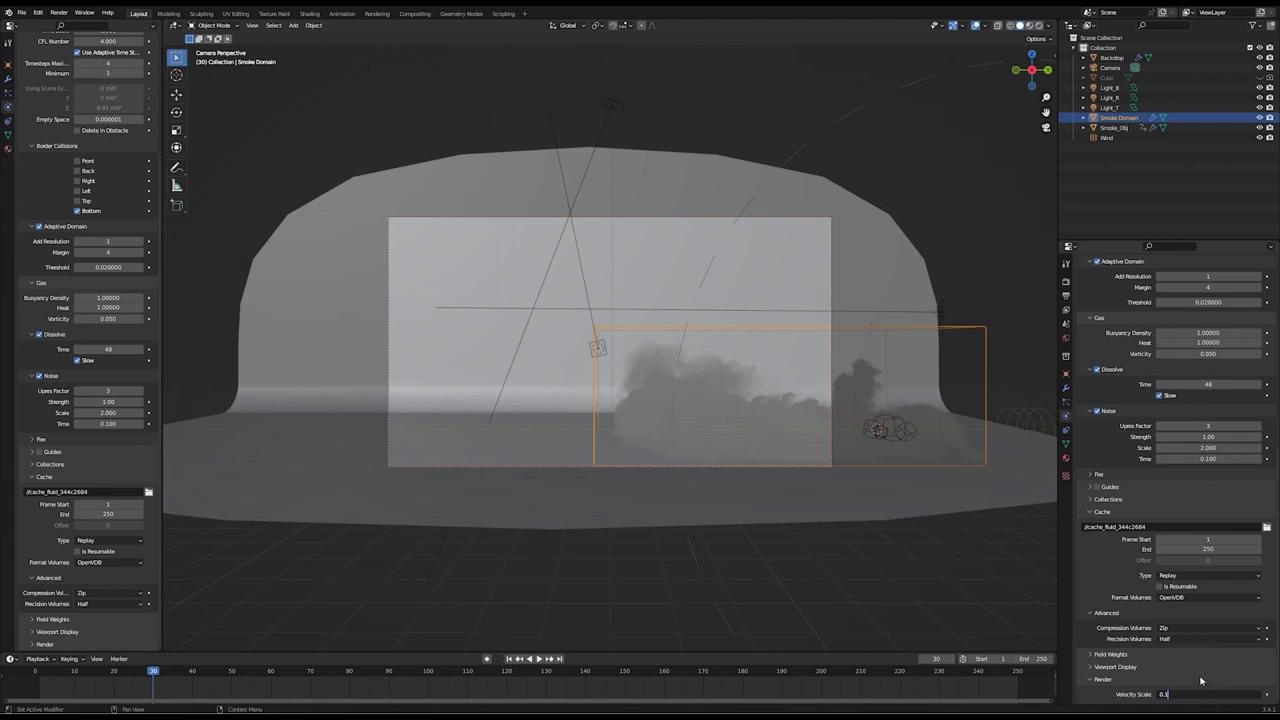
{"action": "key", "text": "Return"}
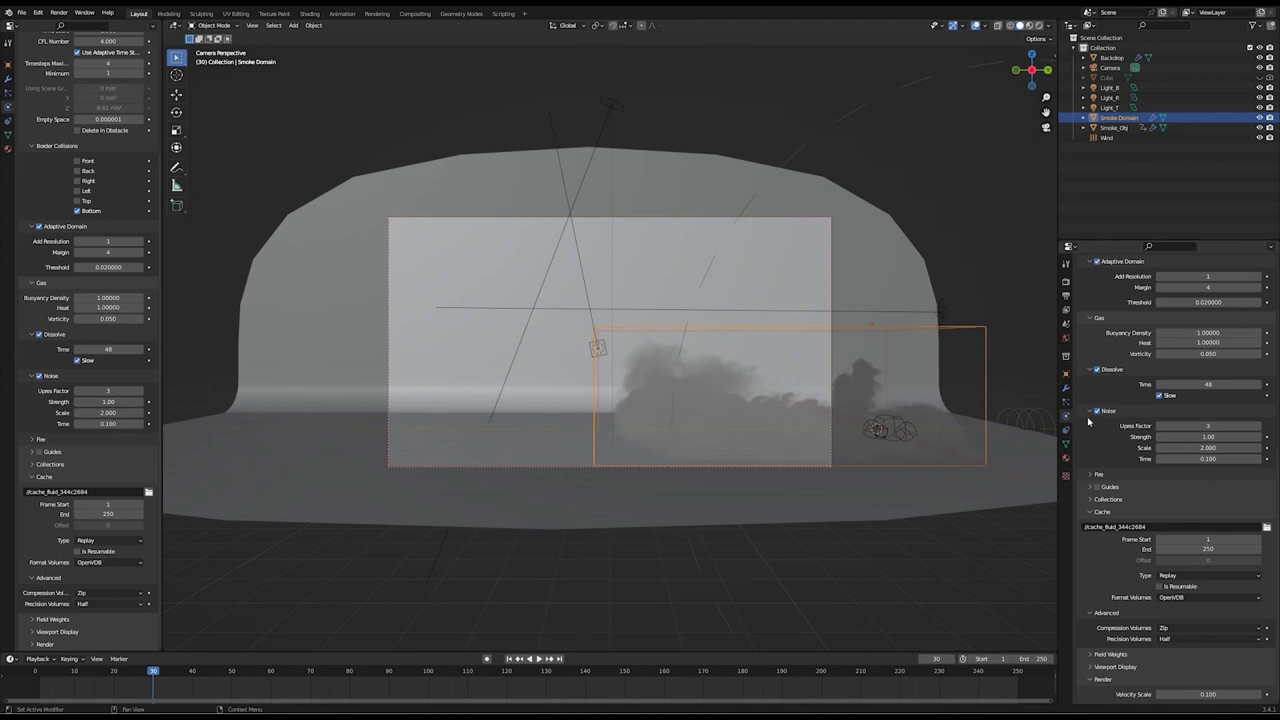
Set PNG output to 16-bit color depth with 50% compression and save smoke.blend
{"action": "left_click", "coordinate": [1066, 297]}
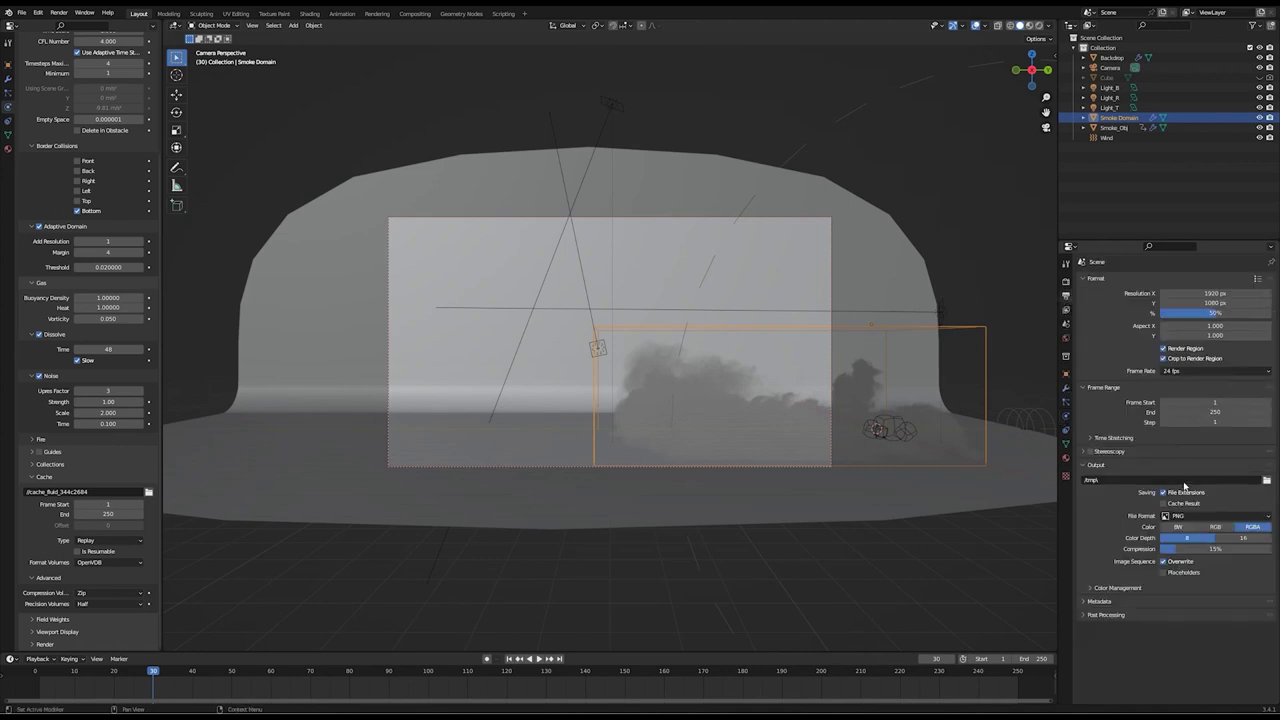
{"action": "left_click", "coordinate": [1243, 540]}
{"action": "left_click", "coordinate": [1223, 548]}
{"action": "type", "text": "50"}
{"action": "key", "text": "Return"}
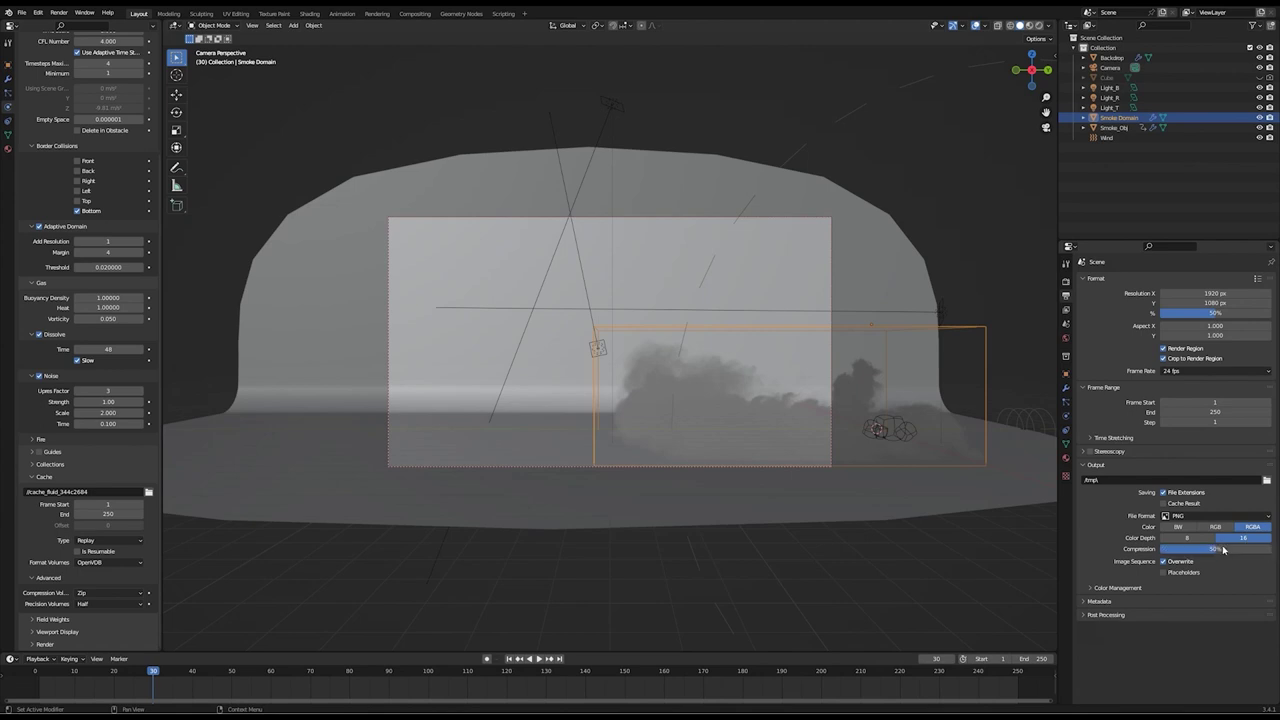
{"action": "key", "text": "ctrl+s"}
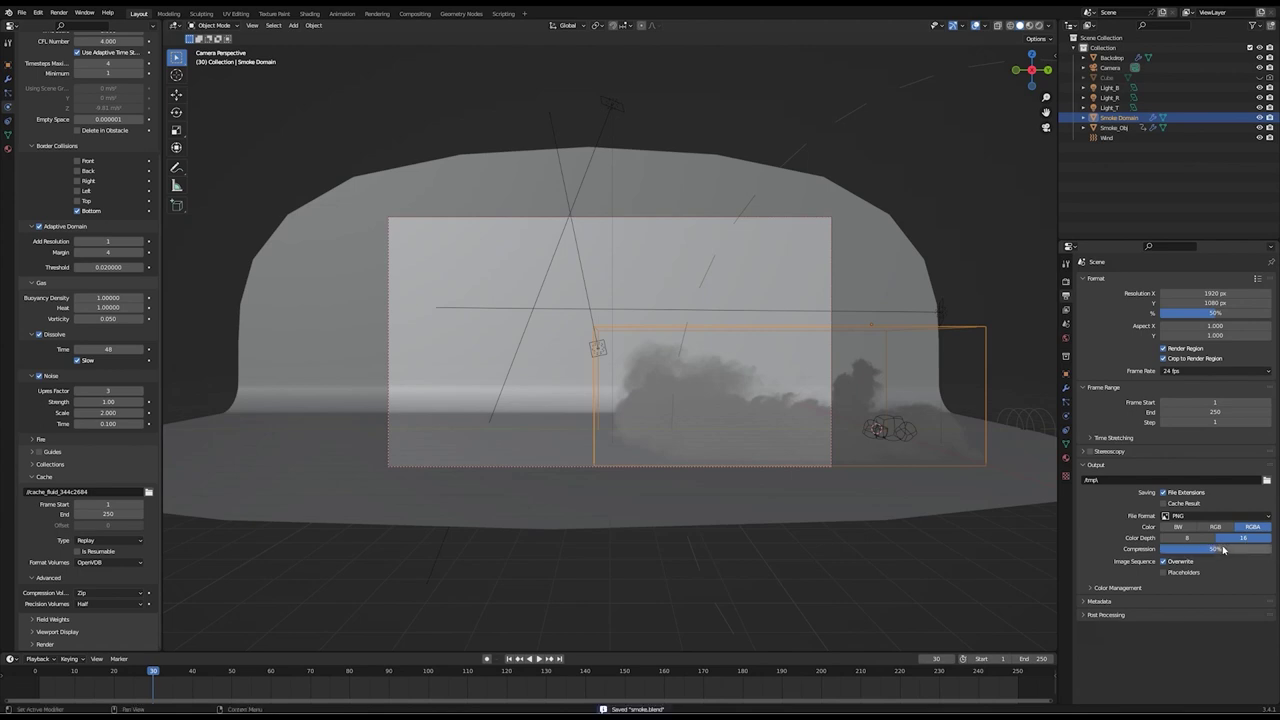
Move the Smoke Domain mesh along the X axis in Edit Mode, then return to Object Mode
{"action": "middle_click_drag", "start_coordinate": [876, 440], "coordinate": [728, 422]}
{"action": "middle_click_drag", "start_coordinate": [797, 401], "coordinate": [690, 380]}
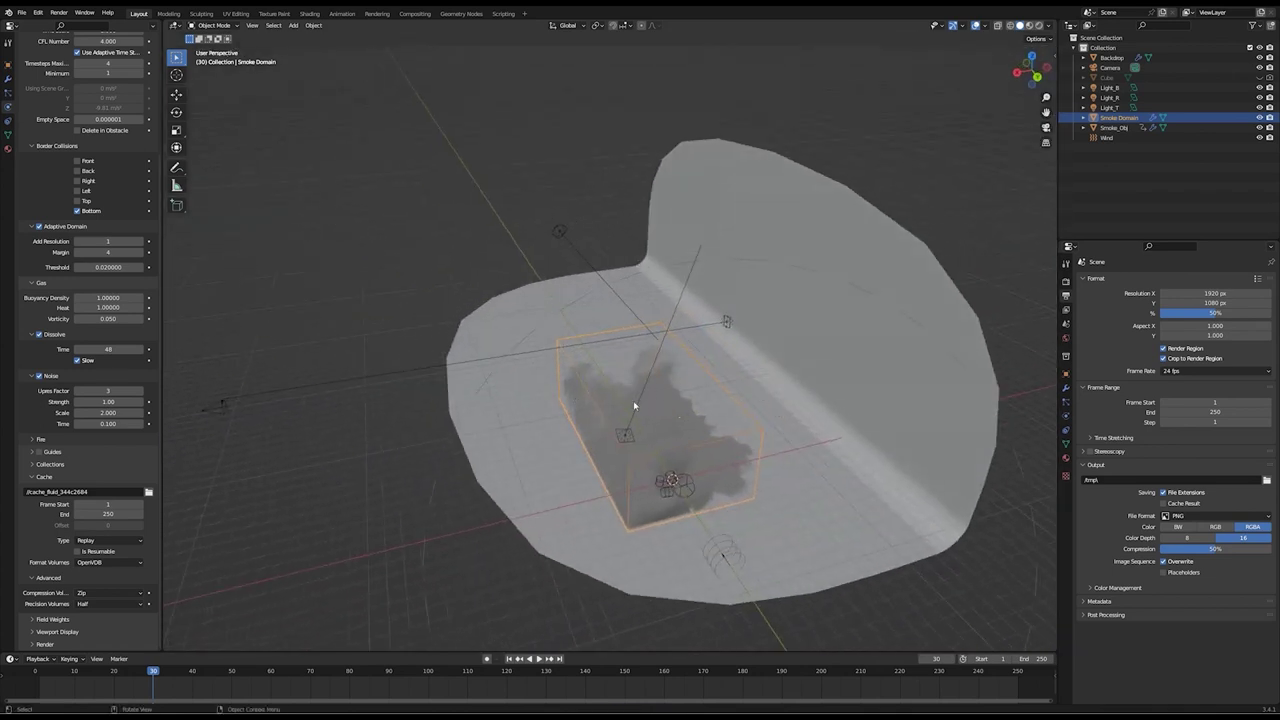
{"action": "middle_click_drag", "start_coordinate": [677, 427], "coordinate": [722, 431]}
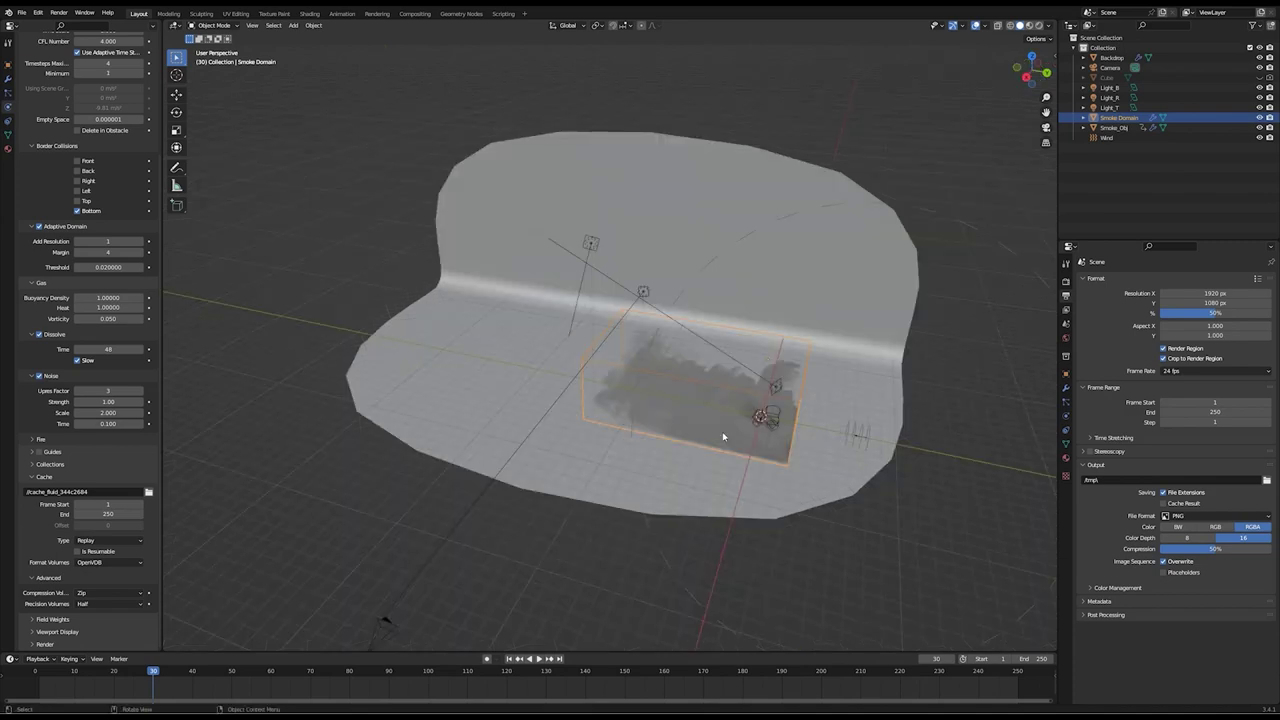
{"action": "key", "text": "KP_0"}
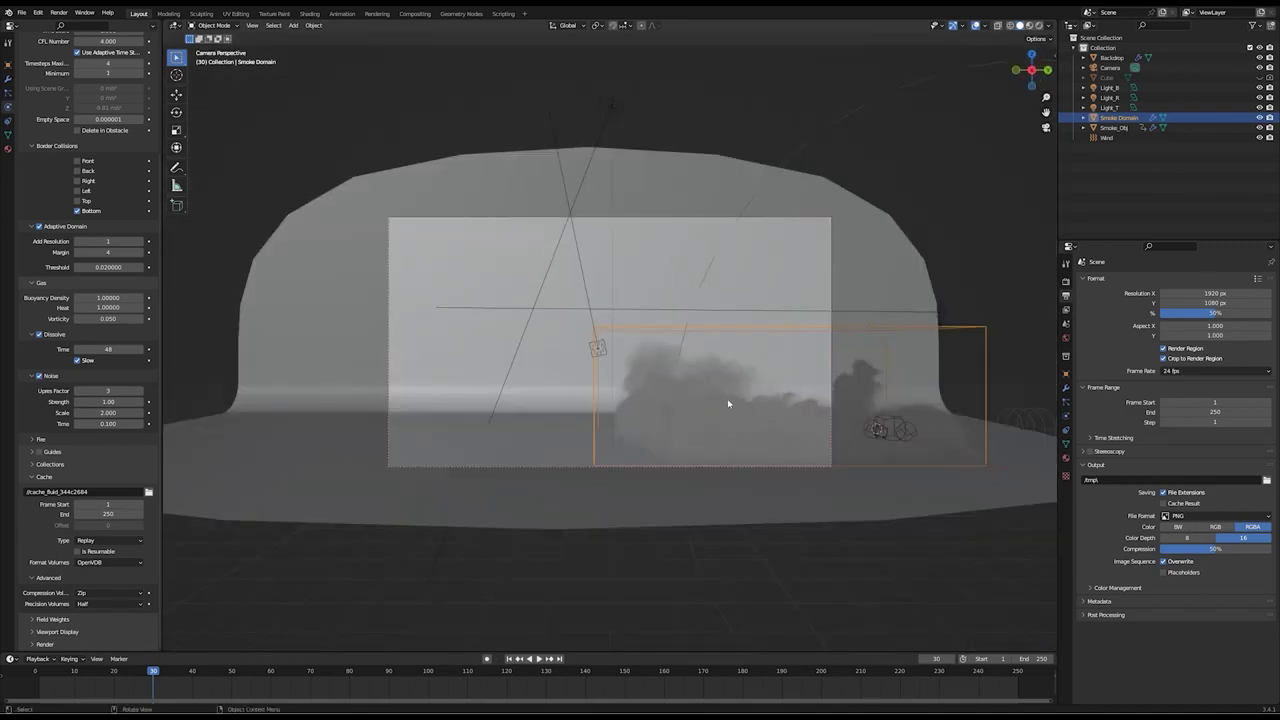
{"action": "key", "text": "Tab"}
{"action": "middle_click_drag", "start_coordinate": [769, 393], "coordinate": [516, 369]}
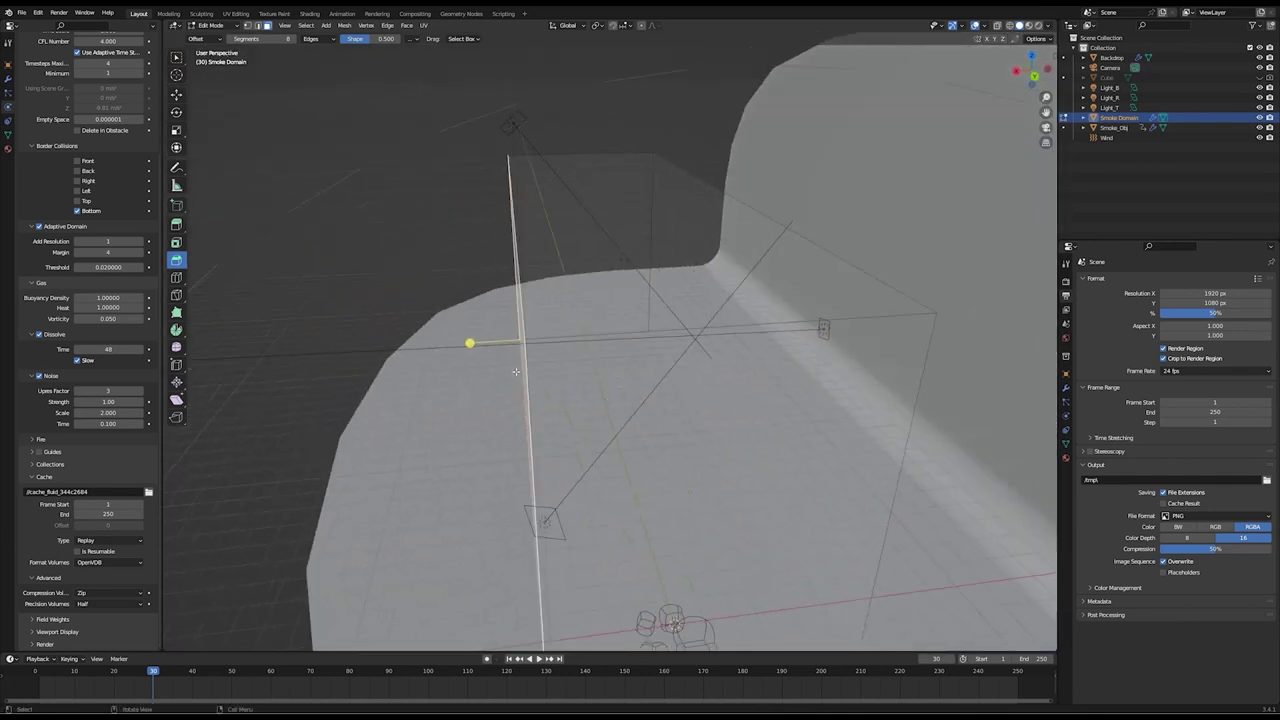
{"action": "key", "text": "g"}
{"action": "key", "text": "x"}
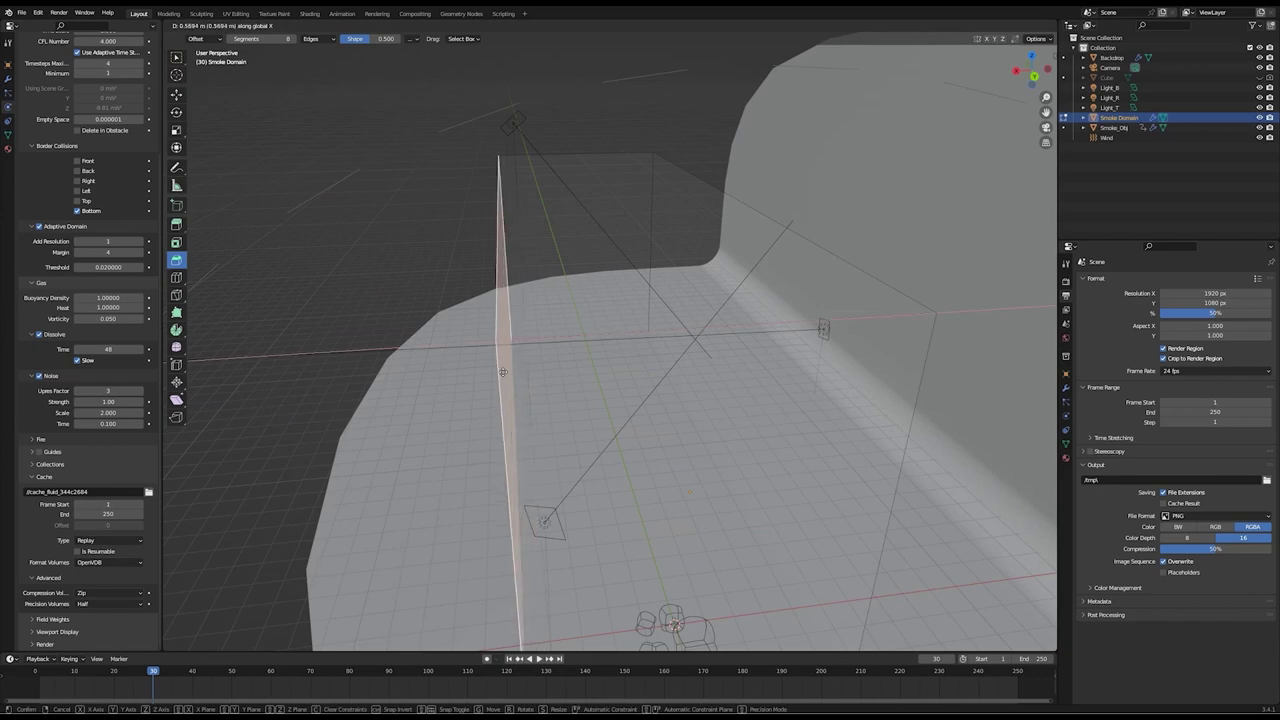
{"action": "left_click", "coordinate": [503, 372]}
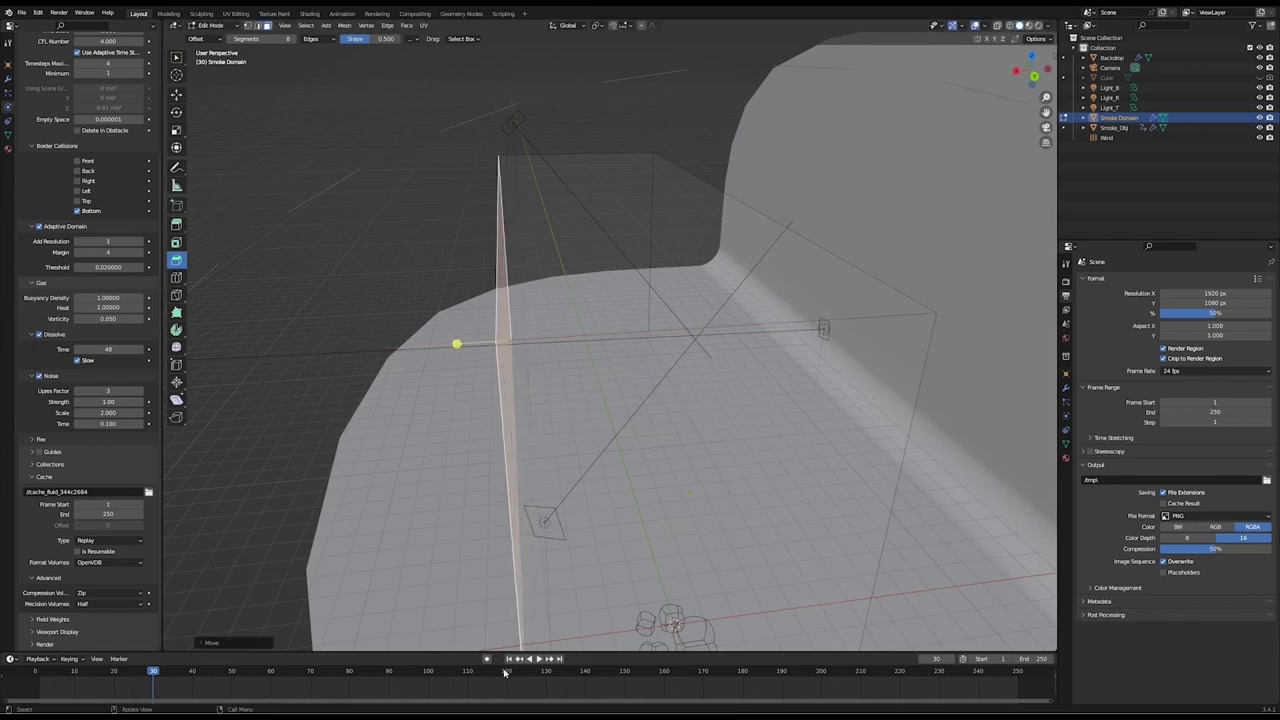
{"action": "key", "text": "Tab"}
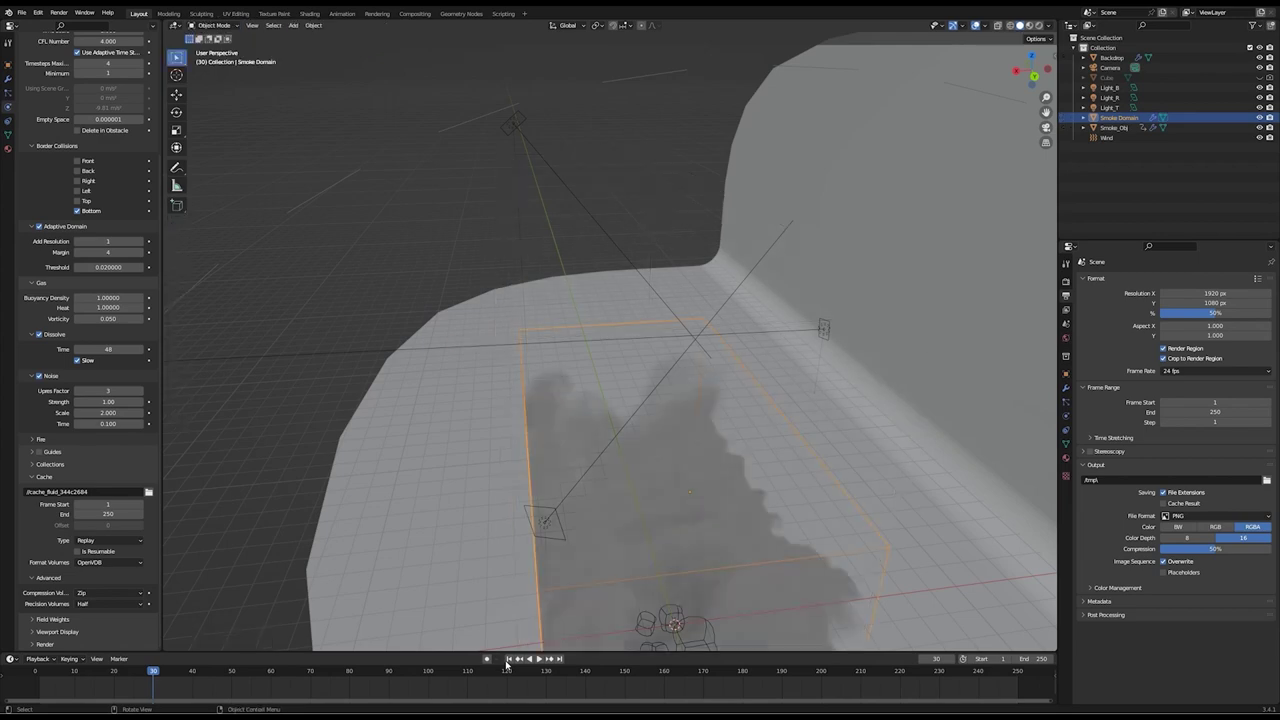
Rewind the timeline to frame 1, check the cache types, and save smoke.blend
{"action": "left_click", "coordinate": [508, 658]}
{"action": "middle_click_drag", "start_coordinate": [606, 446], "coordinate": [473, 355]}
{"action": "left_click", "coordinate": [108, 540]}
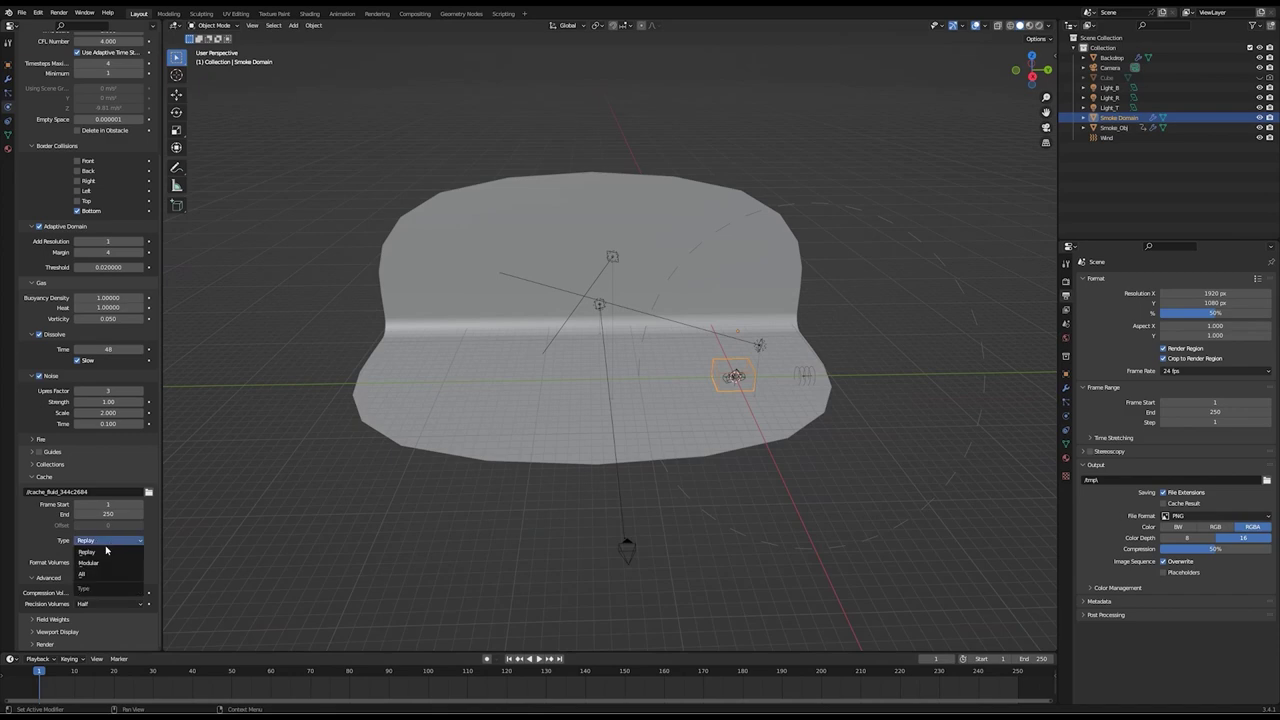
{"action": "key", "text": "ctrl+s"}
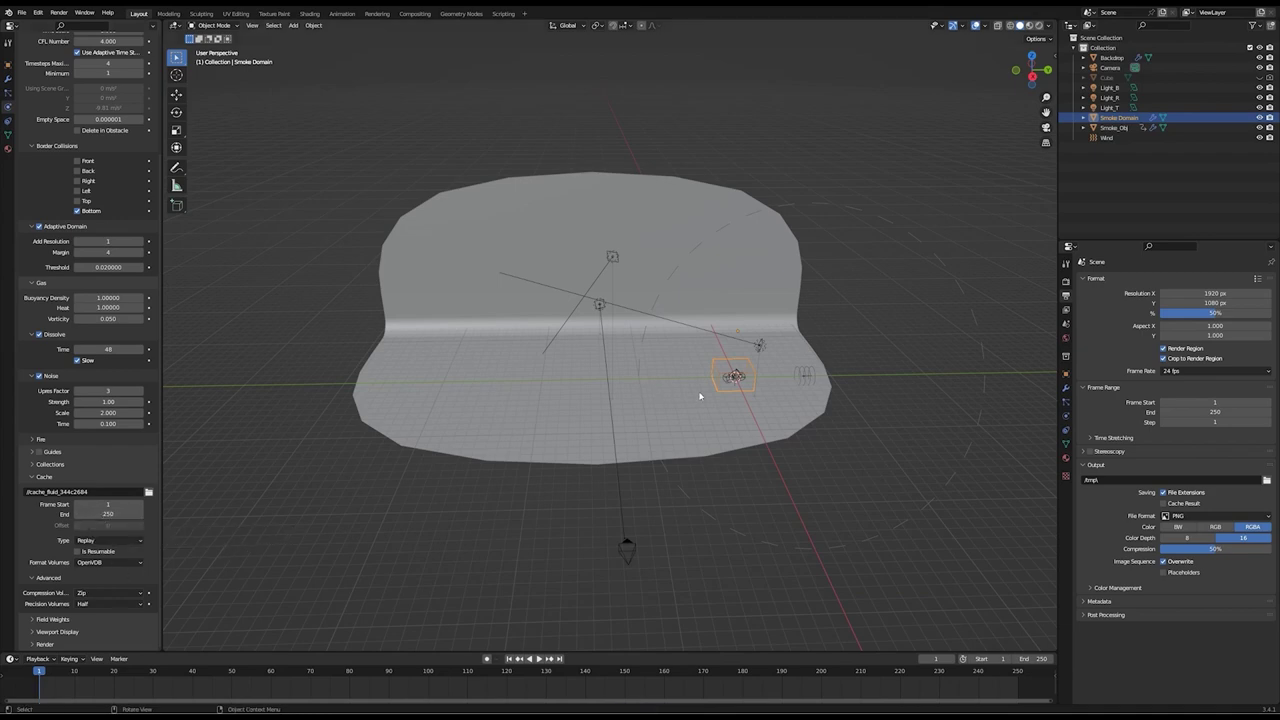
{"action": "key", "text": "KP_0"}
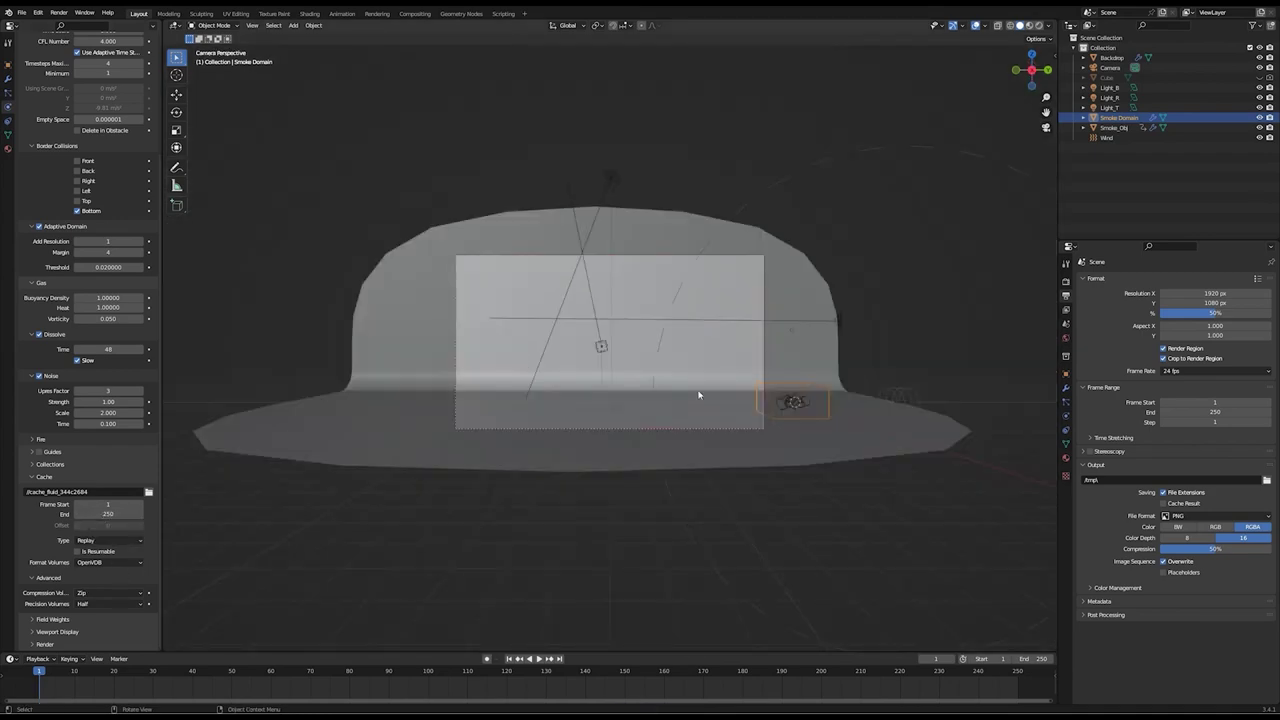
Deselect the domain, set the fluid Cache Type to All, and bake the whole simulation
{"action": "left_click", "coordinate": [1156, 218]}
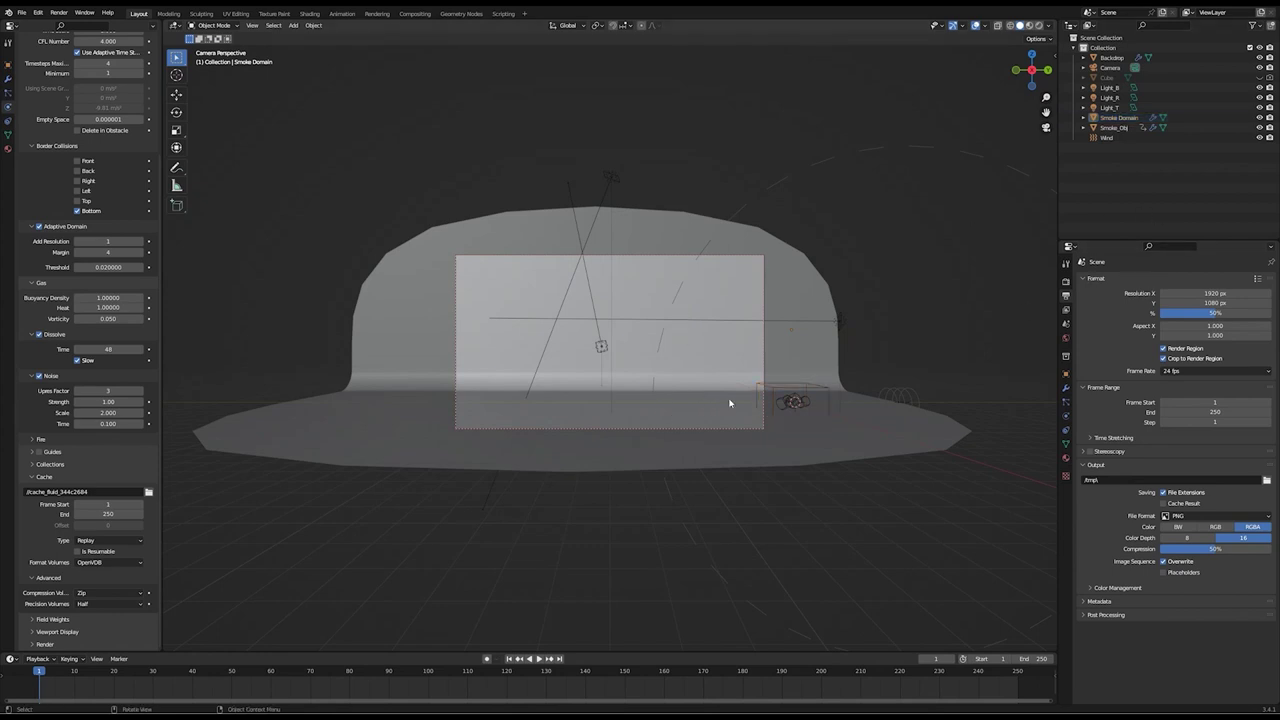
{"action": "left_click", "coordinate": [120, 540]}
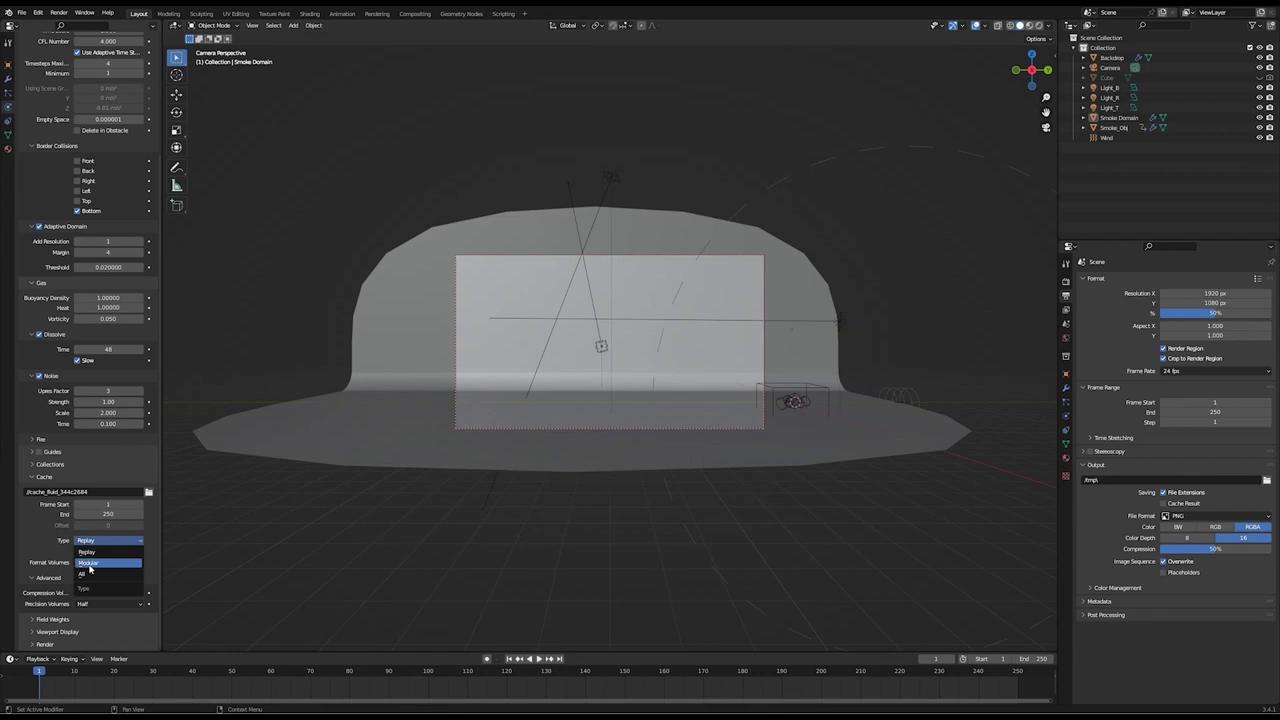
{"action": "left_click", "coordinate": [88, 575]}
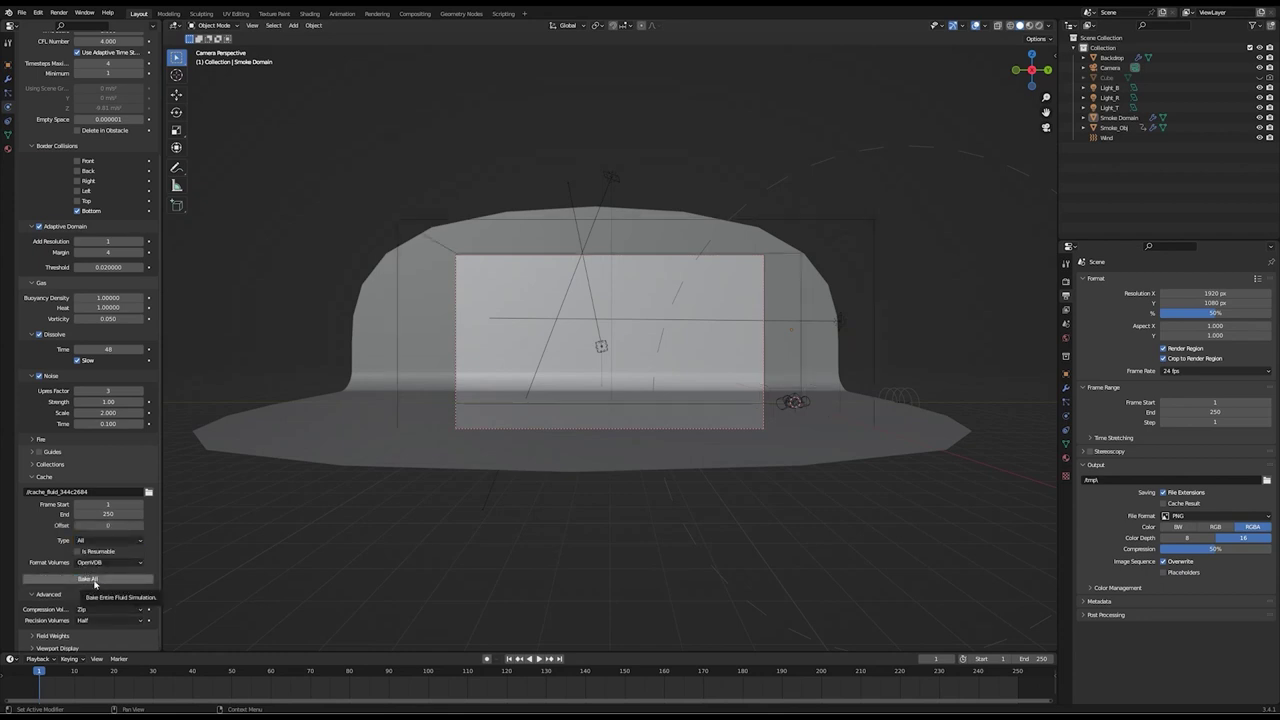
{"action": "left_click", "coordinate": [90, 579]}
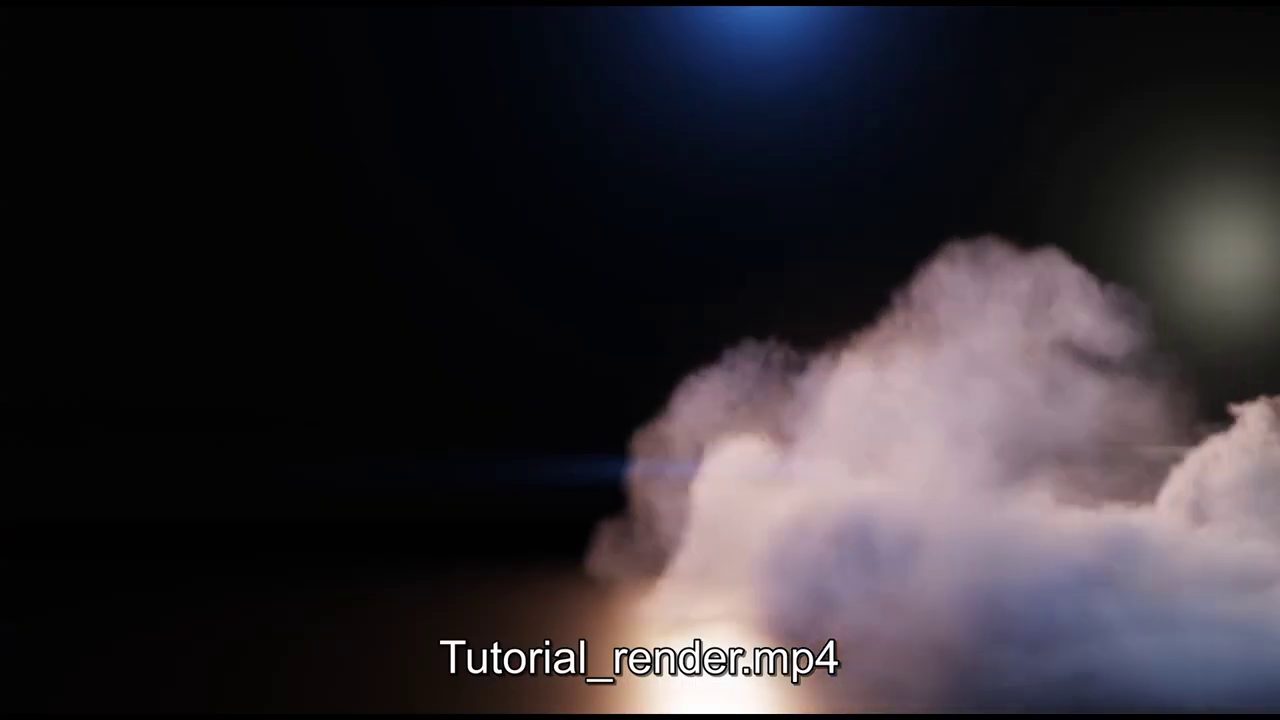
Pause the Tutorial_render.mp4 video and switch to the Notepad timing notes
{"action": "key", "text": "space"}
{"action": "key", "text": "alt+Tab"}
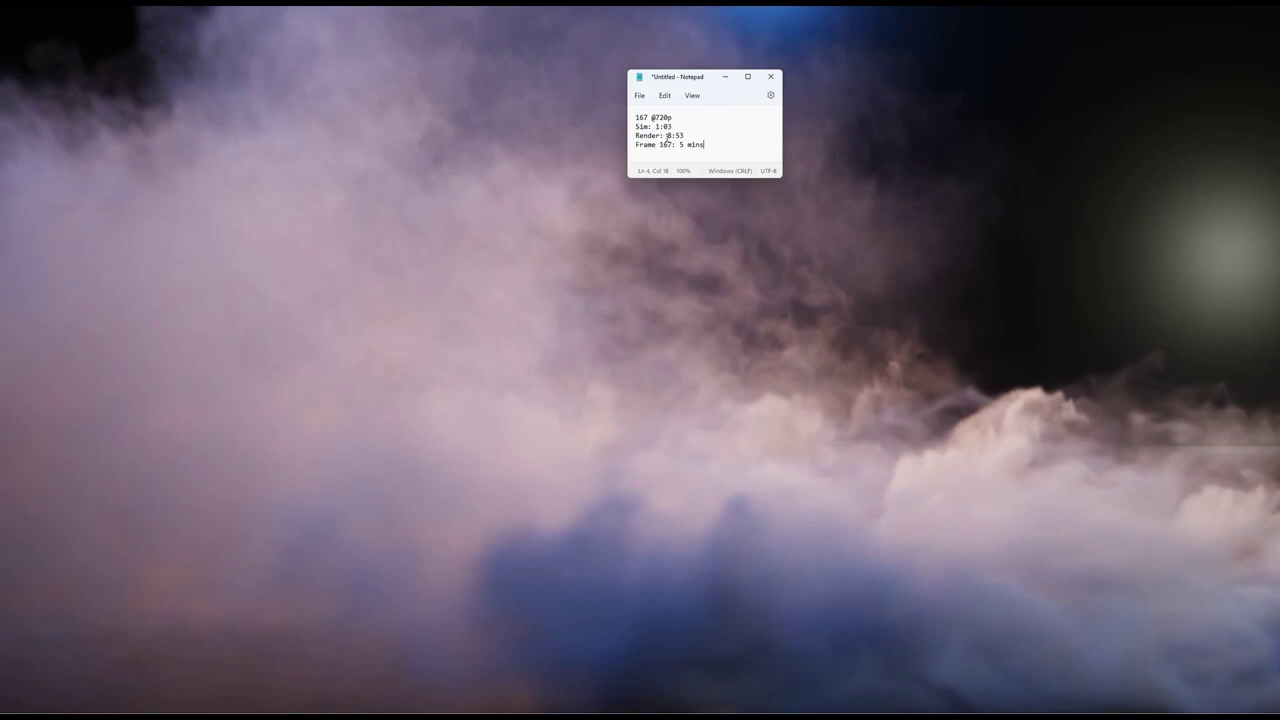
Select the 8:53 time on the Render line of the notes
{"action": "left_click_drag", "start_coordinate": [667, 135], "coordinate": [690, 136]}
Switch back to Blender and view the last rendered frame 167 image
{"action": "key", "text": "alt+Tab"}
{"action": "key", "text": "alt+Tab"}
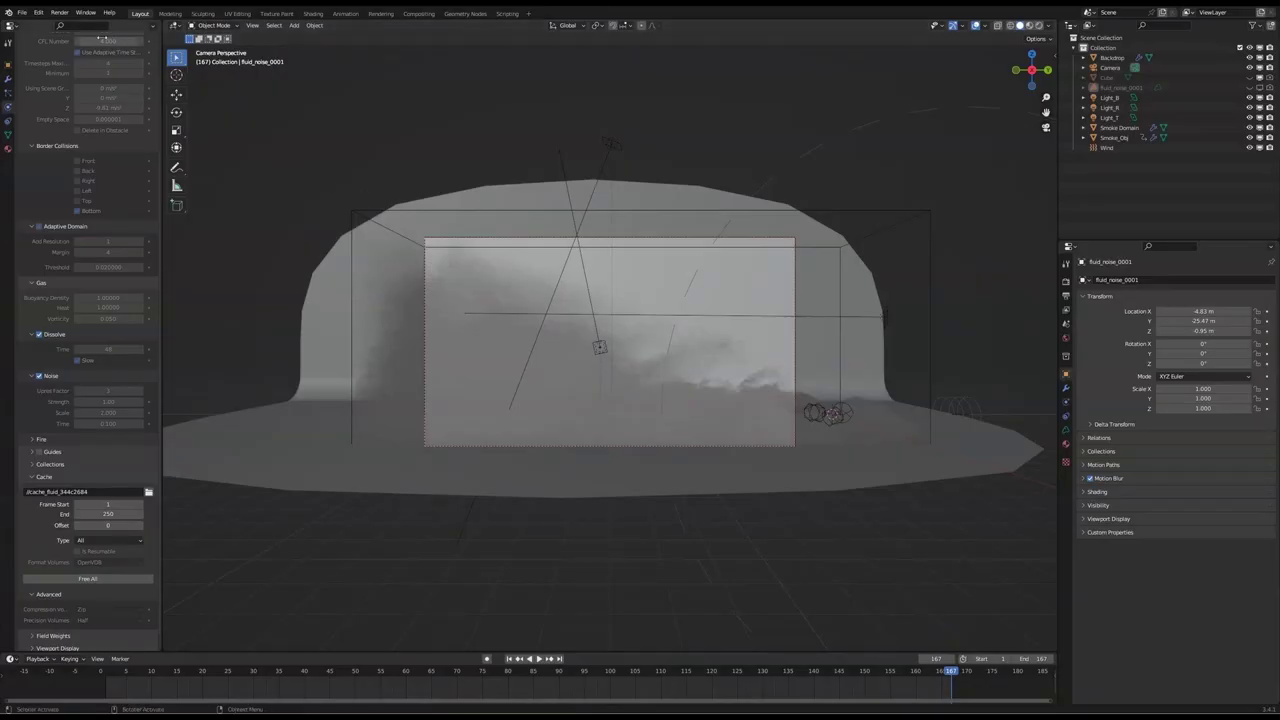
{"action": "left_click", "coordinate": [64, 15]}
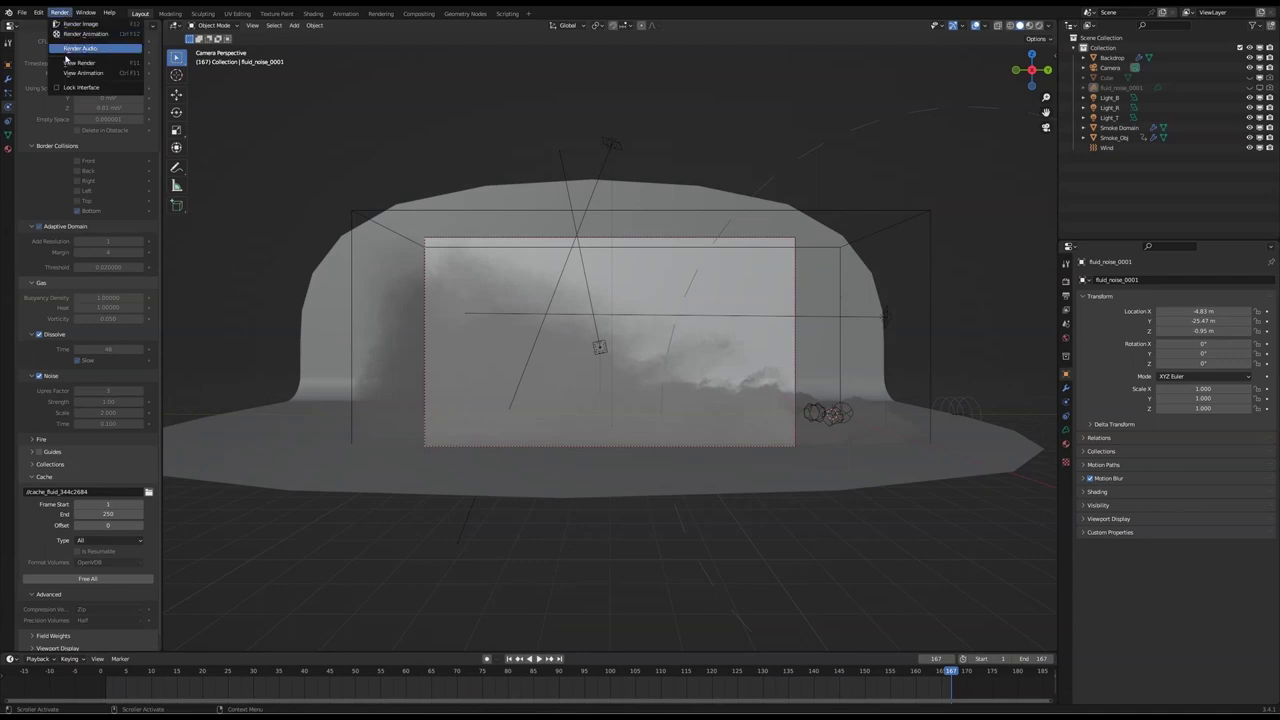
{"action": "left_click", "coordinate": [79, 62]}
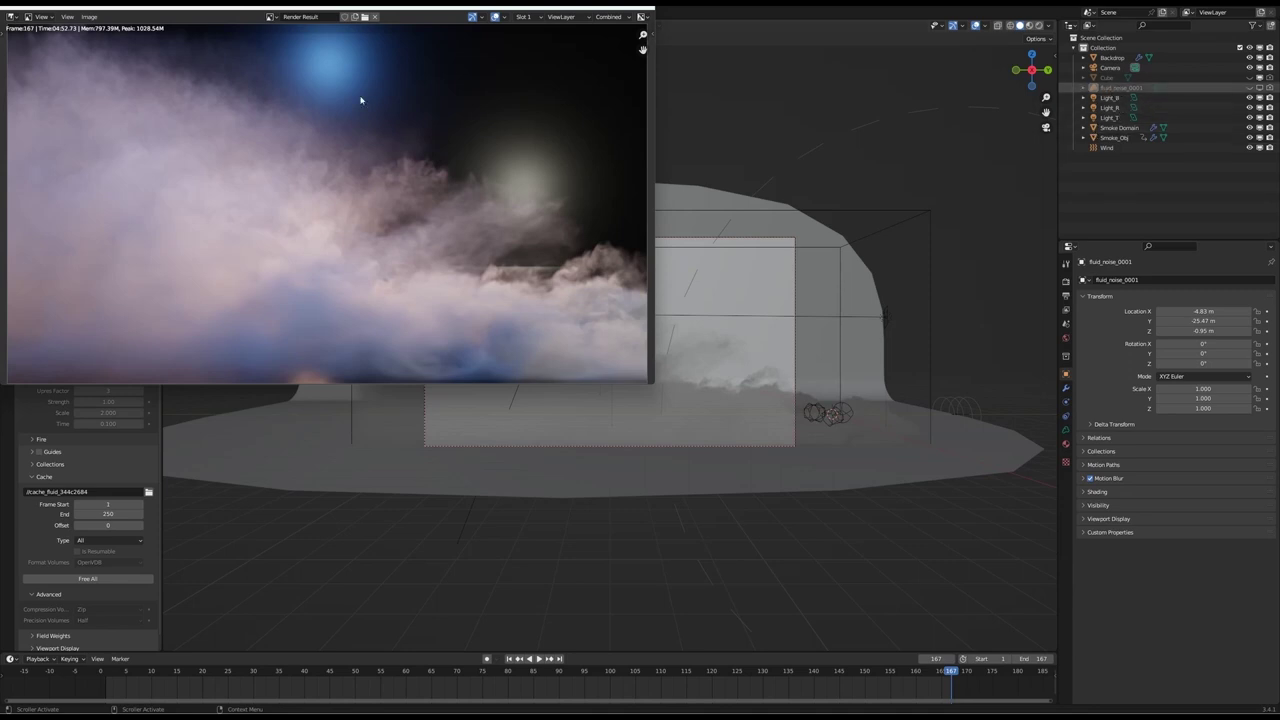
Flip to the Slot 2 render and back to Slot 1, then close the render window
{"action": "key", "text": "j"}
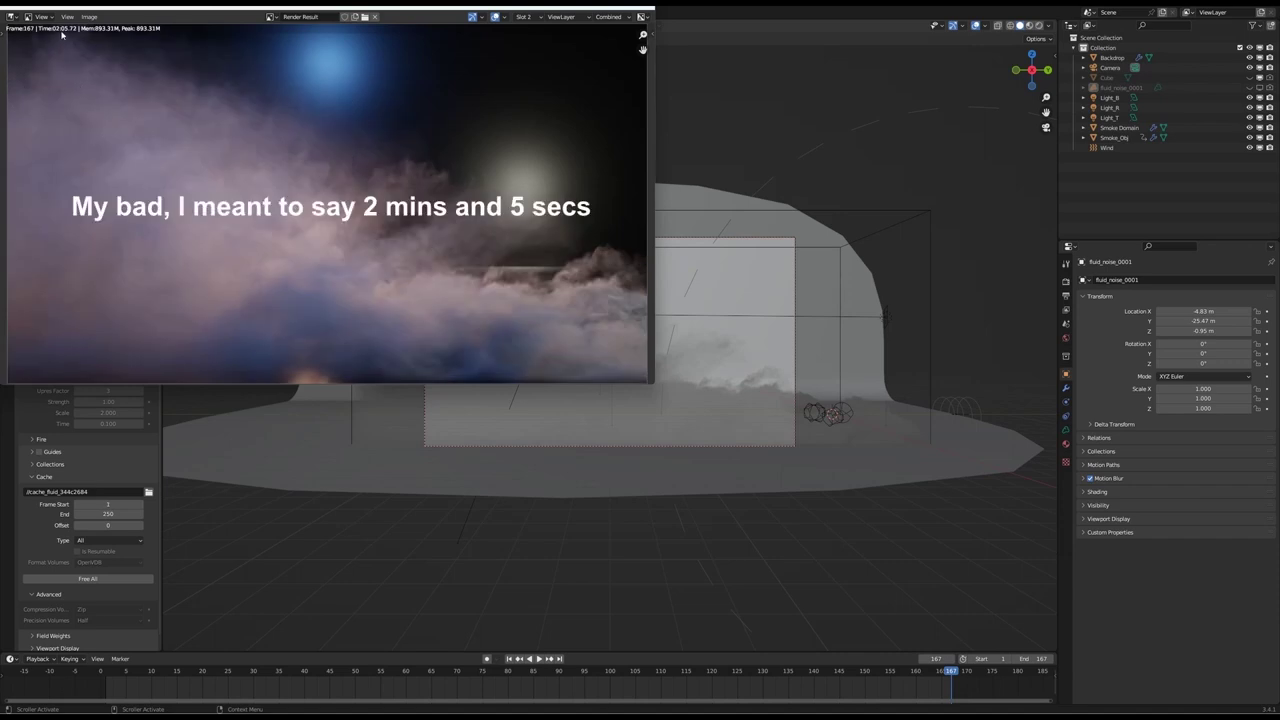
{"action": "key", "text": "j"}
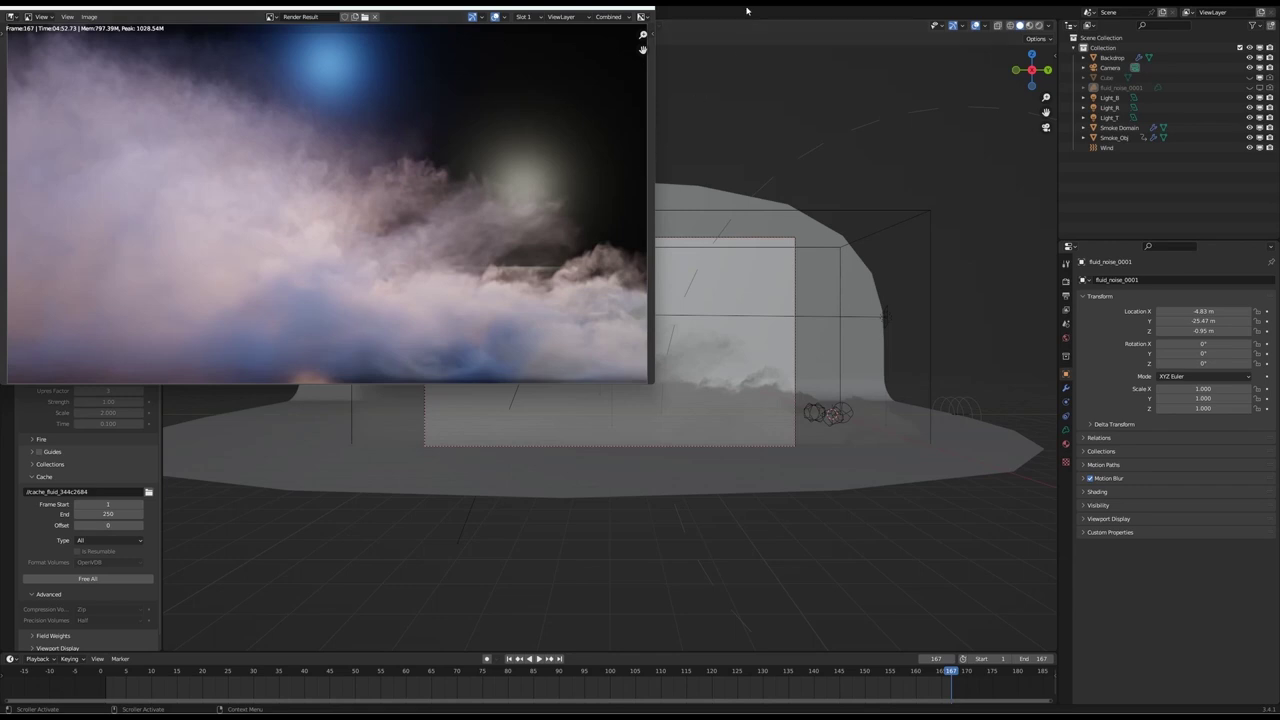
{"action": "left_click", "coordinate": [632, 493]}
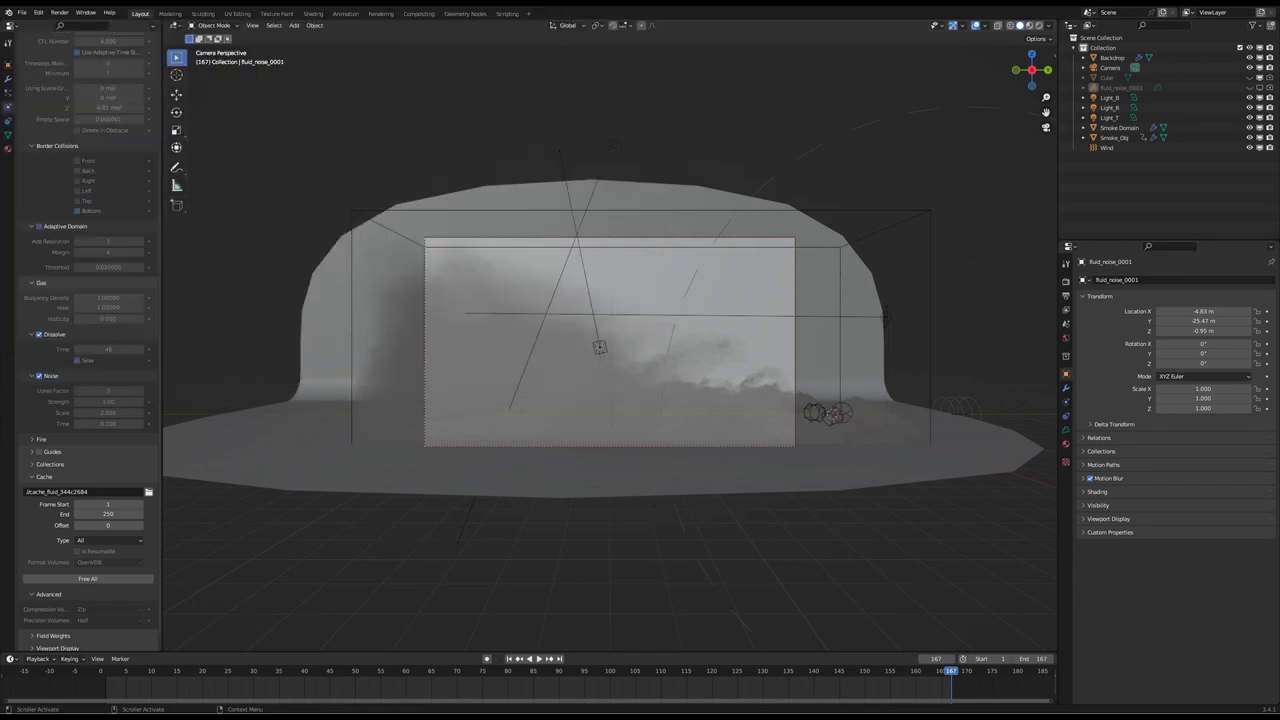
From frame 1, re-enable fluid_noise_0001, select Smoke_Obj and briefly play the smoke simulation
{"action": "left_click", "coordinate": [510, 659]}
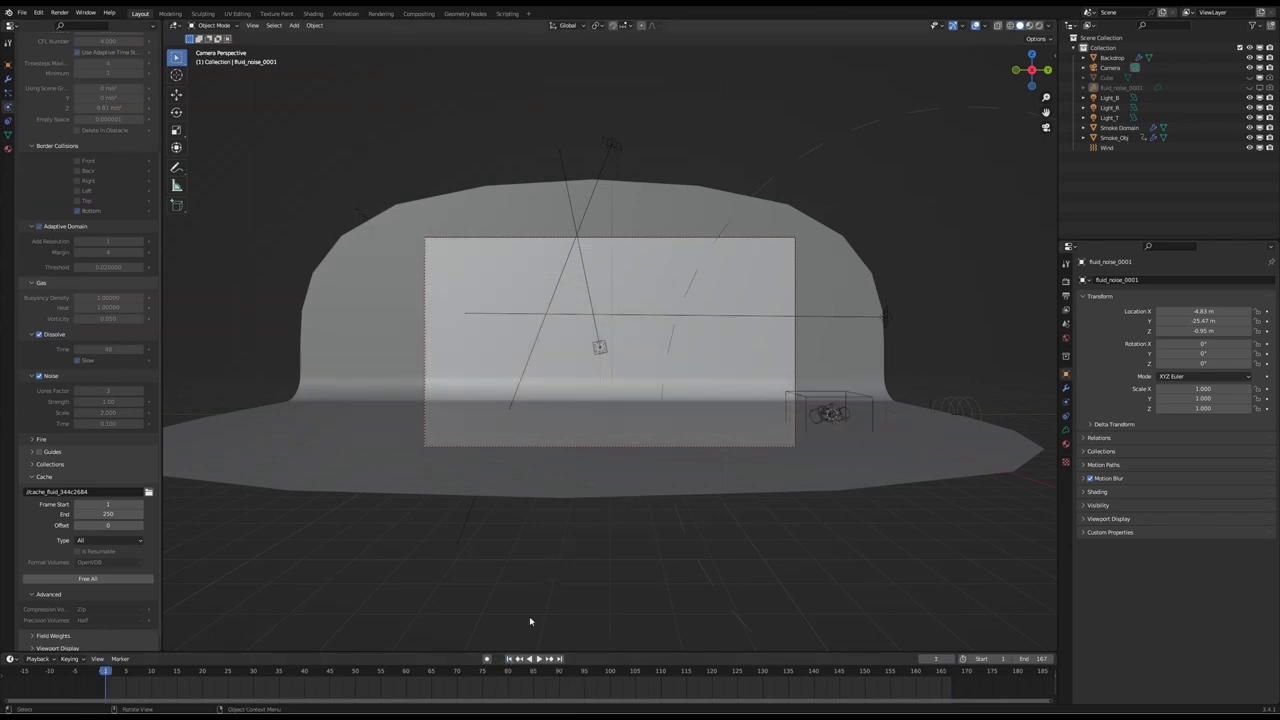
{"action": "left_click", "coordinate": [1269, 88]}
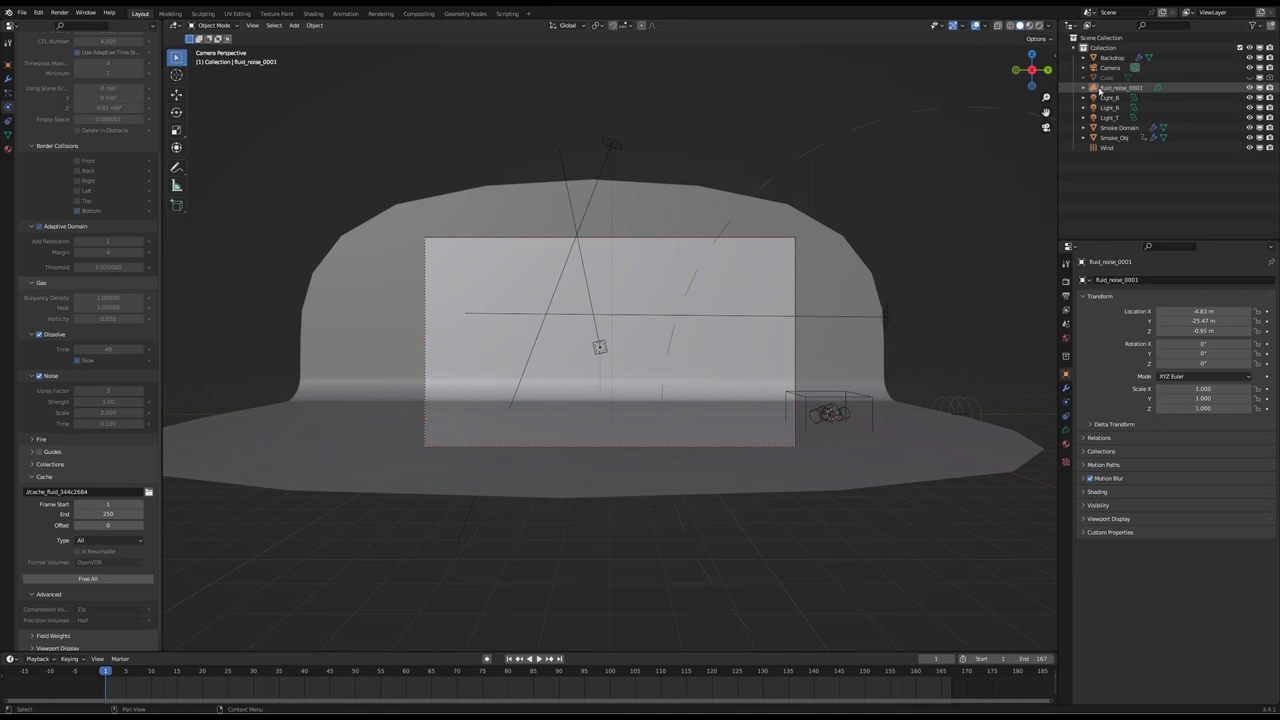
{"action": "left_click", "coordinate": [1114, 138]}
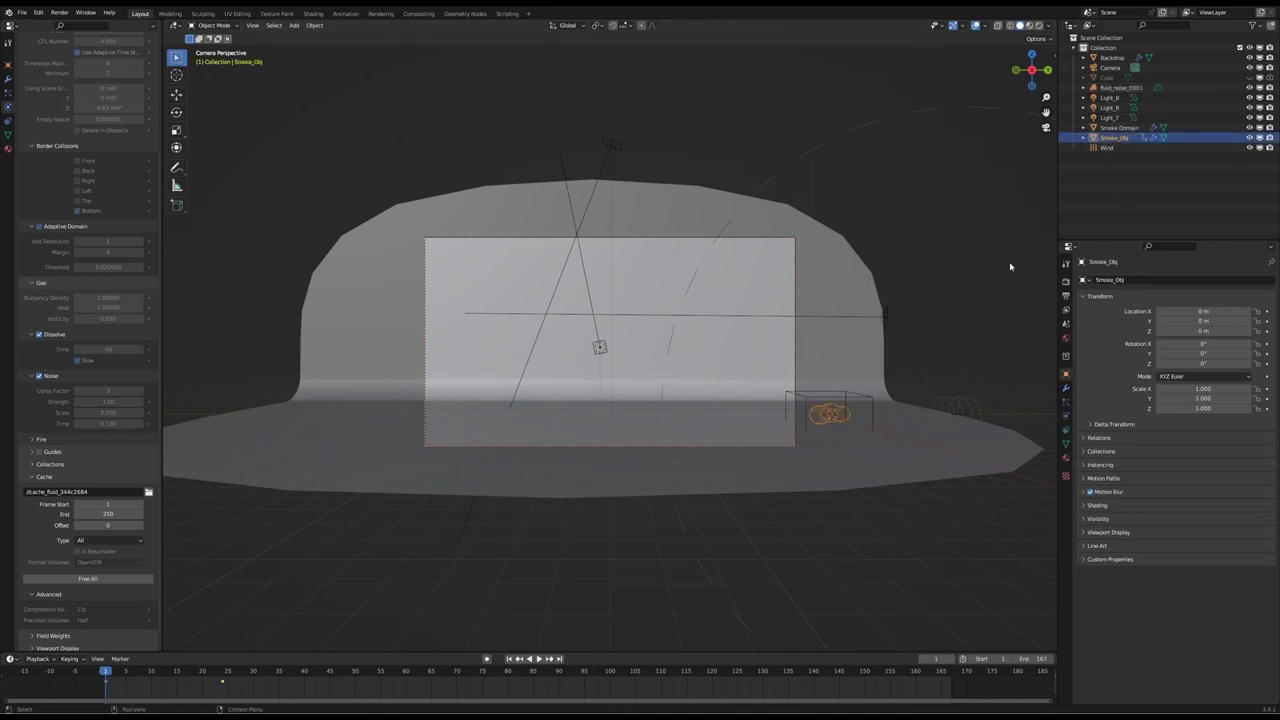
{"action": "left_click", "coordinate": [536, 659]}
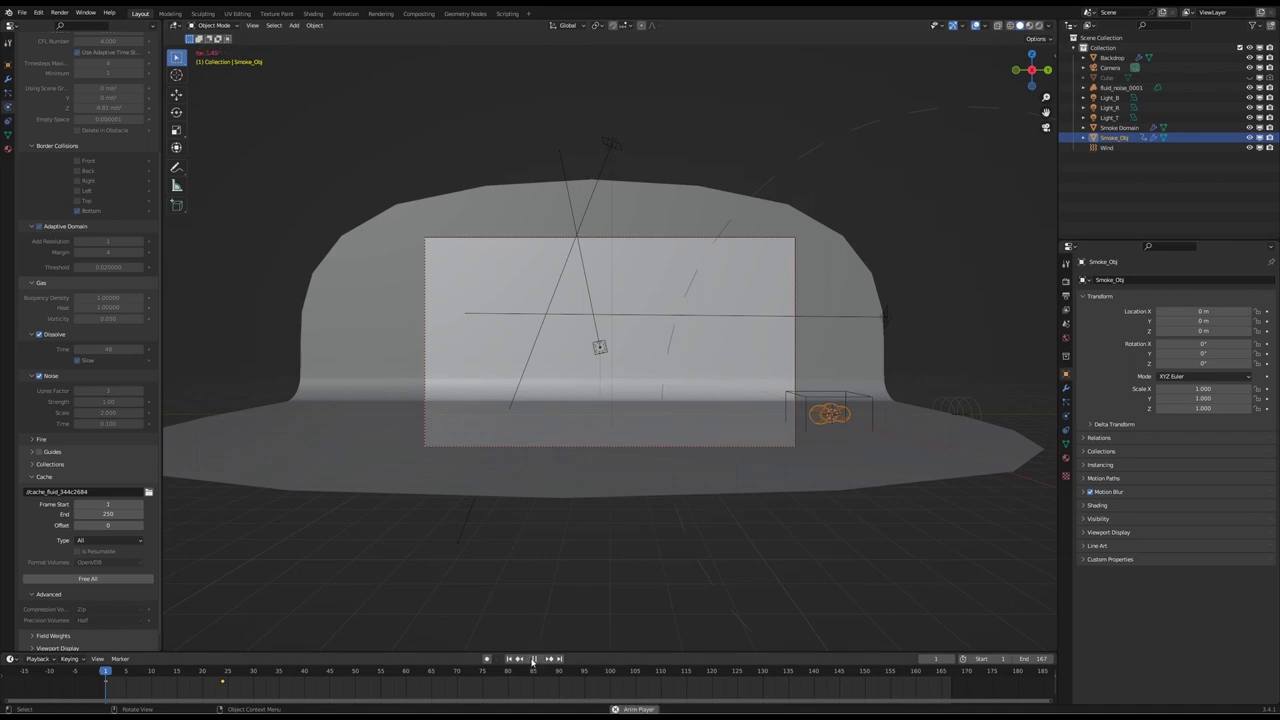
{"action": "key", "text": "space"}
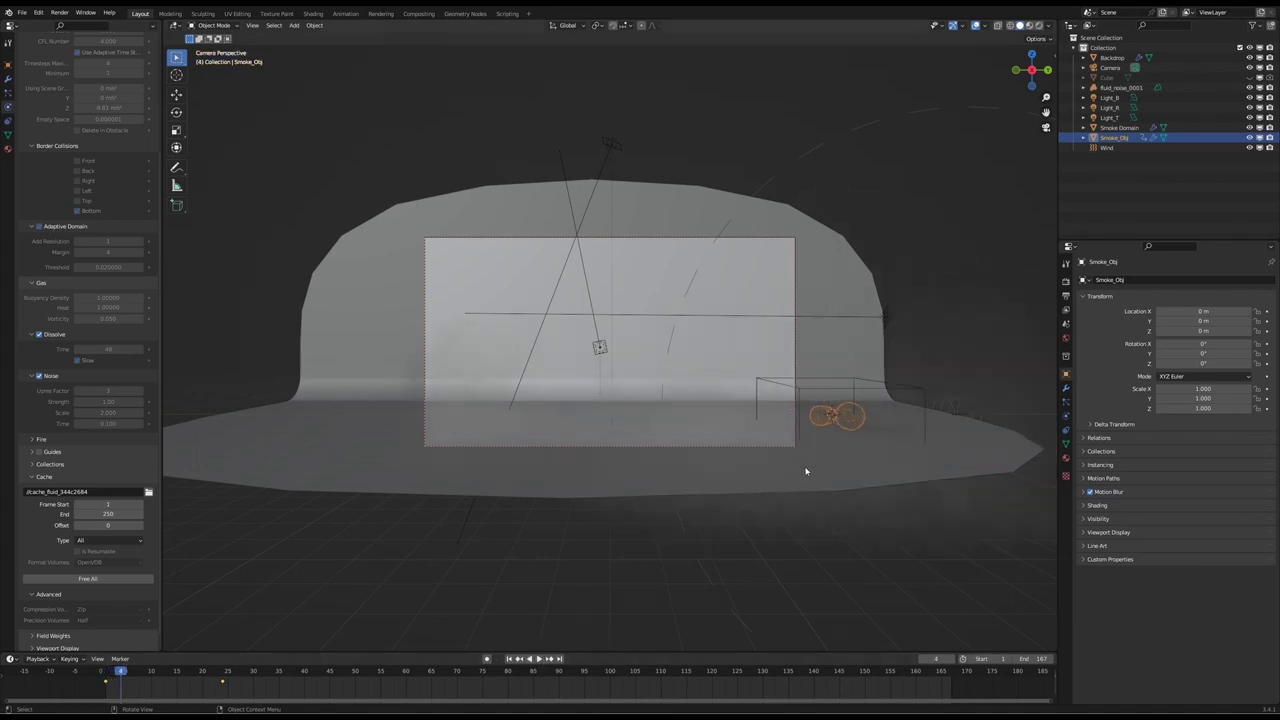
Leave camera view, select fluid_noise_0001 and orbit to look down on the smoke domain
{"action": "scroll", "coordinate": [754, 433], "scroll_direction": "down", "scroll_amount": 5}
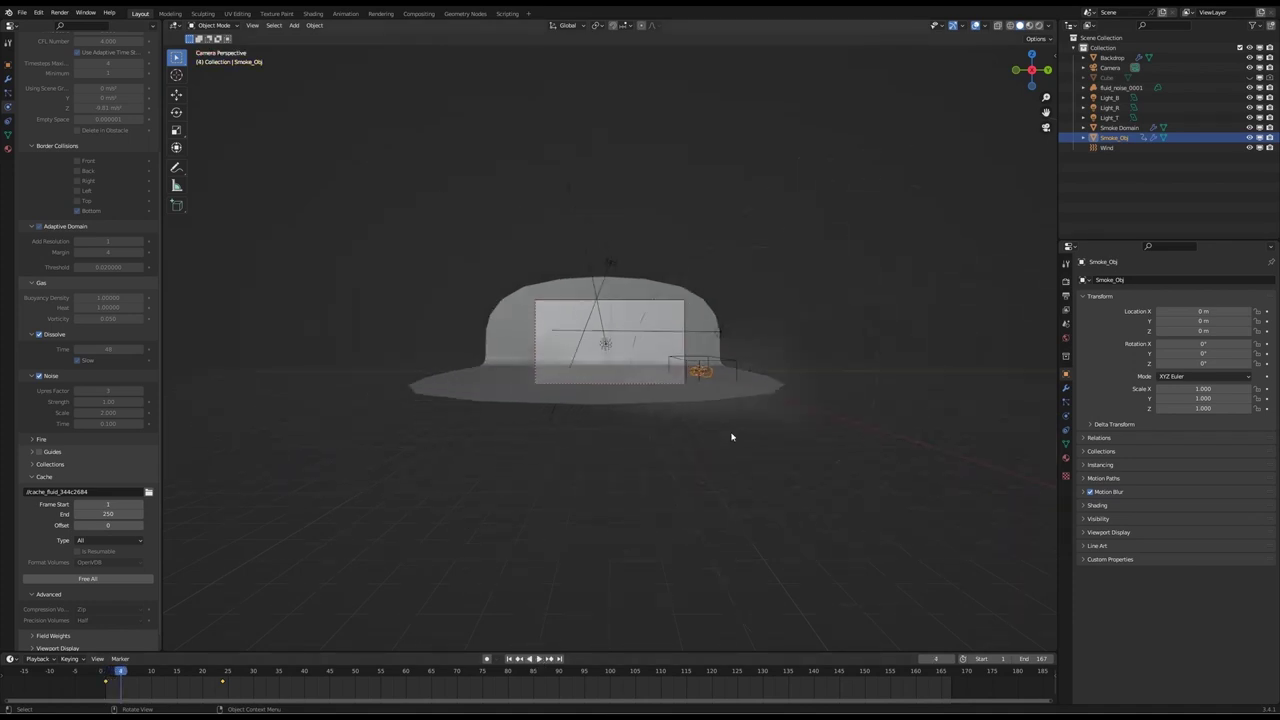
{"action": "scroll", "coordinate": [725, 434], "scroll_direction": "up", "scroll_amount": 5}
{"action": "key", "text": "KP_0"}
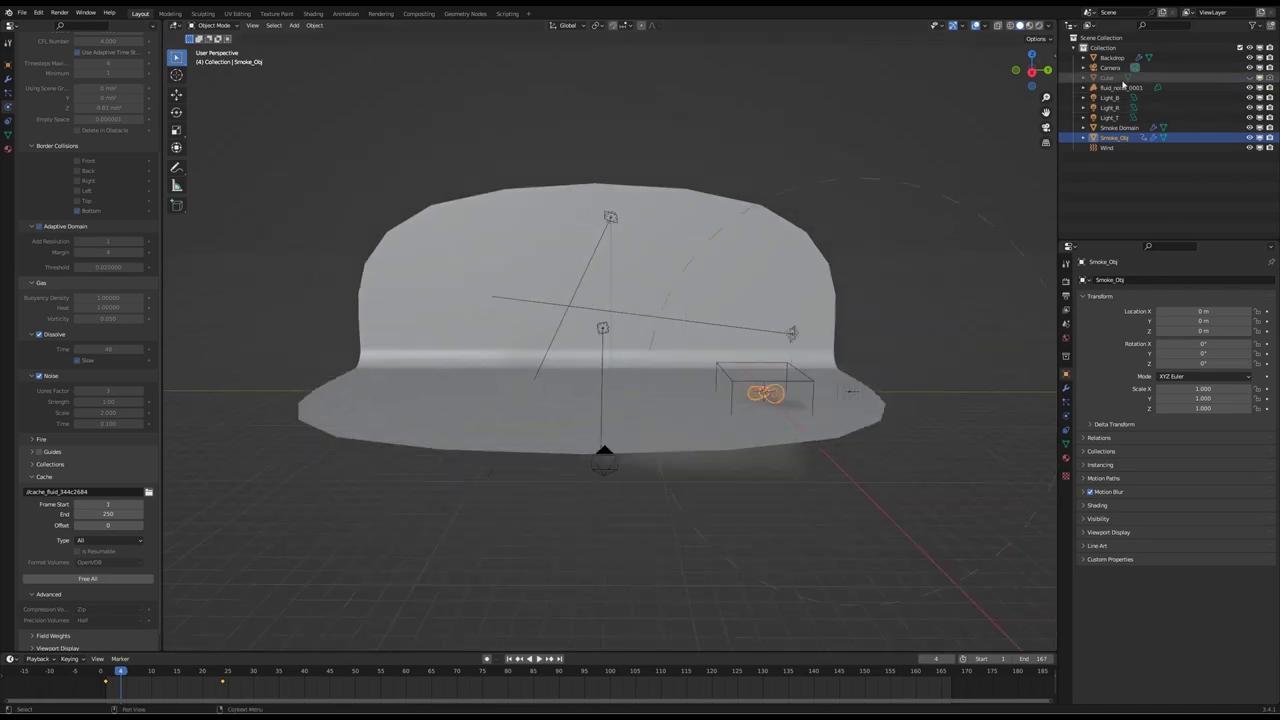
{"action": "left_click", "coordinate": [1121, 87]}
{"action": "scroll", "coordinate": [698, 371], "scroll_direction": "down", "scroll_amount": 1}
{"action": "middle_click_drag", "start_coordinate": [698, 371], "coordinate": [700, 391]}
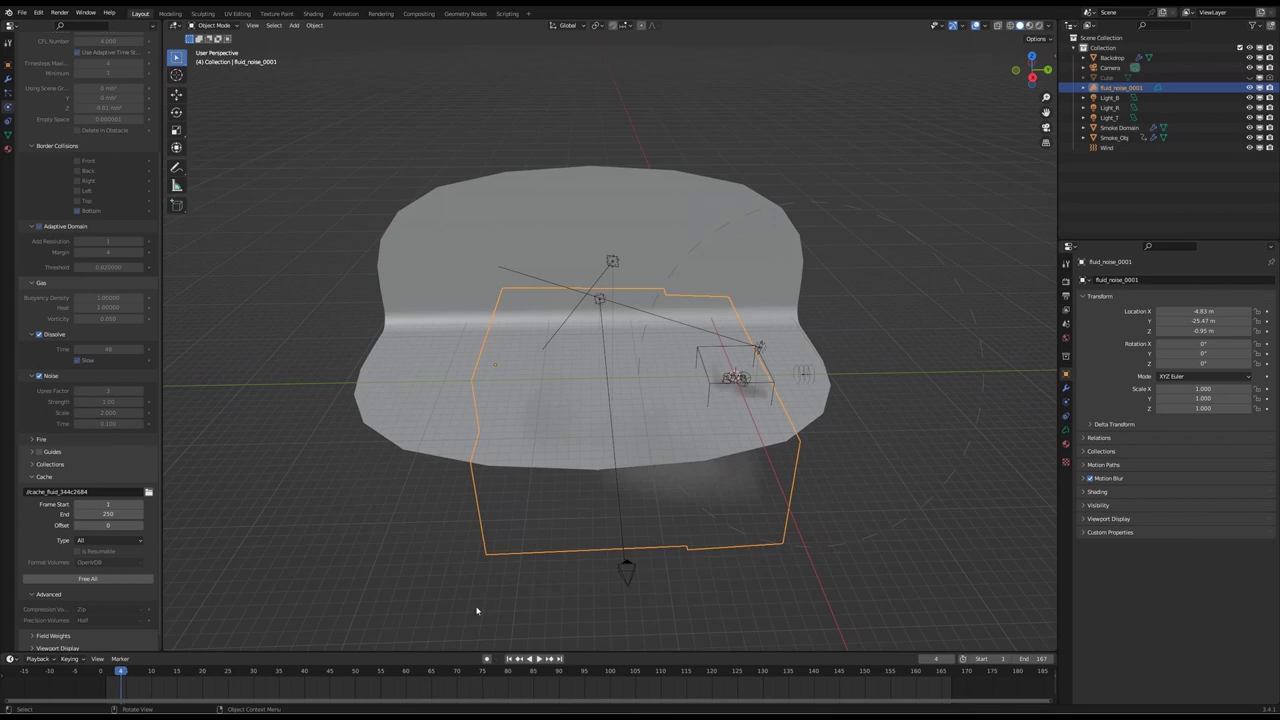
Replay the smoke simulation to frame 14, then bring the Render Result window back up
{"action": "left_click", "coordinate": [538, 659]}
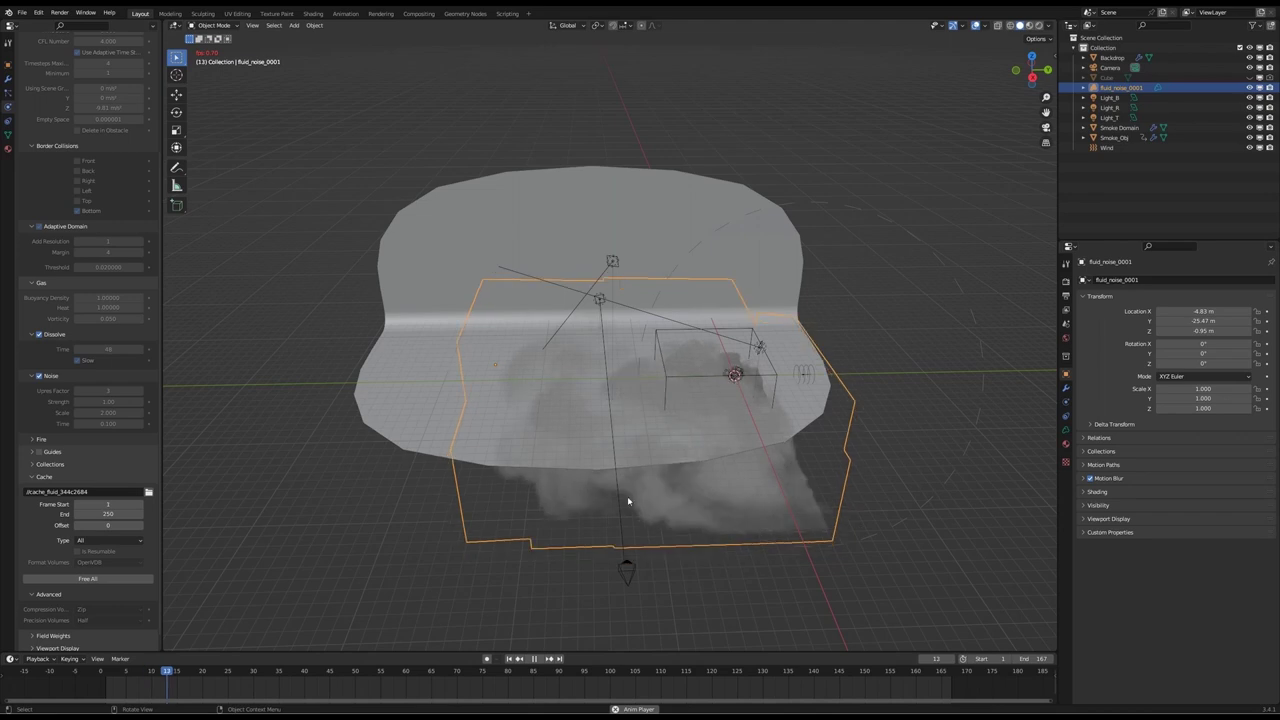
{"action": "left_click", "coordinate": [532, 659]}
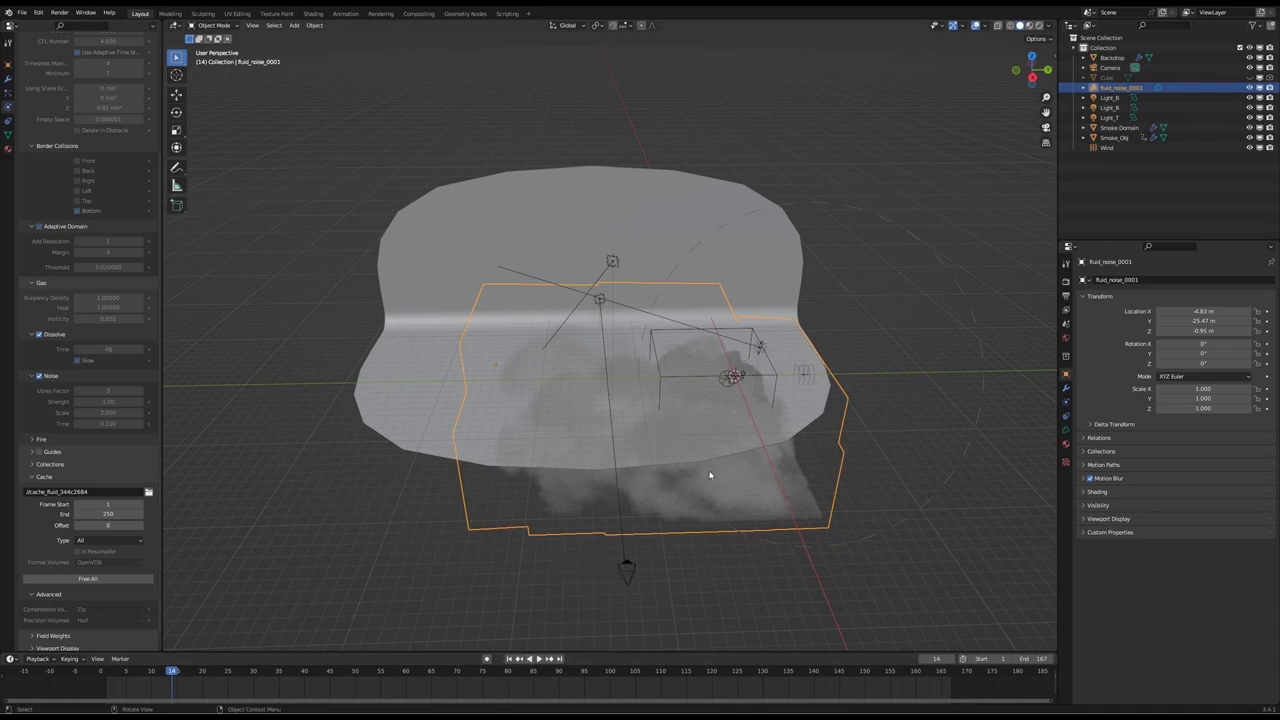
{"action": "middle_click_drag", "start_coordinate": [601, 375], "coordinate": [633, 406]}
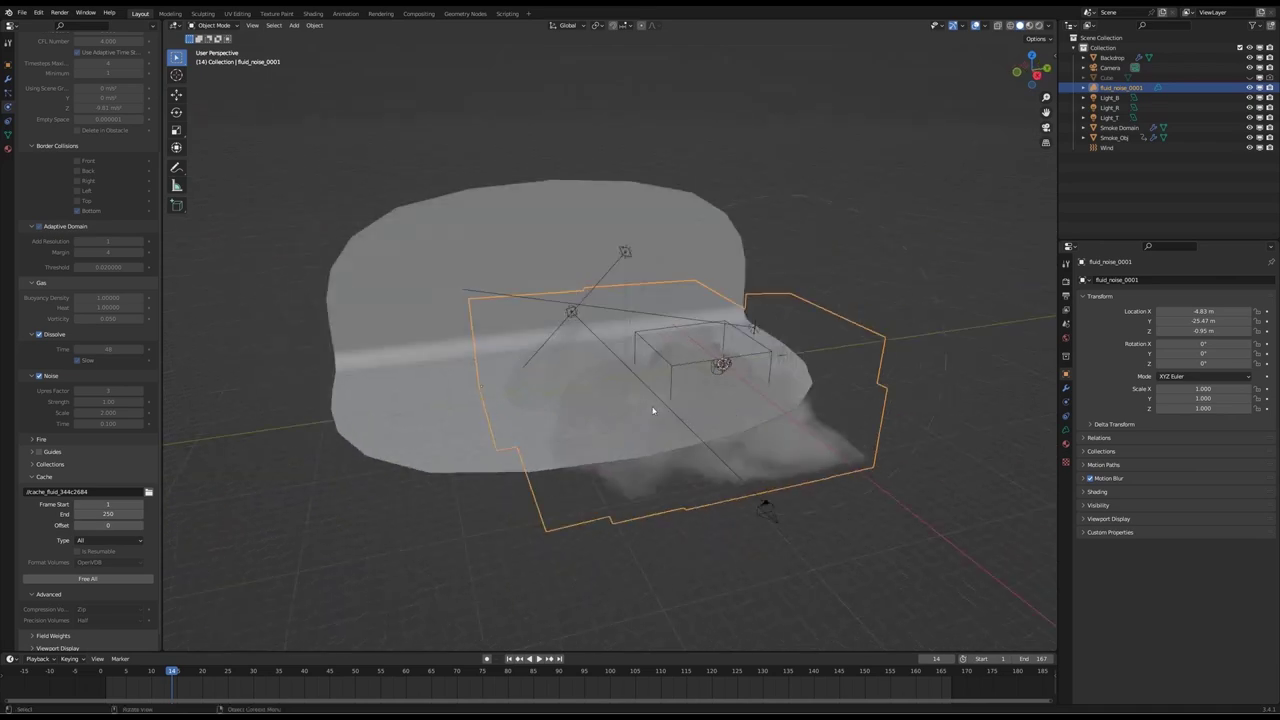
{"action": "key", "text": "alt+Tab"}
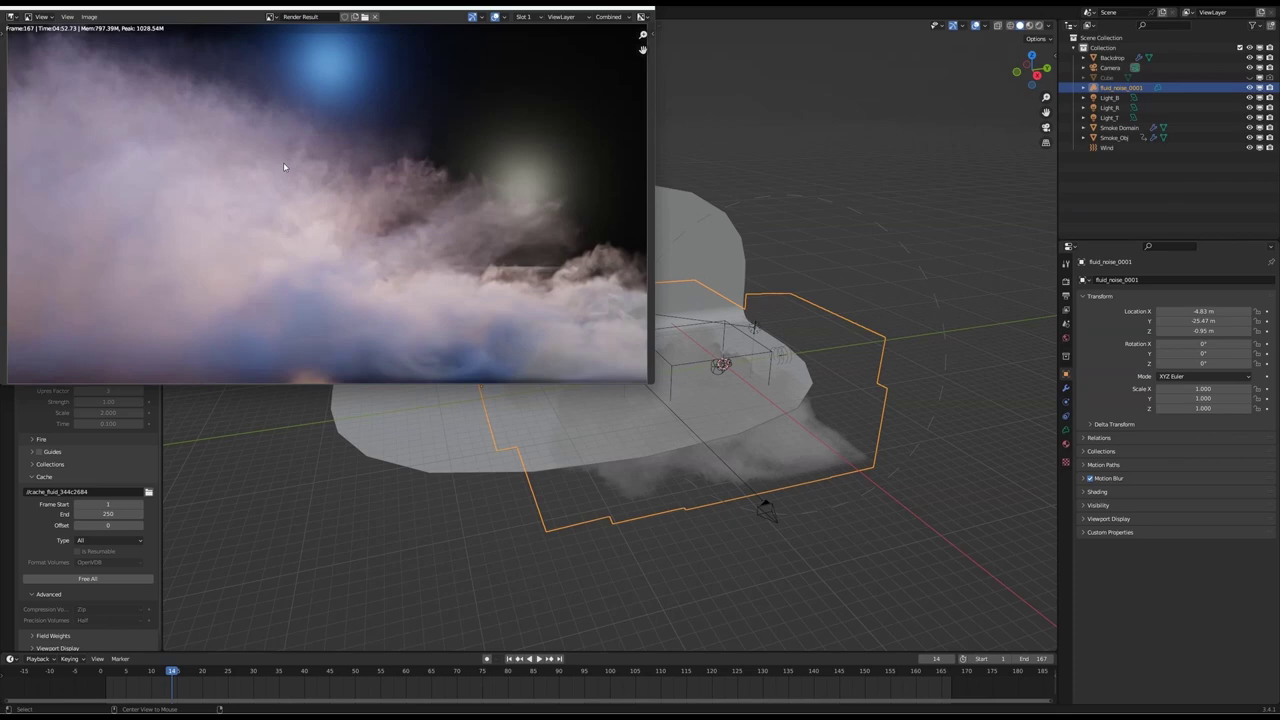
Compare slot 2 (02:03.72) against slot 1 (04:52.73) frame 167 renders, then close the render window
{"action": "key", "text": "j"}
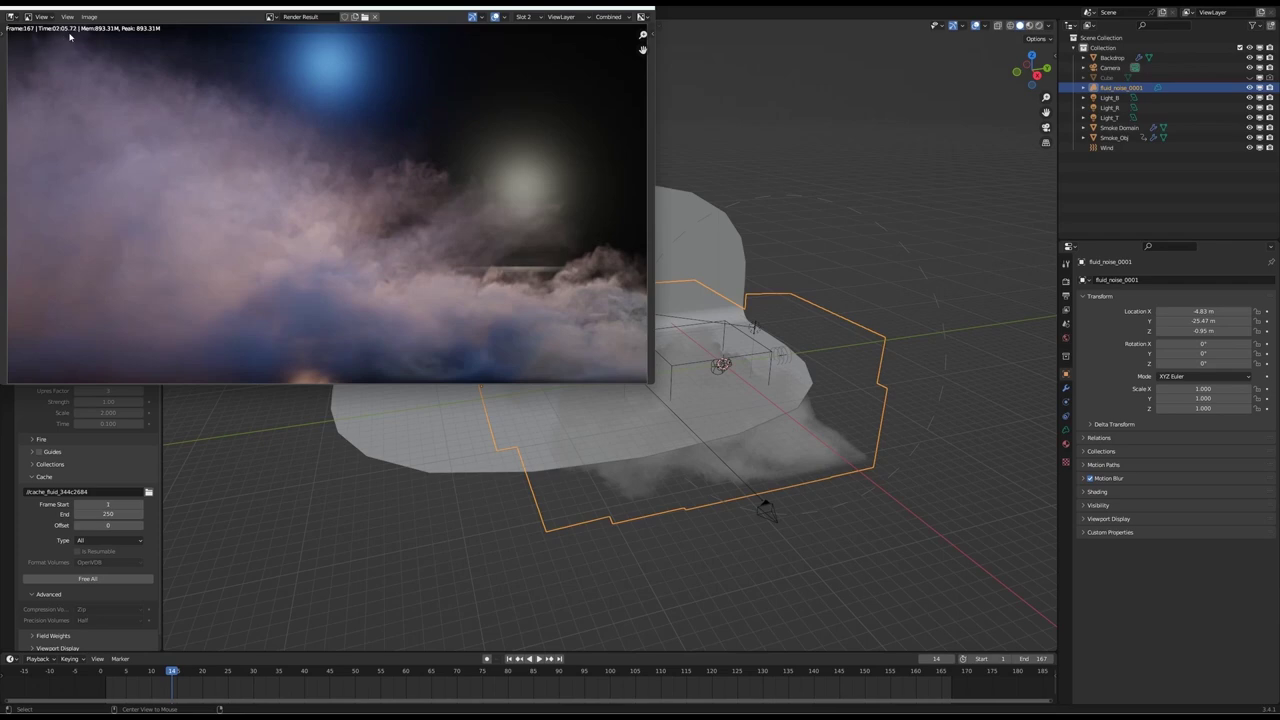
{"action": "key", "text": "j"}
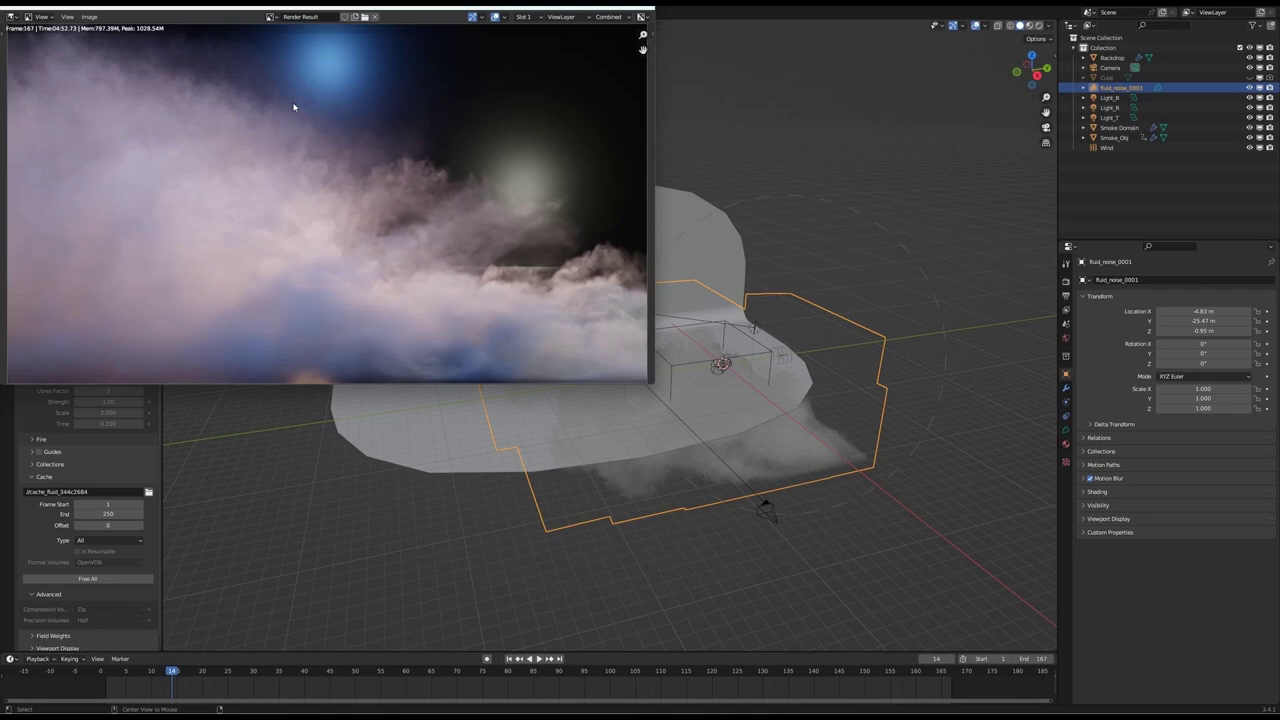
{"action": "left_click", "coordinate": [767, 10]}
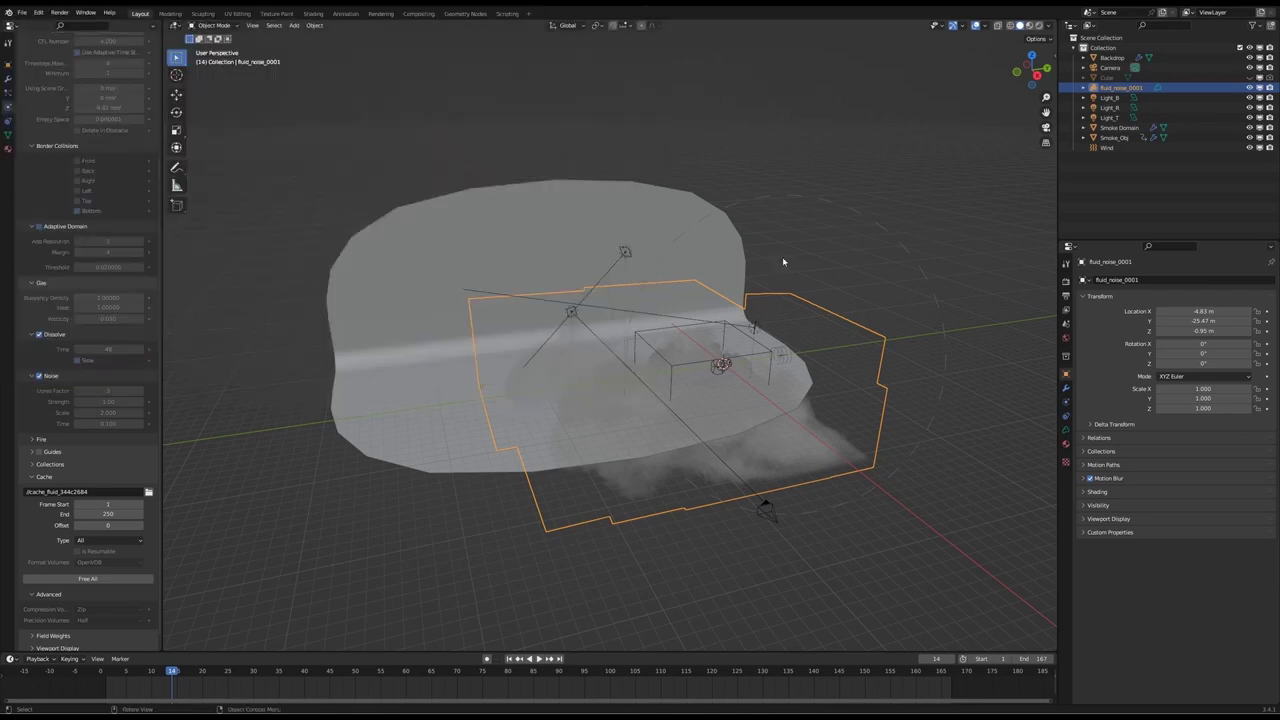